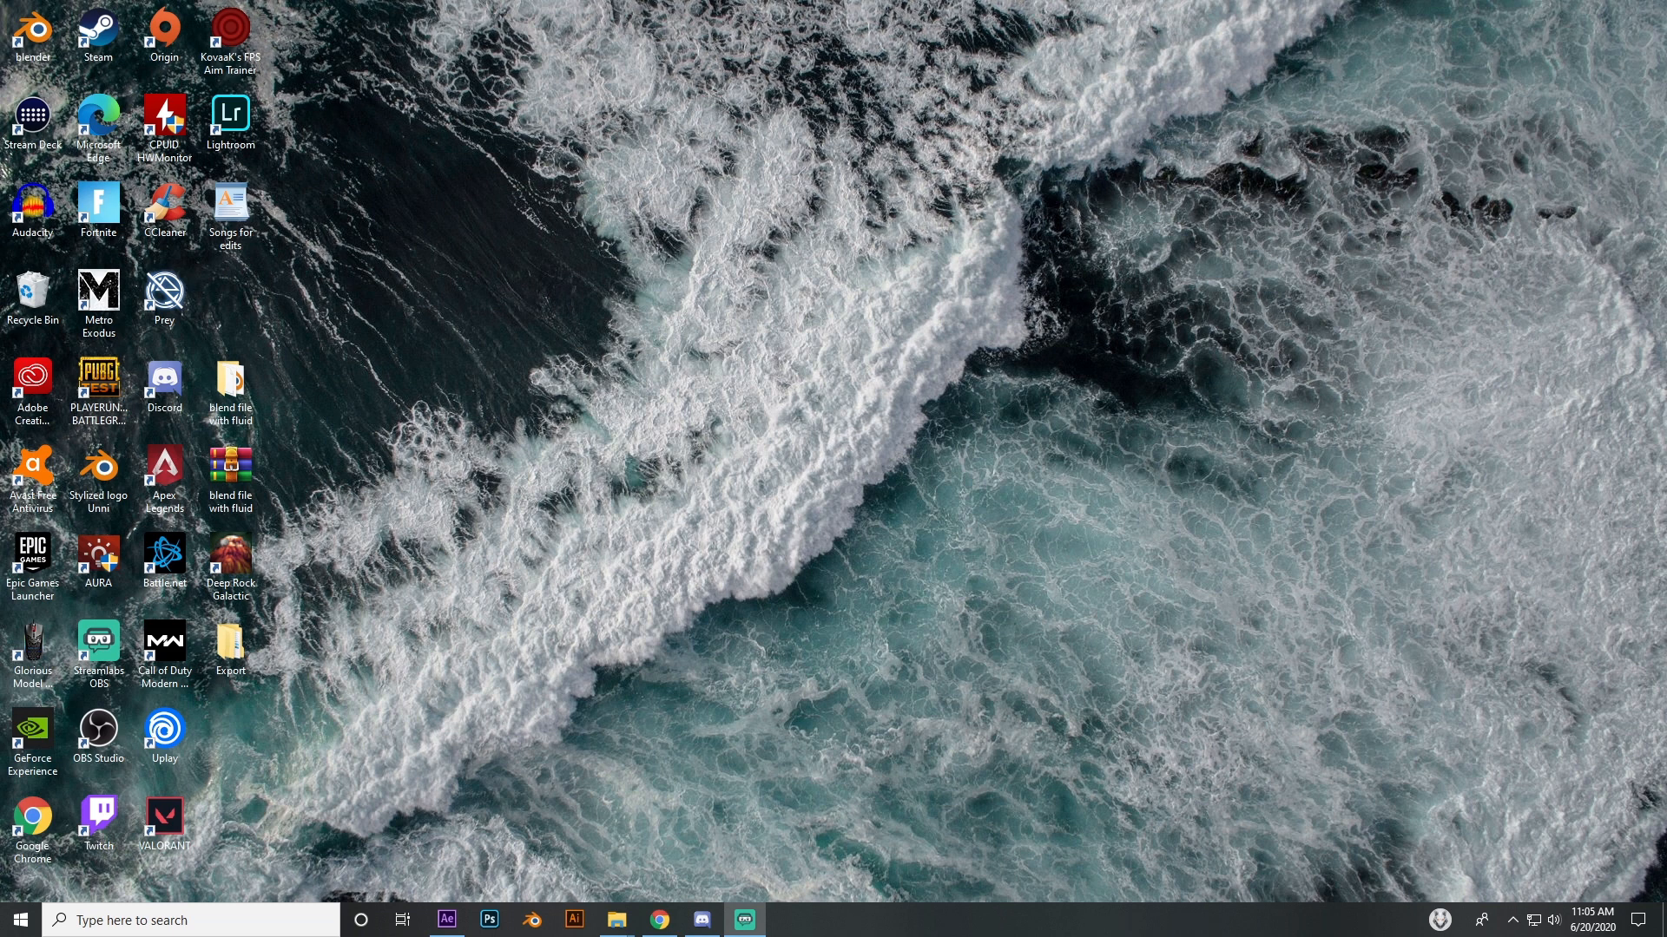
# Step: Look over the "Summer of Love" Project File page on Payhip, close it and switch to After Effects
pyautogui.moveTo(0, 116); pyautogui.dragTo(522, 135)
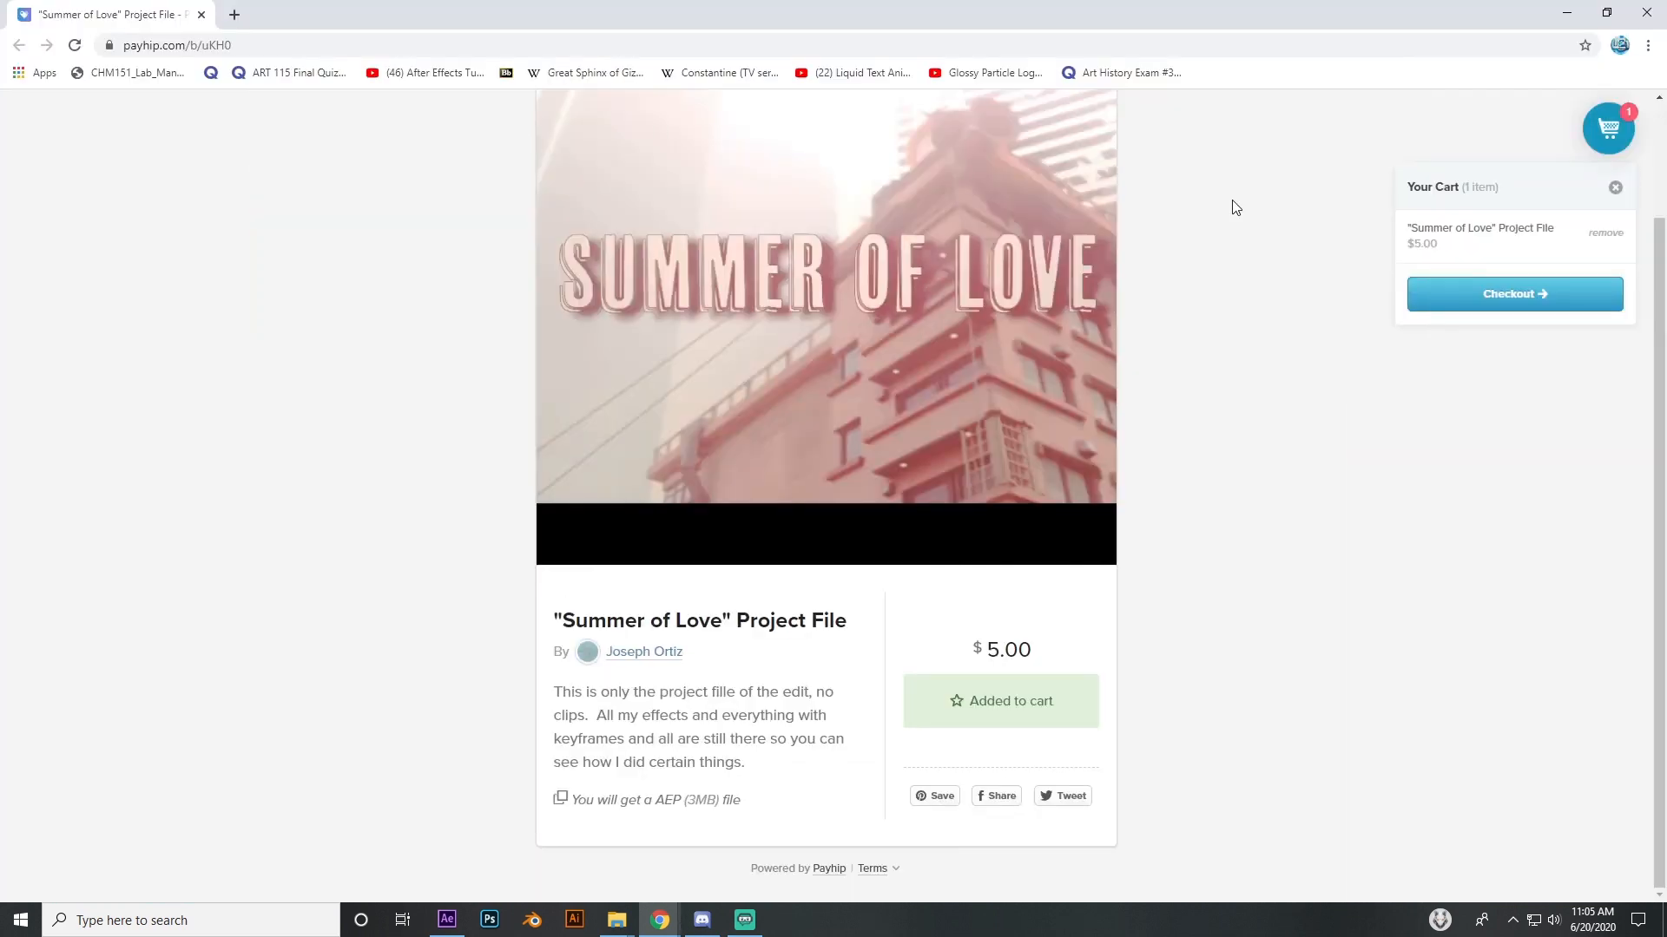
pyautogui.scroll(2, 720, 319)
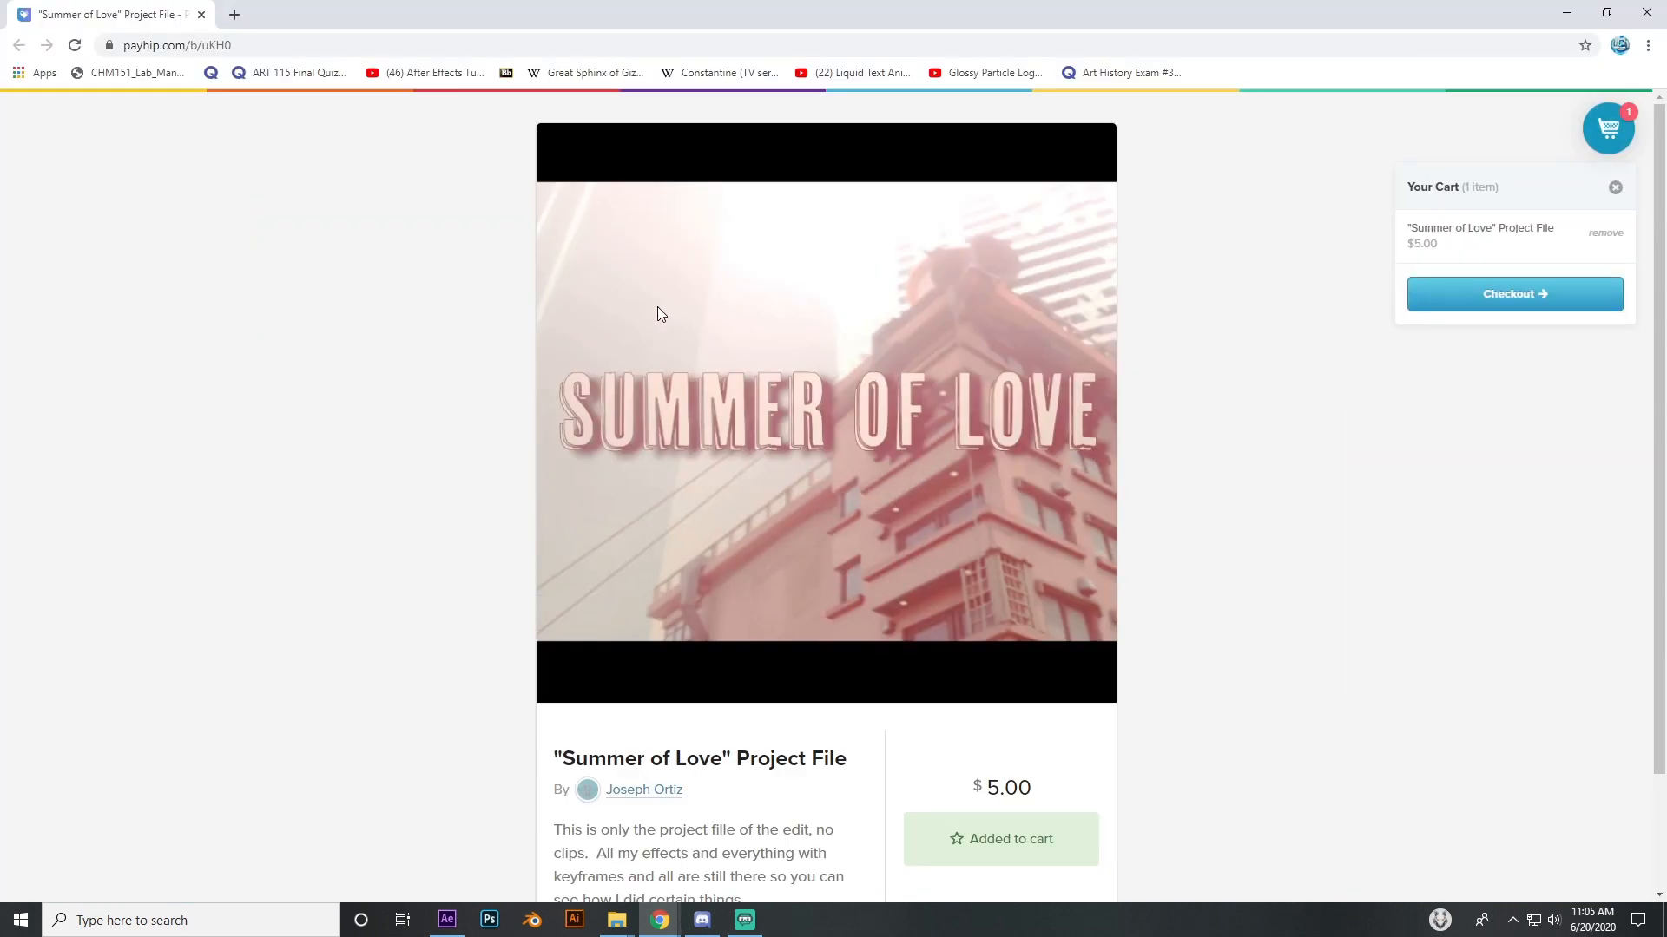
pyautogui.scroll(-2, 807, 443)
pyautogui.scroll(2, 767, 451)
pyautogui.click(1649, 14)
pyautogui.click(446, 920)
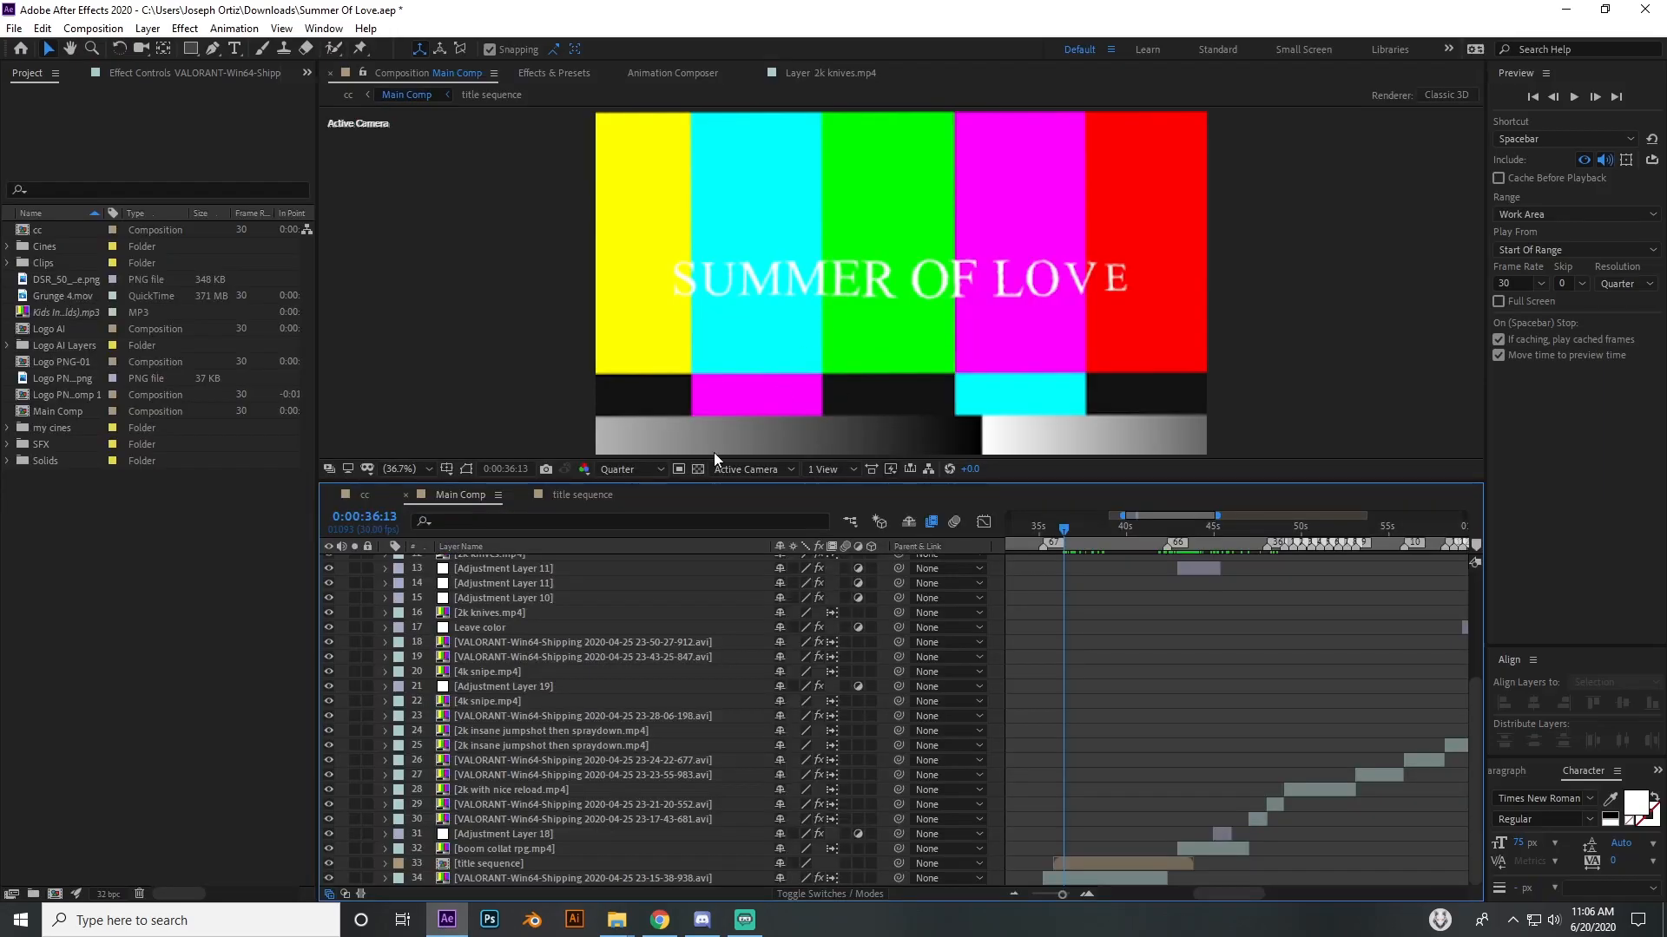
# Step: Expand the Clips folder in the project and bring up the footage options for the clip 2 snipes long.mp4
pyautogui.click(52, 314)
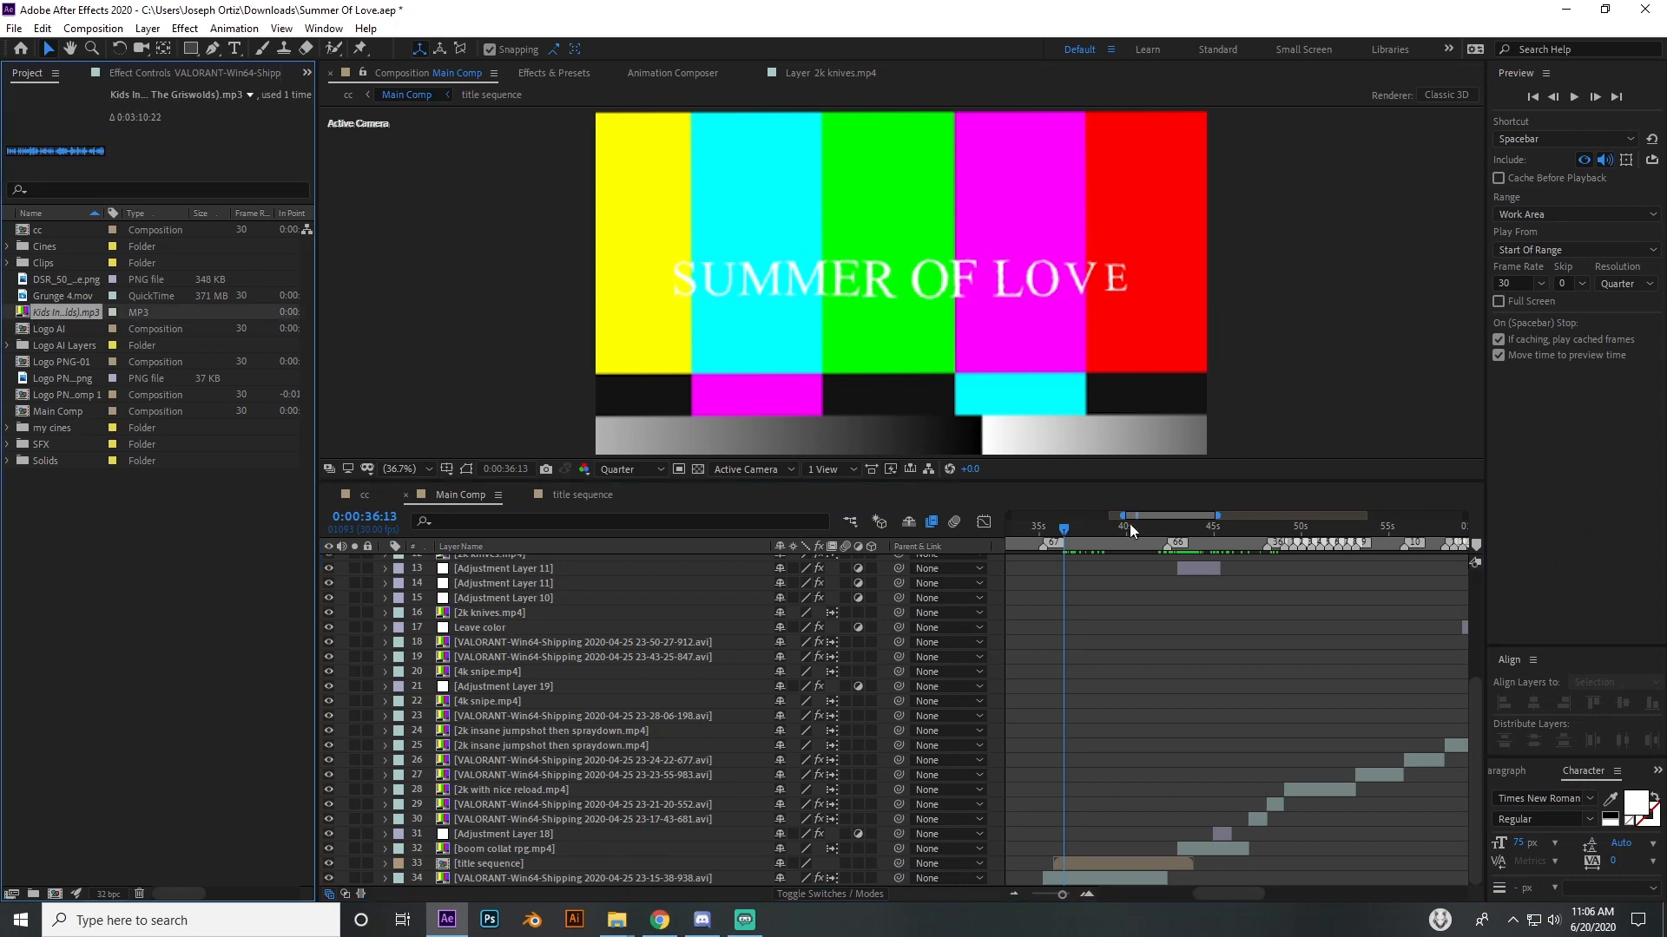
pyautogui.moveTo(1131, 530); pyautogui.dragTo(1210, 550)
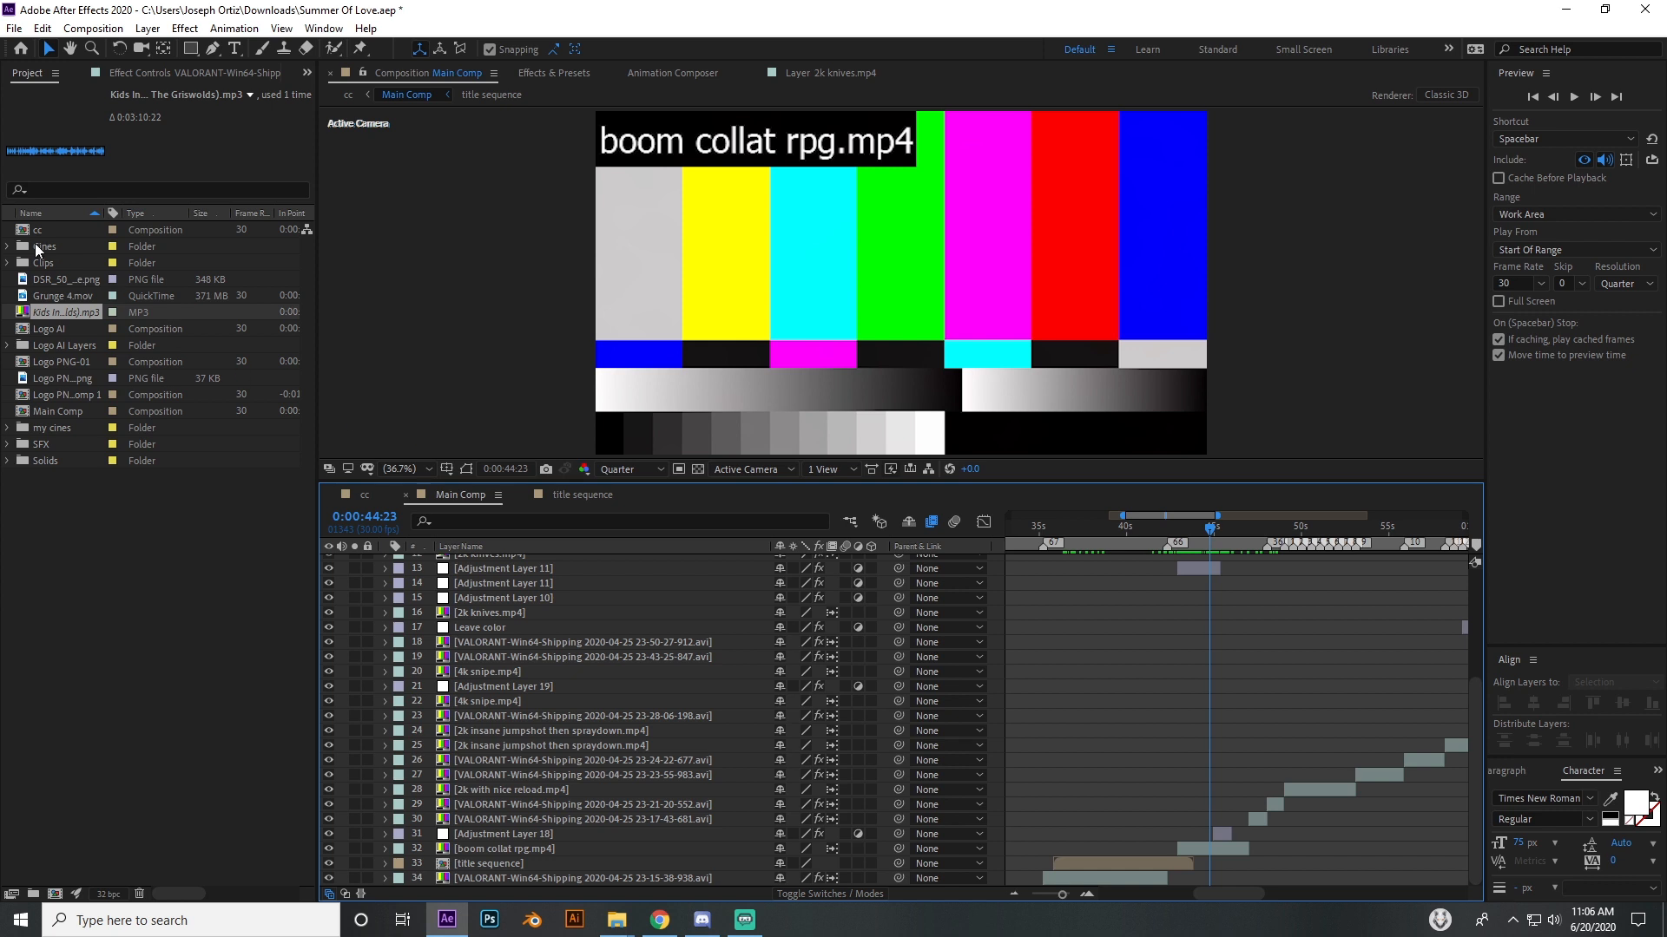
pyautogui.click(8, 262)
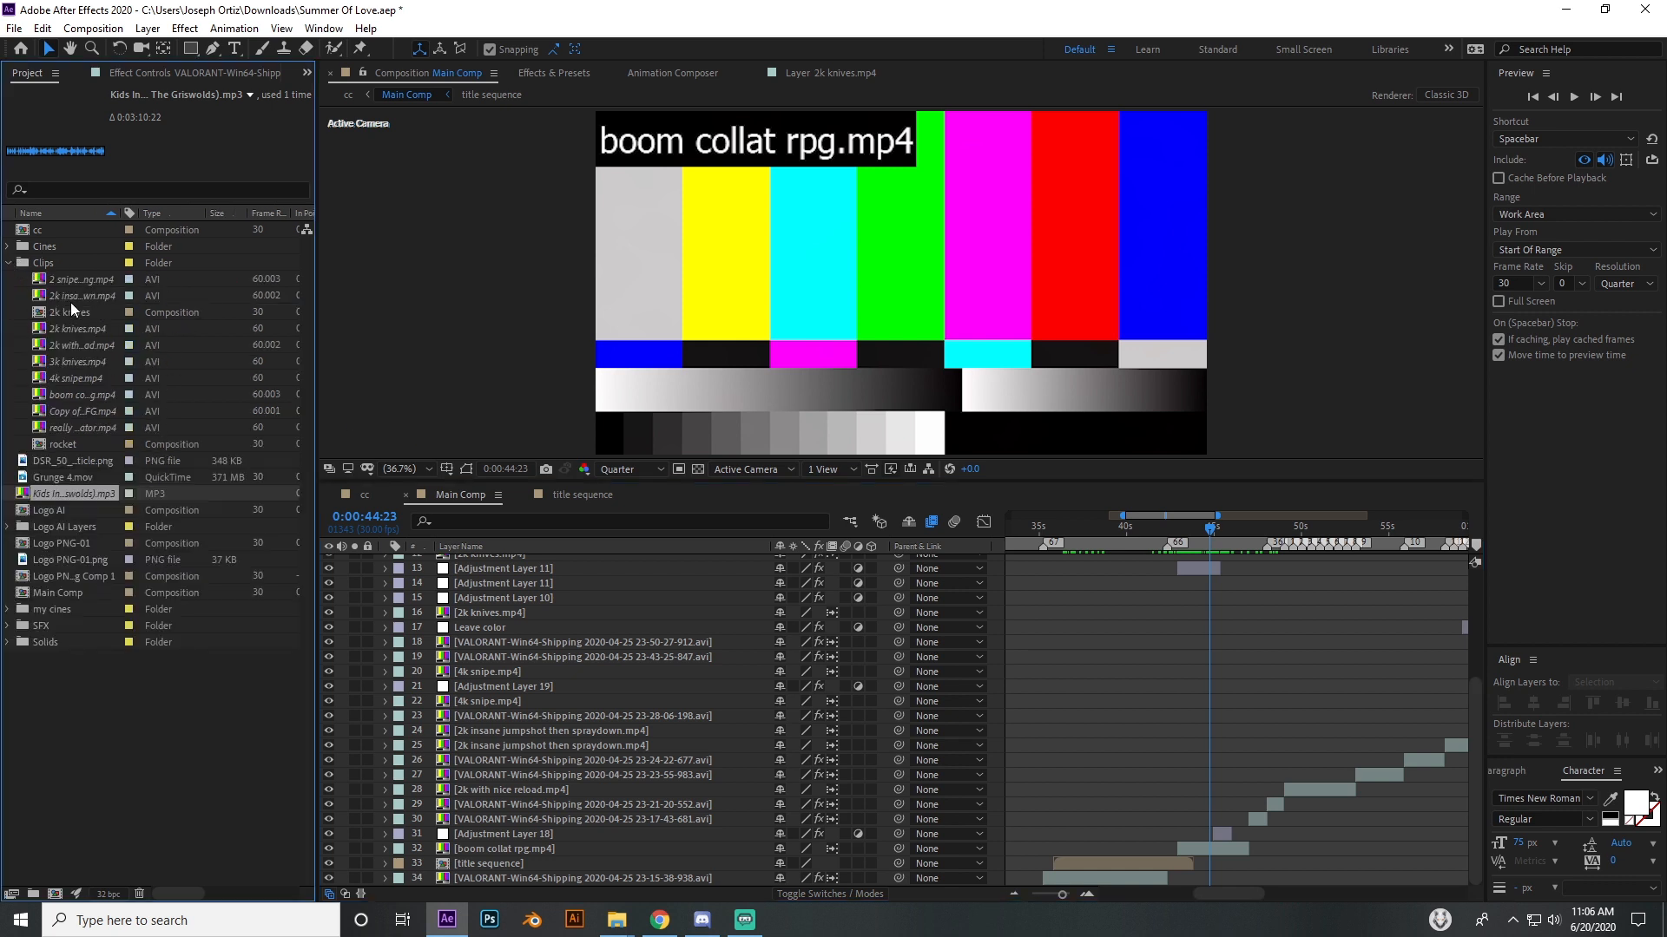
pyautogui.rightClick(76, 278)
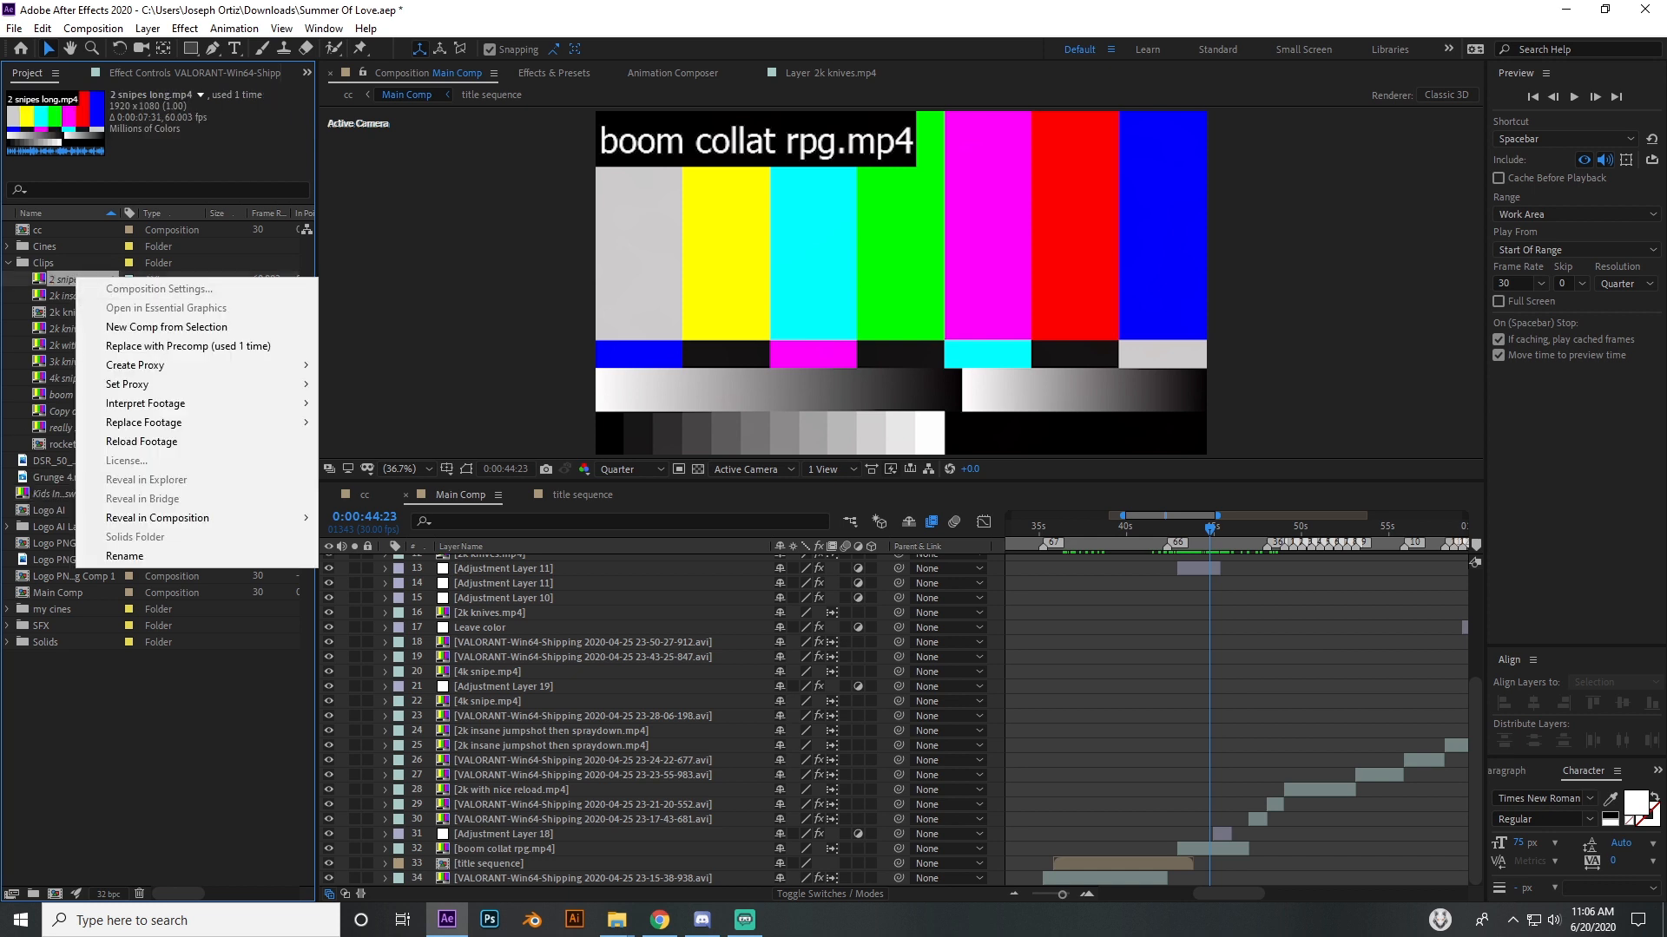
pyautogui.hotkey('alt', 'Tab')
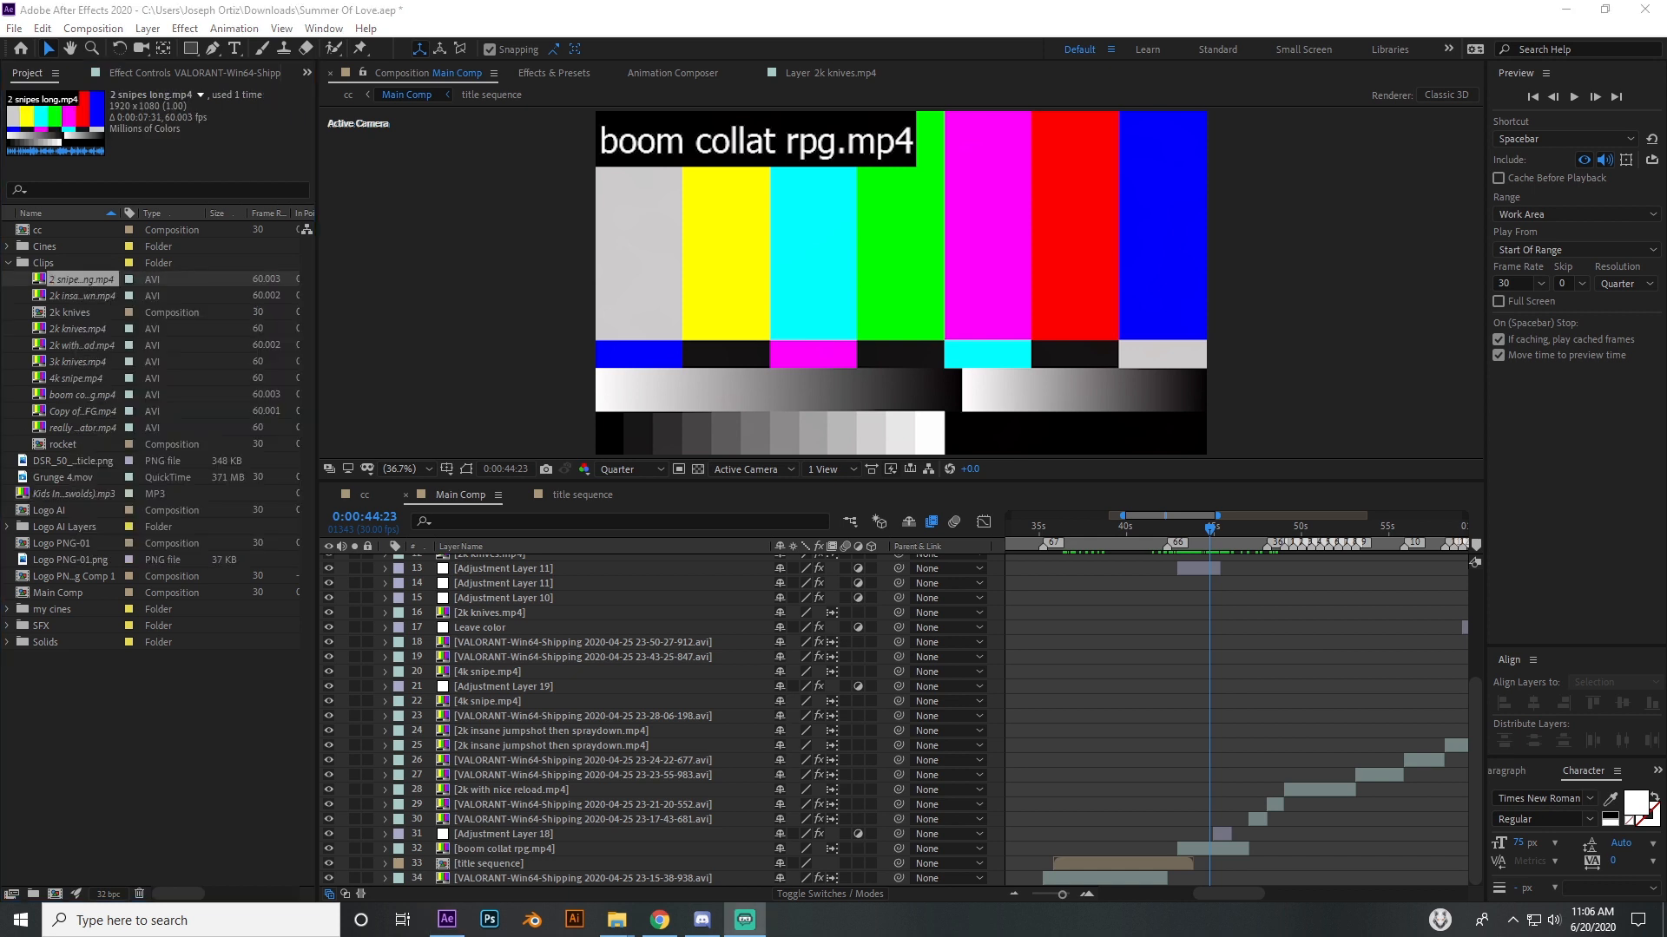
pyautogui.rightClick(97, 273)
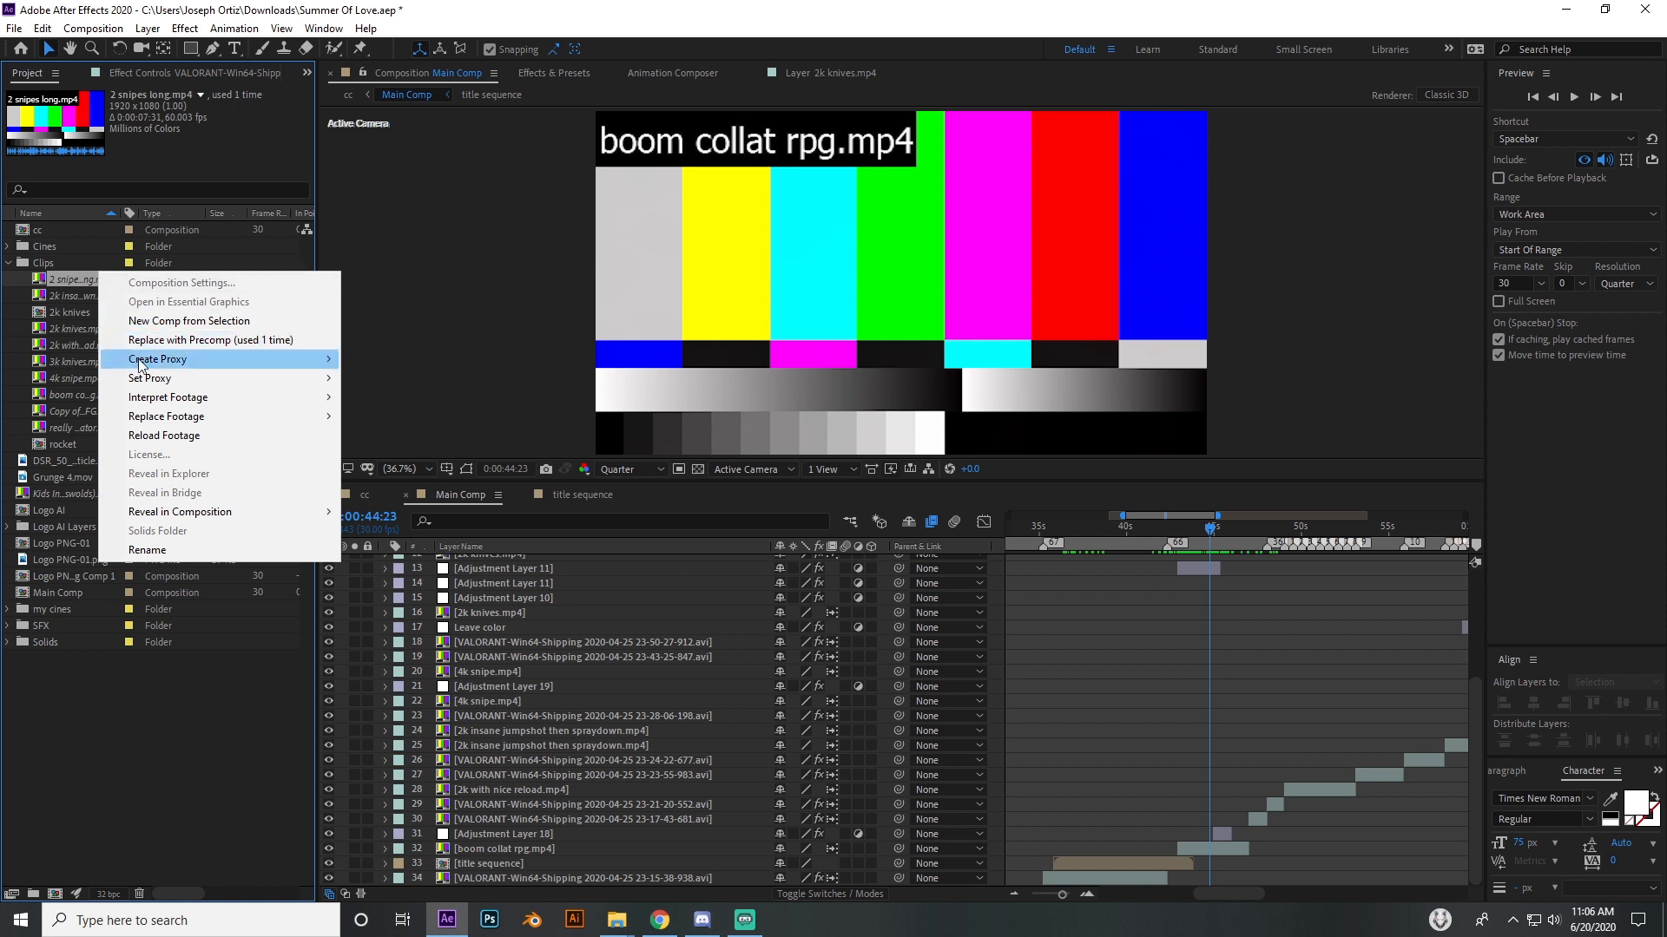
pyautogui.moveTo(184, 424)
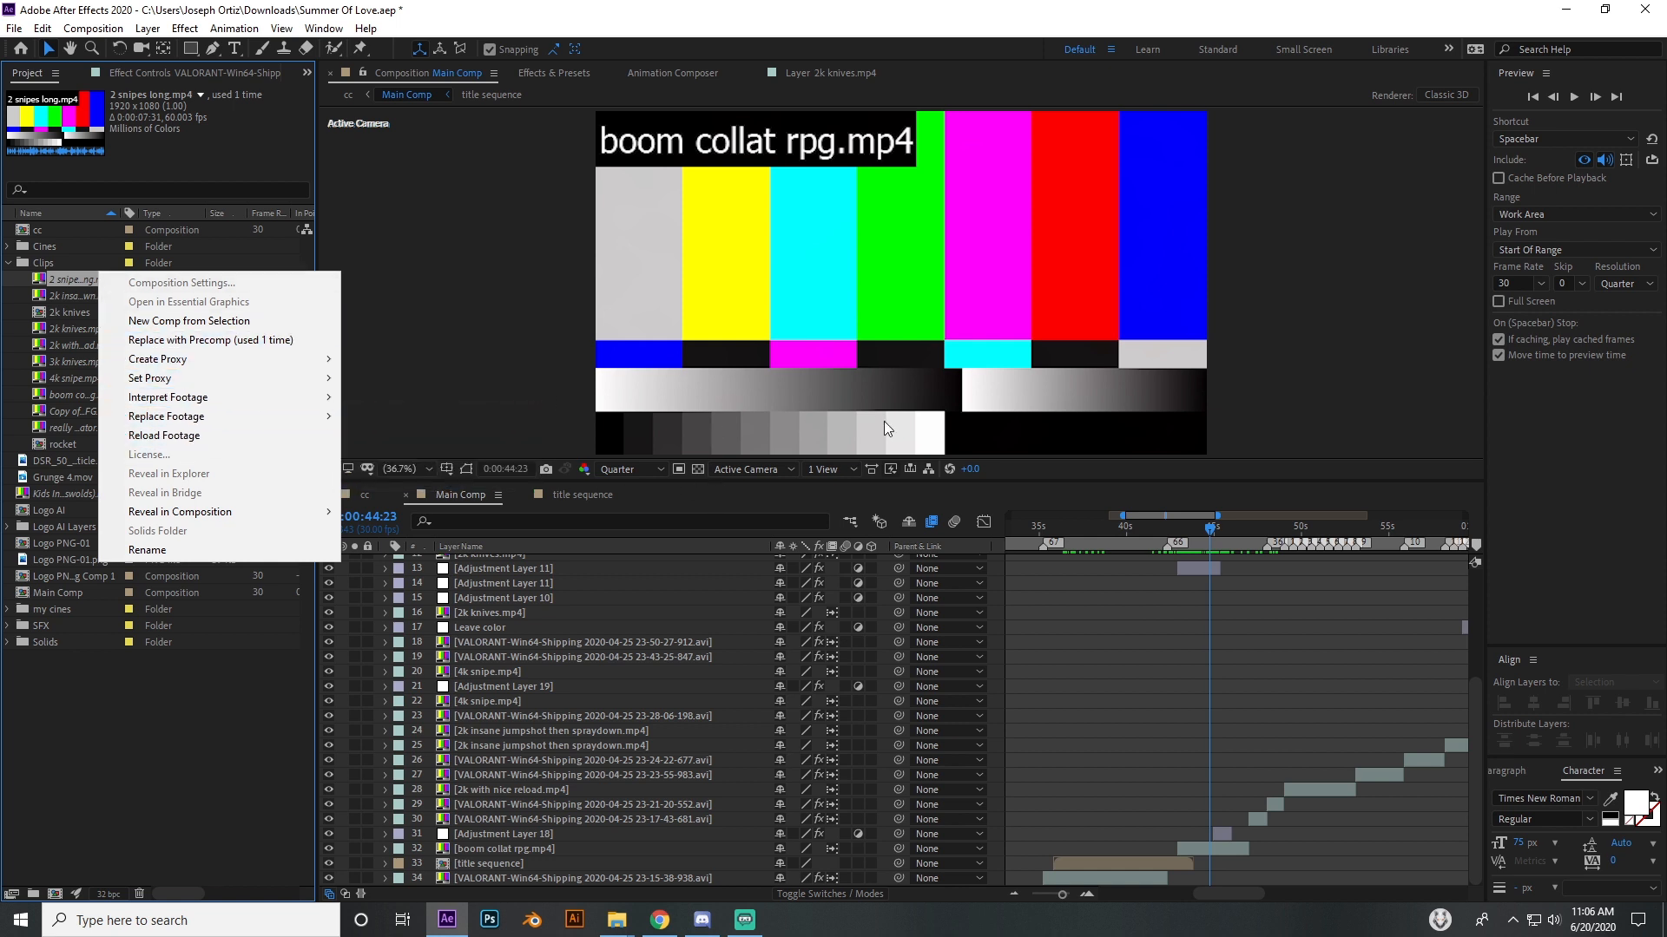
# Step: Preview the title section of Main Comp, open the title sequence composition and scrub to 0:00:01:25
pyautogui.moveTo(1211, 529); pyautogui.dragTo(1203, 570)
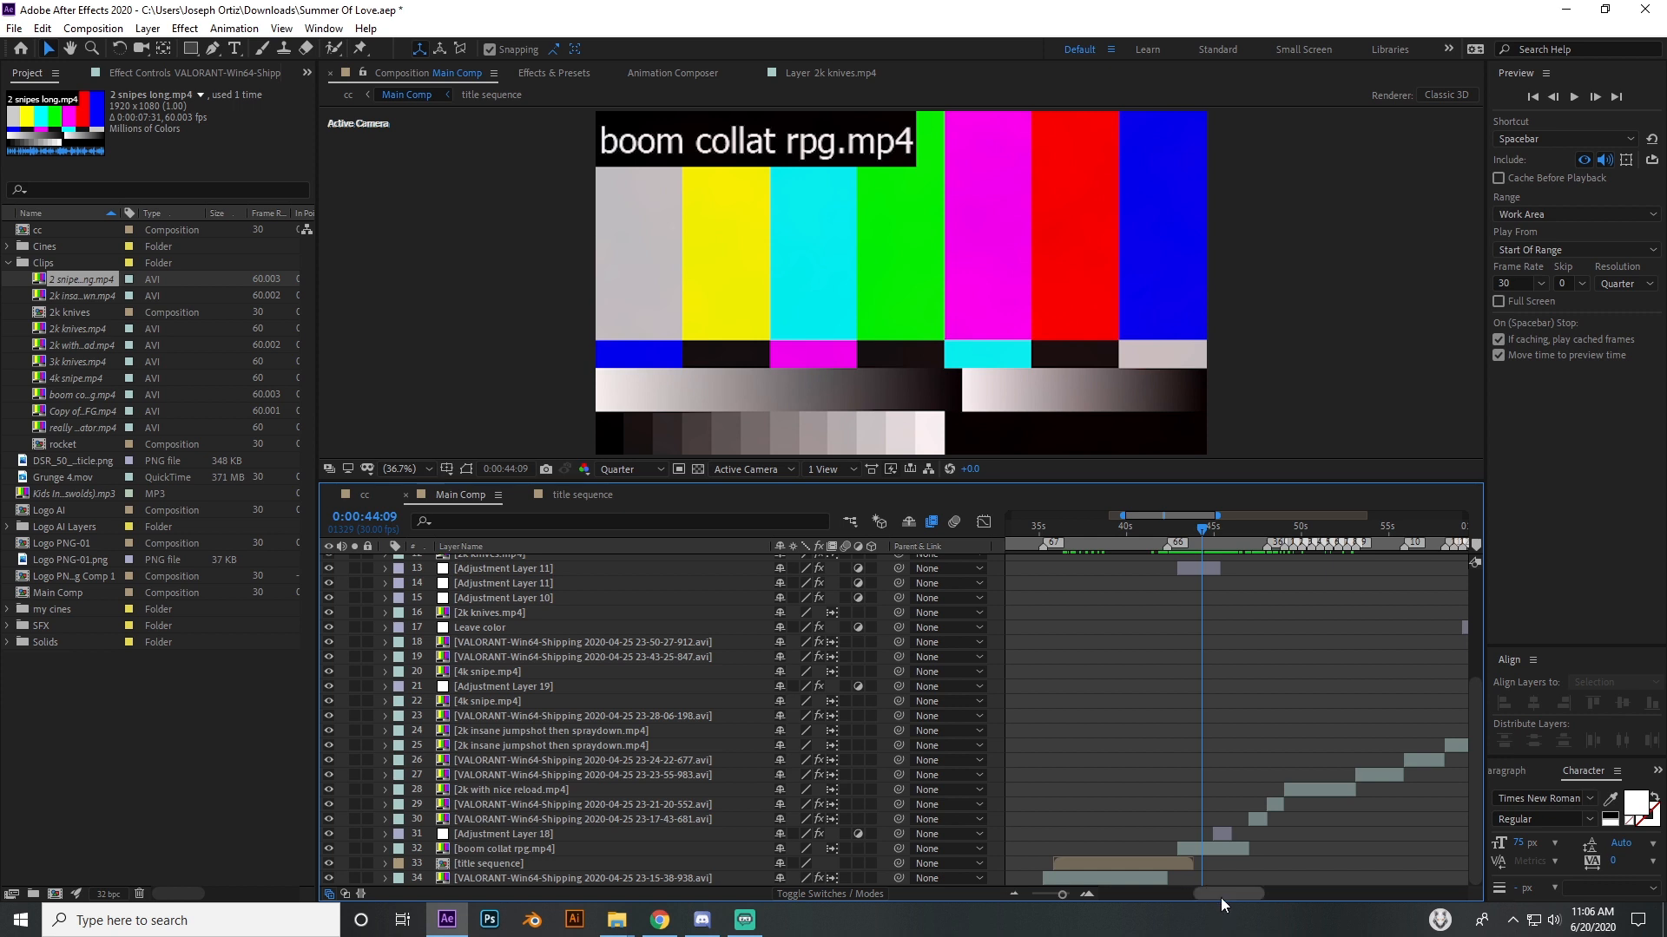
pyautogui.moveTo(1220, 896); pyautogui.dragTo(1219, 894)
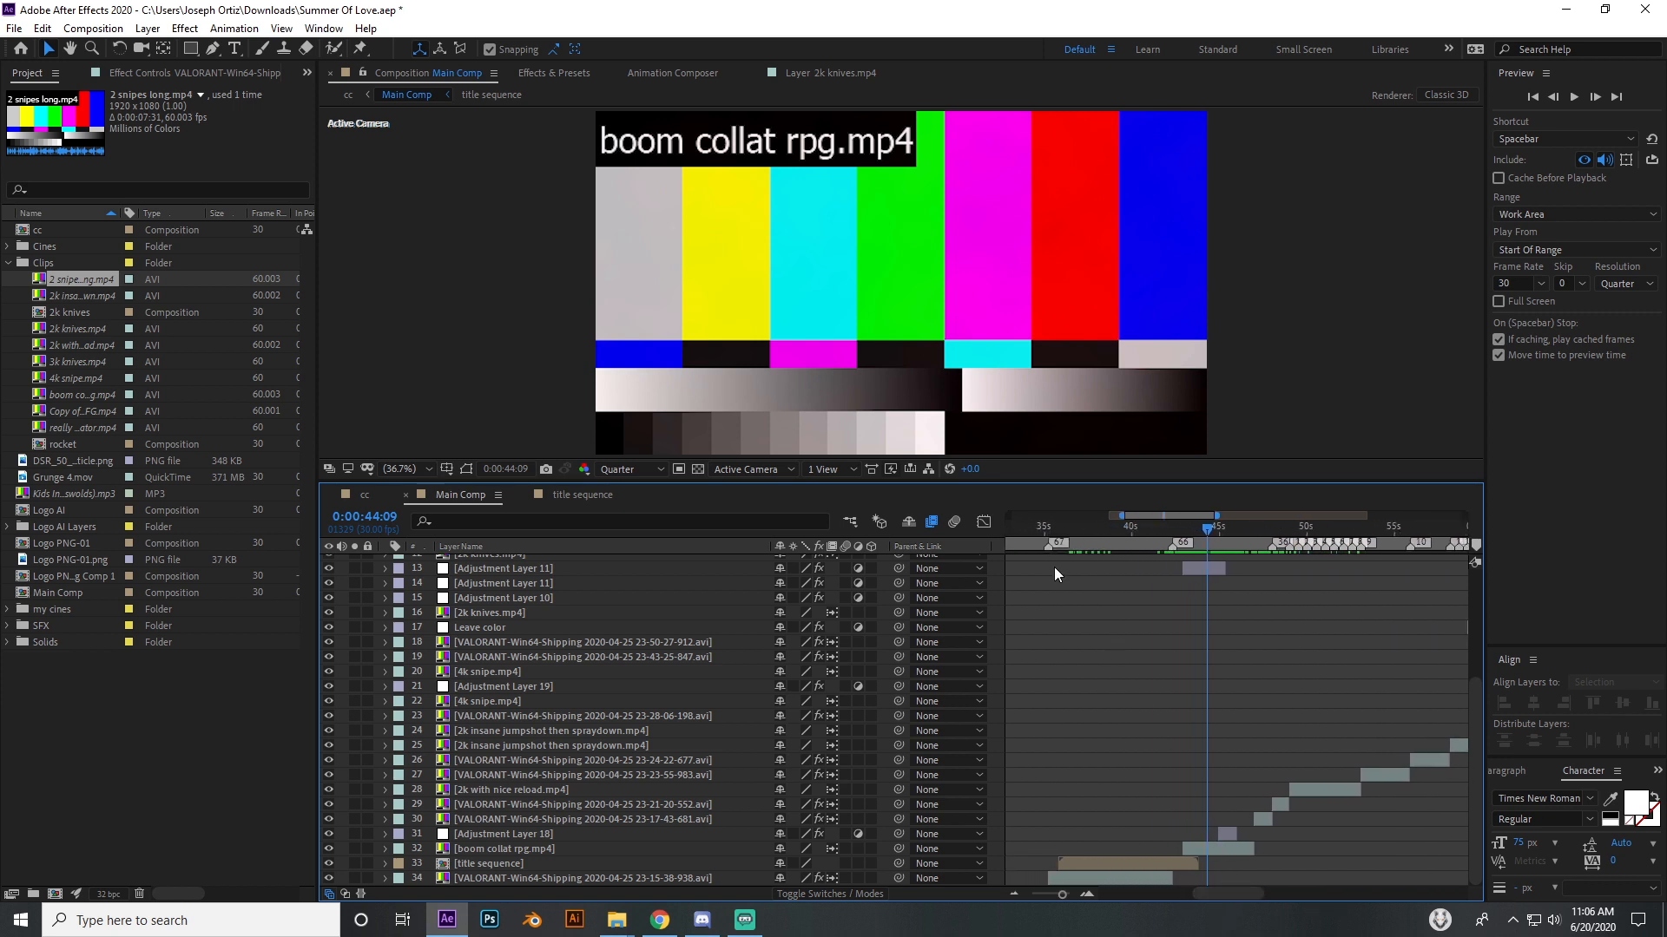
pyautogui.press('space')
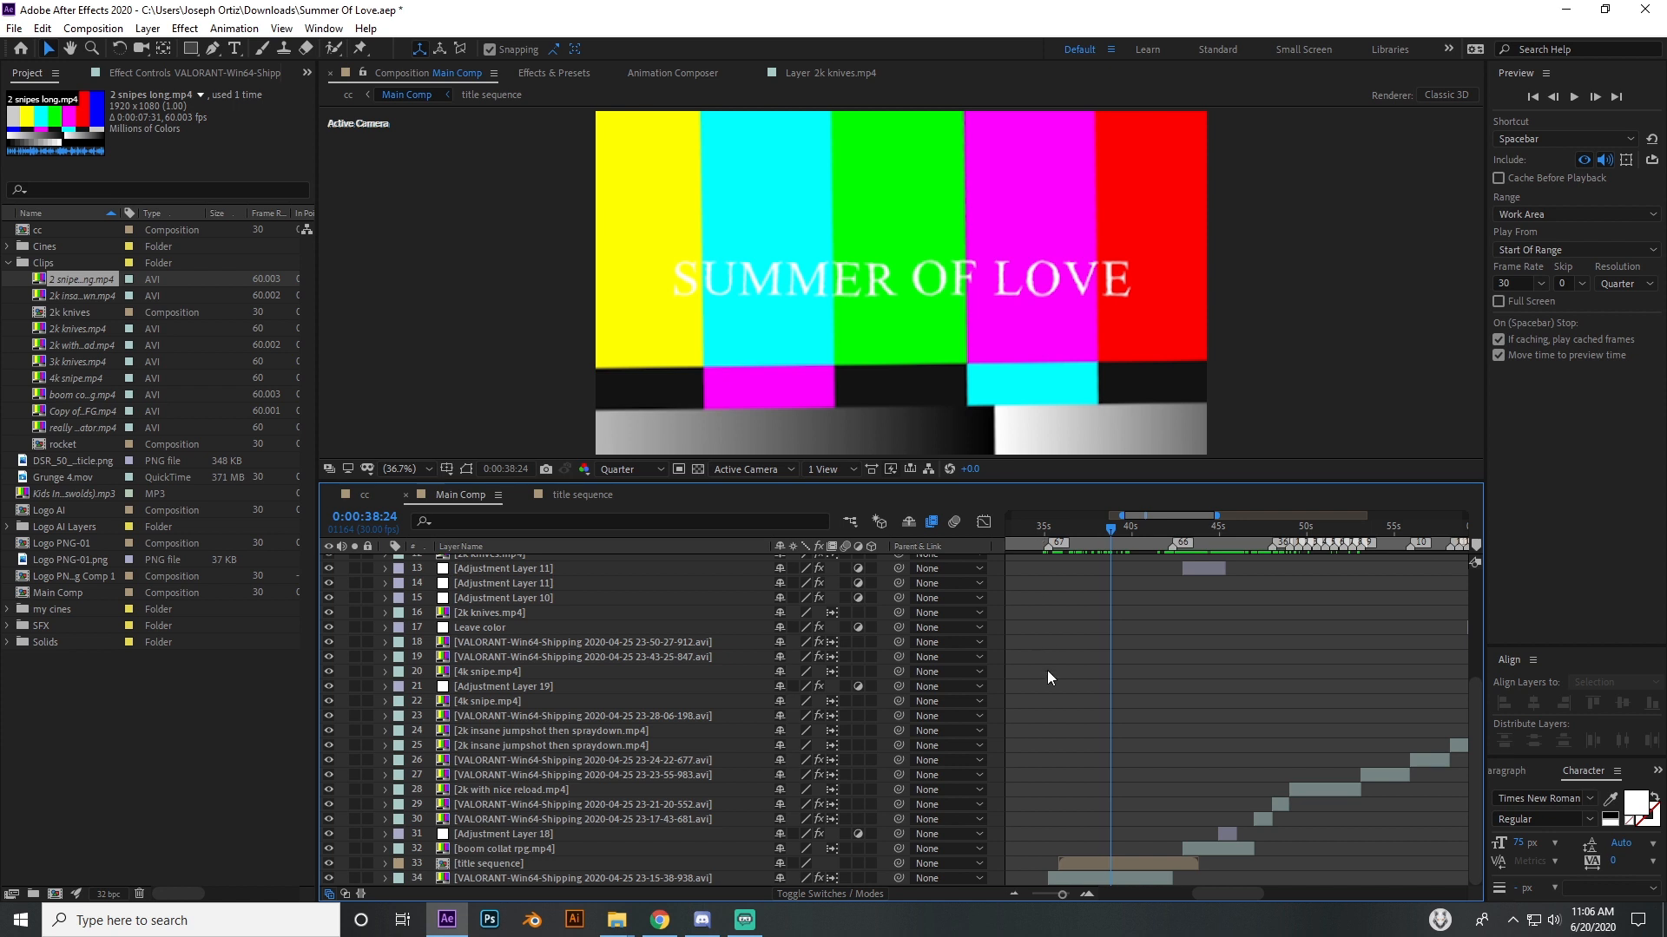
pyautogui.doubleClick(1102, 861)
pyautogui.click(1036, 526)
pyautogui.moveTo(1012, 540); pyautogui.dragTo(1114, 575)
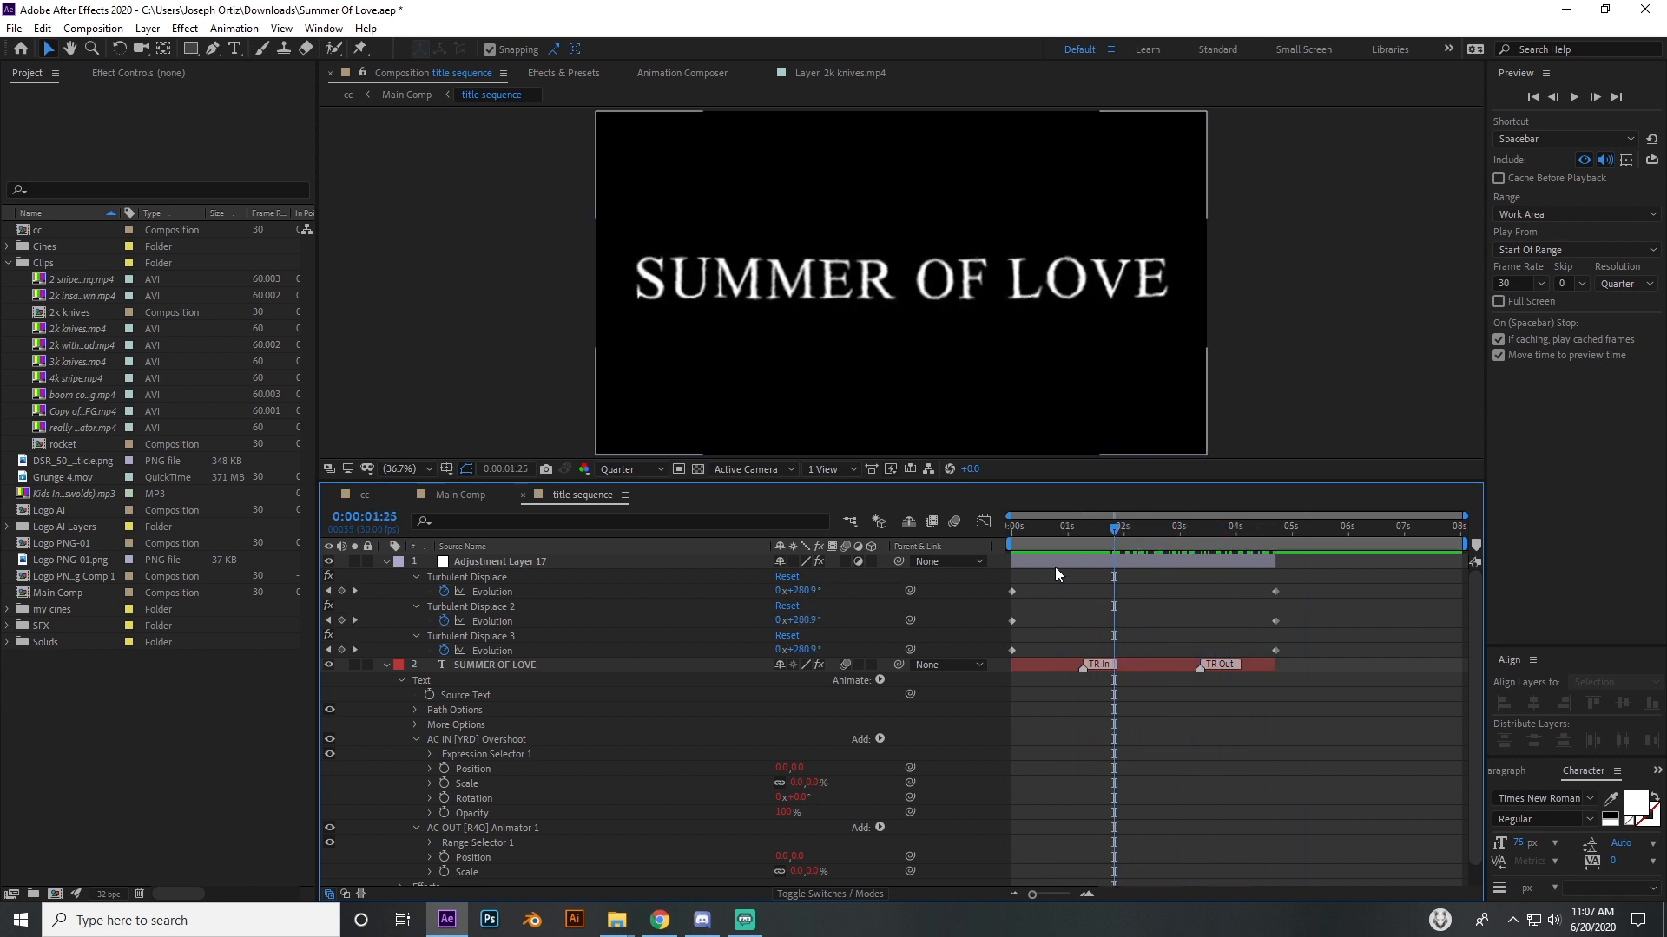
# Step: Collapse the SUMMER OF LOVE text layer and show the Turbulent Displace settings of Adjustment Layer 17
pyautogui.click(486, 565)
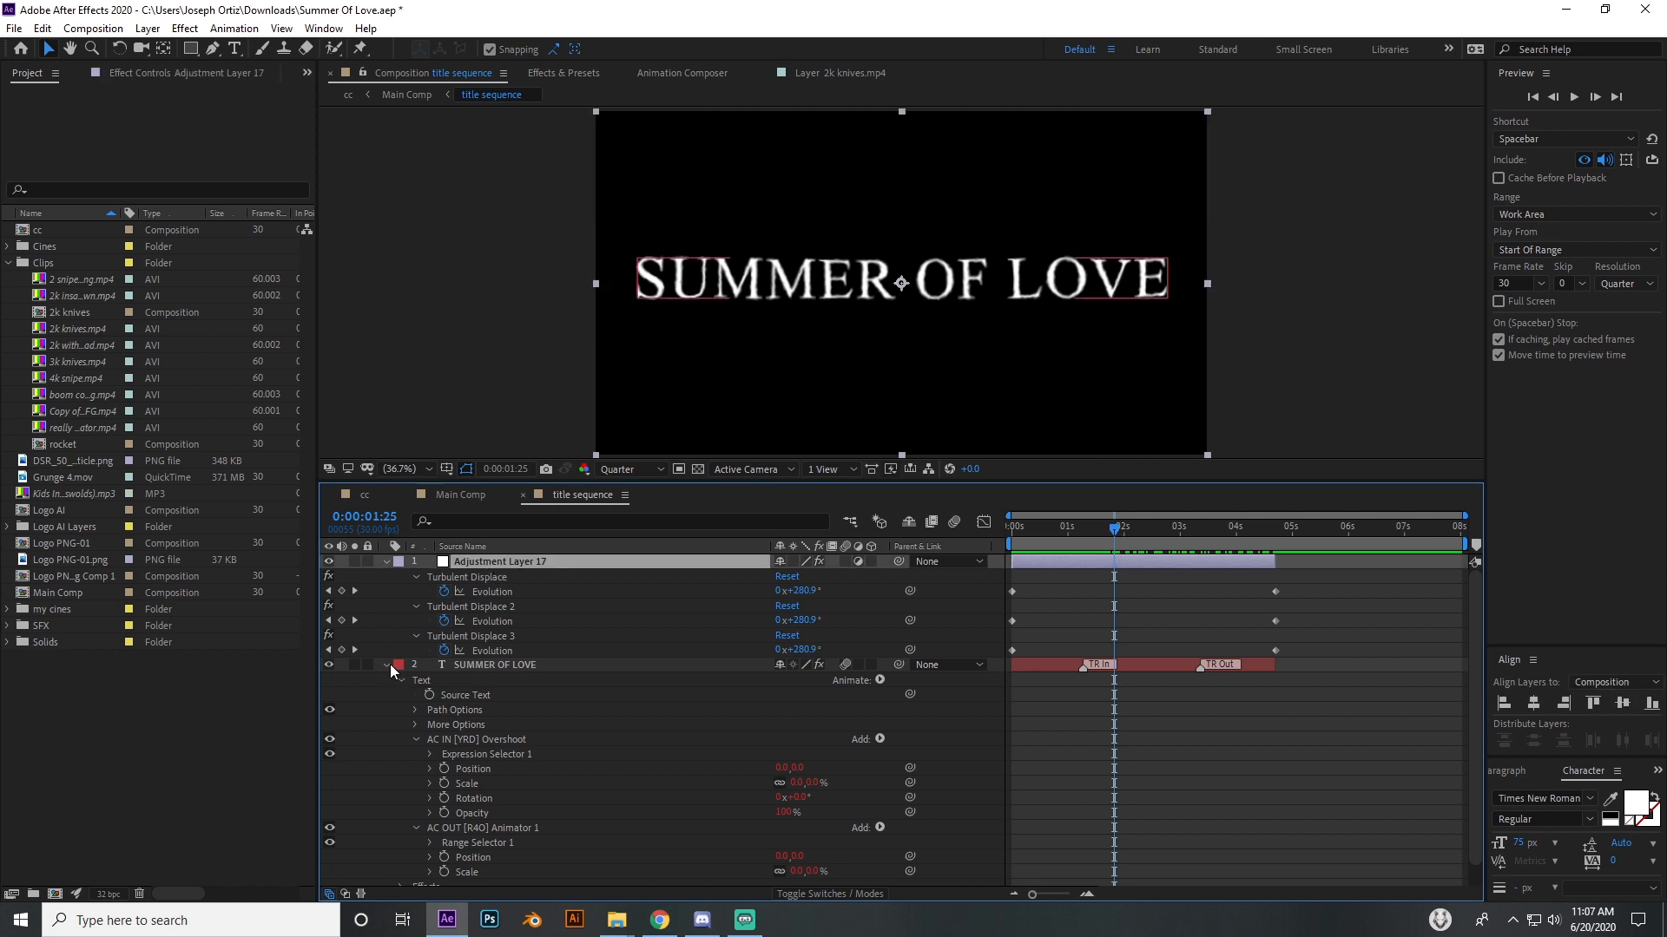
pyautogui.click(387, 664)
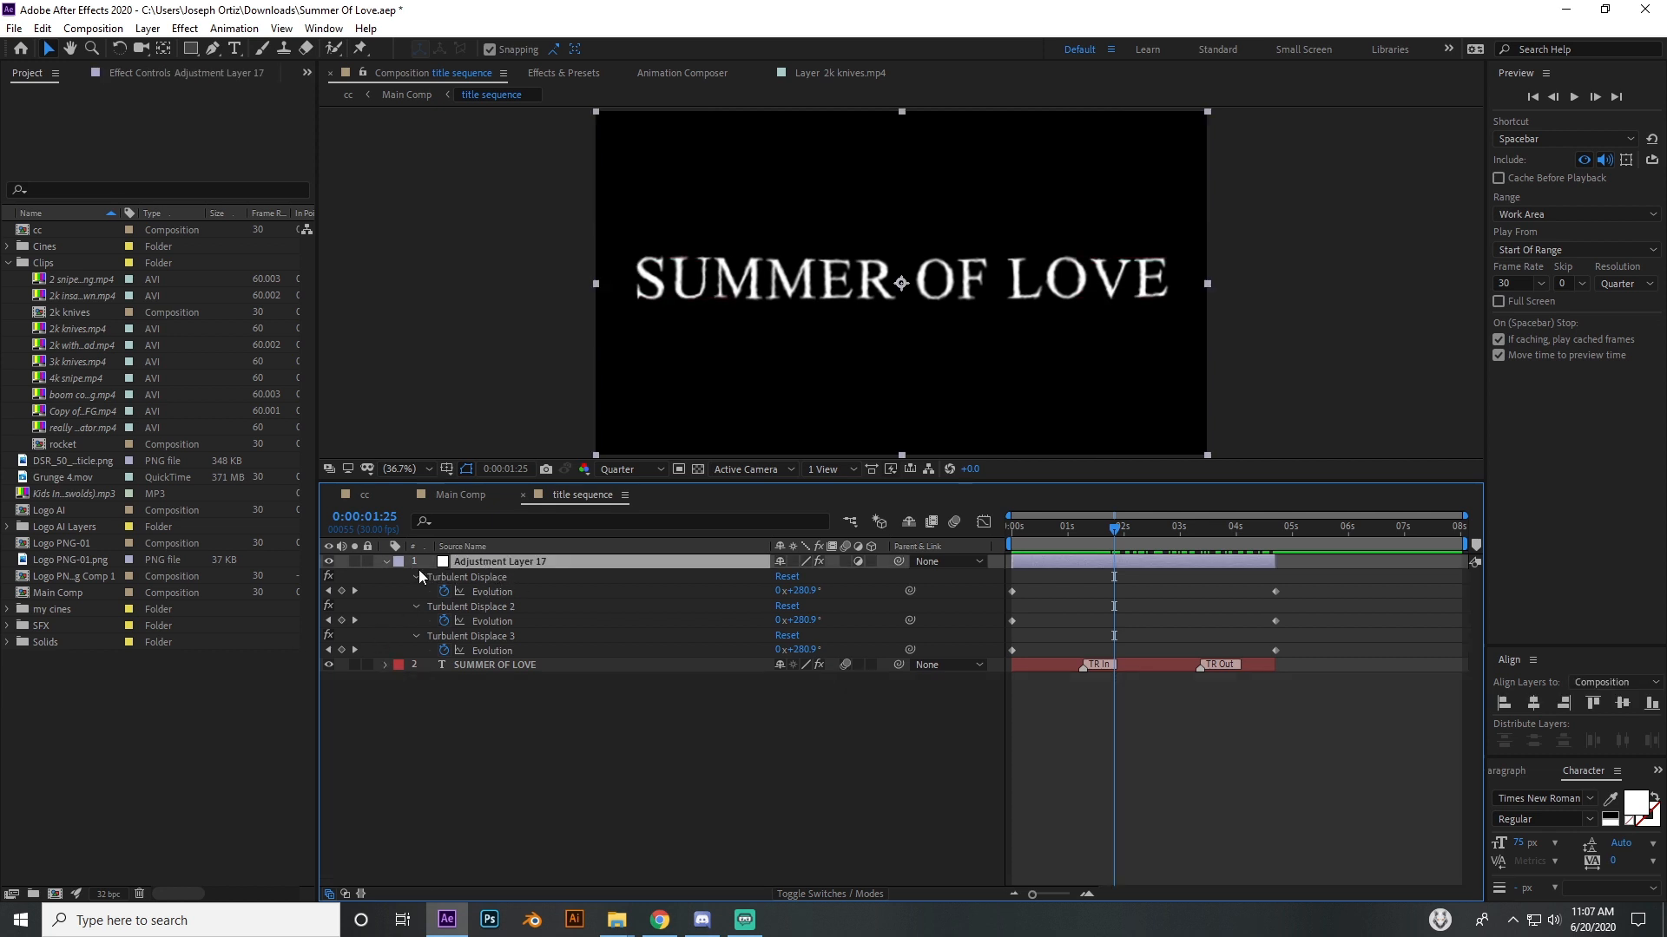
pyautogui.click(134, 78)
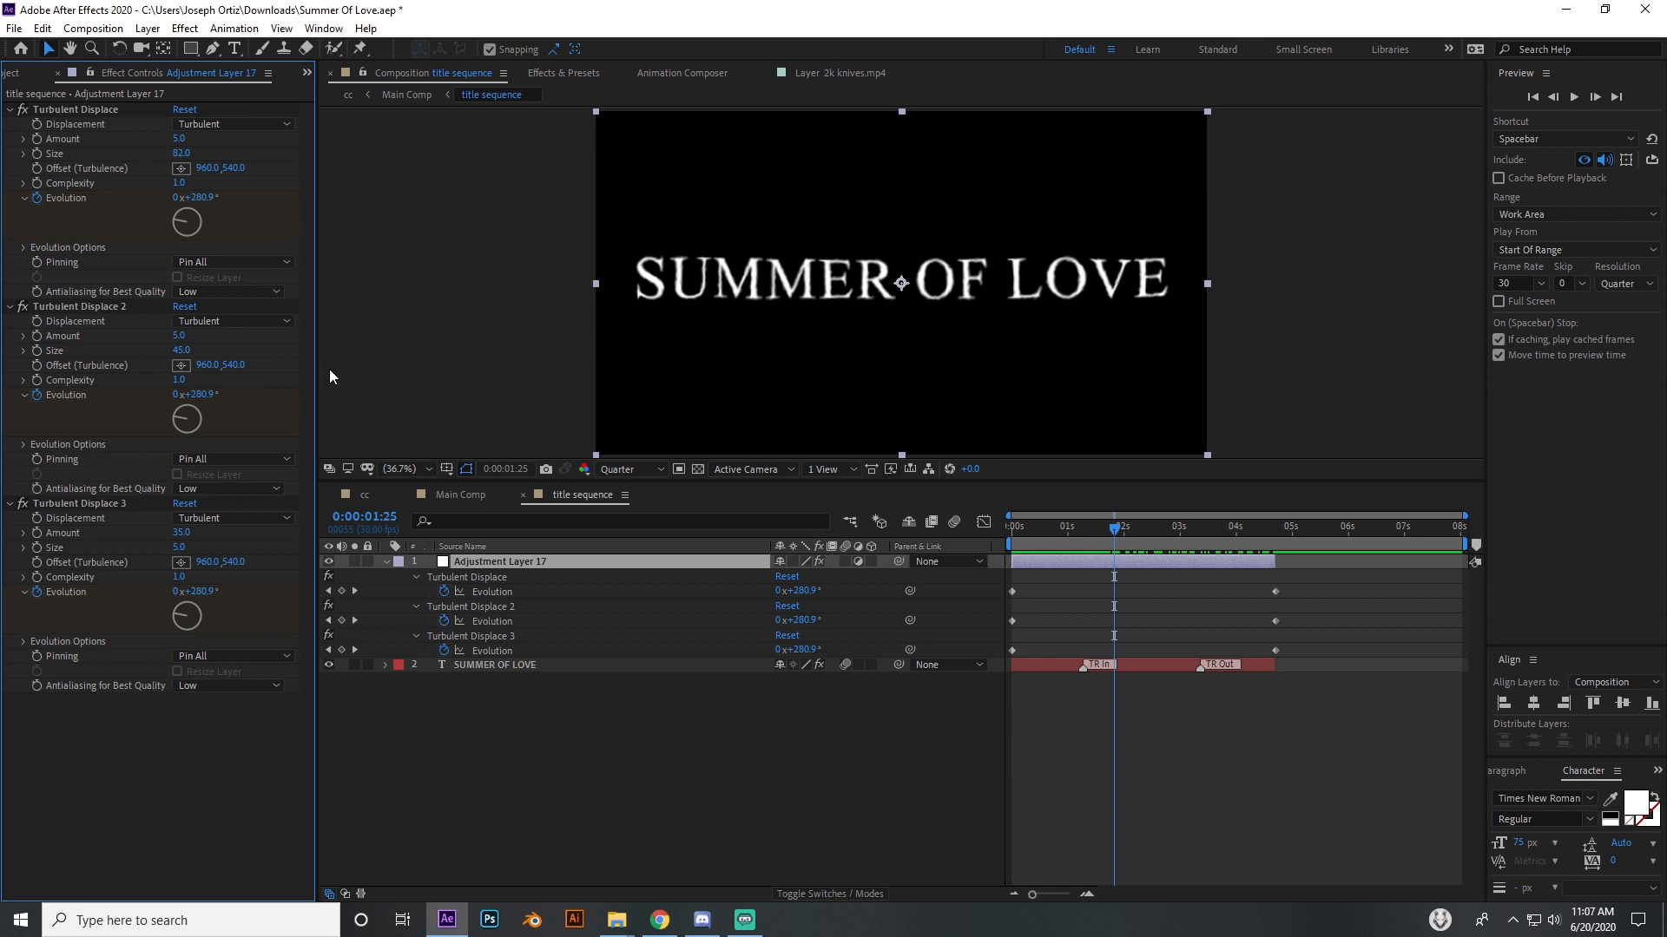
pyautogui.moveTo(1116, 529)
pyautogui.mouseDown()
pyautogui.moveTo(1202, 542)
pyautogui.moveTo(1111, 558)
pyautogui.mouseUp()
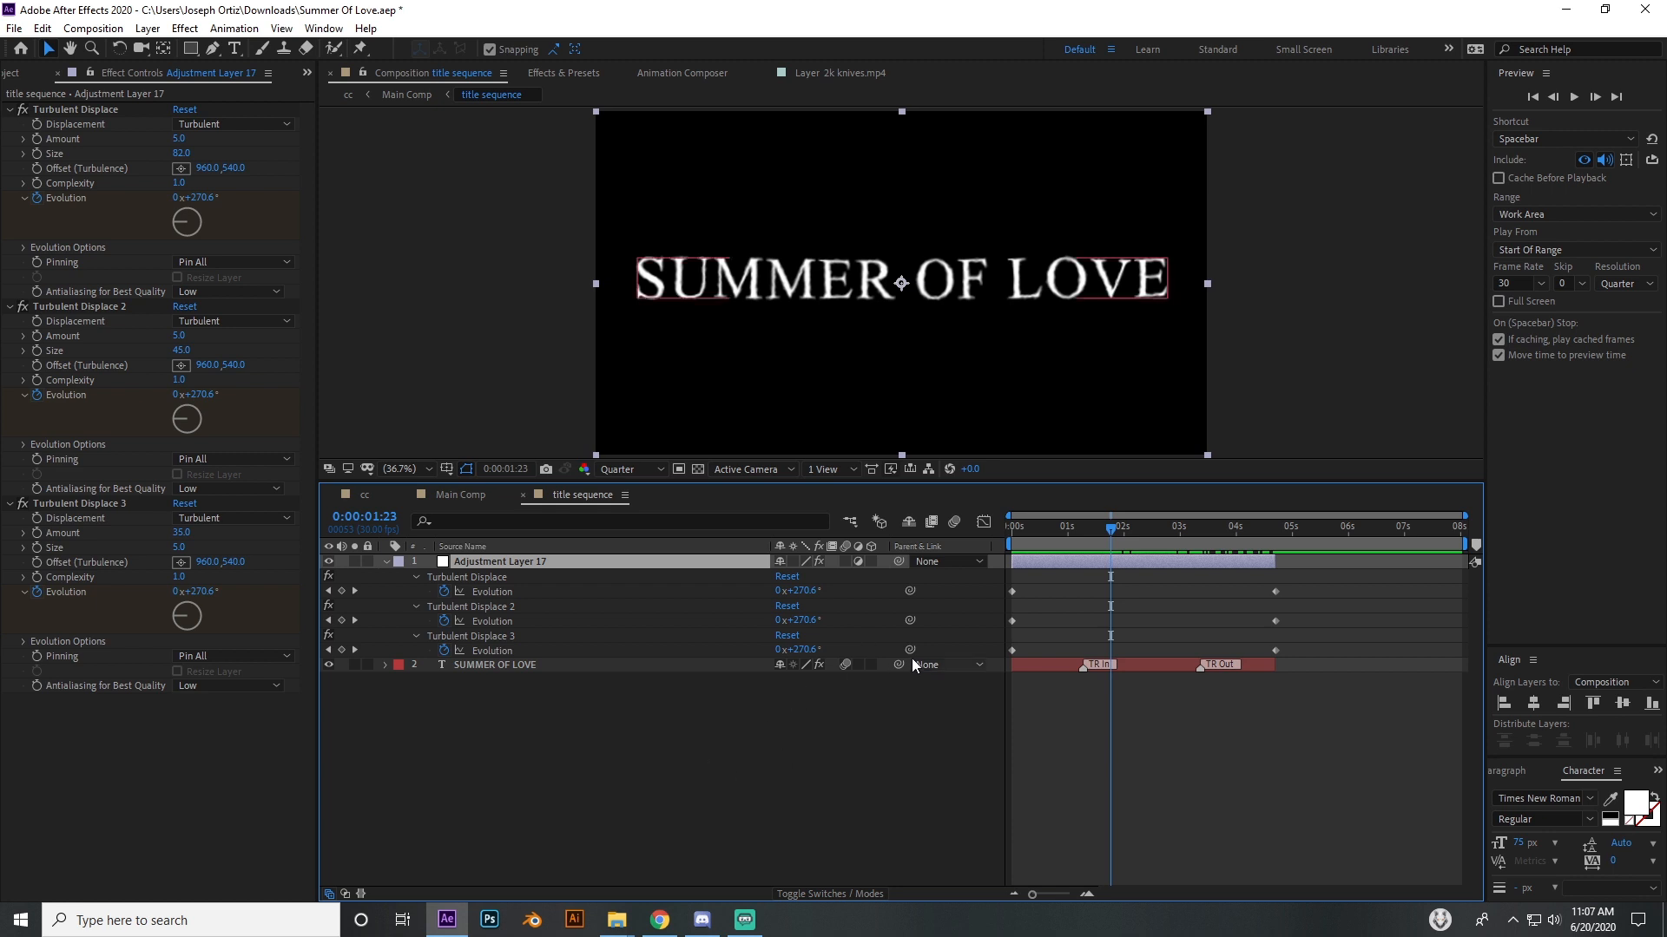
# Step: Return to Main Comp and reveal and select the Time Remap keyframes of the VALORANT clip in layer 34
pyautogui.click(455, 495)
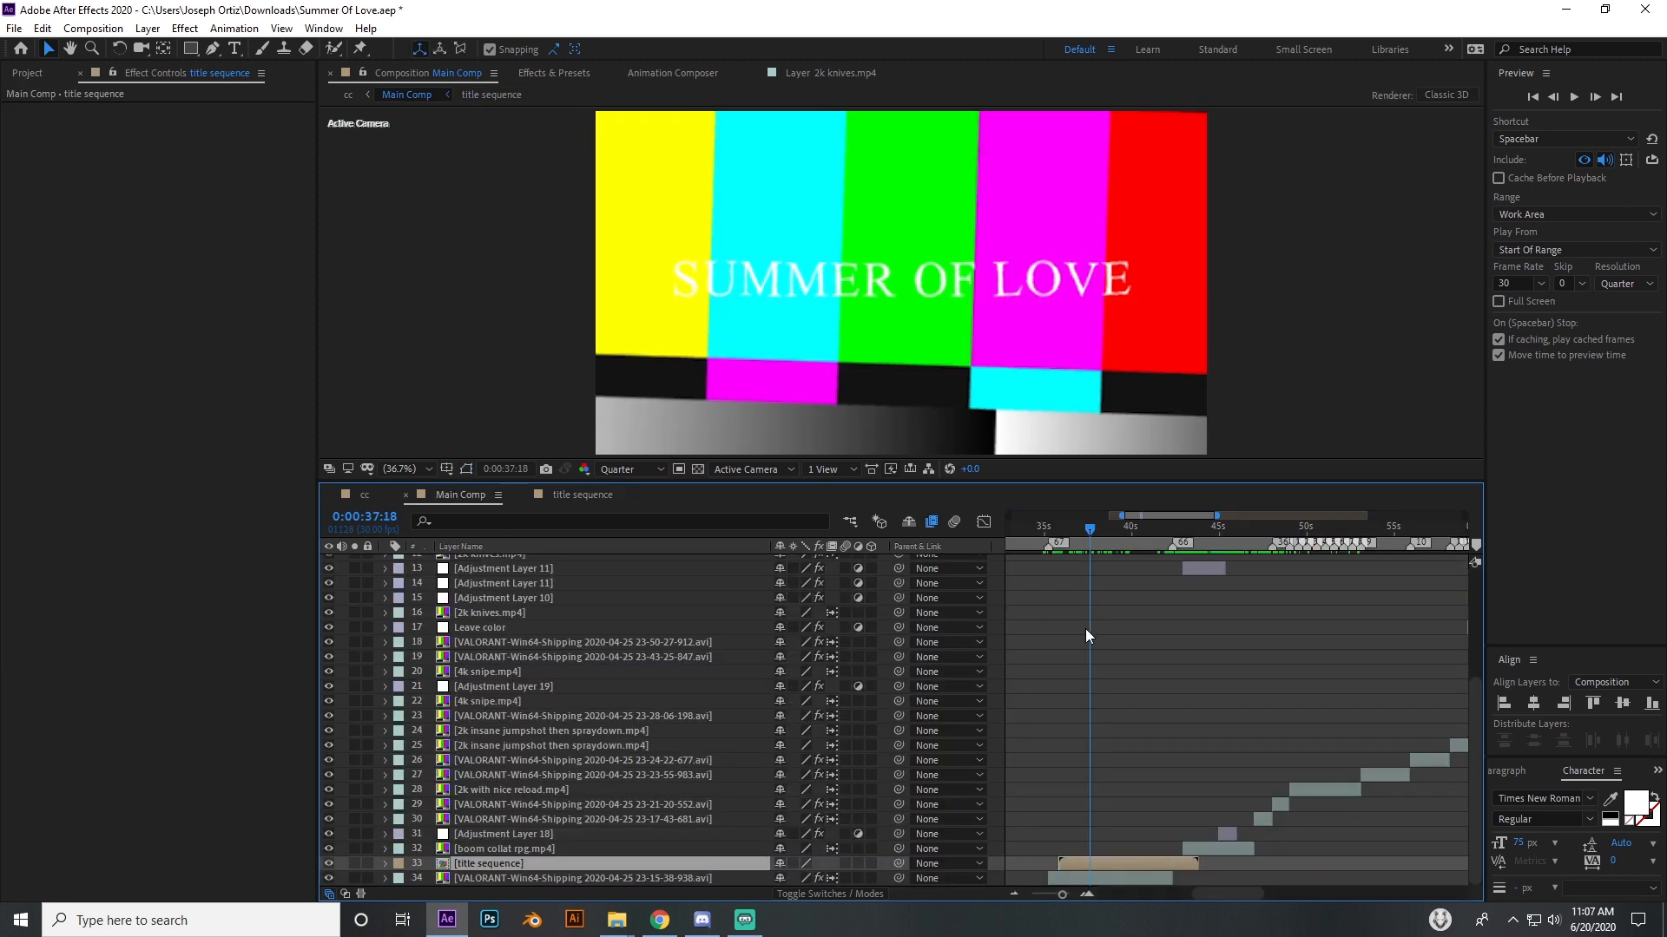
pyautogui.moveTo(1089, 528); pyautogui.dragTo(1125, 543)
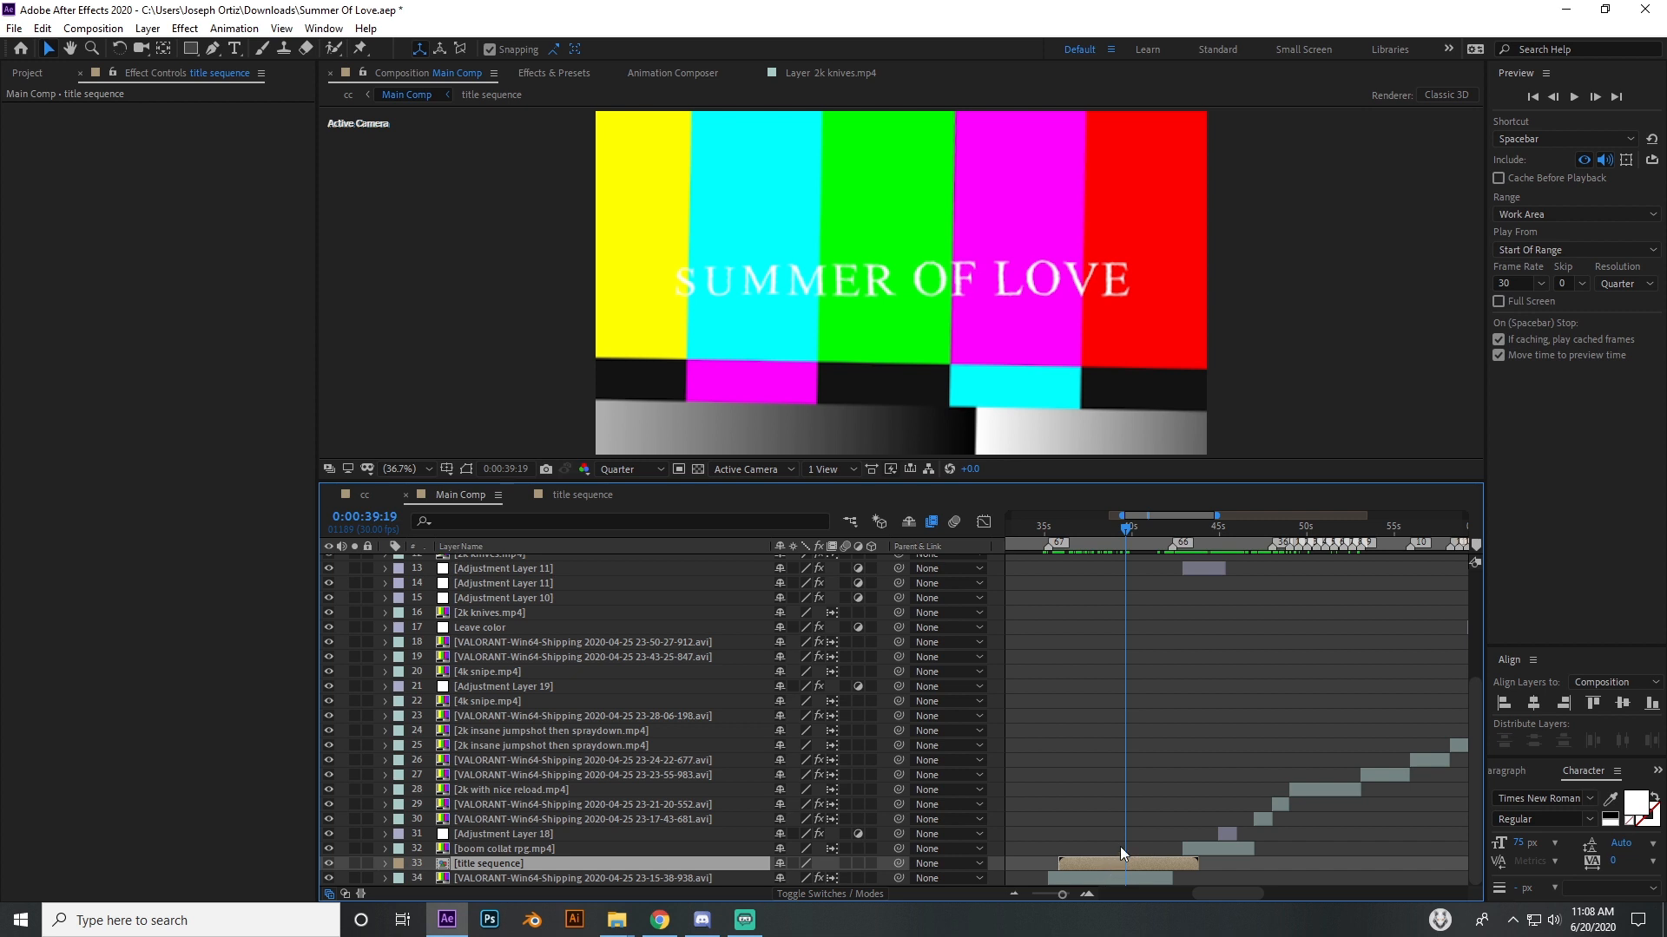
pyautogui.moveTo(1126, 528); pyautogui.dragTo(1092, 527)
pyautogui.click(1085, 875)
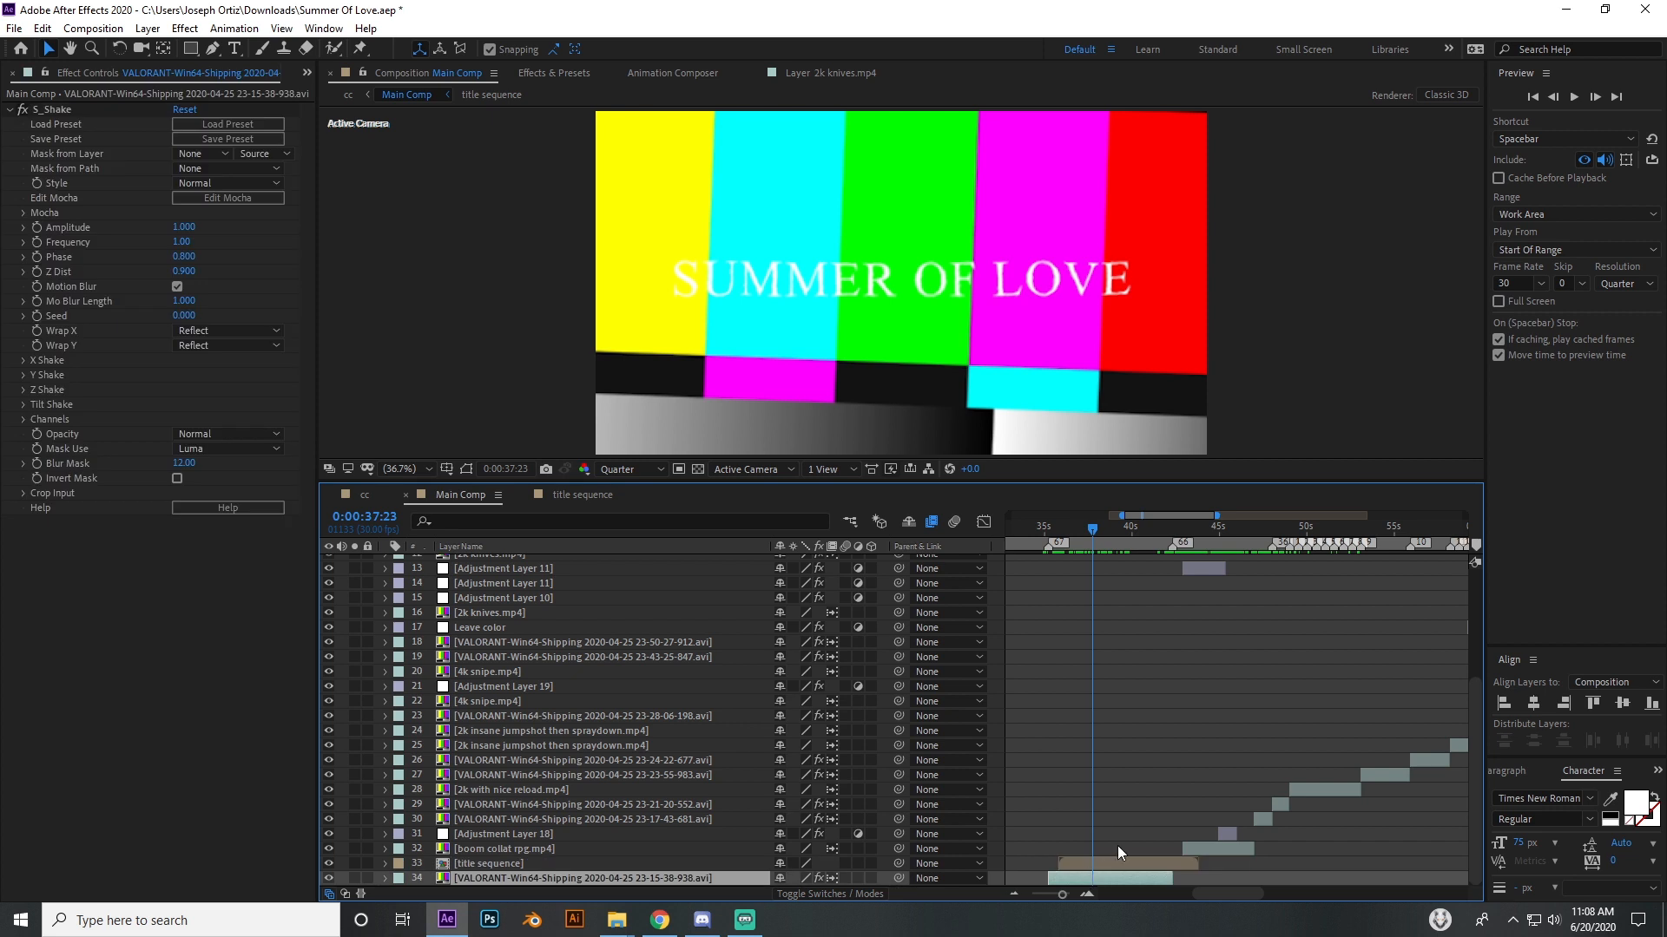
pyautogui.press('u')
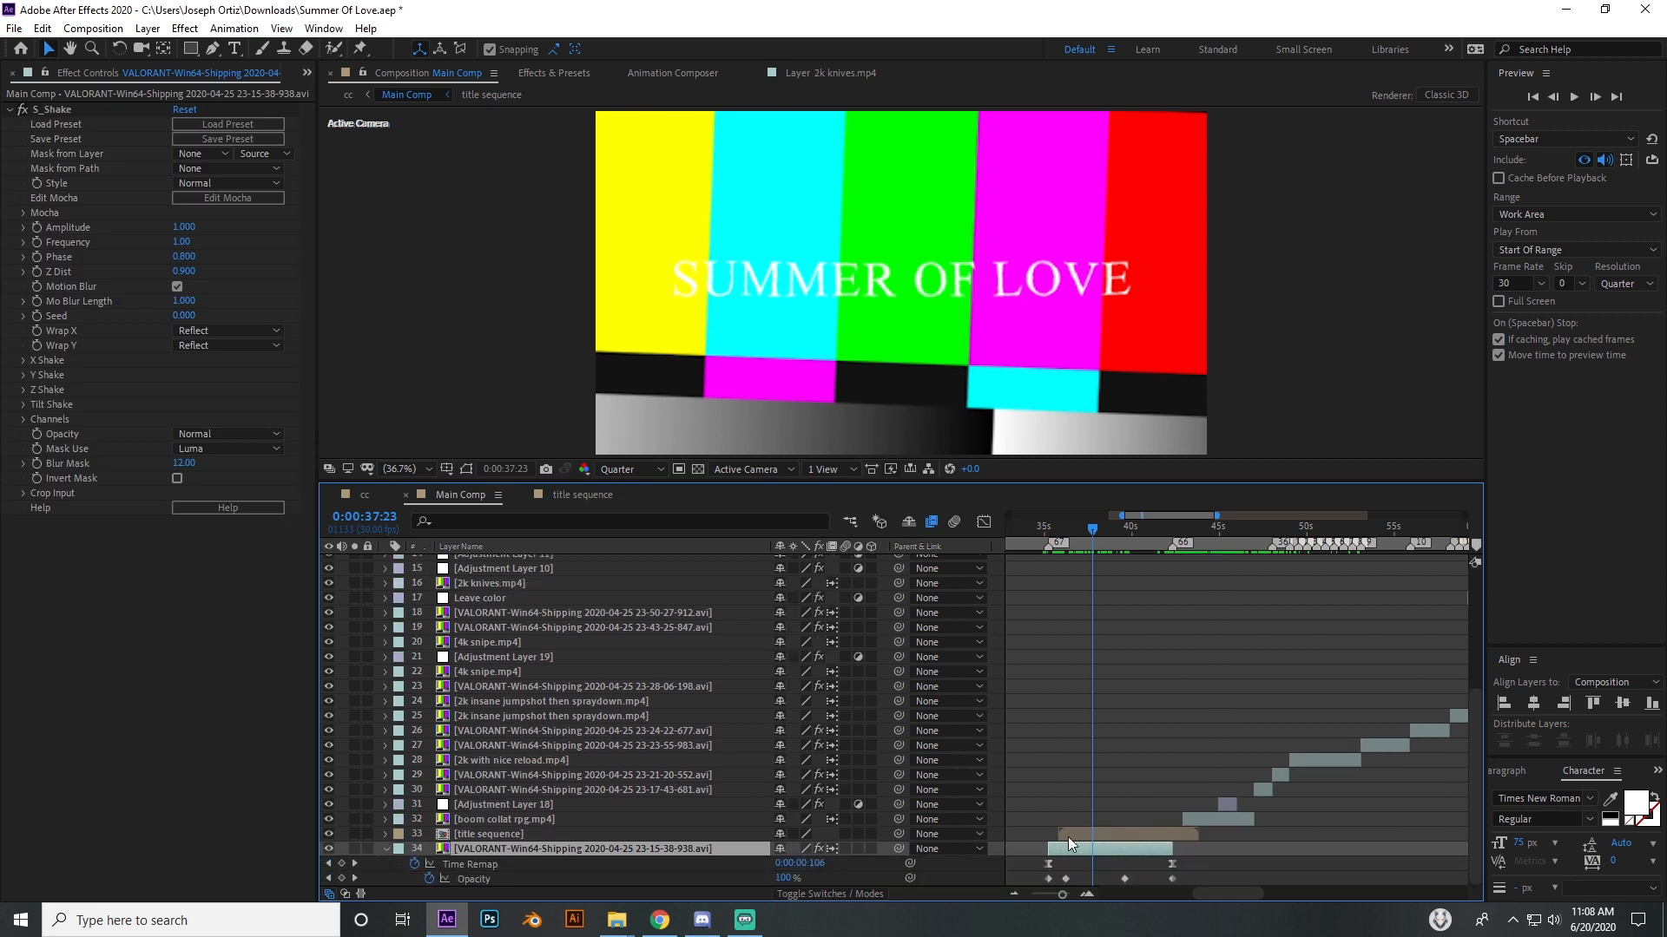
pyautogui.moveTo(1023, 854); pyautogui.dragTo(1193, 868)
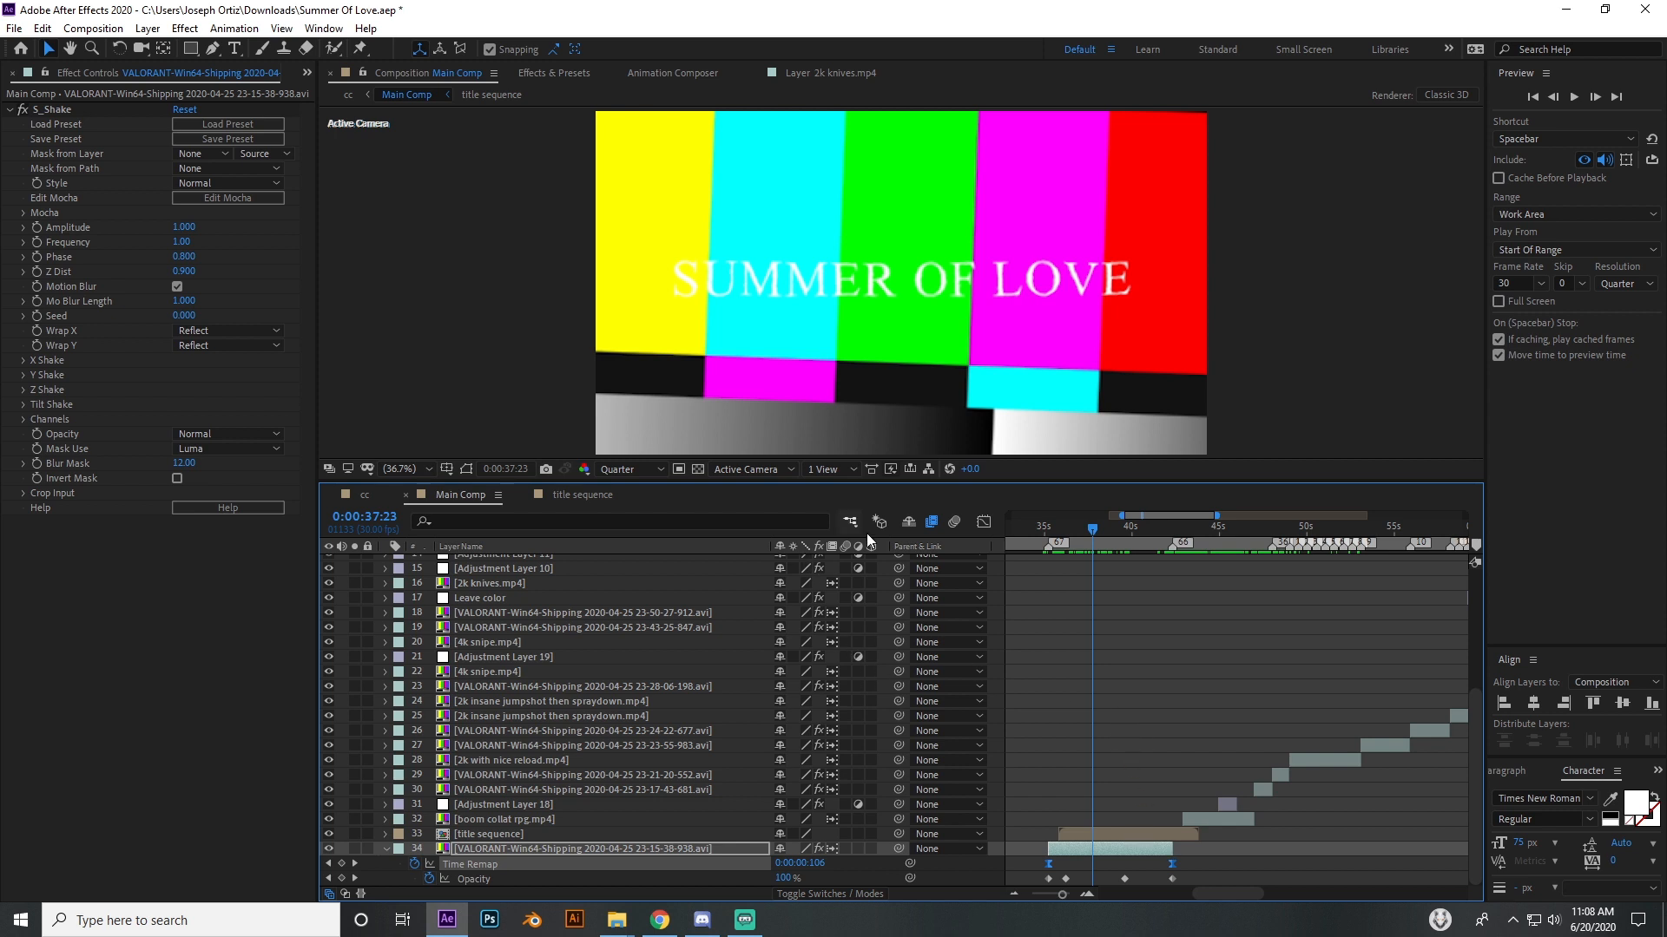
# Step: Show the clip's Time Remap as a value graph, enlarge the timeline and scrub along the curve to 0:00:38:16
pyautogui.click(984, 522)
pyautogui.rightClick(1086, 651)
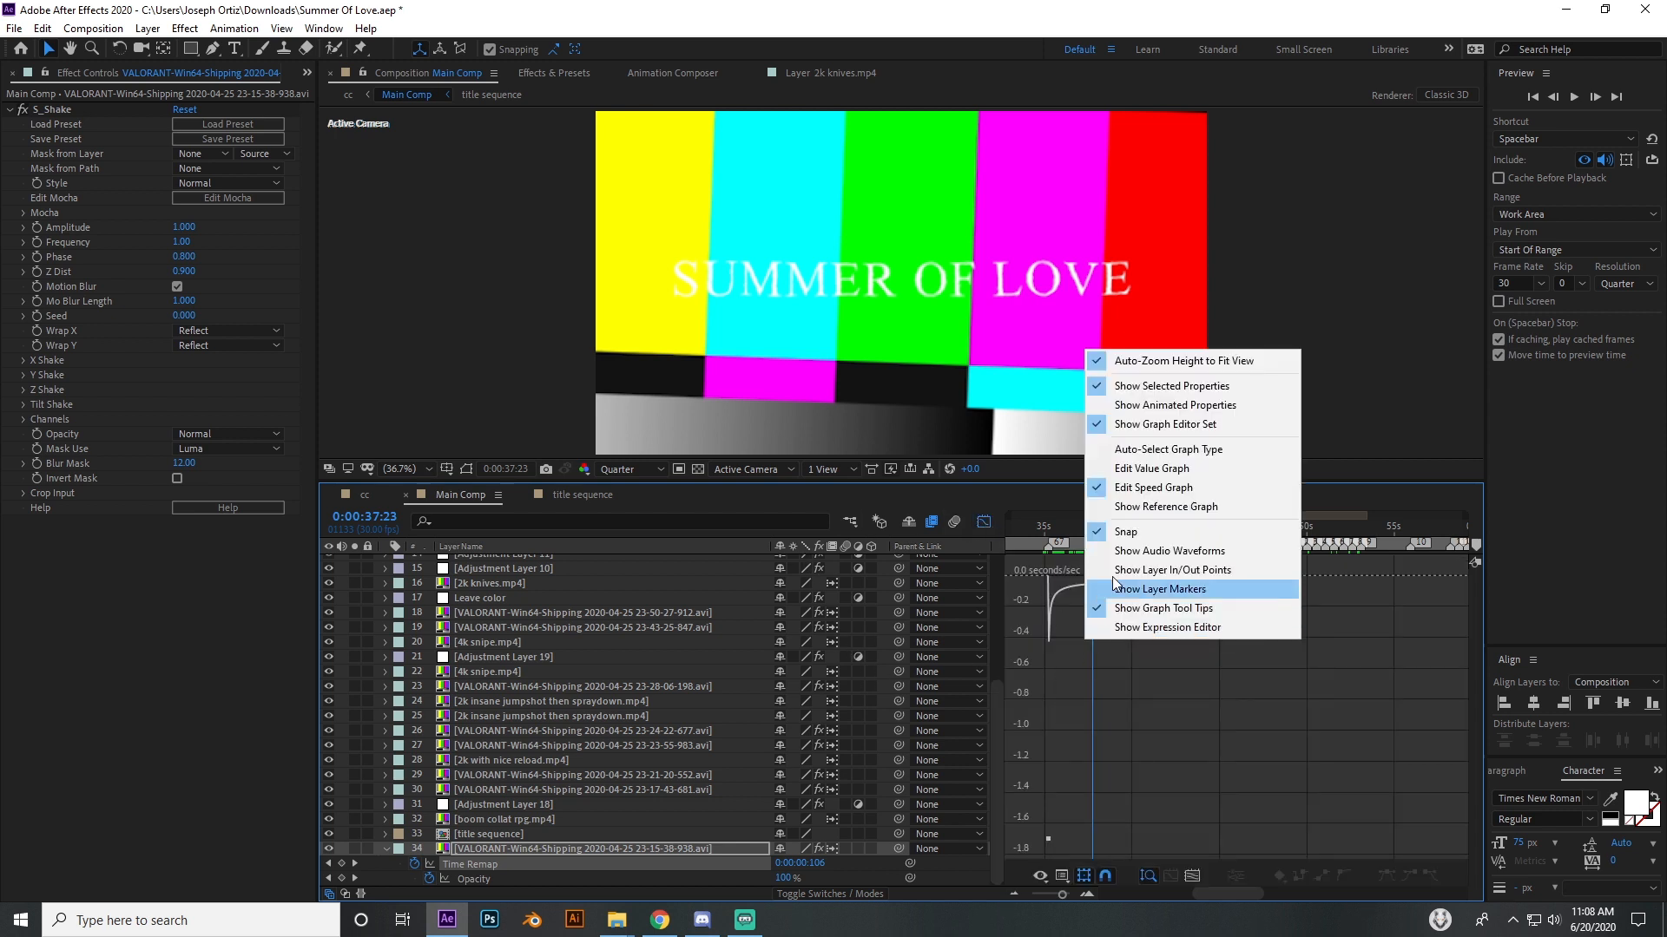
pyautogui.click(1140, 470)
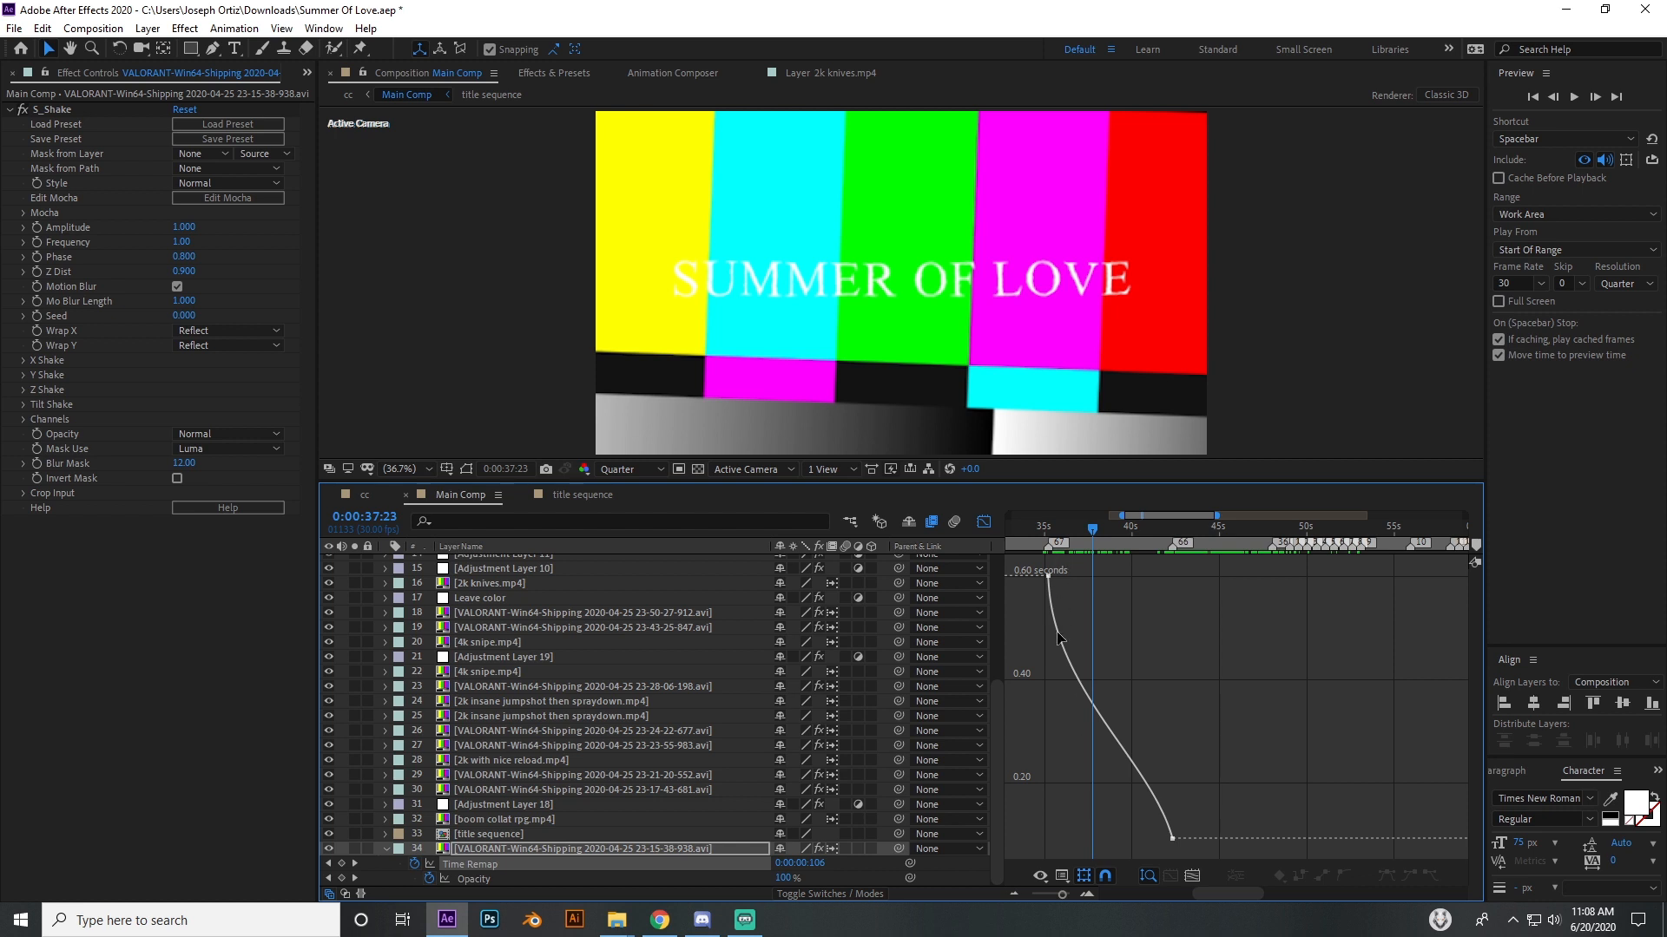
pyautogui.click(1084, 895)
pyautogui.moveTo(1213, 894); pyautogui.dragTo(1207, 893)
pyautogui.moveTo(1075, 534); pyautogui.dragTo(1275, 573)
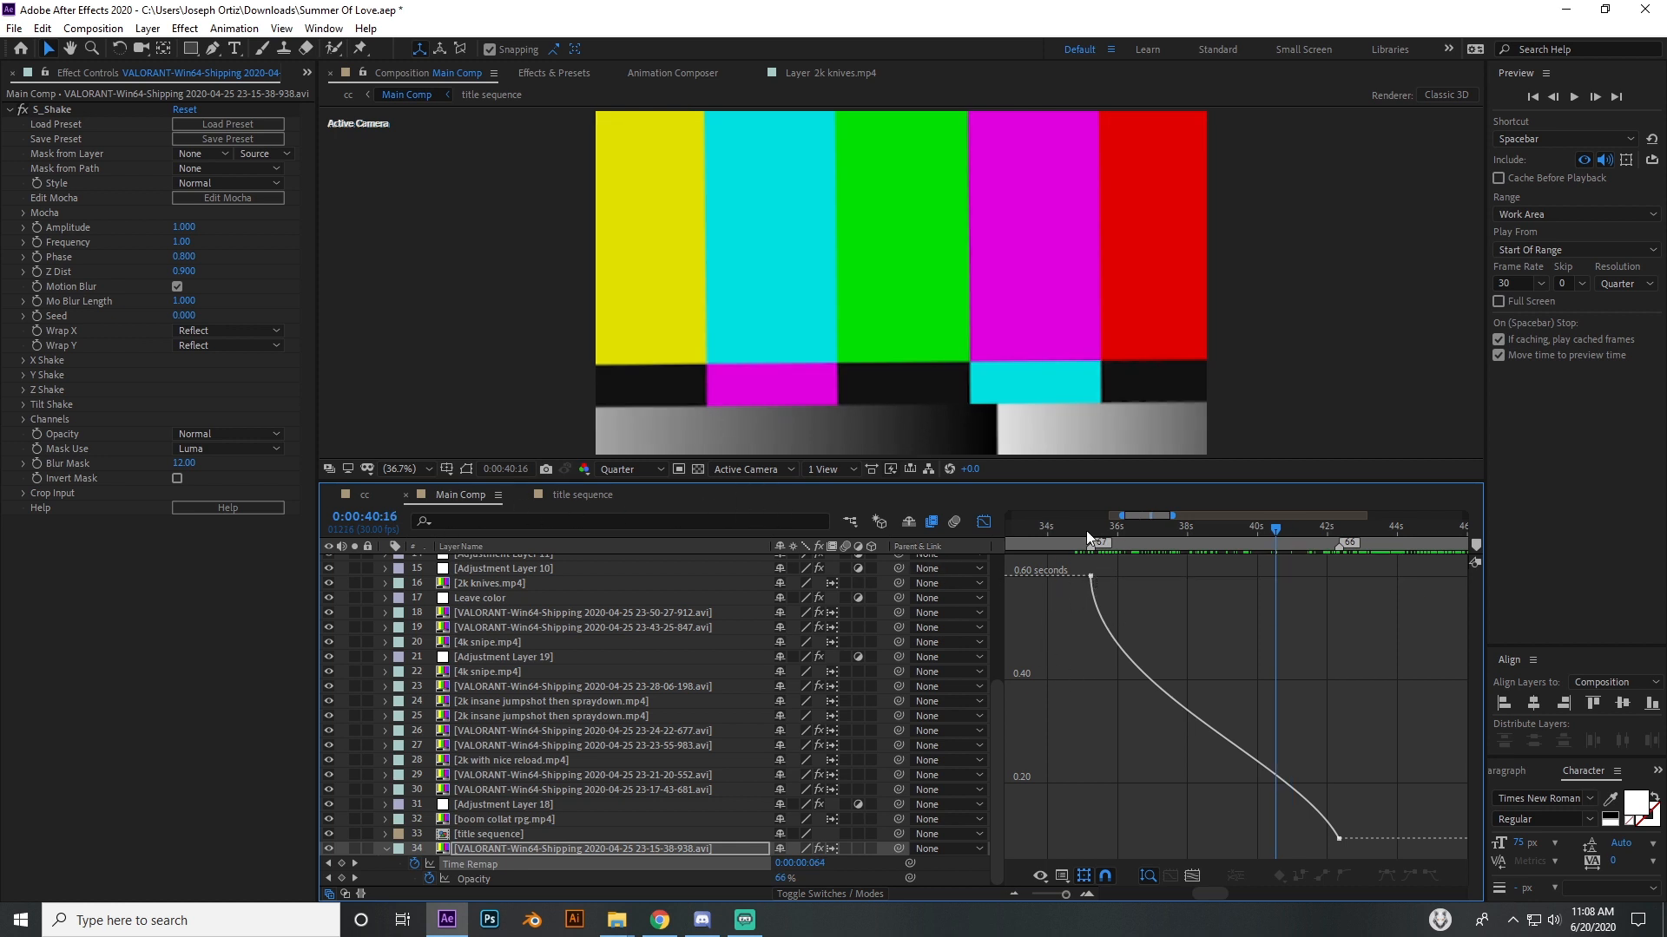
pyautogui.moveTo(1091, 538); pyautogui.dragTo(1205, 535)
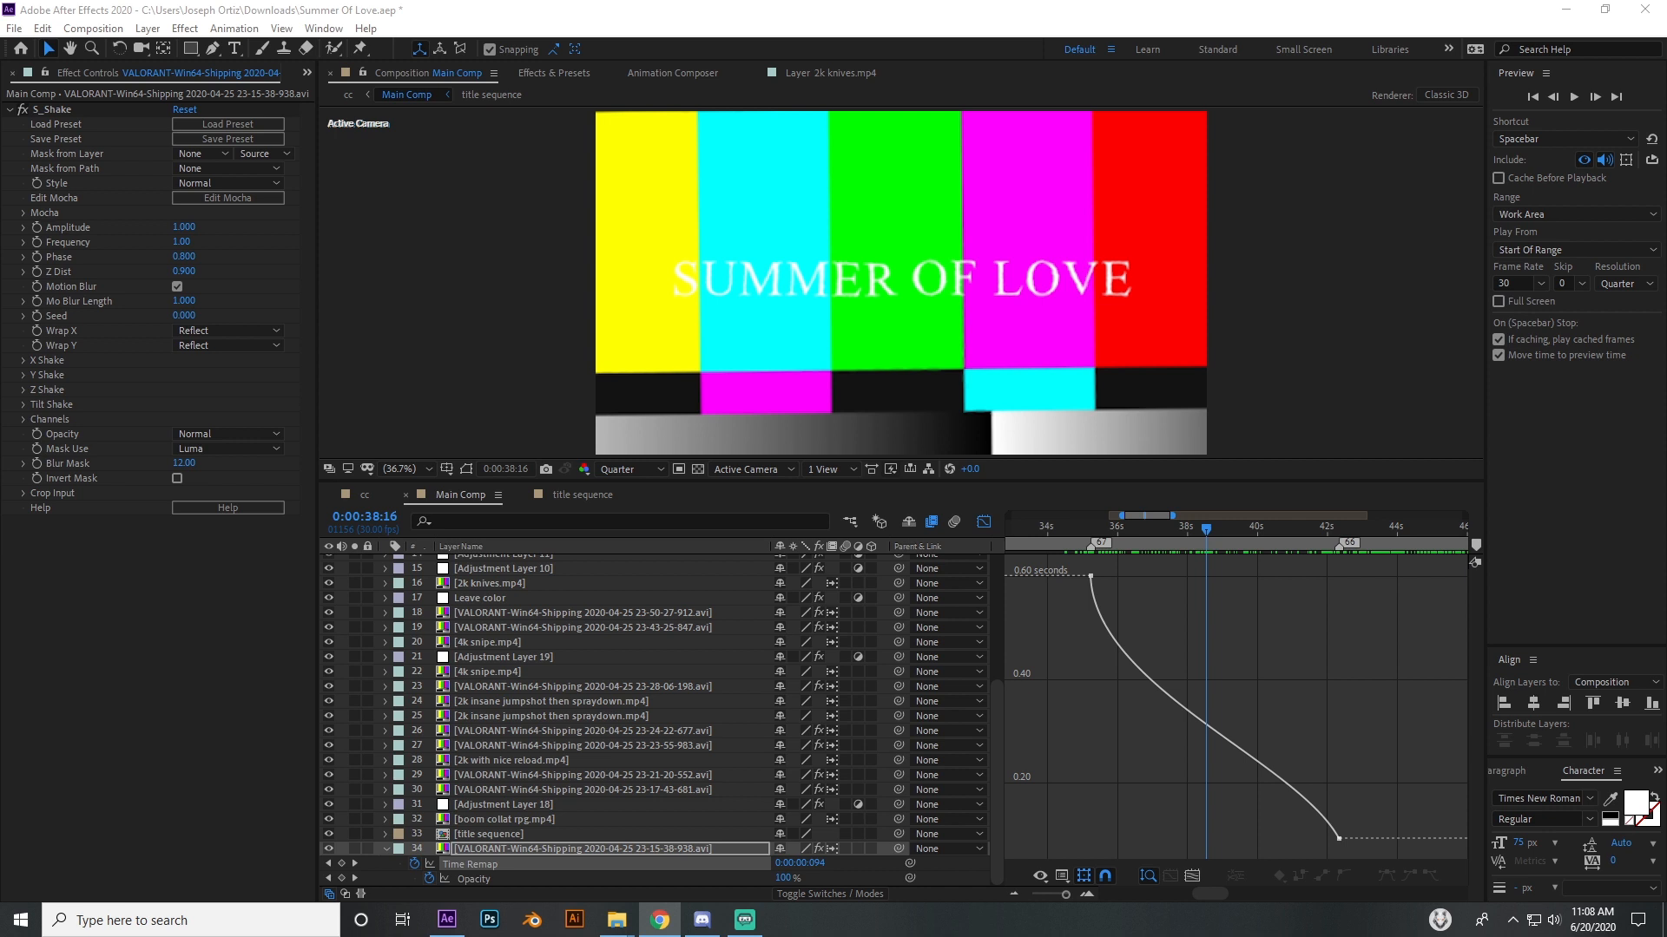
# Step: Turn the system volume down to zero and replay the opening of the "Summer of Love" - VALORANT Edit video on YouTube
pyautogui.click(1553, 919)
pyautogui.moveTo(1497, 879); pyautogui.dragTo(1268, 864)
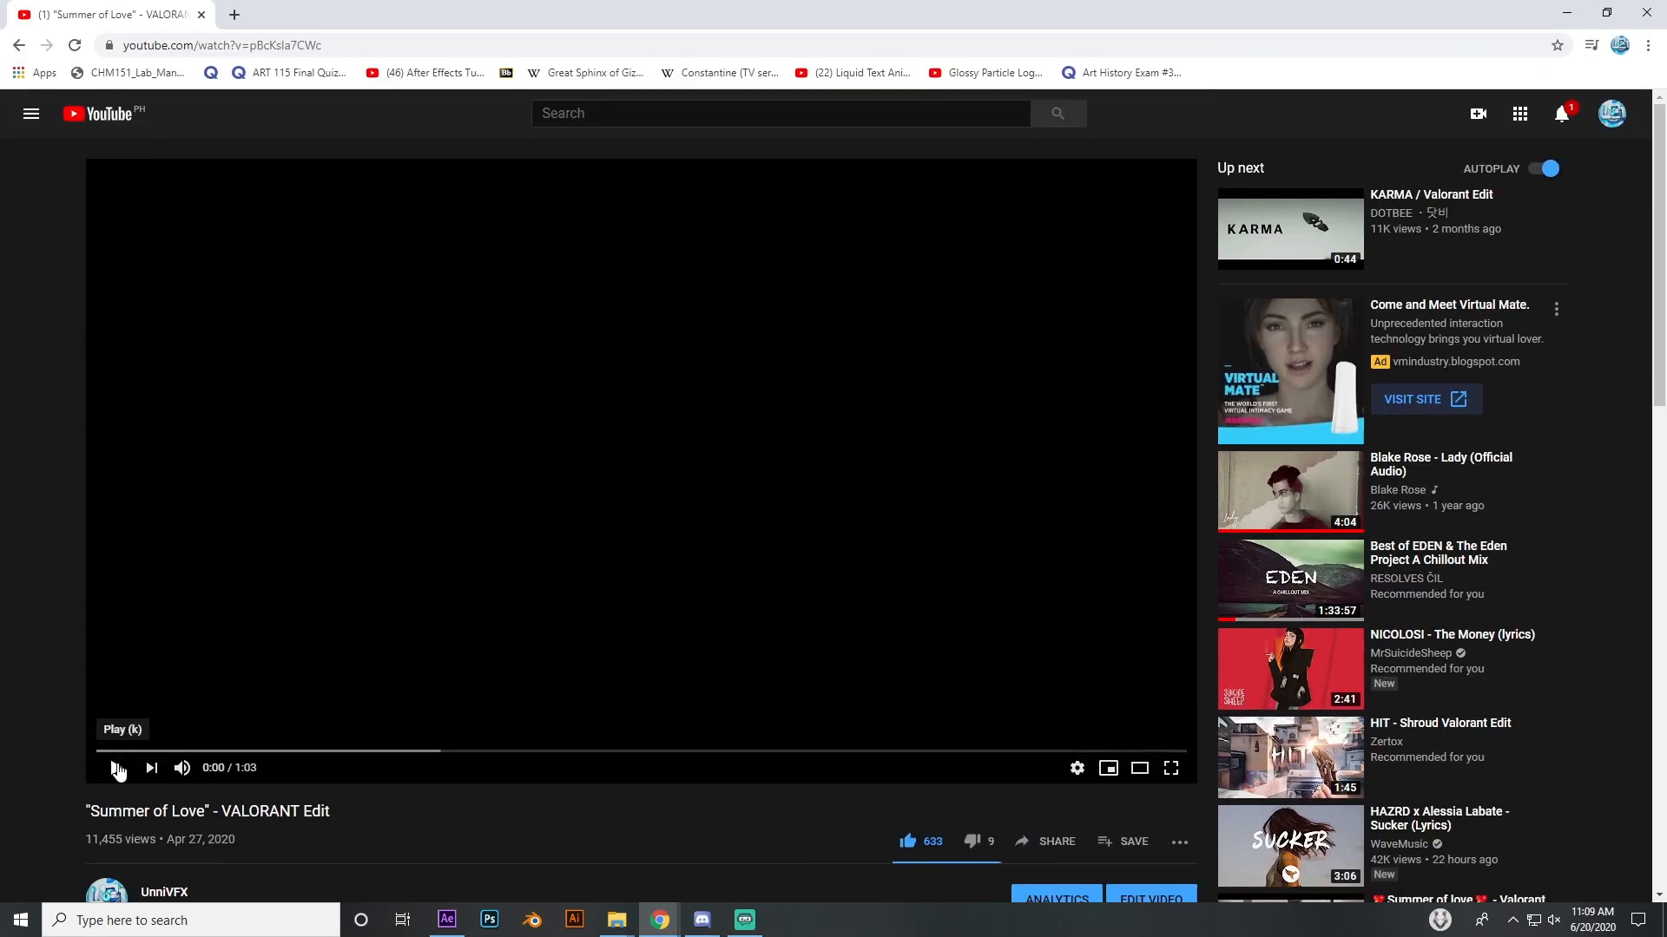
pyautogui.click(115, 767)
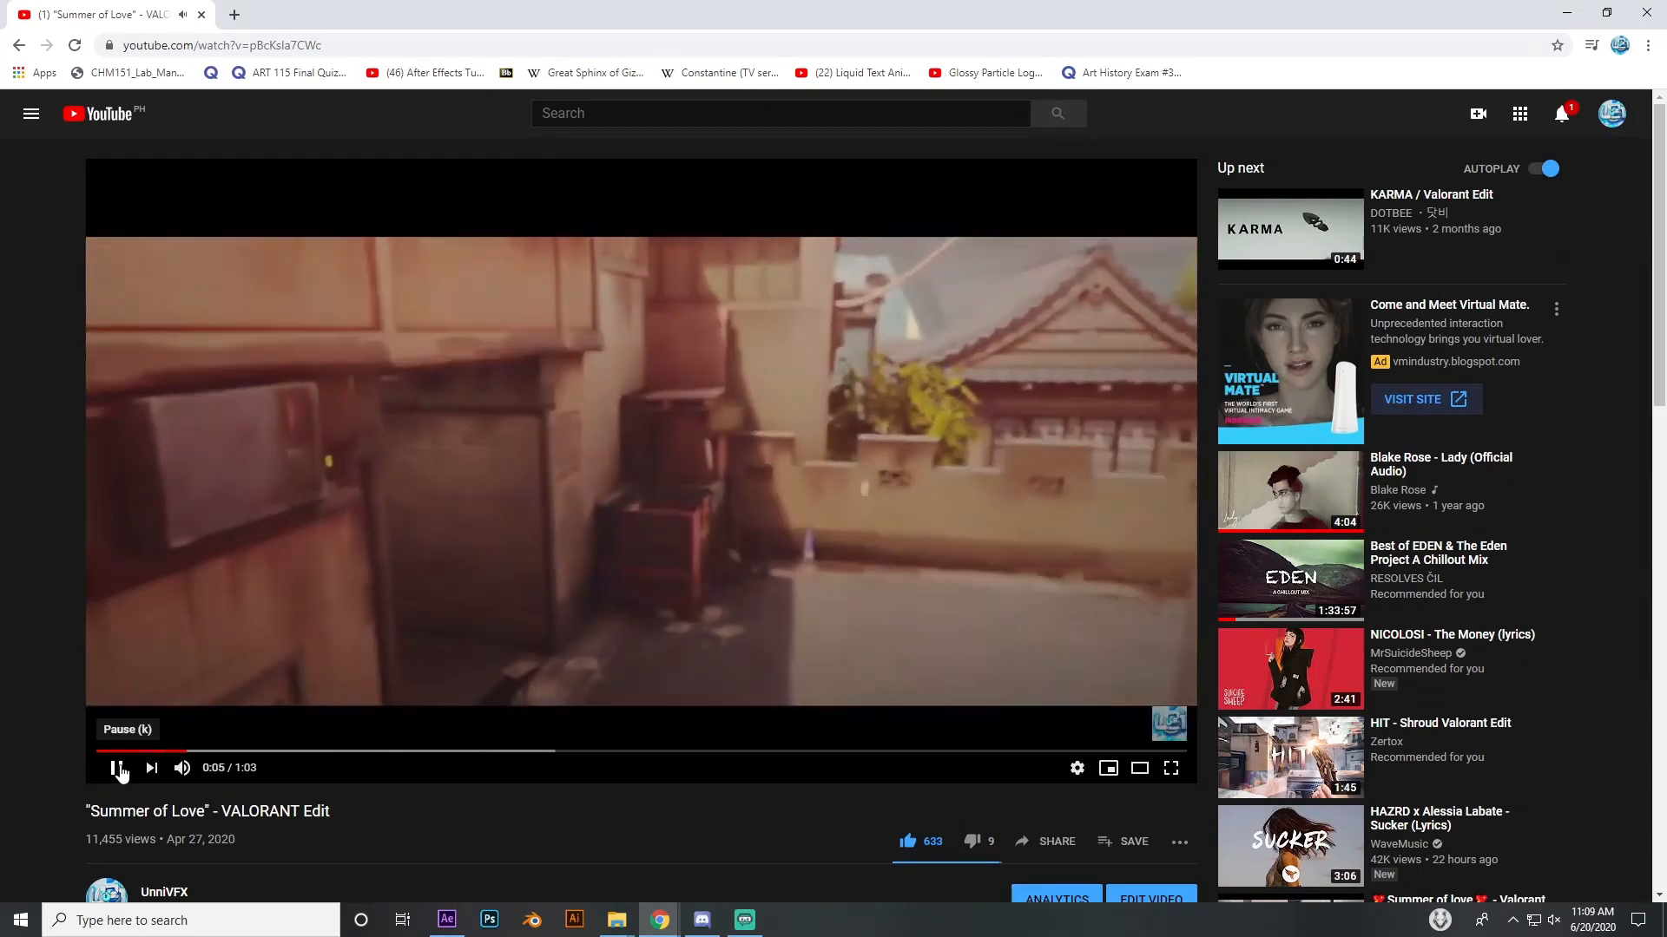
pyautogui.click(117, 768)
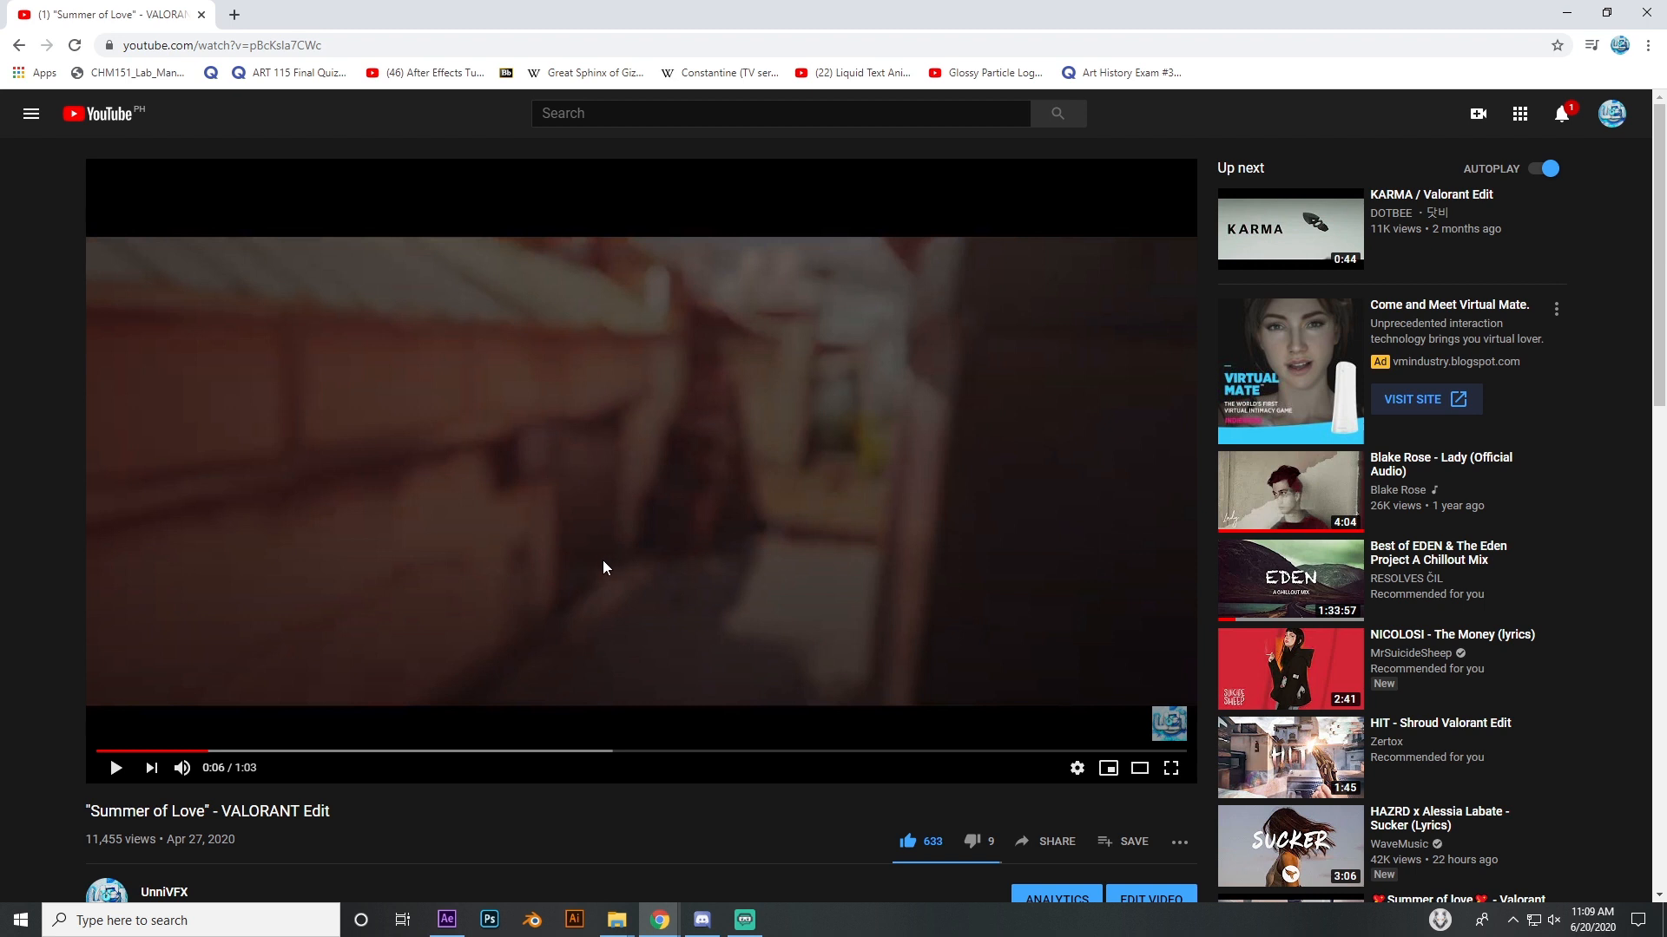
pyautogui.click(177, 750)
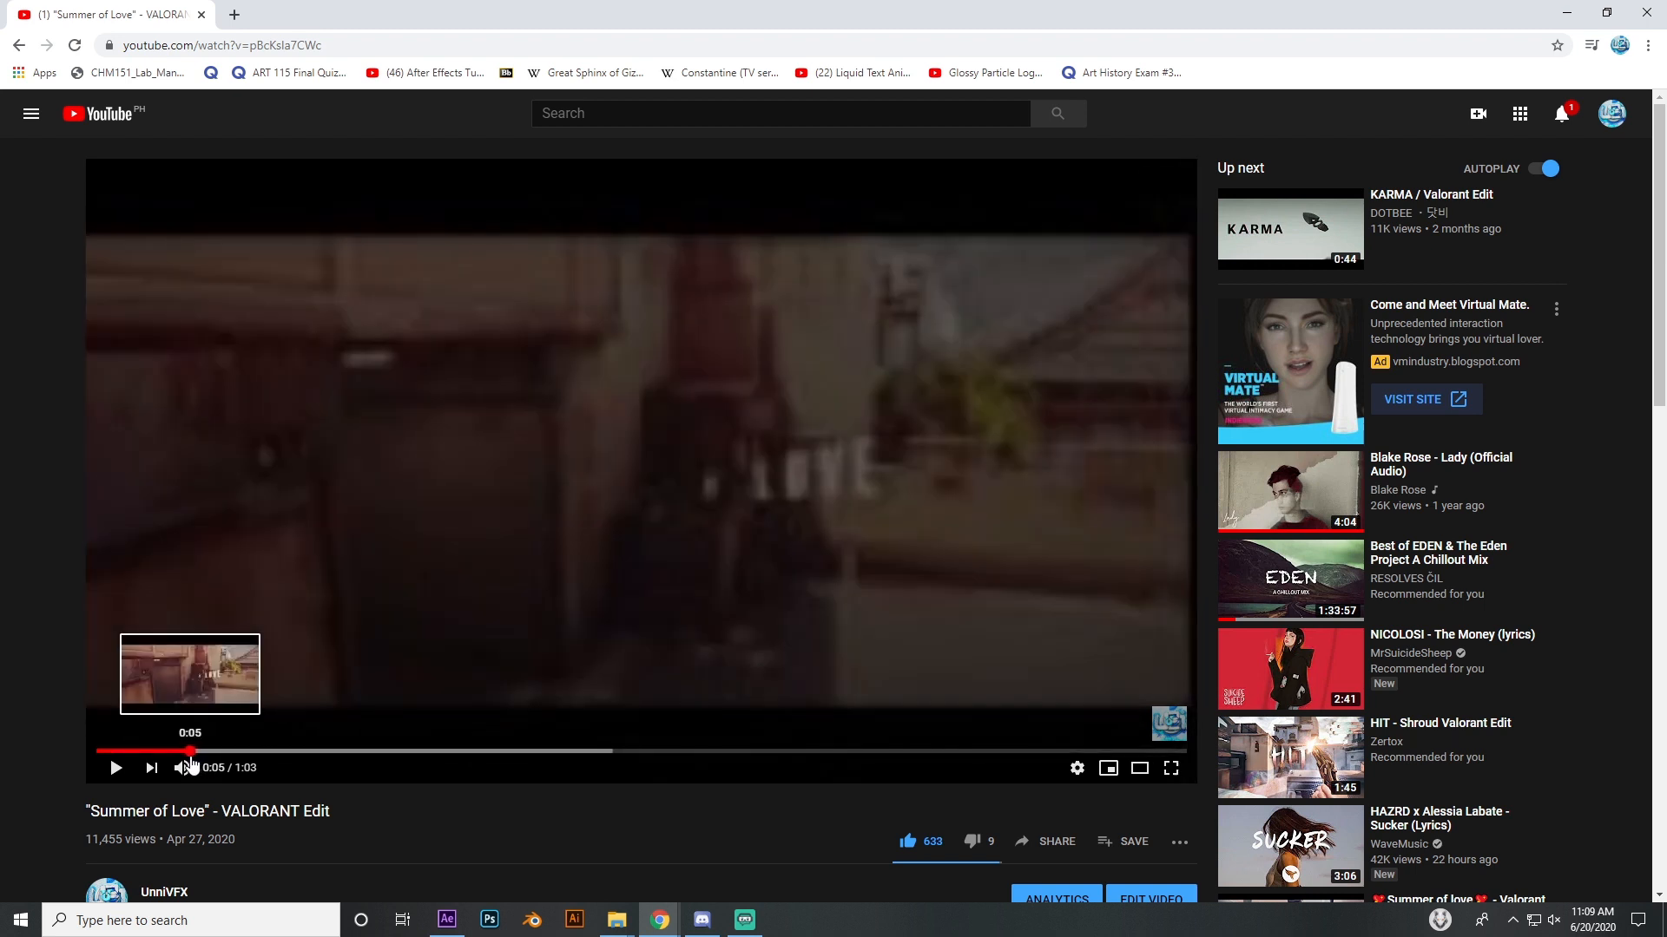
pyautogui.moveTo(177, 758); pyautogui.dragTo(101, 764)
pyautogui.click(367, 302)
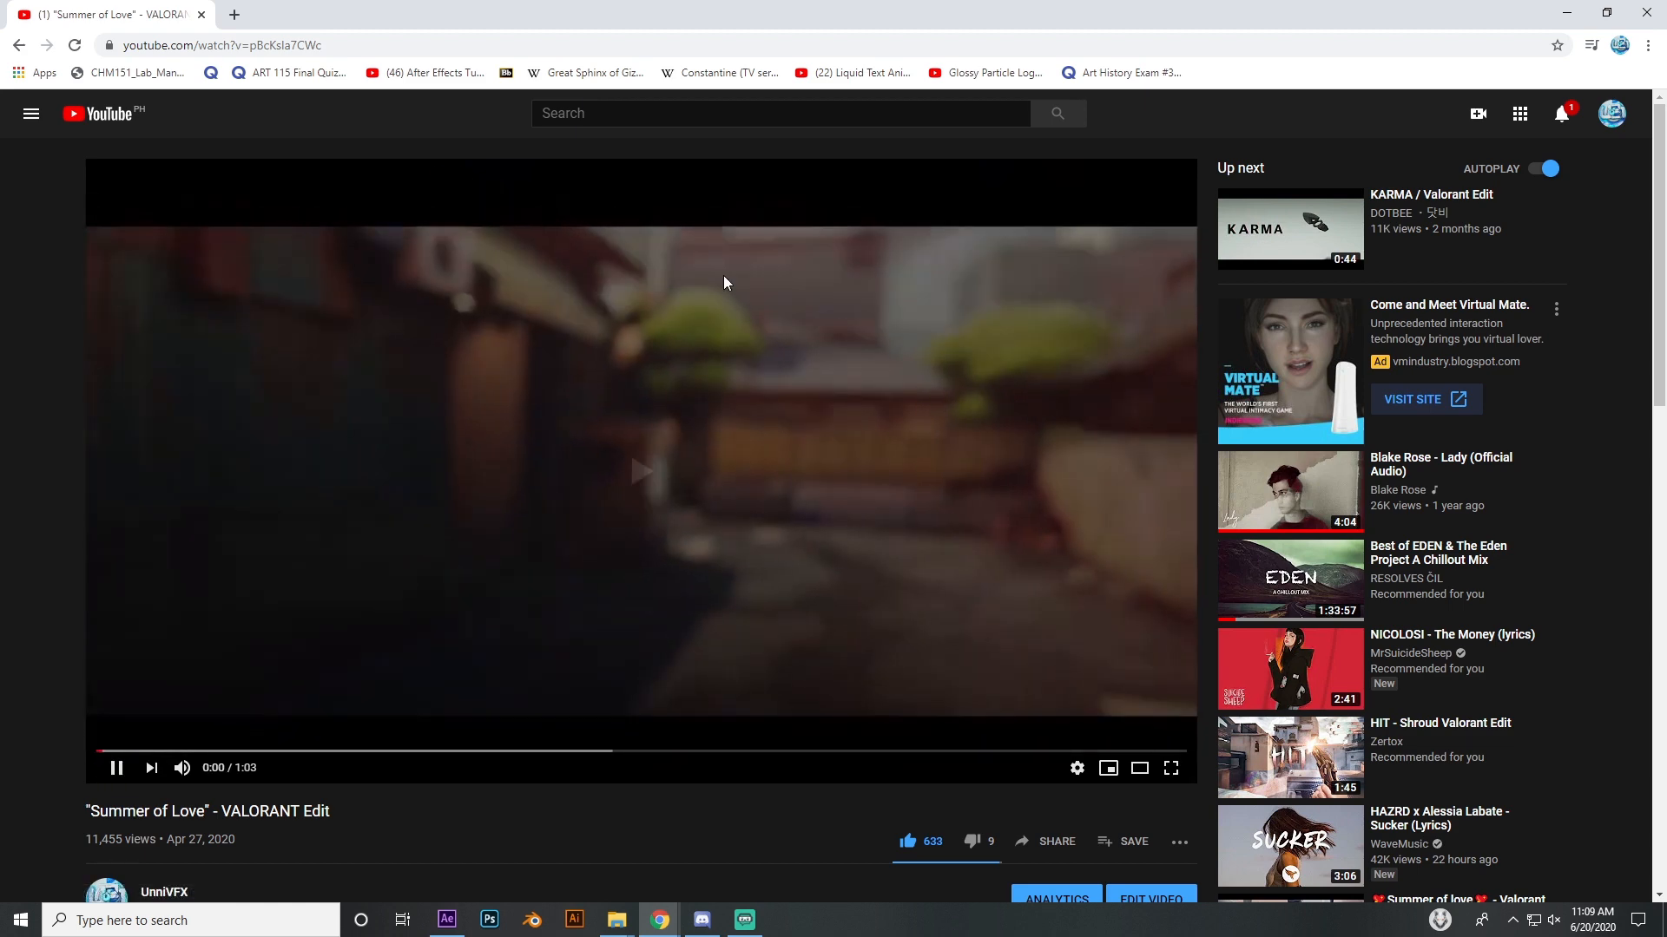
# Step: Return to After Effects, move the playhead to 0:00:35:06, collapse the layer 34 clip and close the graph editor
pyautogui.click(1567, 12)
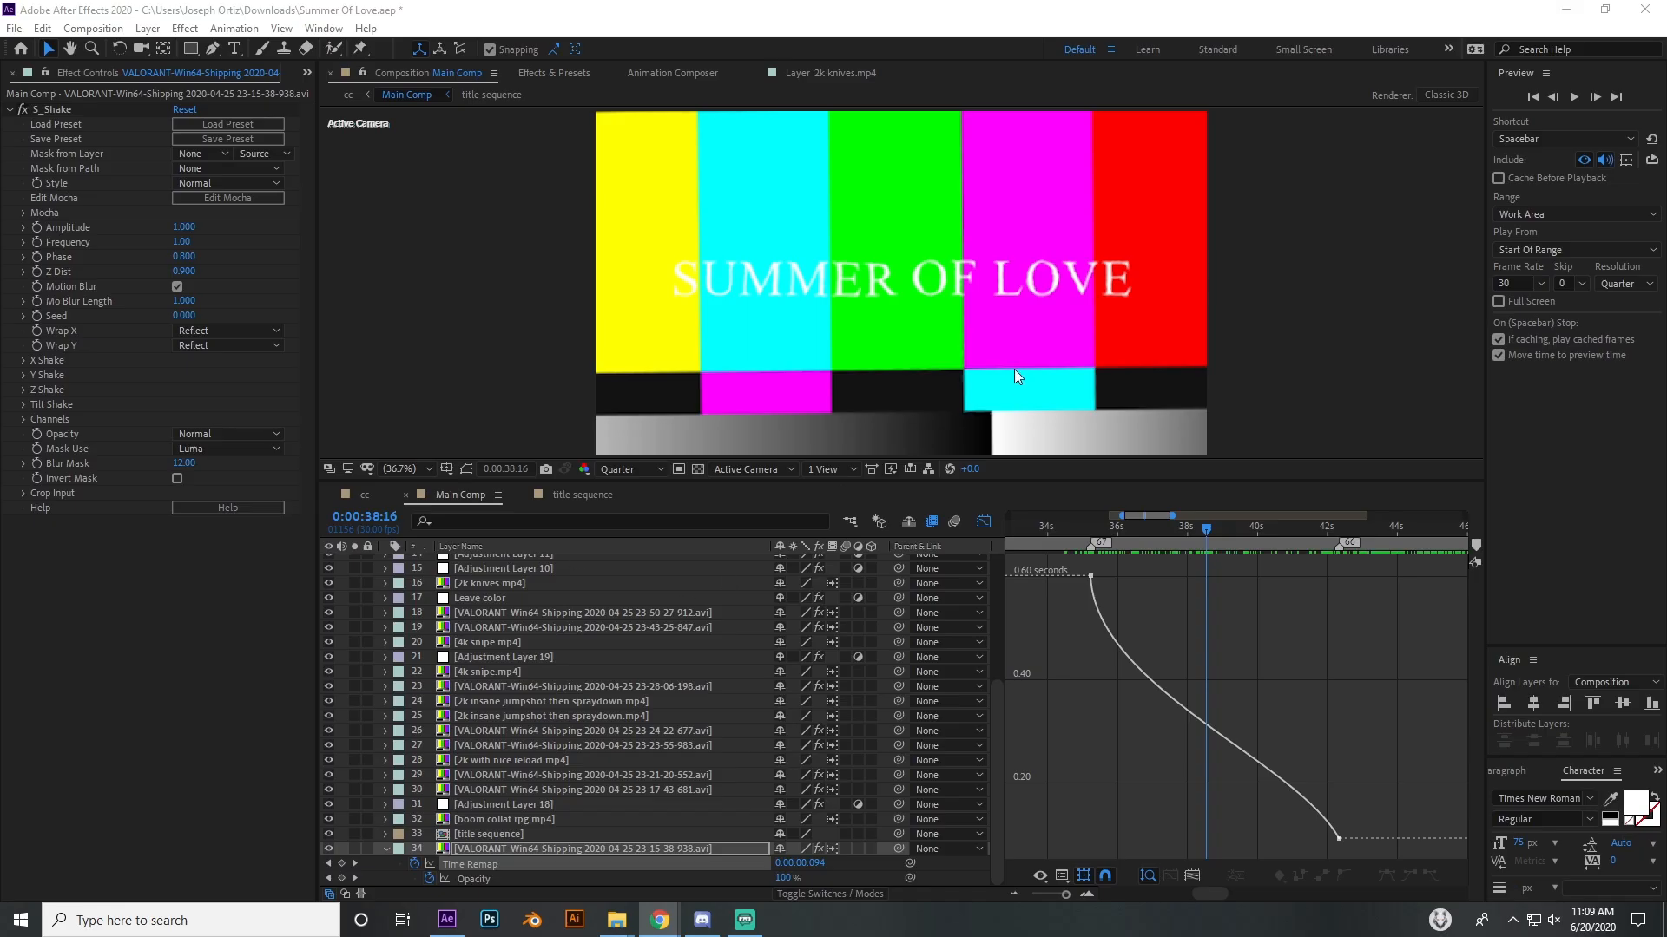
pyautogui.moveTo(1099, 527)
pyautogui.mouseDown()
pyautogui.moveTo(1086, 535)
pyautogui.moveTo(1139, 544)
pyautogui.moveTo(1074, 540)
pyautogui.moveTo(1217, 547)
pyautogui.moveTo(1278, 588)
pyautogui.moveTo(1147, 576)
pyautogui.moveTo(1261, 576)
pyautogui.moveTo(1090, 548)
pyautogui.mouseUp()
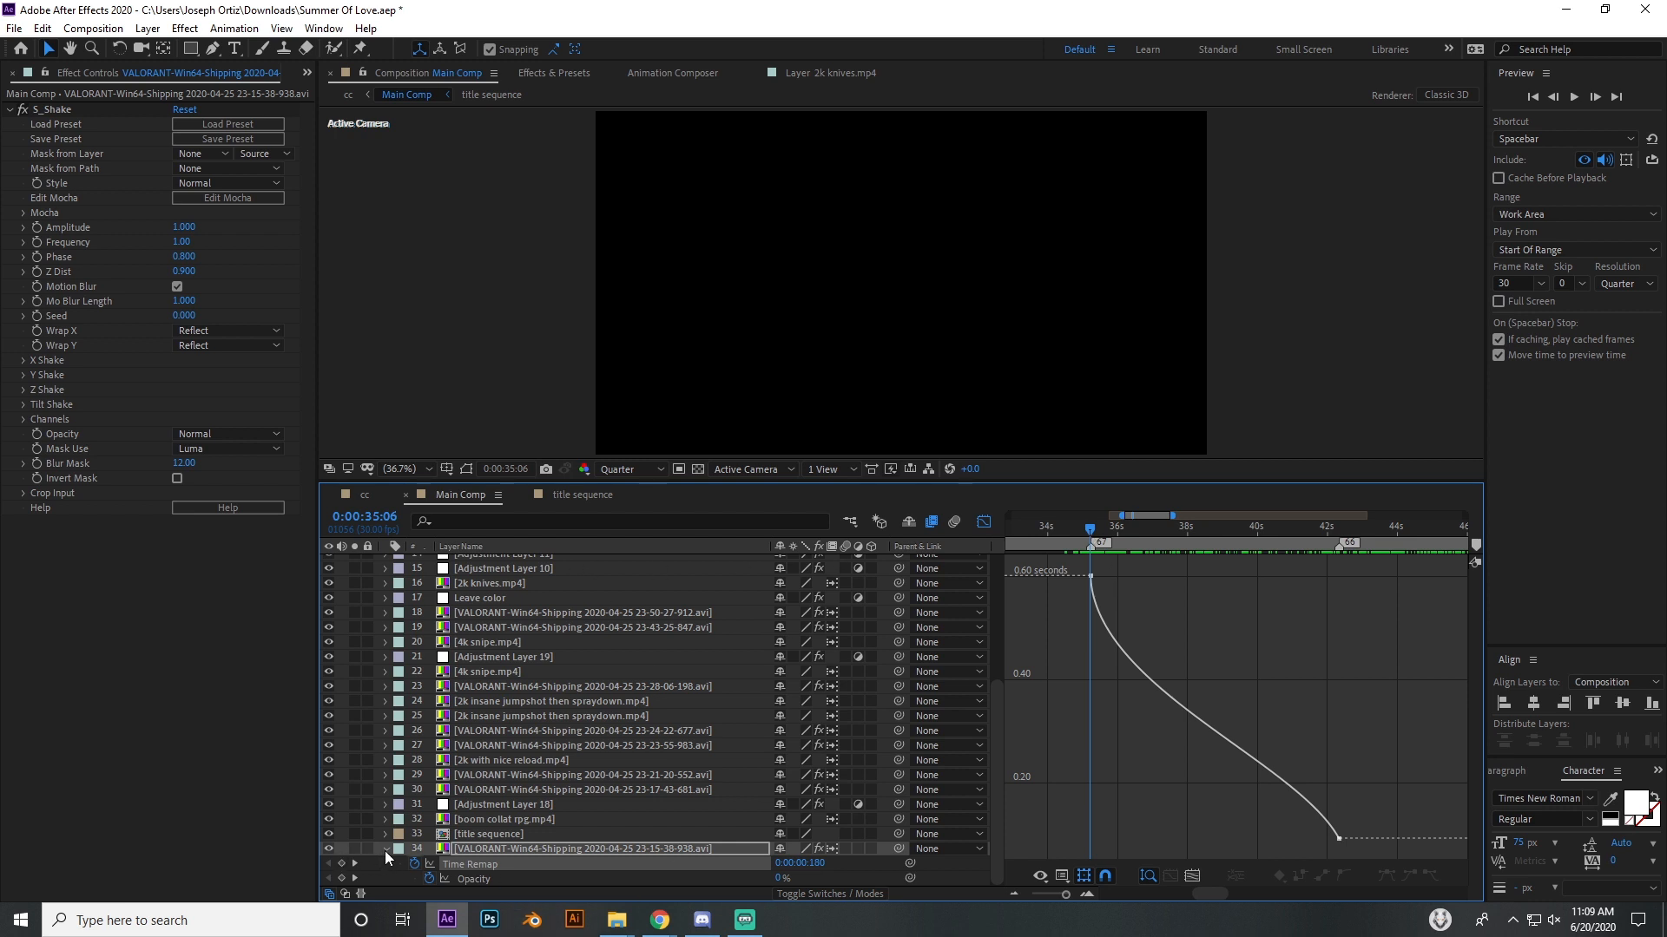
pyautogui.click(387, 858)
pyautogui.scroll(5, 1004, 823)
pyautogui.click(982, 523)
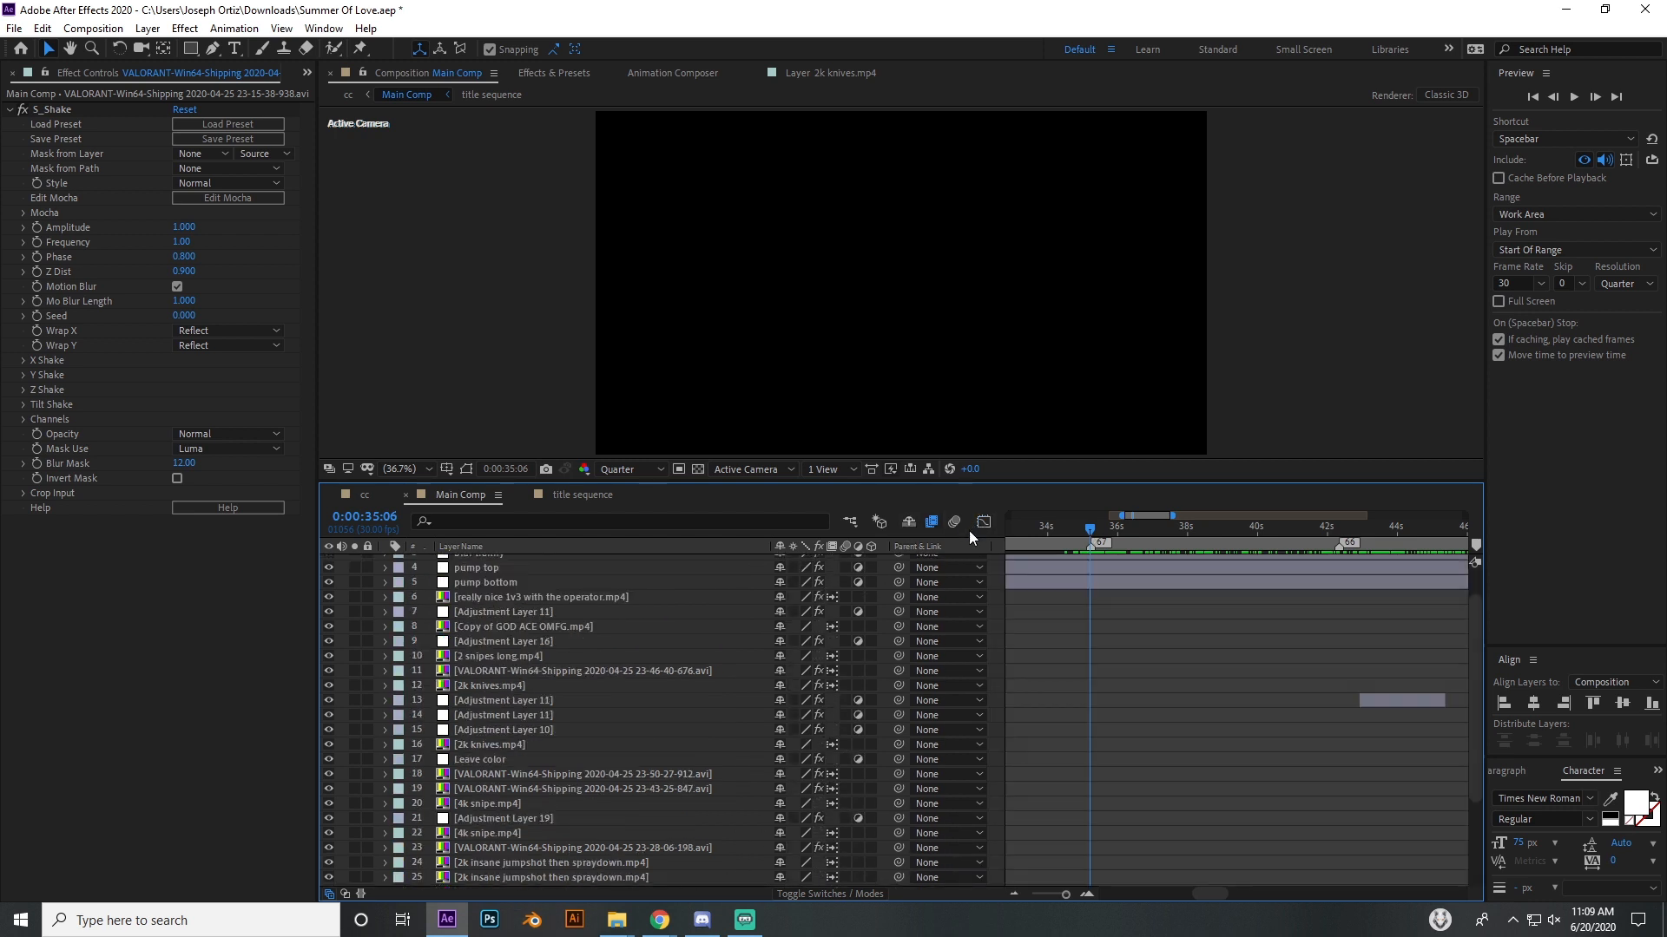
# Step: Move the playhead to 0:00:43:04 in Main Comp and select Adjustment Layer 11 in layer 13
pyautogui.scroll(-3, 1200, 801)
pyautogui.hscroll(4, 1211, 887)
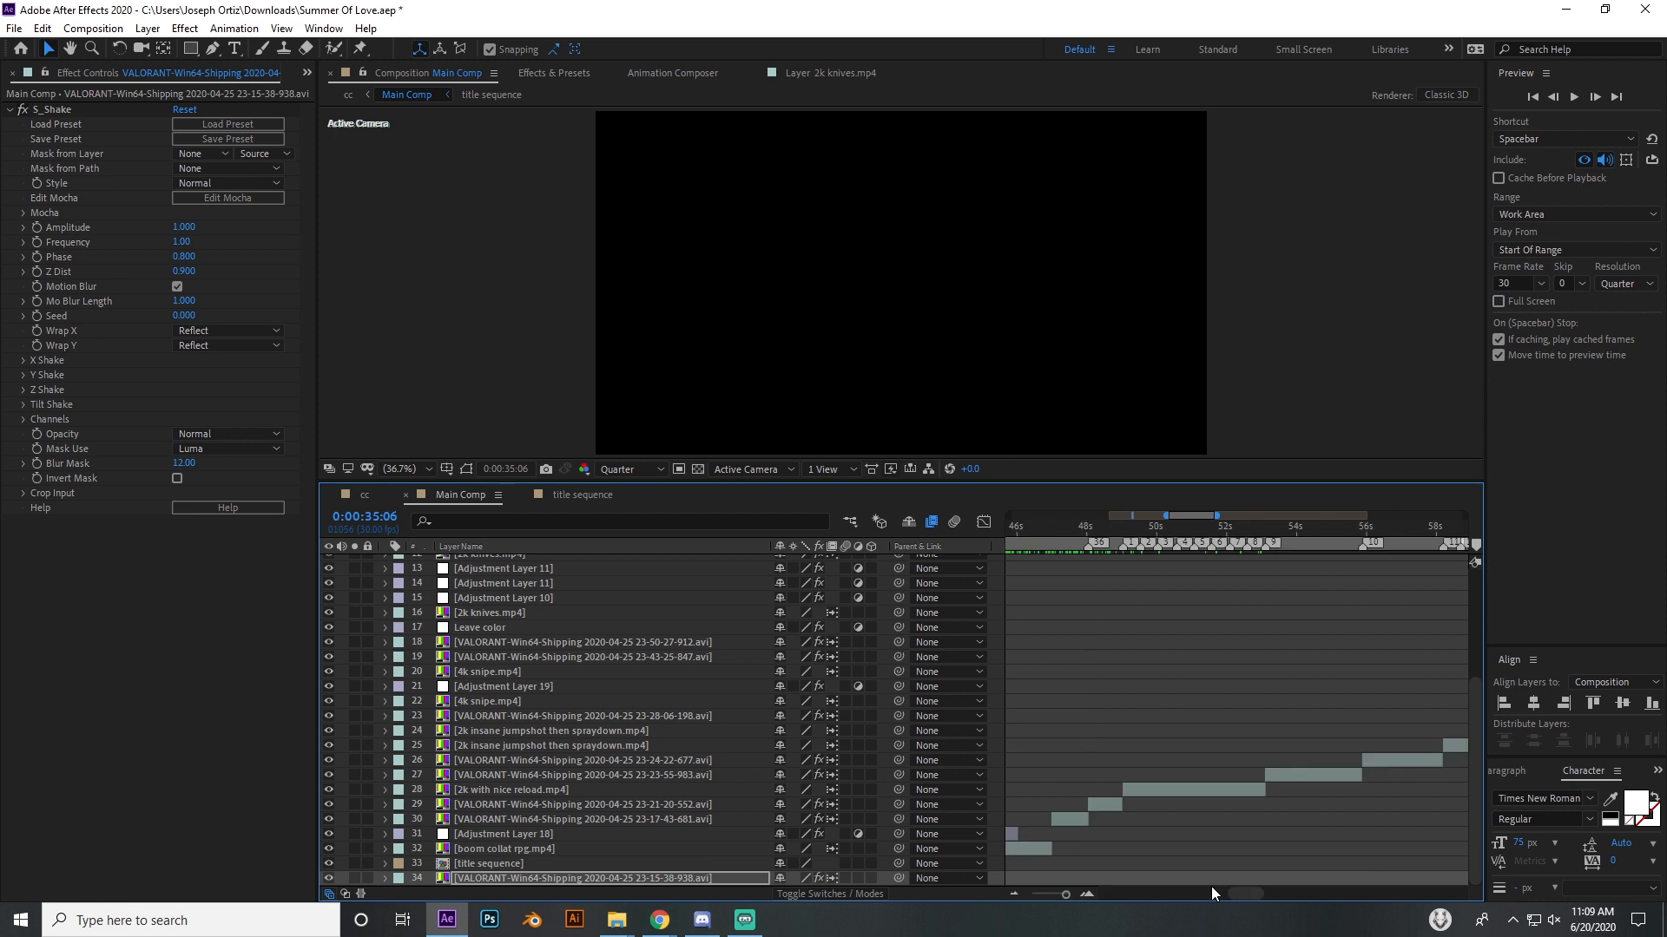
pyautogui.hscroll(-4, 1202, 889)
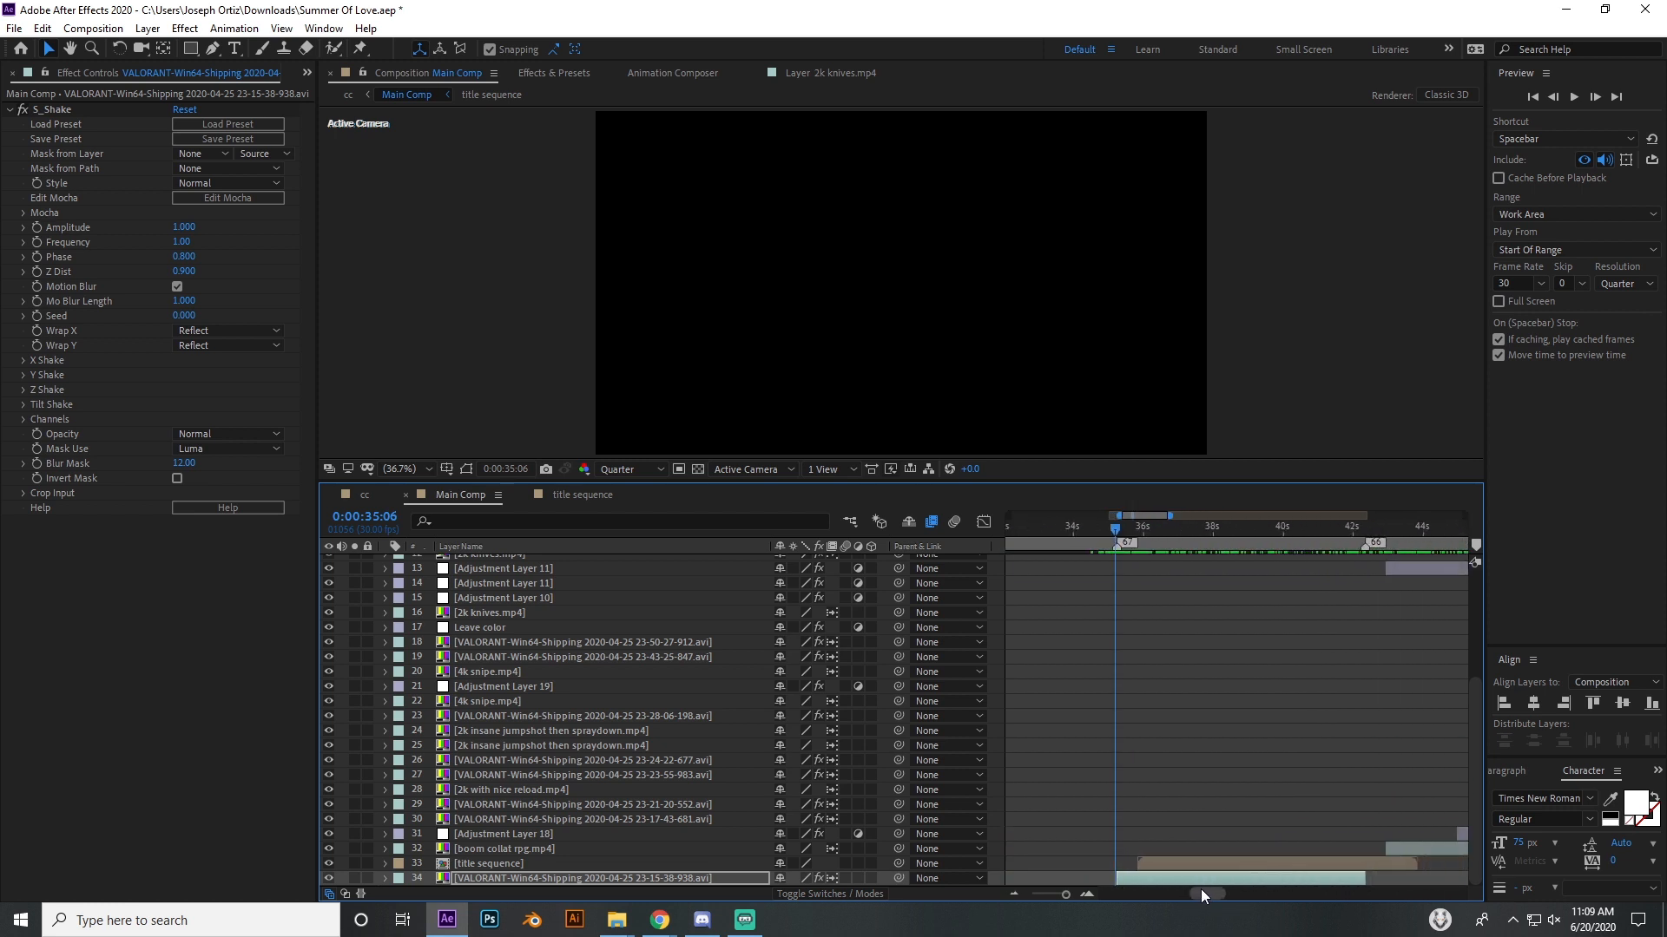
pyautogui.moveTo(1048, 536); pyautogui.dragTo(1219, 550)
pyautogui.hscroll(2, 1218, 892)
pyautogui.click(1237, 566)
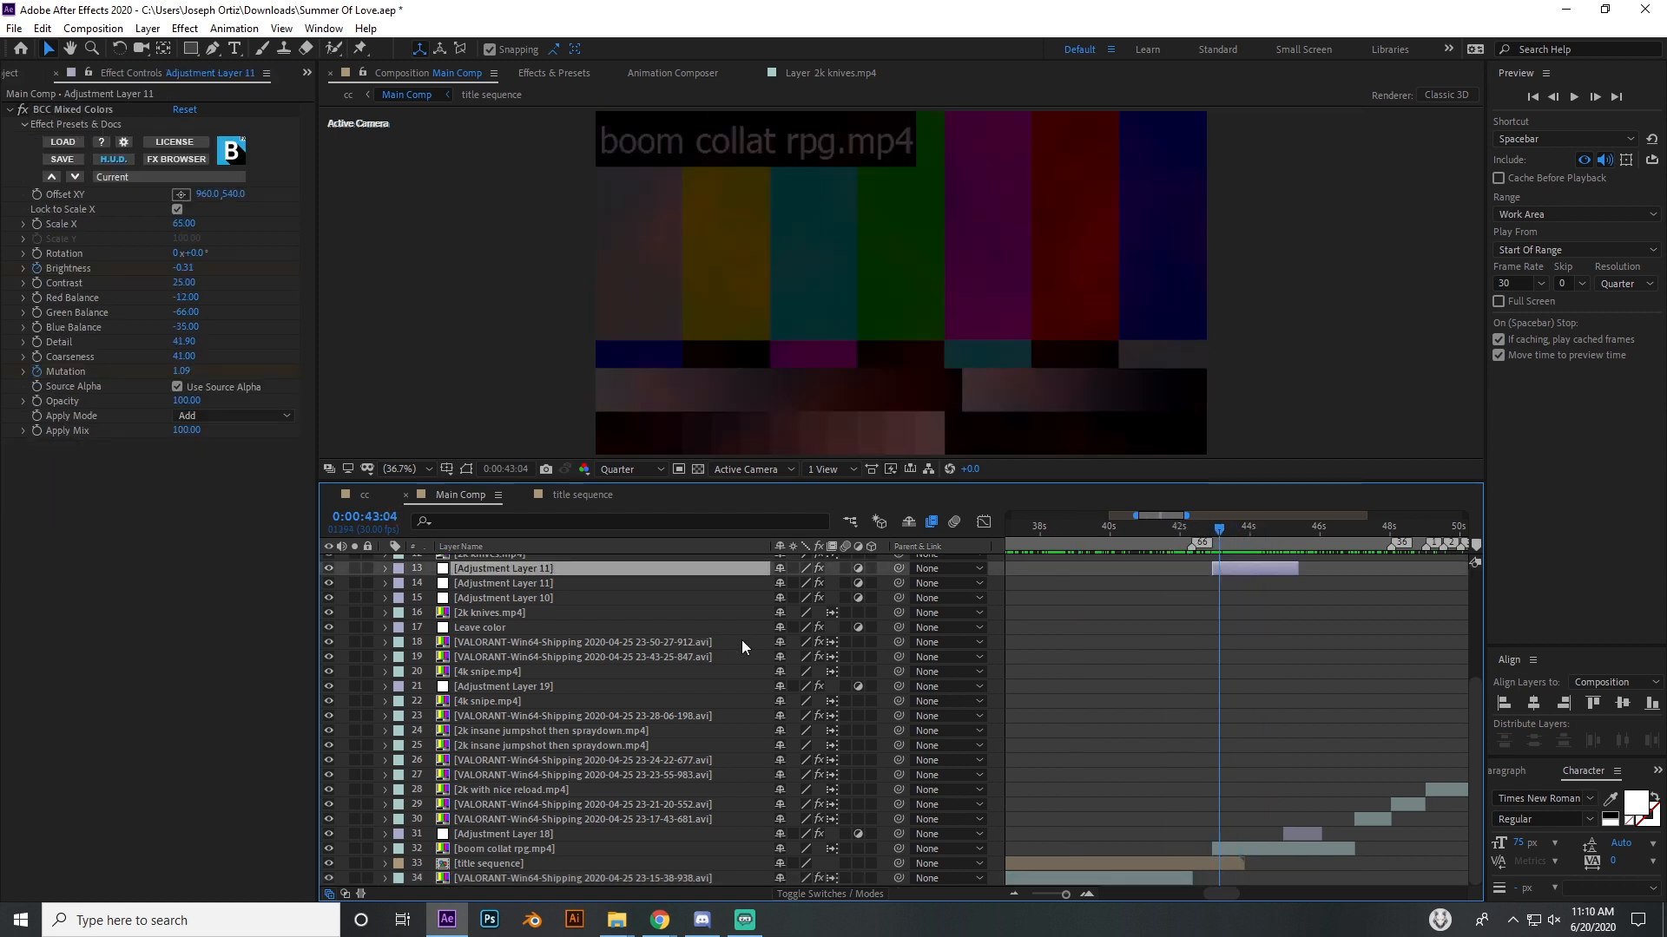
# Step: Scrub through layer 13's Adjustment Layer 11 to examine its BCC Mixed Colors animation, finishing at 0:00:43:05
pyautogui.scroll(4, 1263, 805)
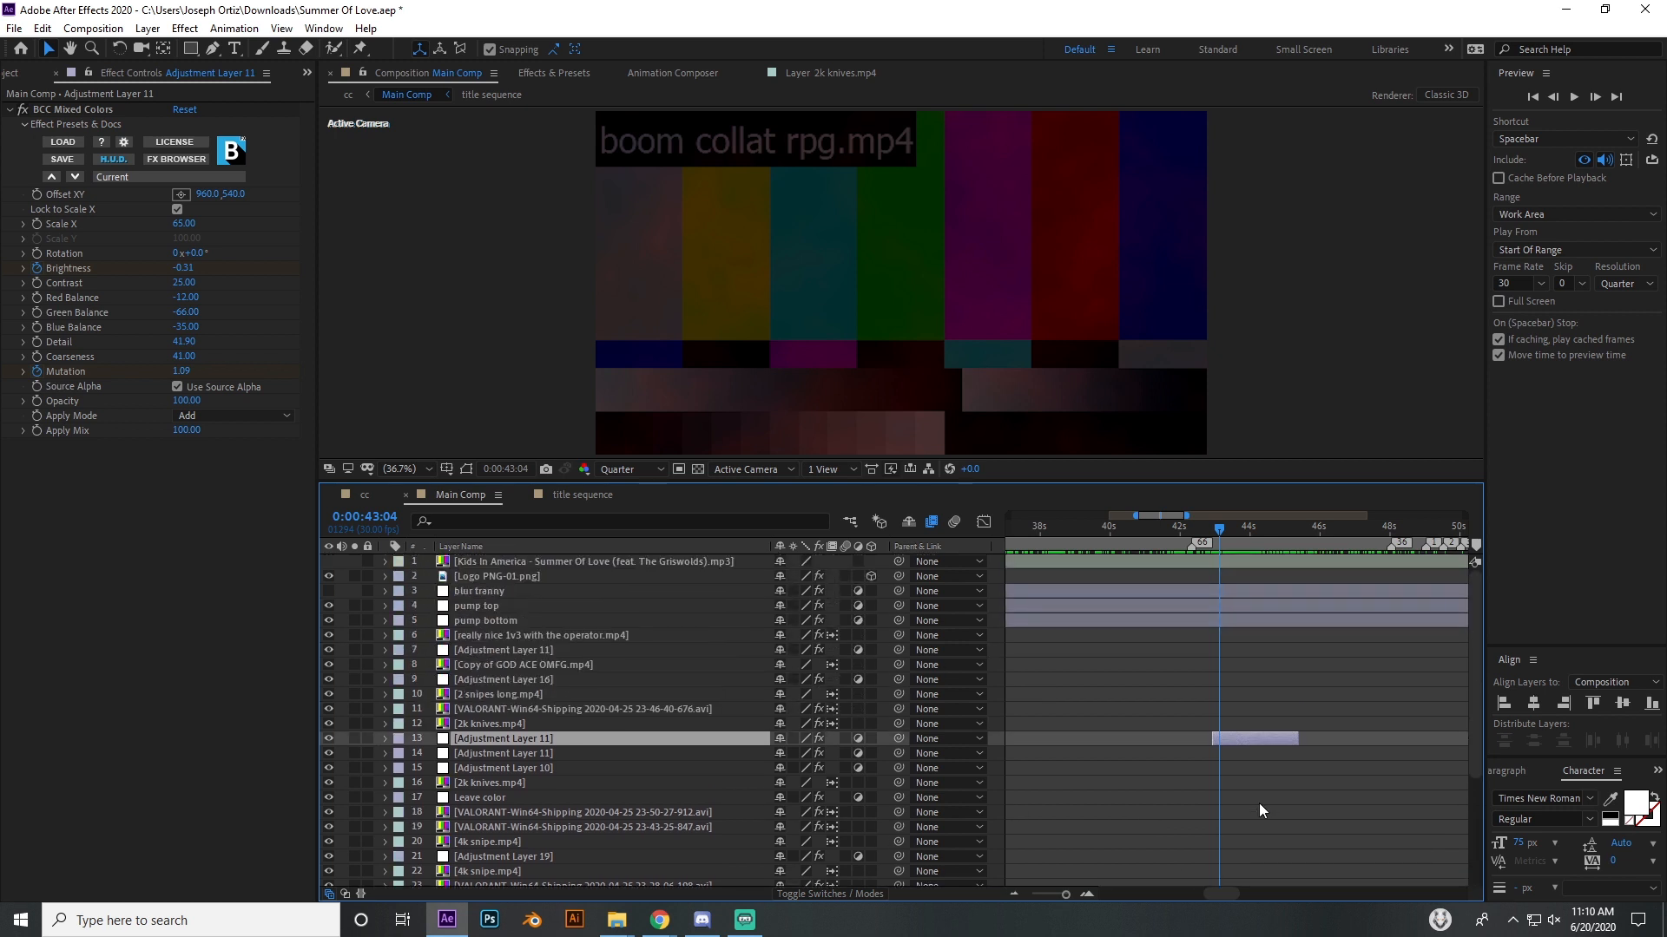
pyautogui.scroll(-1, 1259, 804)
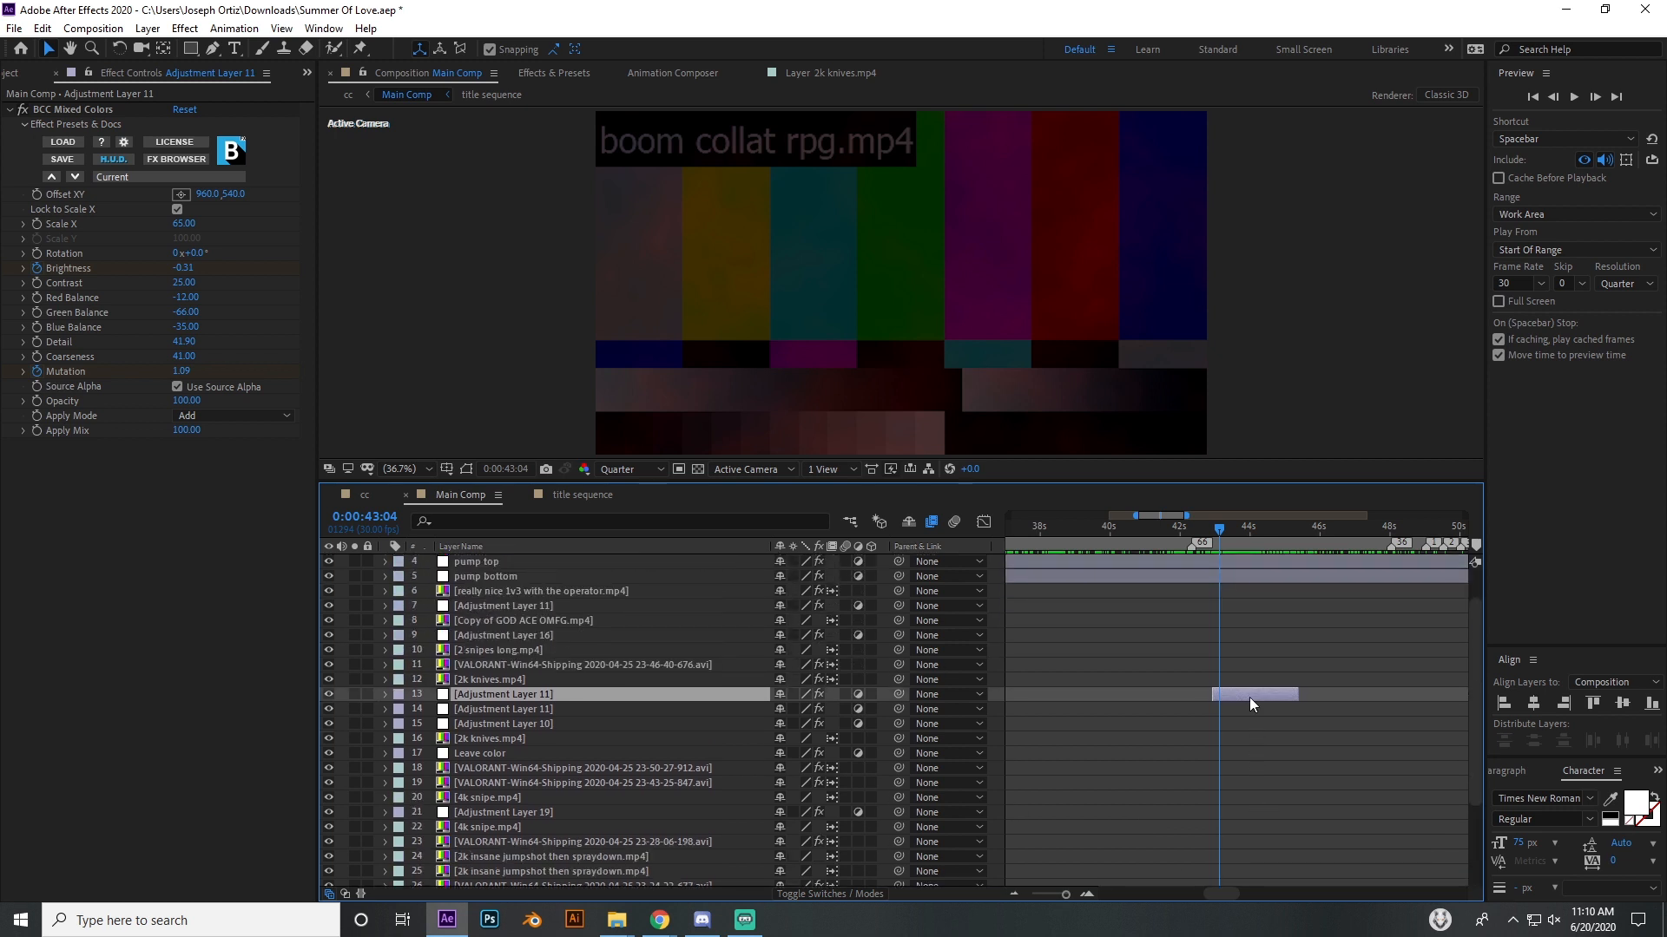
pyautogui.moveTo(1217, 527); pyautogui.dragTo(1255, 544)
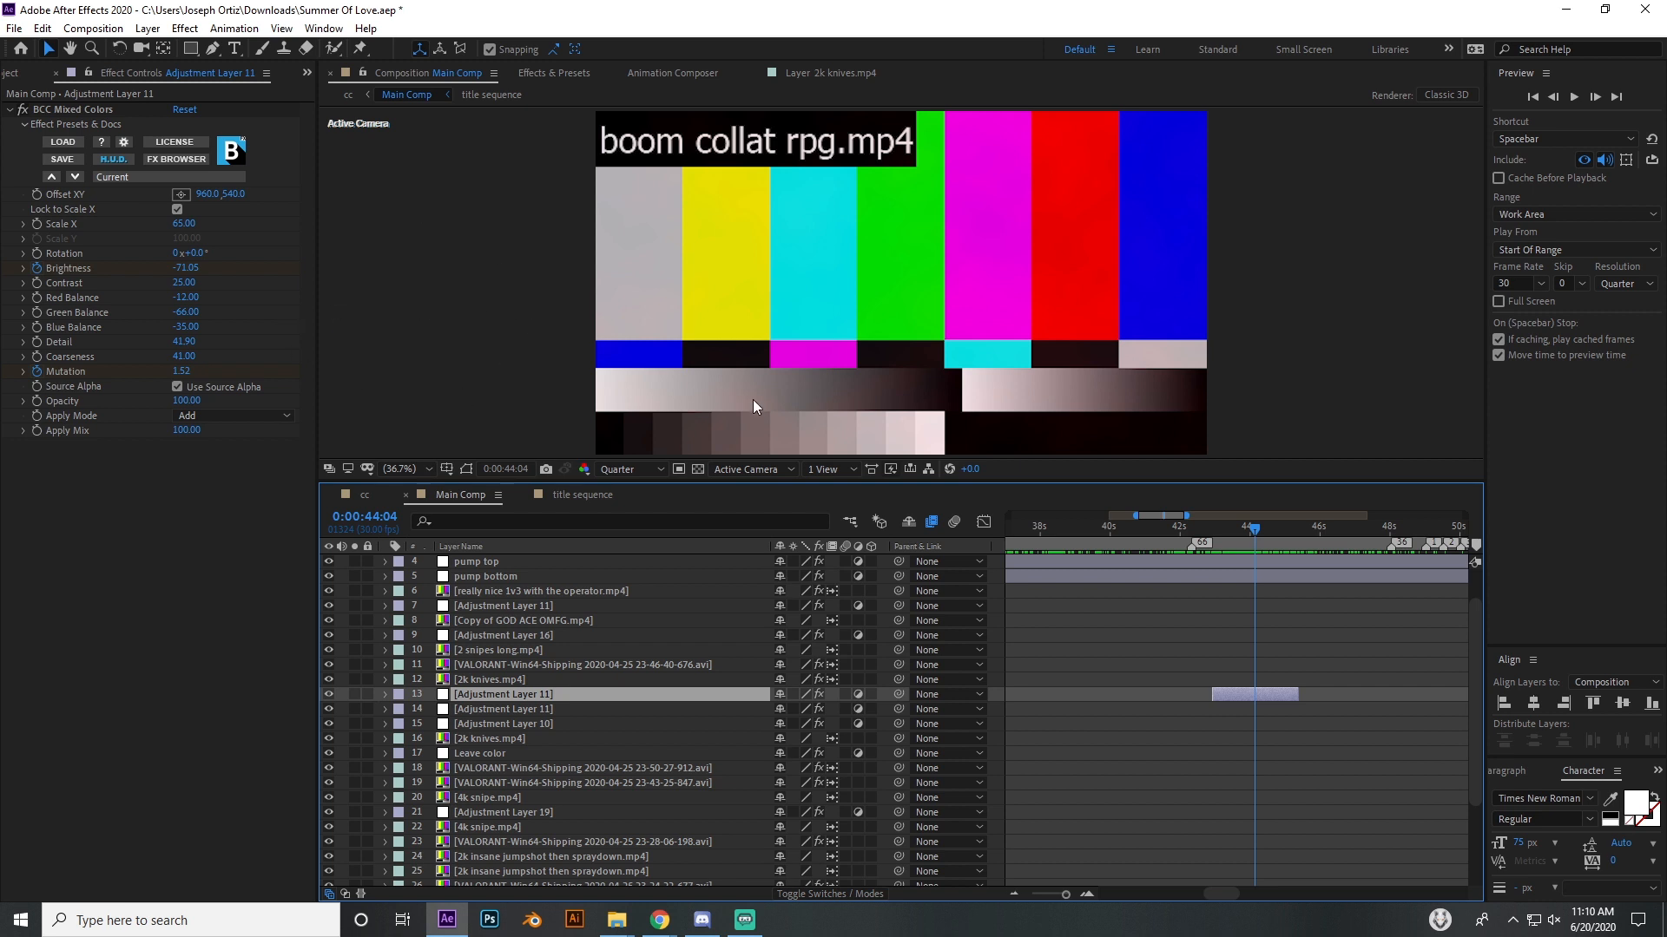
pyautogui.moveTo(1209, 538); pyautogui.dragTo(1239, 542)
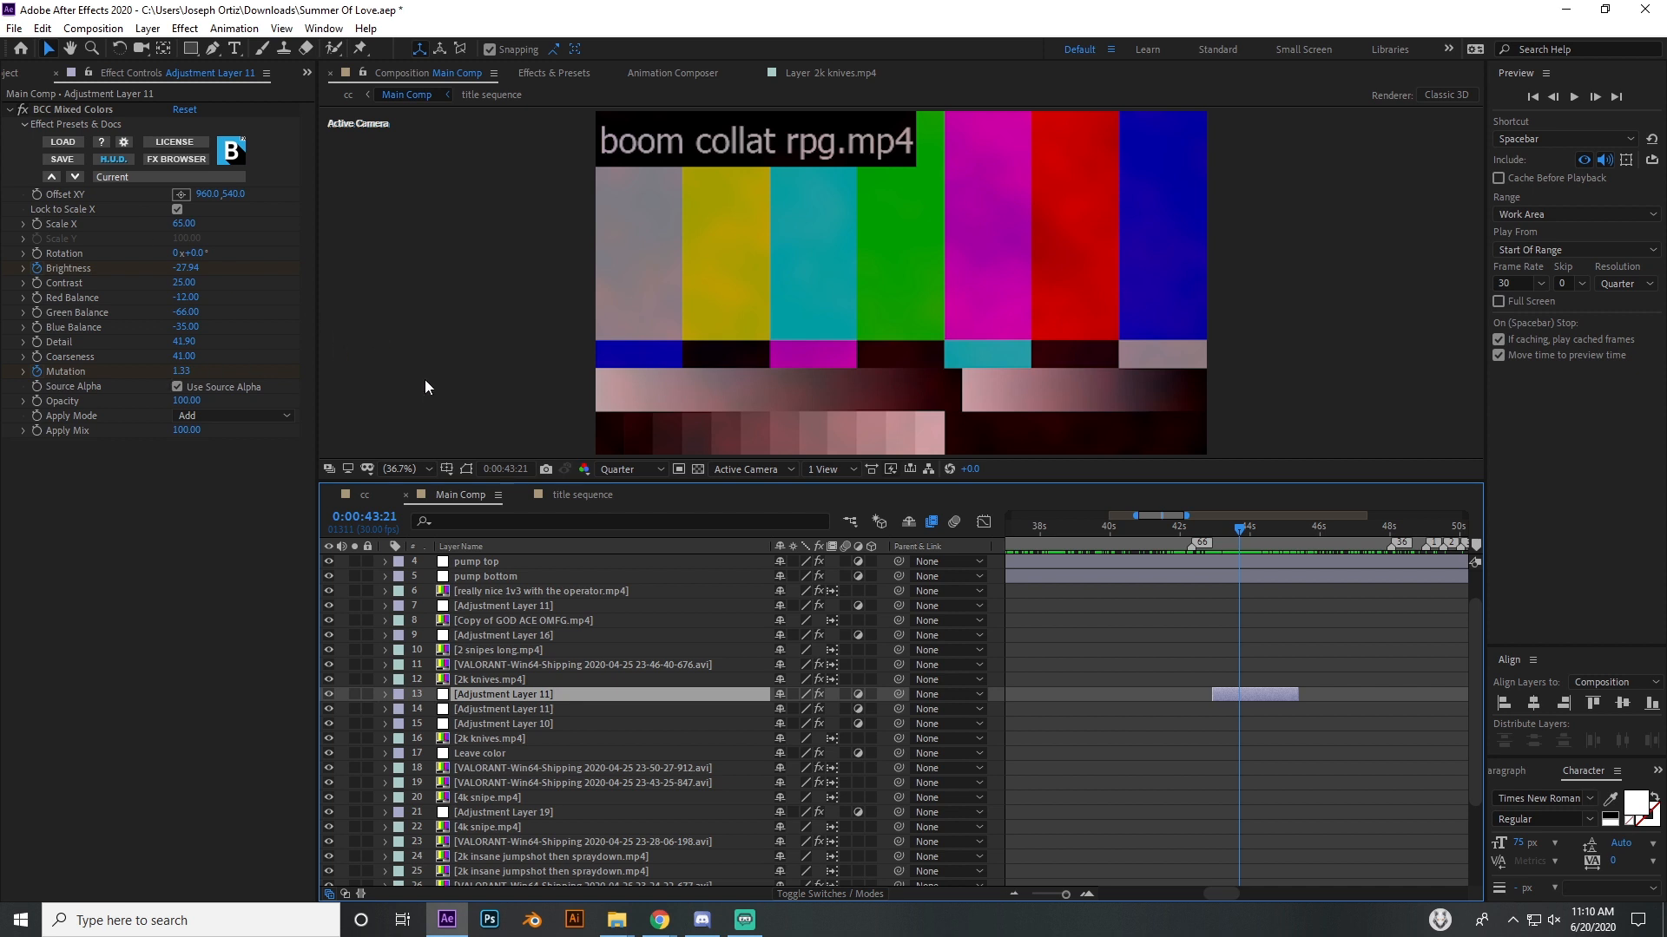
pyautogui.click(1204, 540)
pyautogui.press('space')
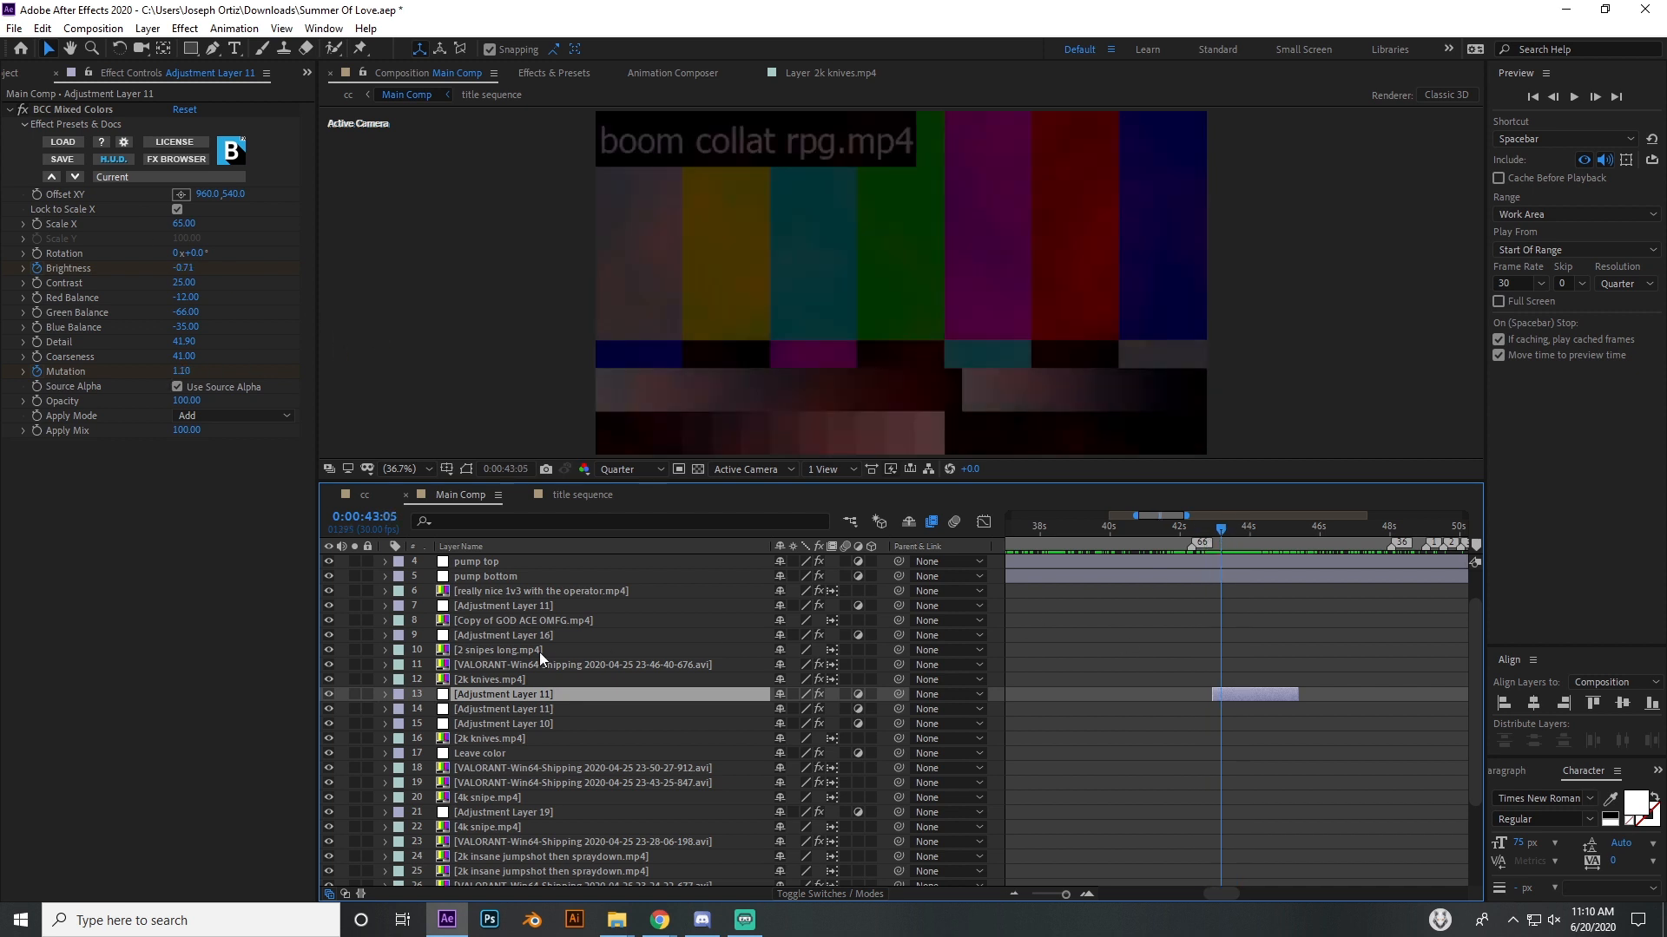
# Step: Switch to the "Summer of Love" - VALORANT Edit video in Chrome, play it to 0:20 and dismiss the ad banner
pyautogui.moveTo(659, 921)
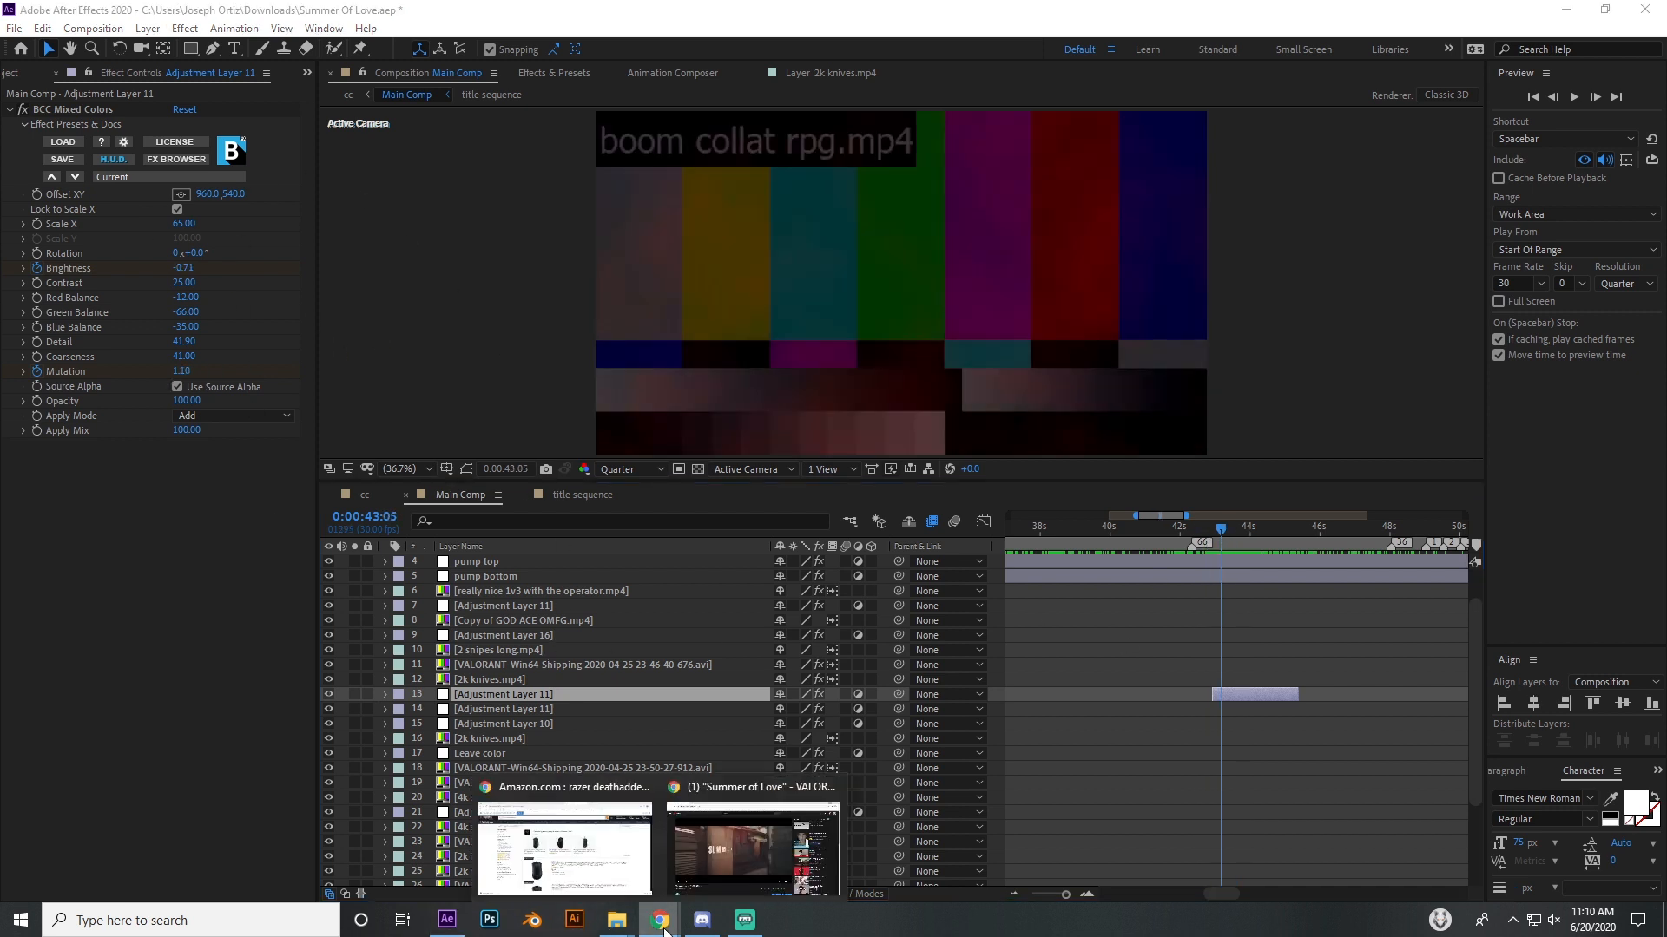
pyautogui.click(726, 857)
pyautogui.click(116, 768)
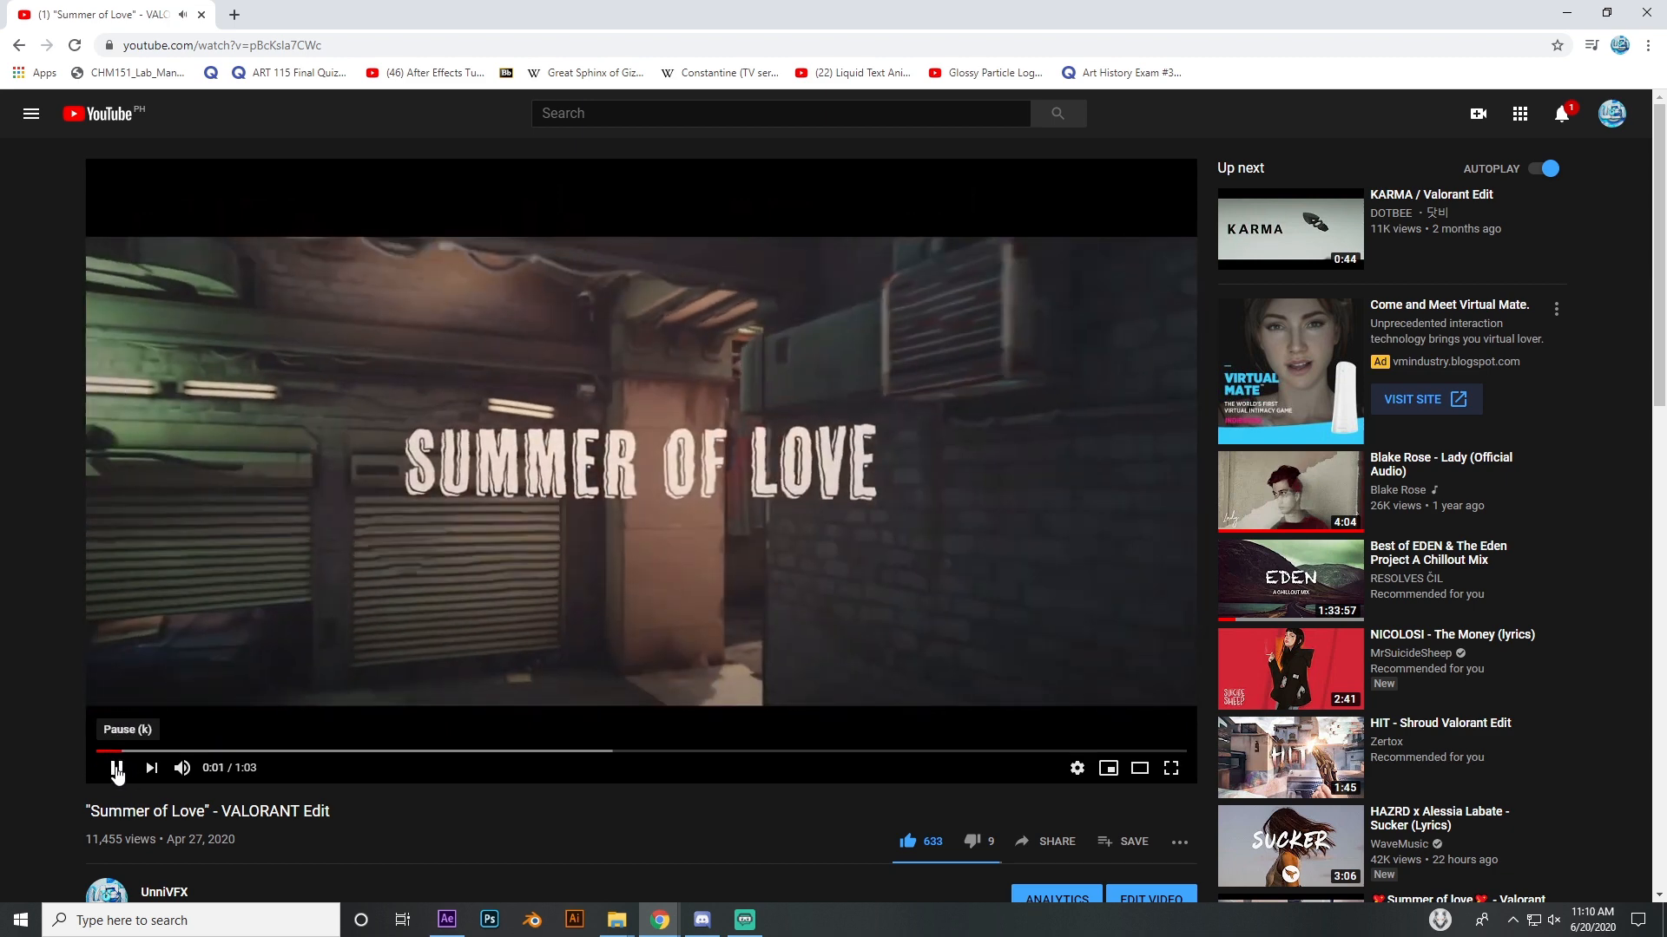
pyautogui.moveTo(145, 752); pyautogui.dragTo(181, 752)
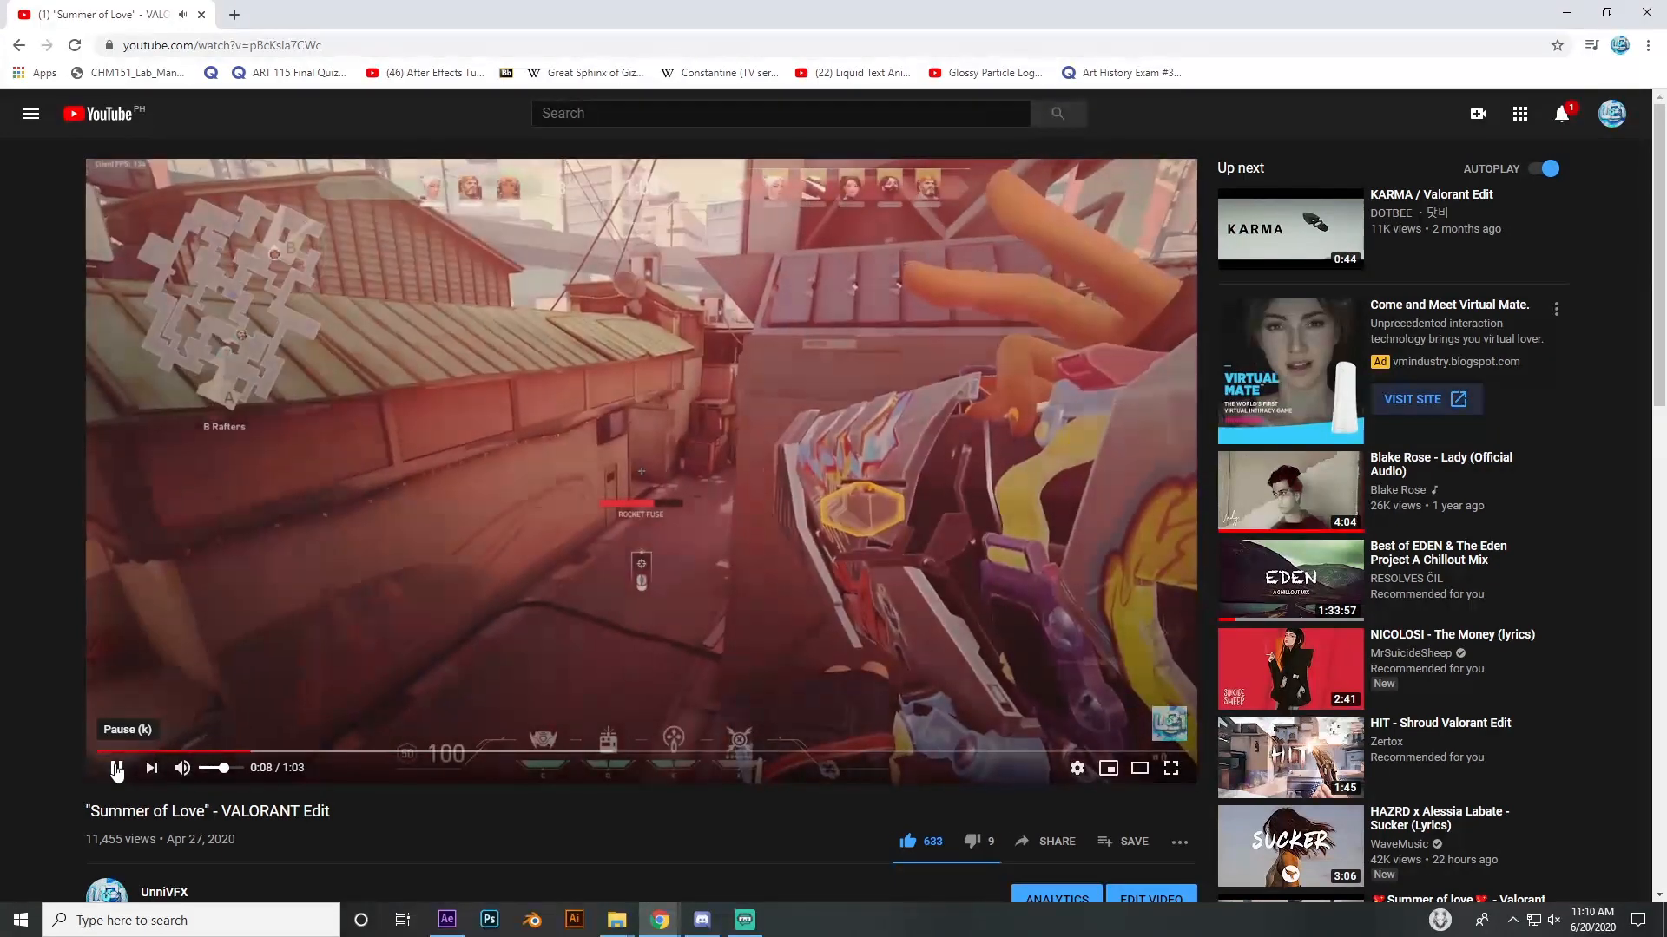
pyautogui.click(116, 769)
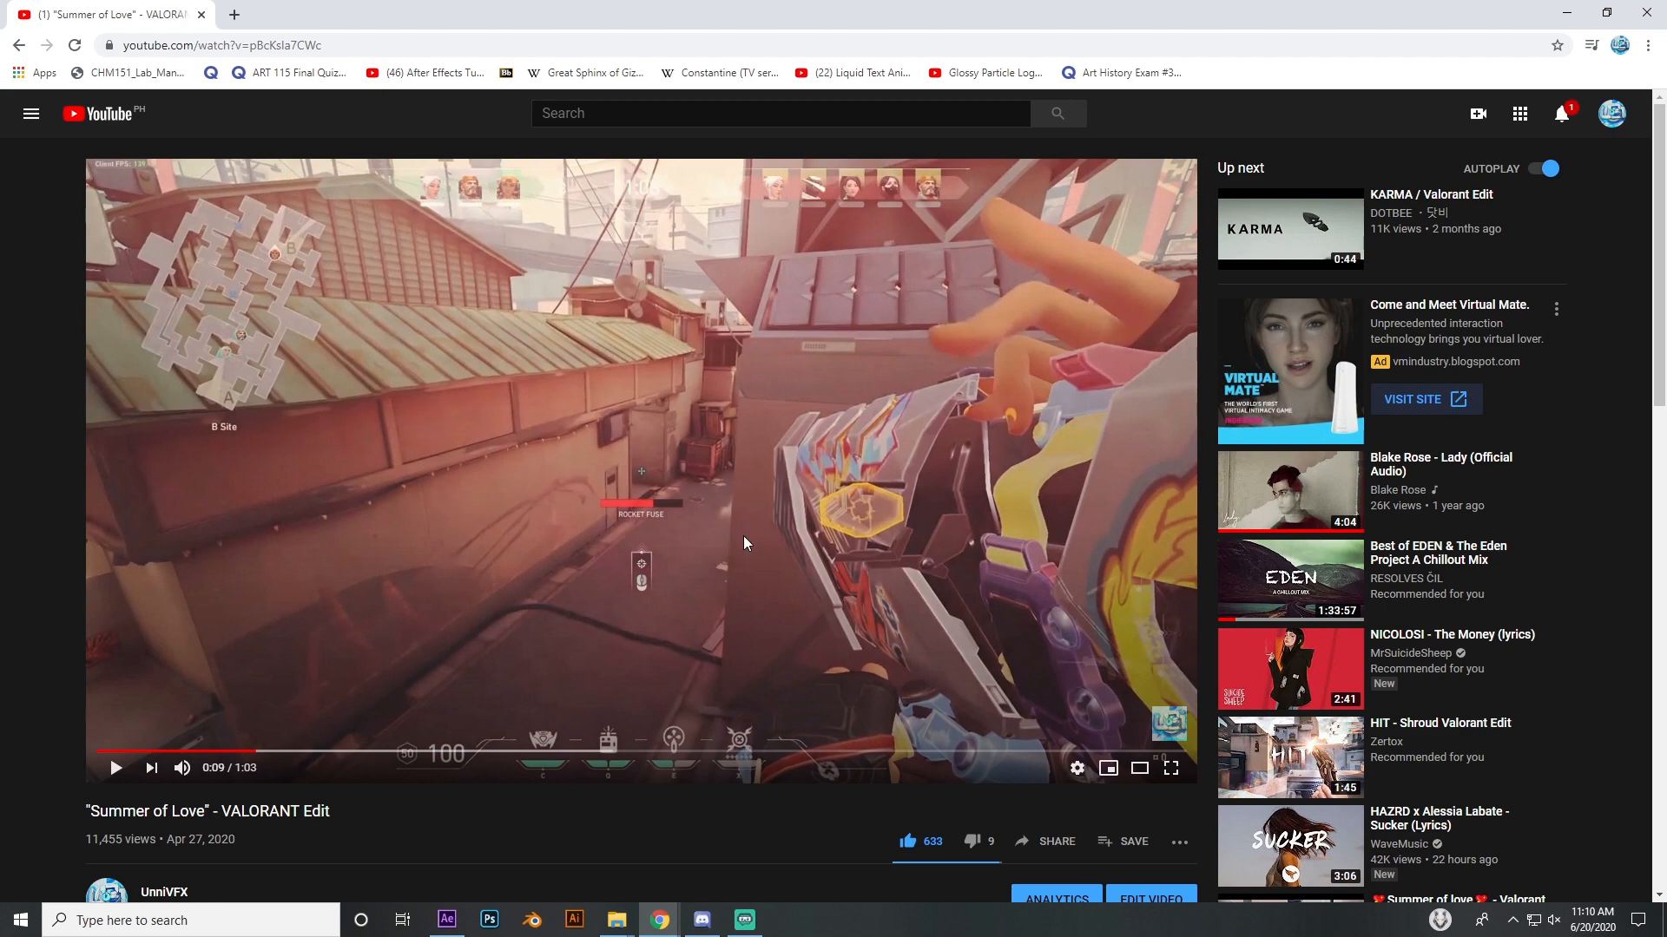
pyautogui.click(115, 769)
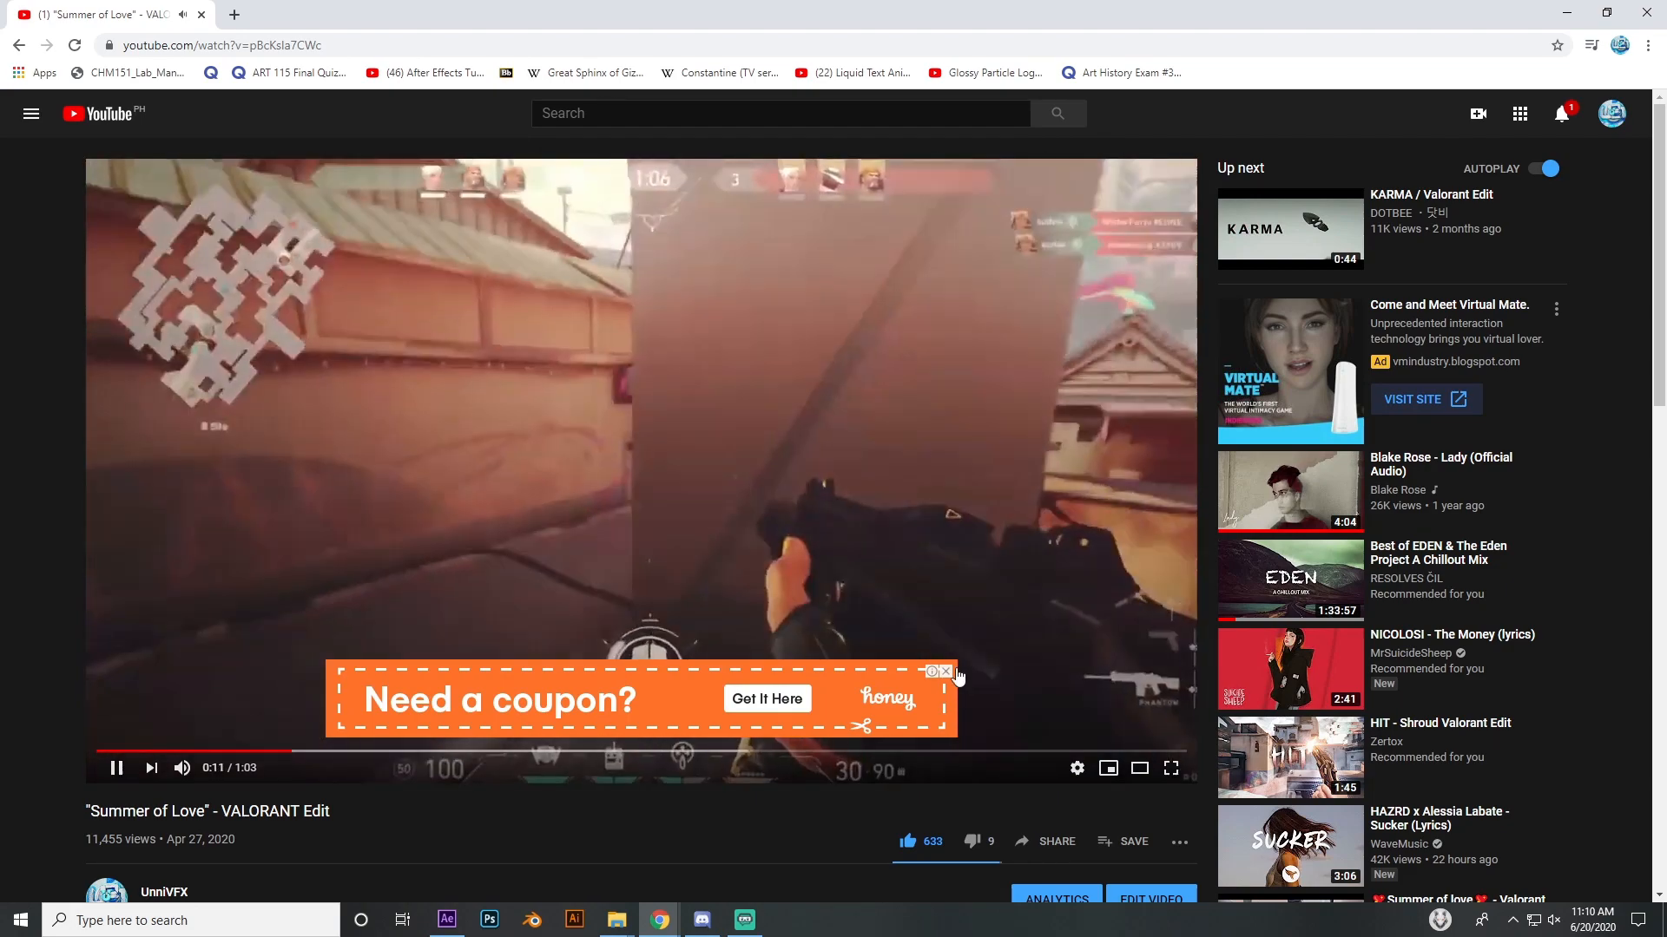
pyautogui.click(945, 671)
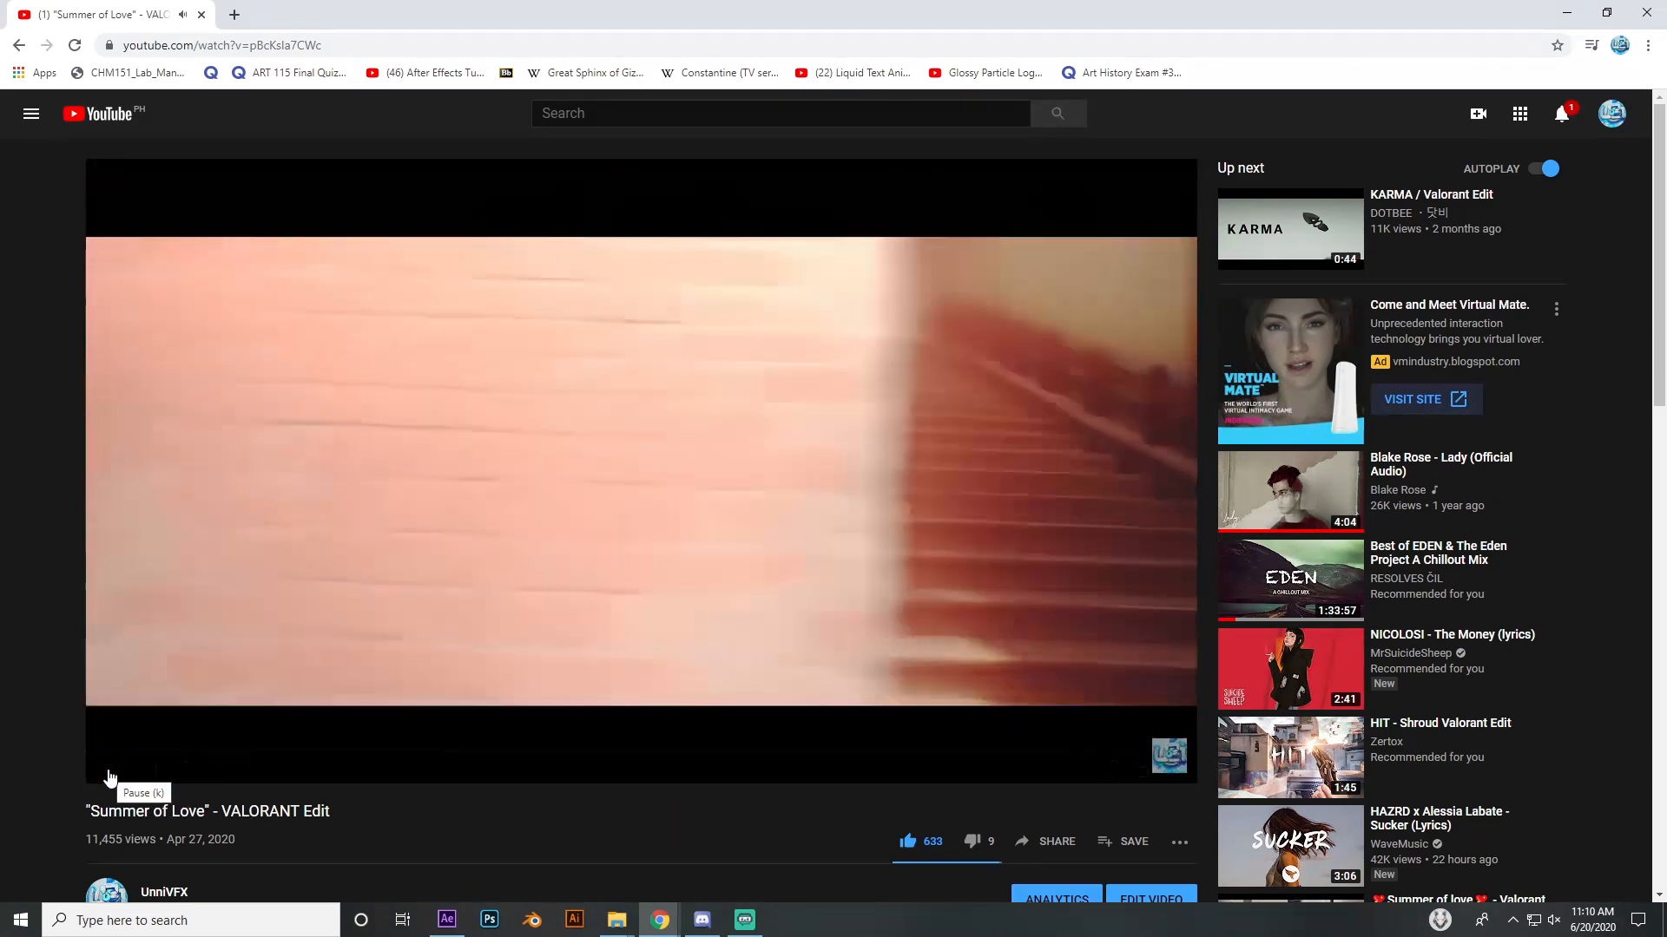
pyautogui.click(110, 777)
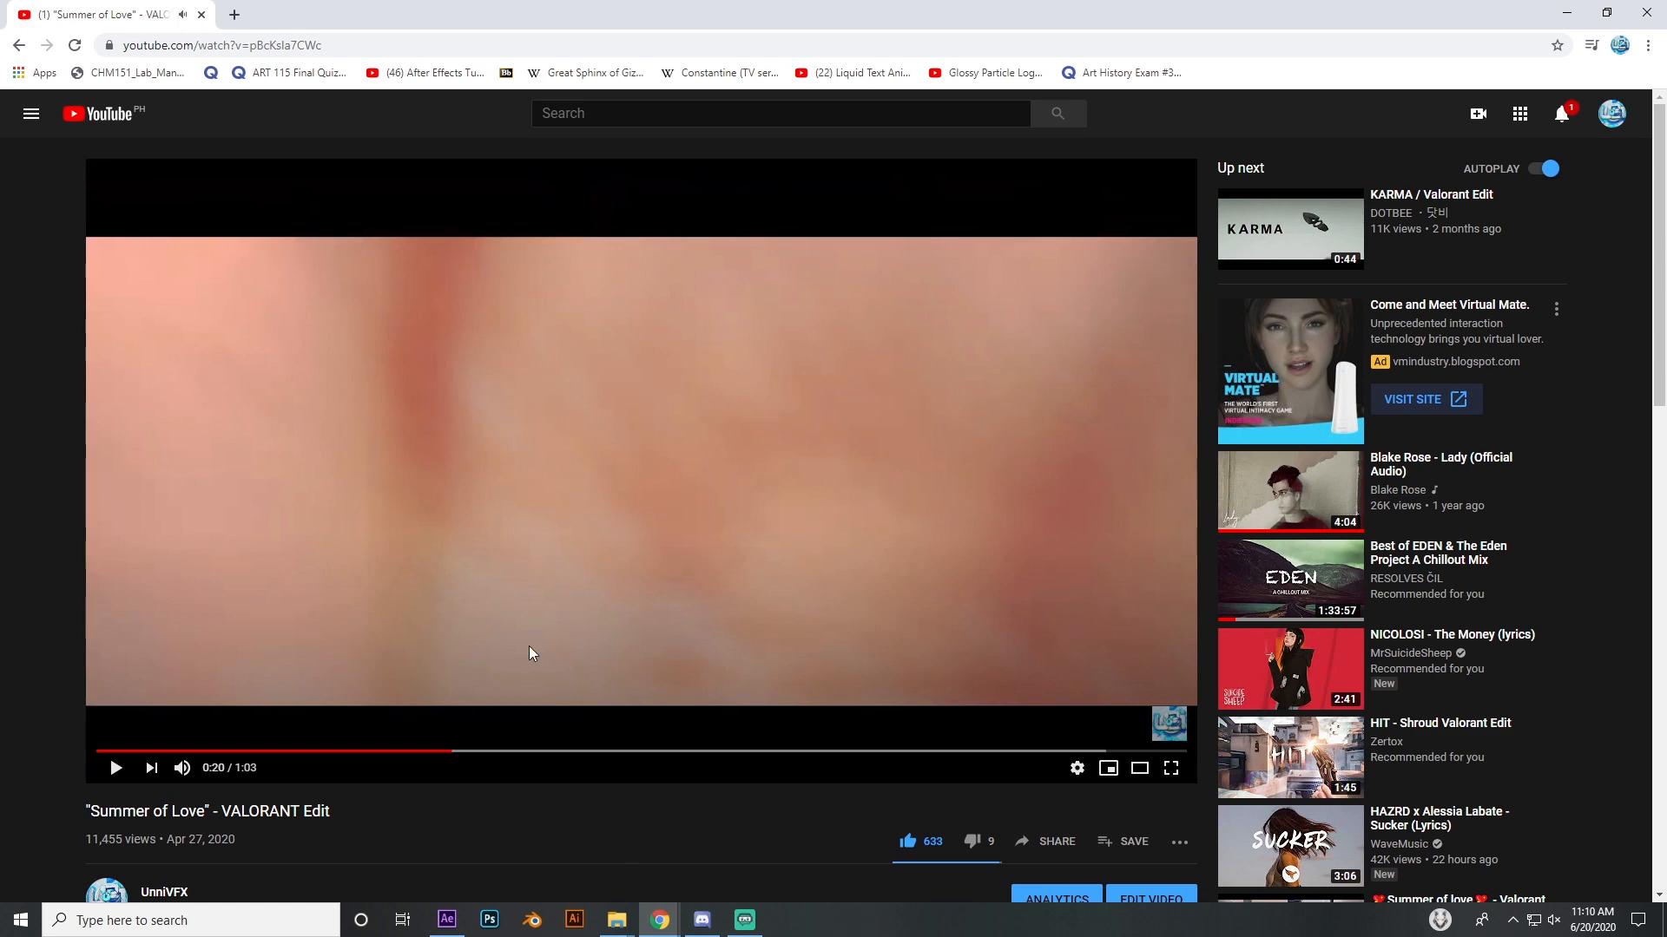
# Step: Return to After Effects and move the playhead to 0:00:48:05
pyautogui.moveTo(450, 920)
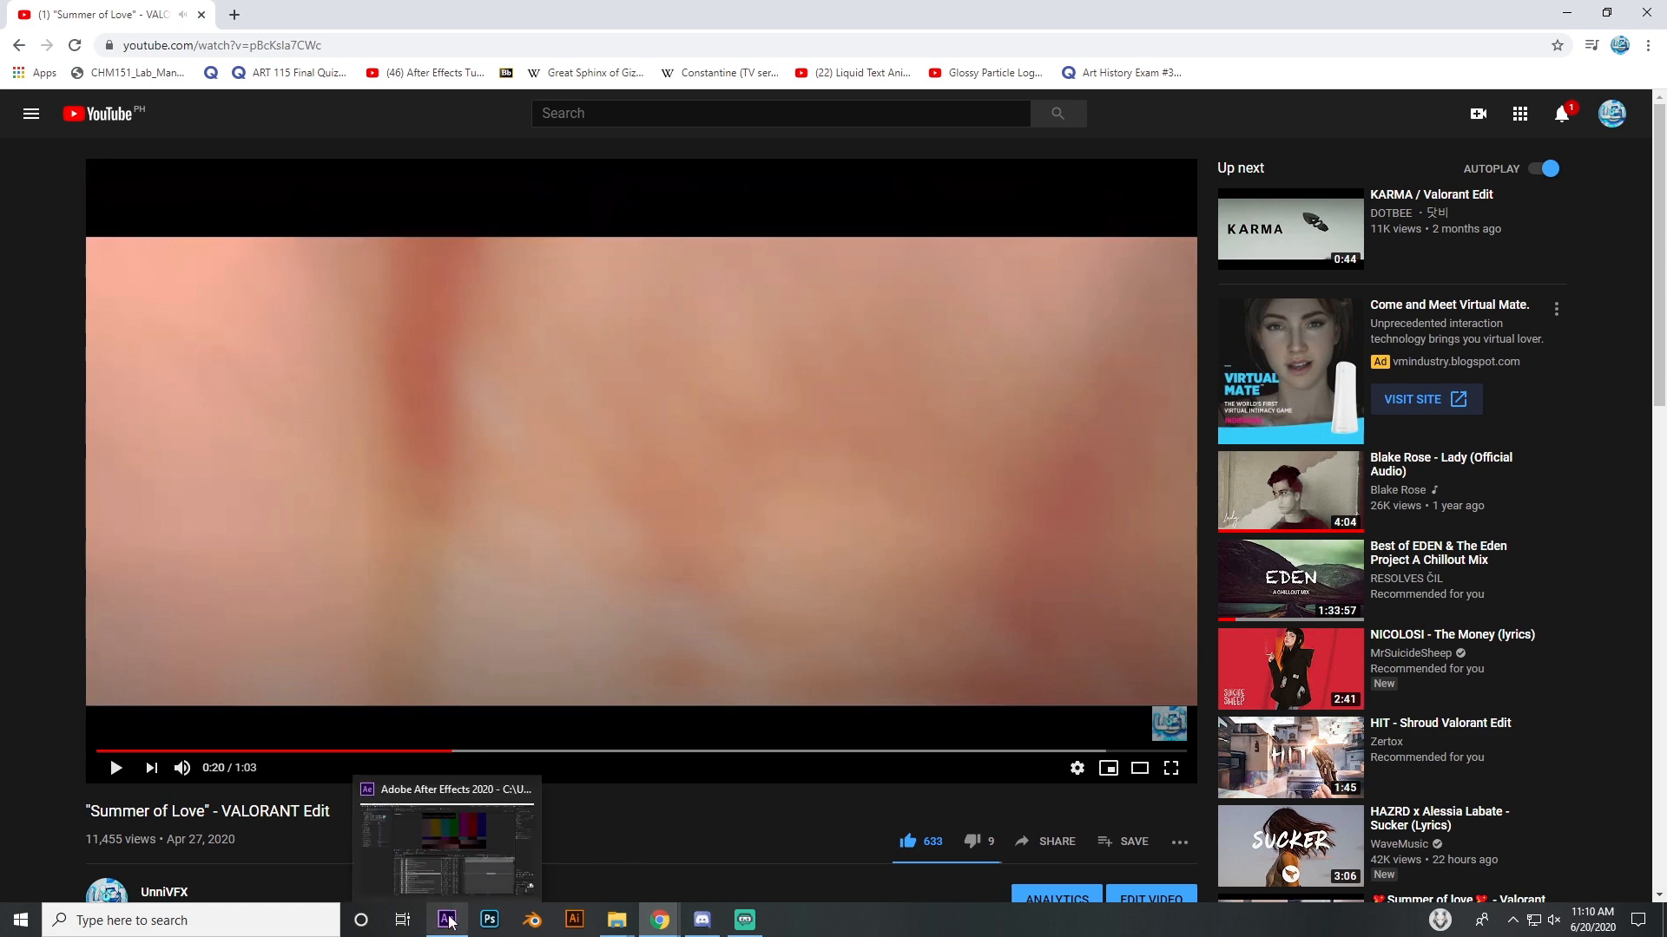
pyautogui.click(507, 846)
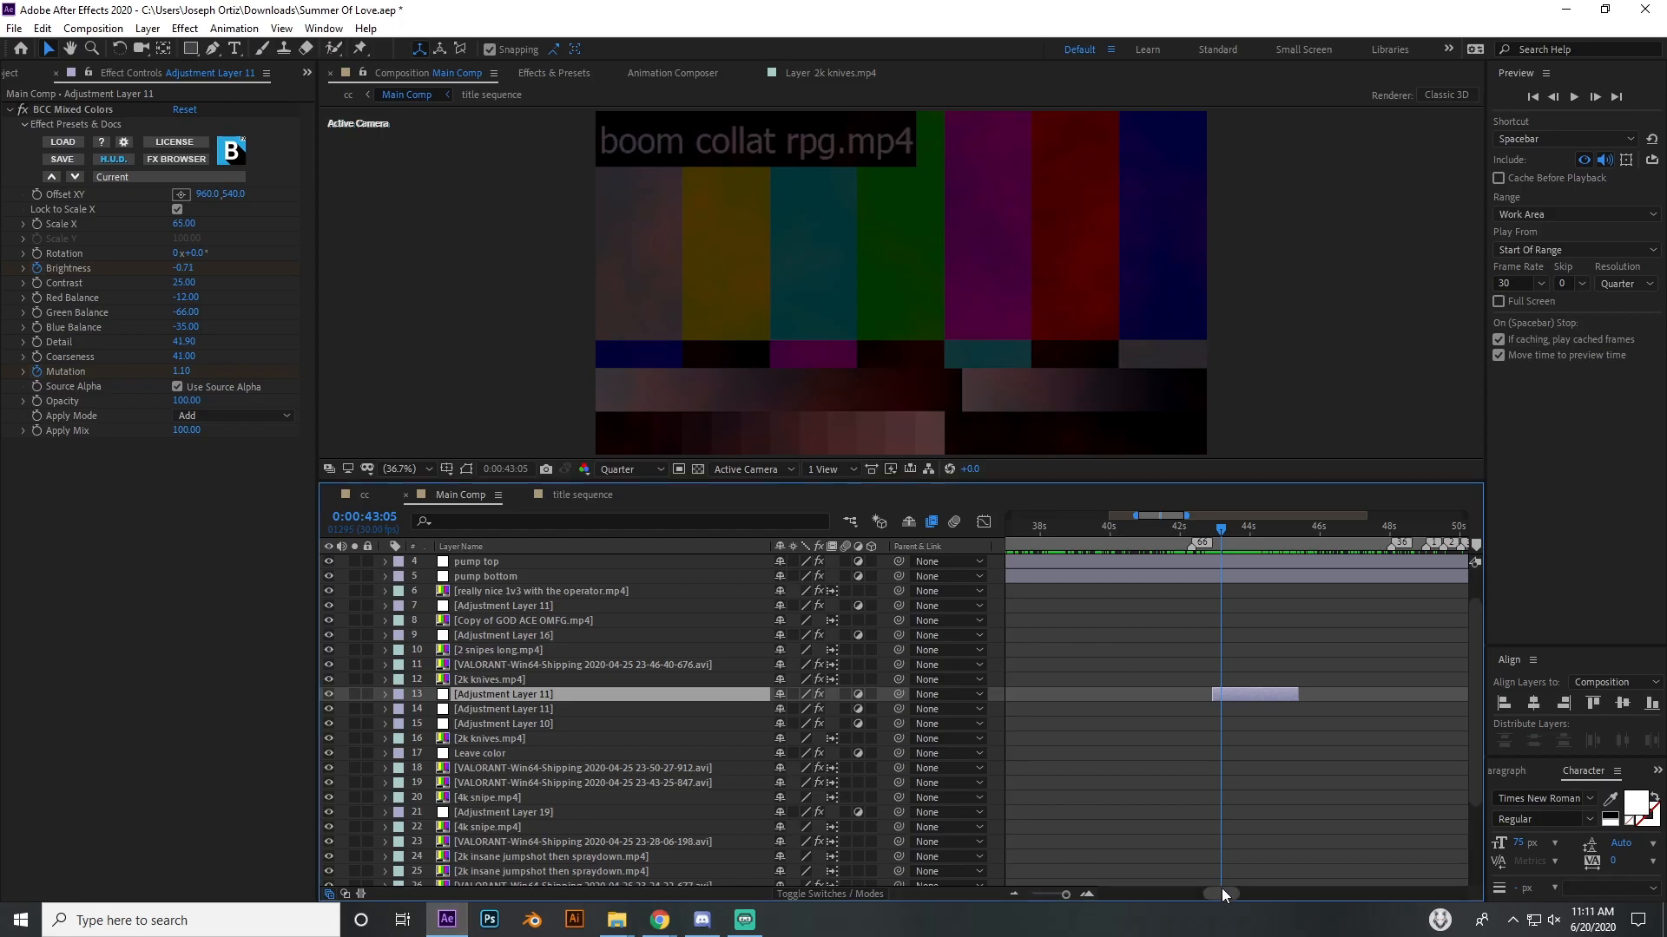
pyautogui.moveTo(1221, 888); pyautogui.dragTo(1242, 887)
pyautogui.scroll(-3, 1085, 859)
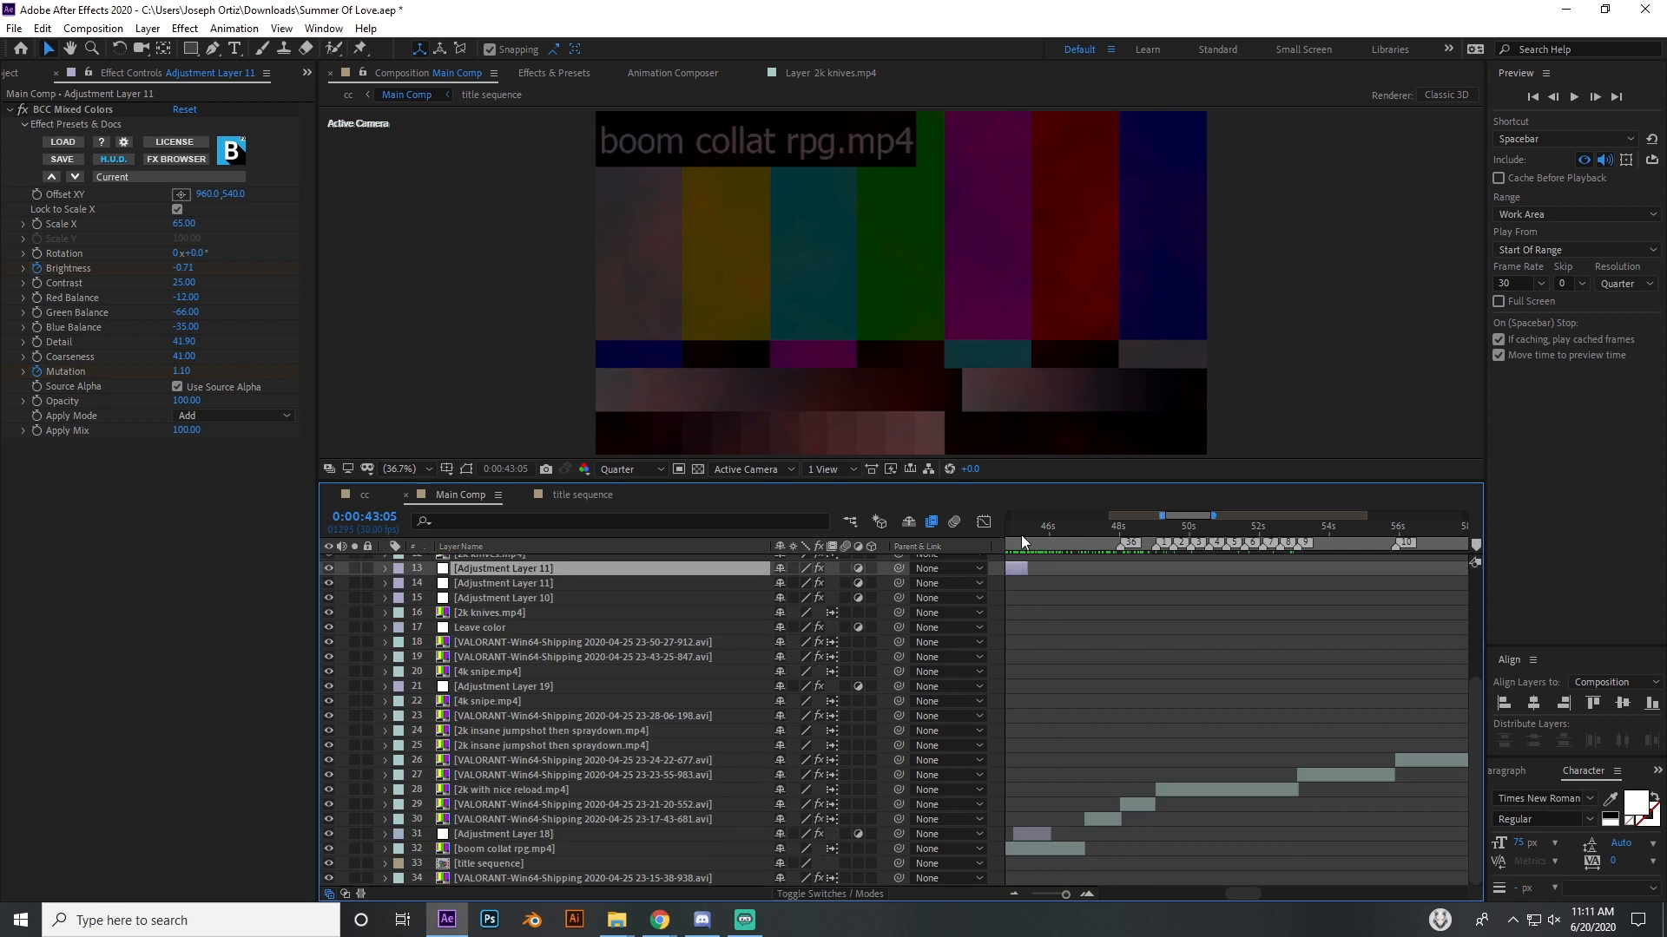
pyautogui.moveTo(1020, 534); pyautogui.dragTo(1125, 607)
pyautogui.scroll(4, 1107, 803)
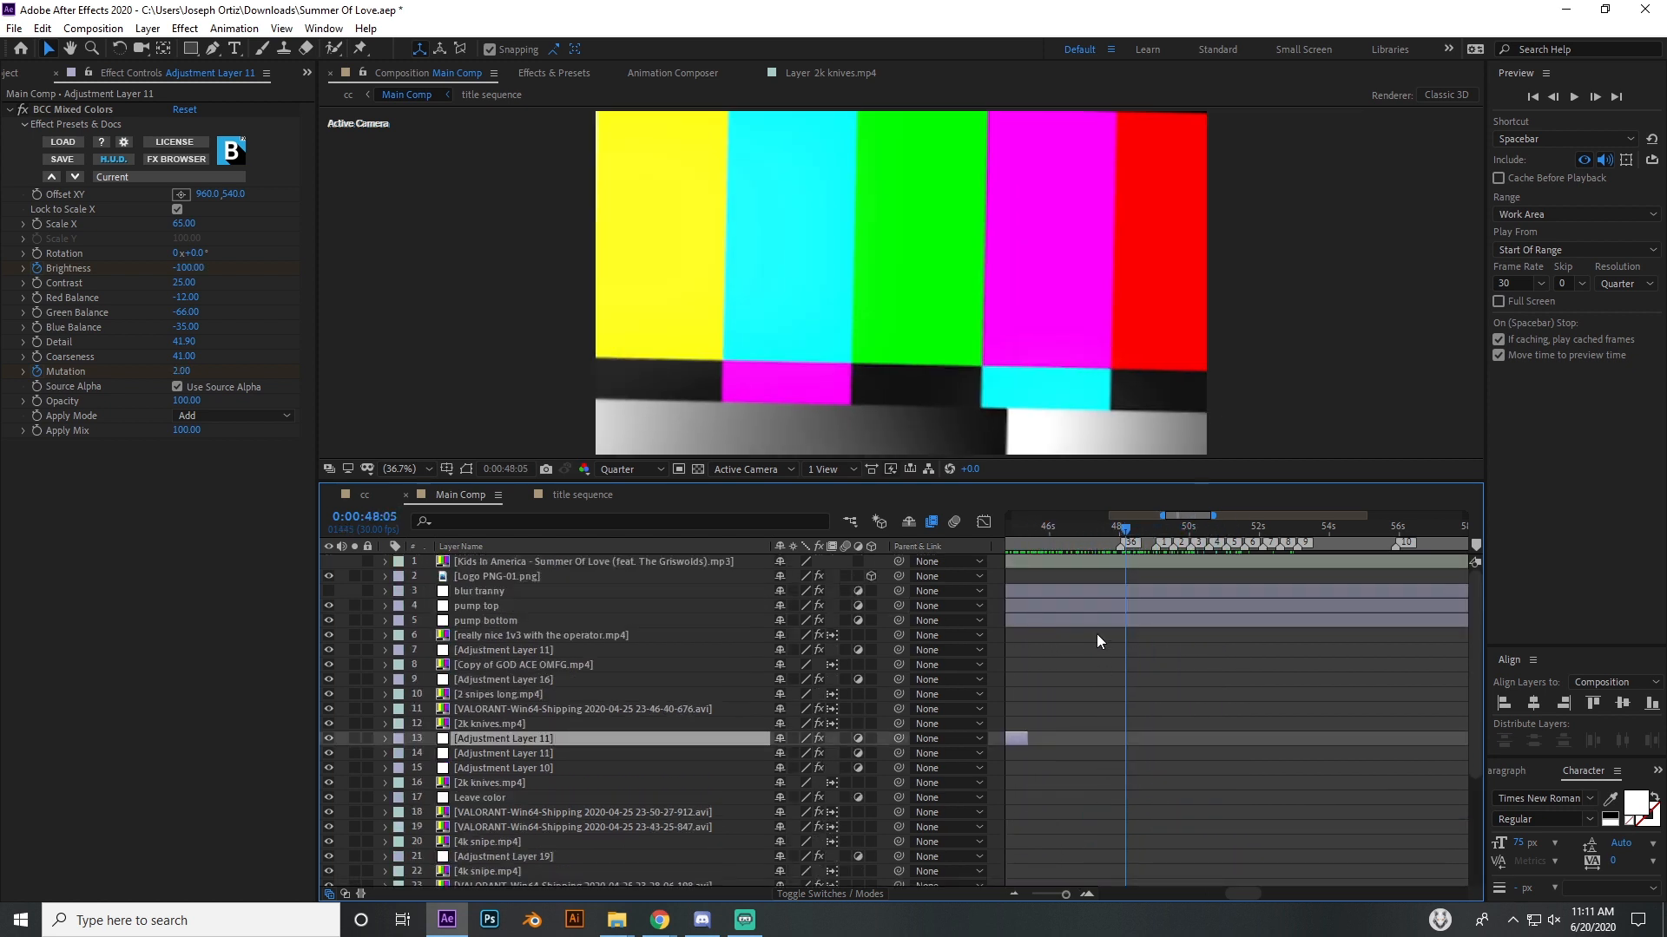
# Step: Reveal the keyframes of the pump top and pump bottom adjustment layers
pyautogui.click(1092, 604)
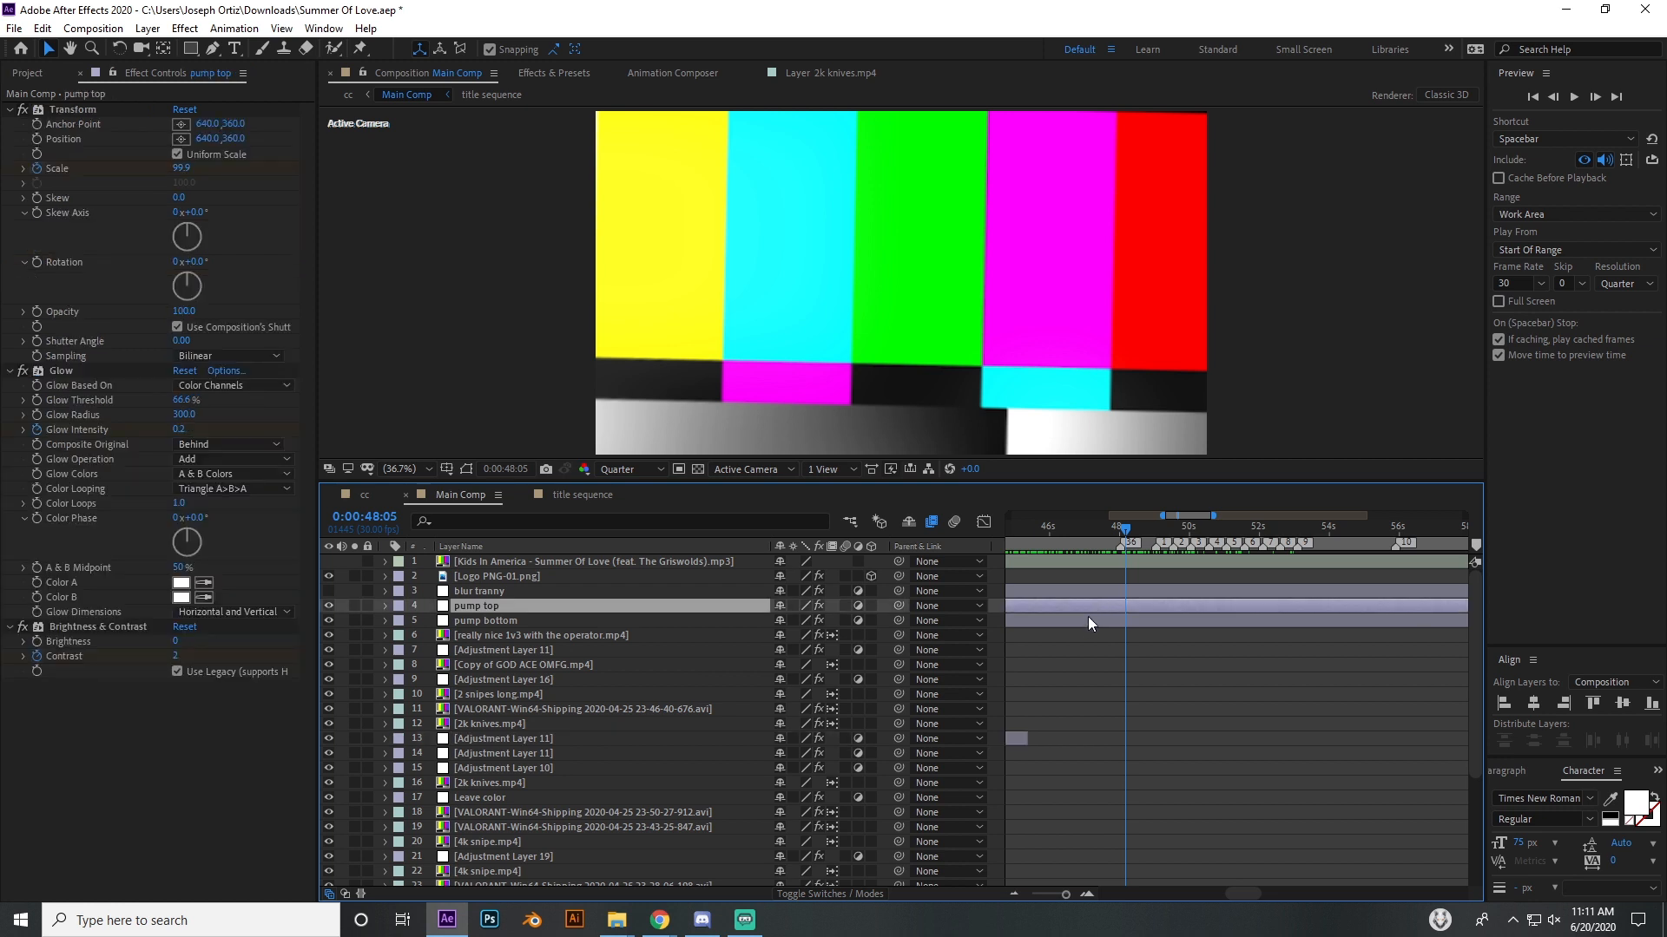
pyautogui.press('u')
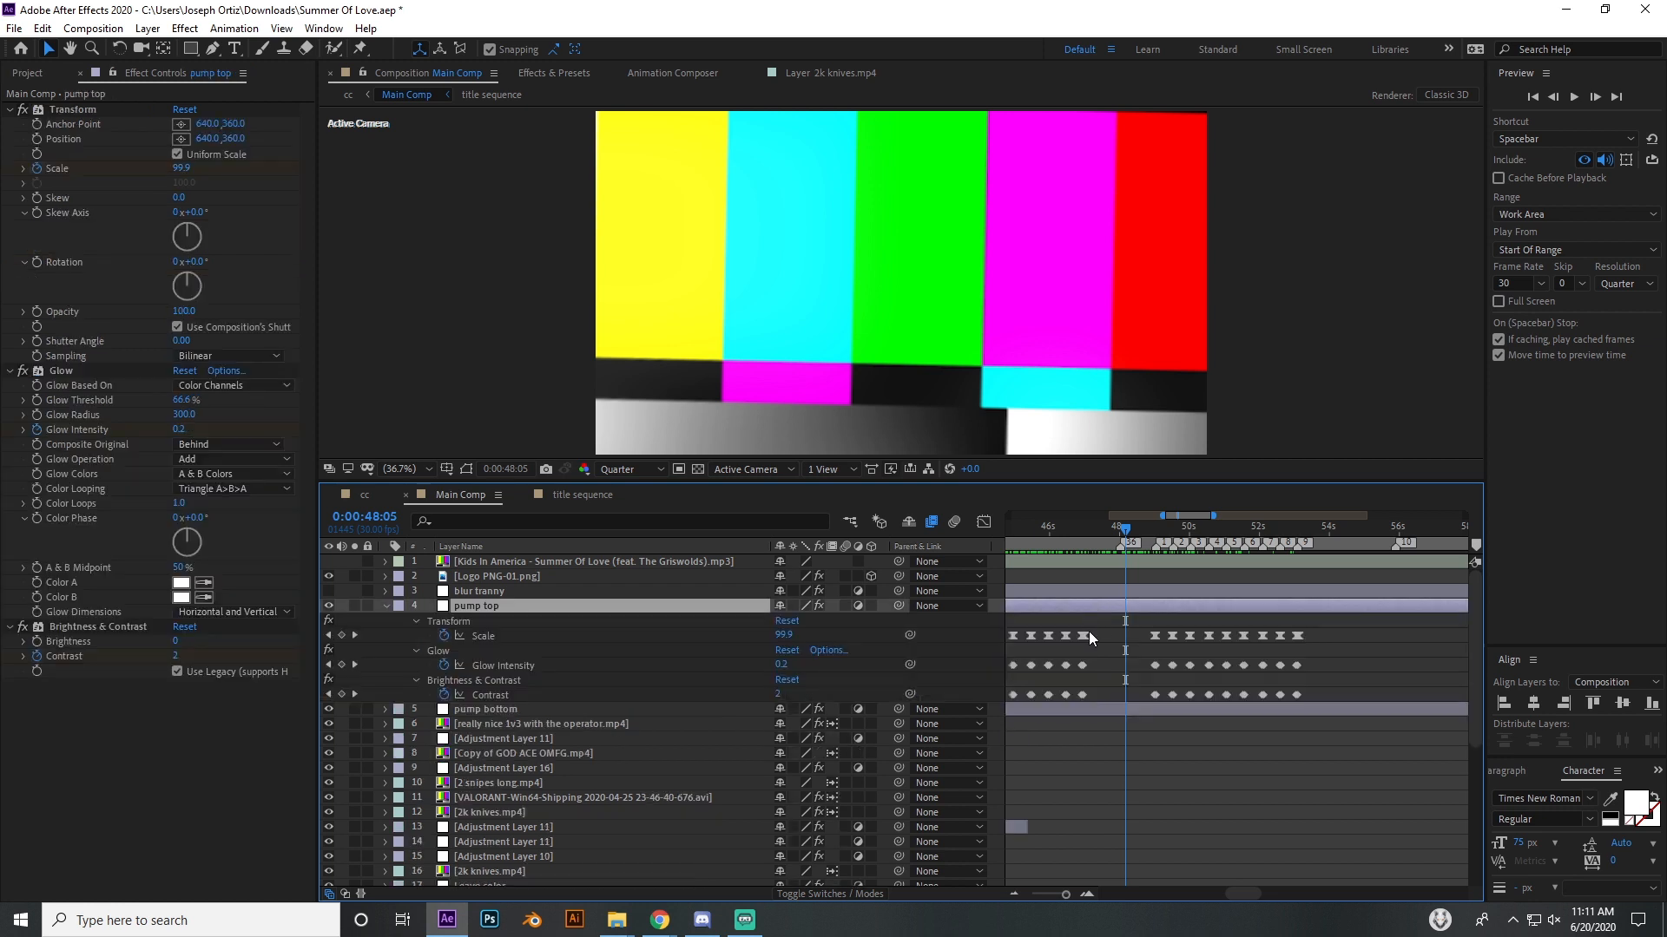
pyautogui.click(1047, 712)
pyautogui.press('u')
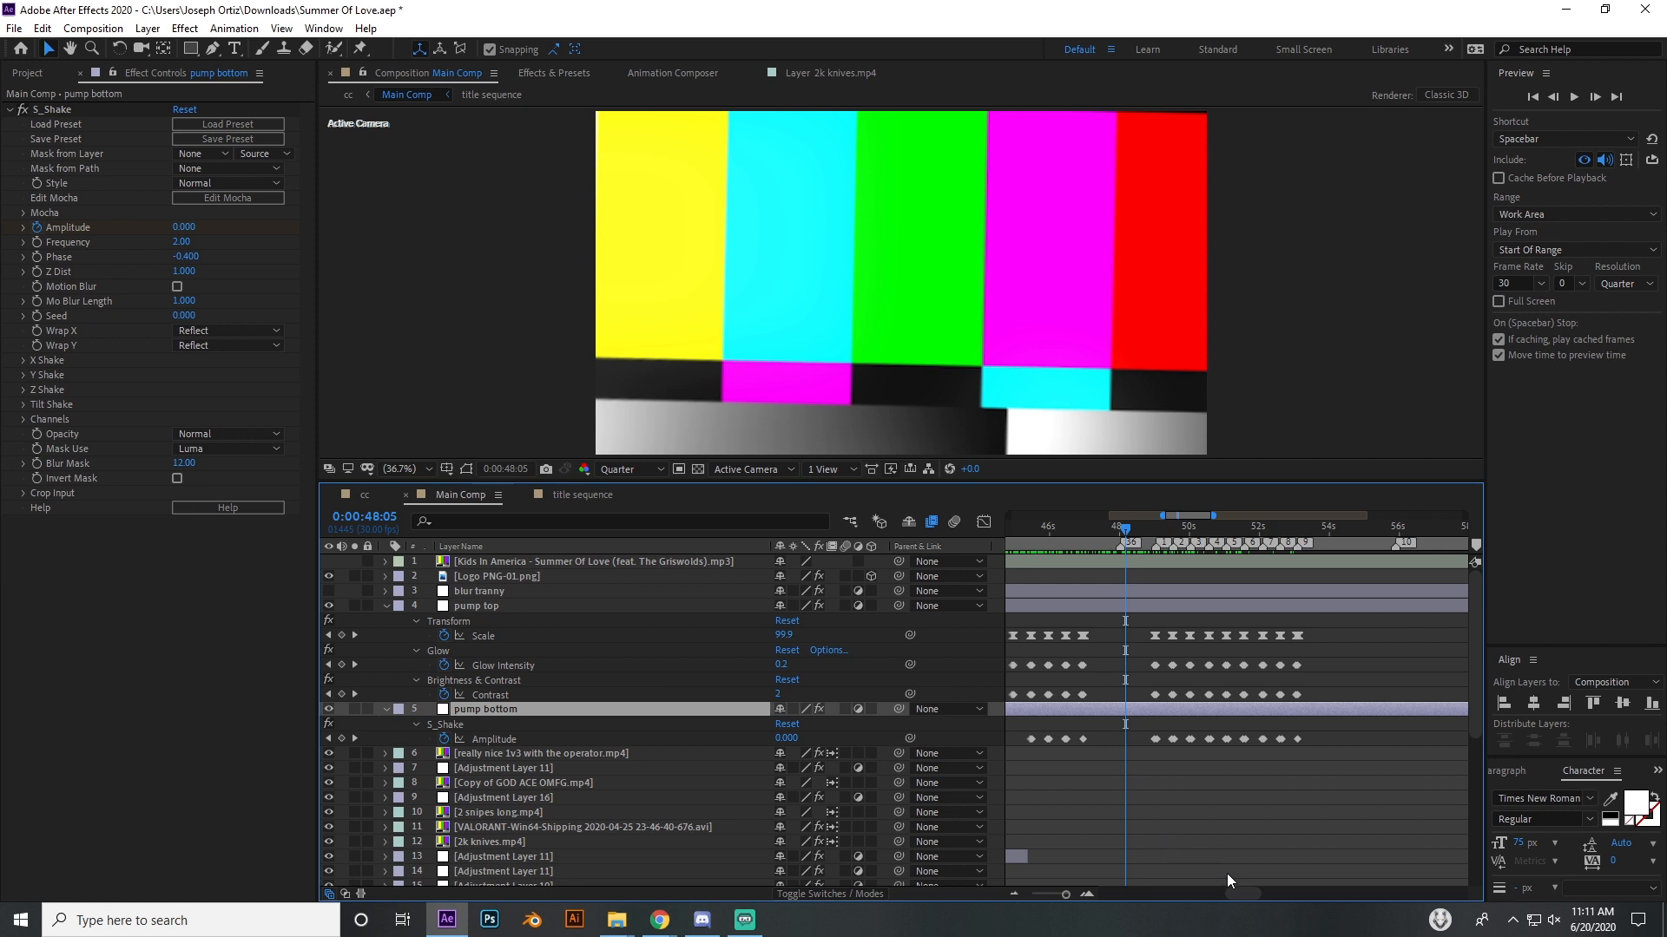
pyautogui.moveTo(1241, 892); pyautogui.dragTo(1234, 892)
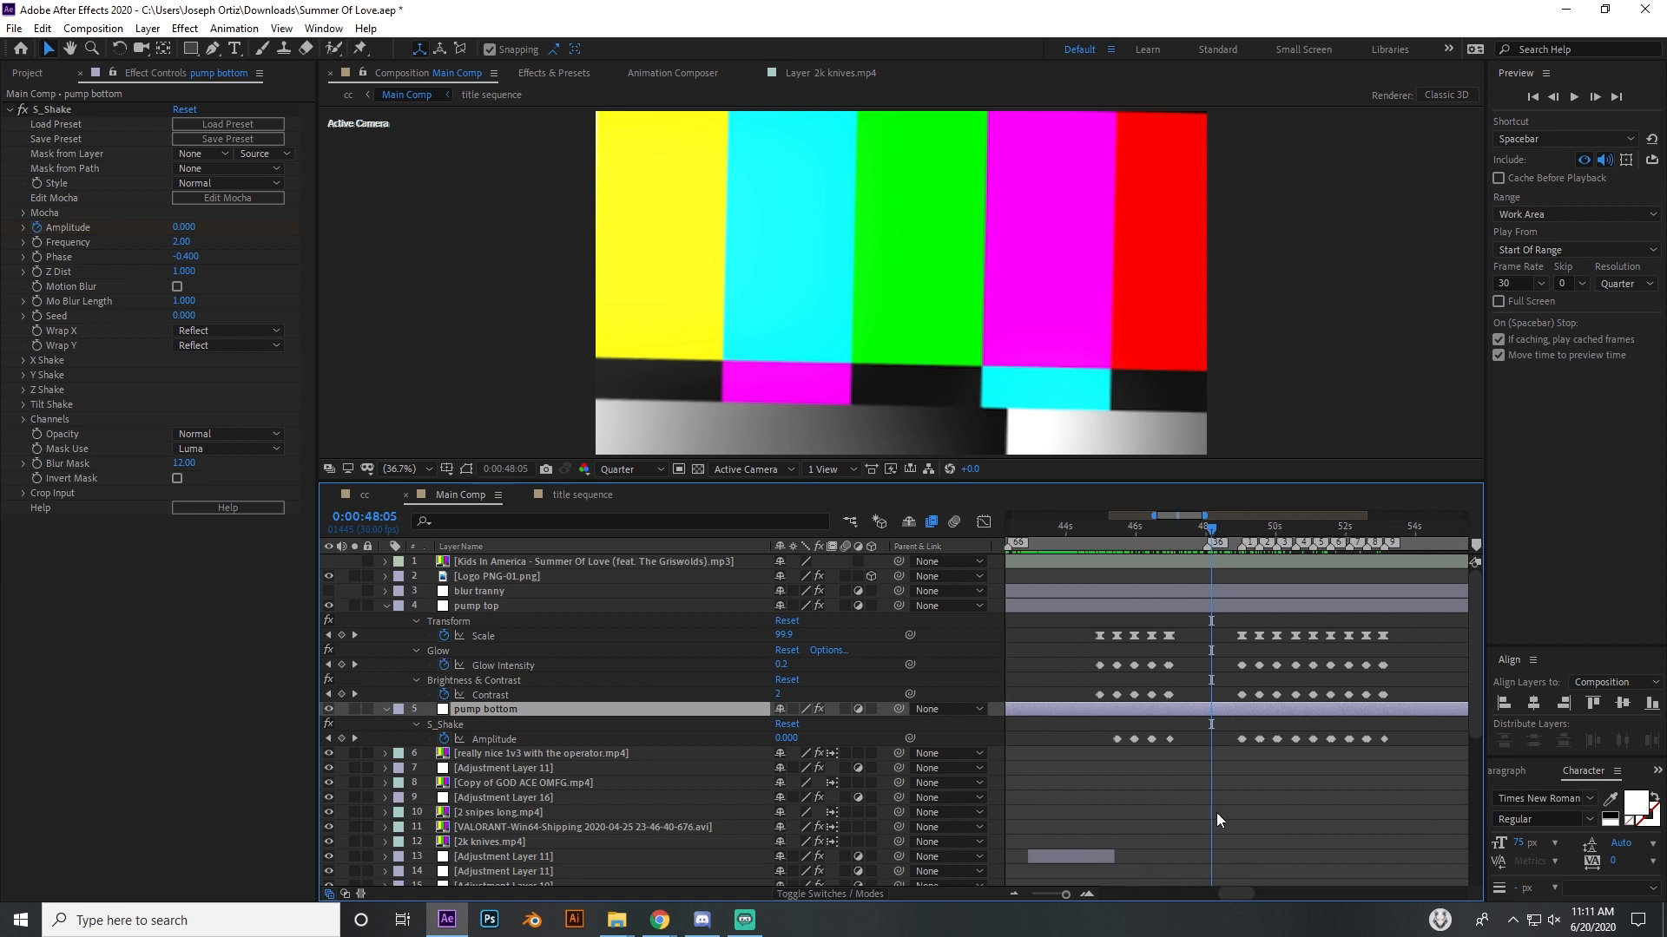
# Step: Select the pump top layer and scrub across its Scale, Glow Intensity and Contrast keyframes from 0:00:45:00 to 0:00:46:14
pyautogui.click(548, 605)
pyautogui.click(1100, 541)
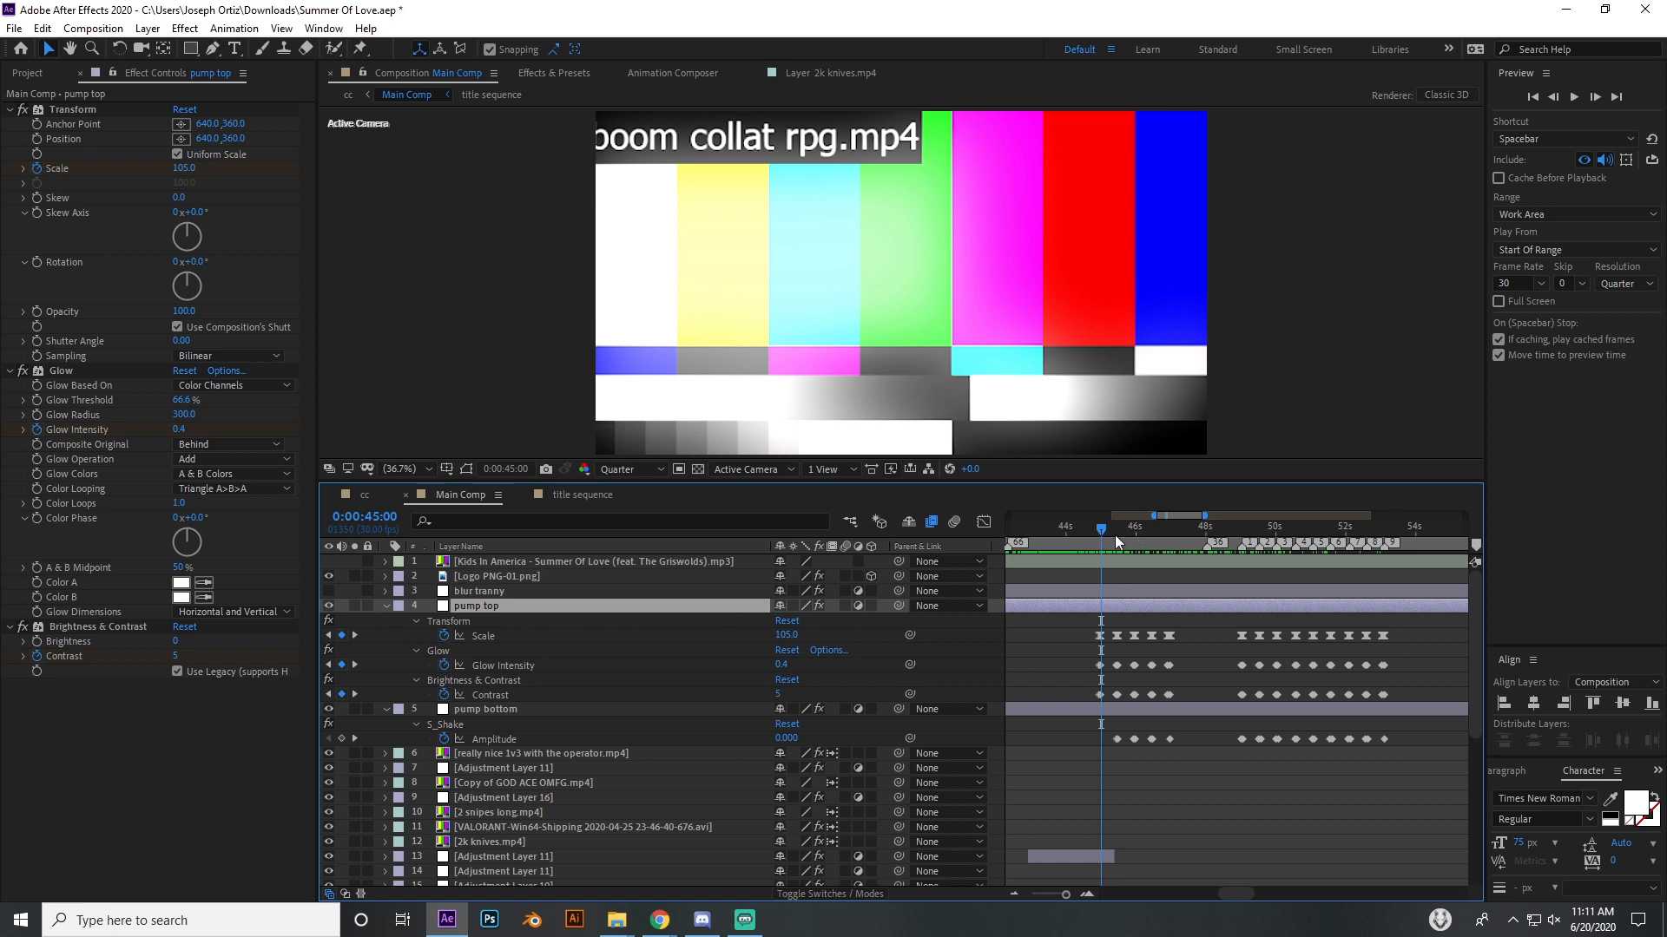
pyautogui.moveTo(1101, 529); pyautogui.dragTo(1102, 532)
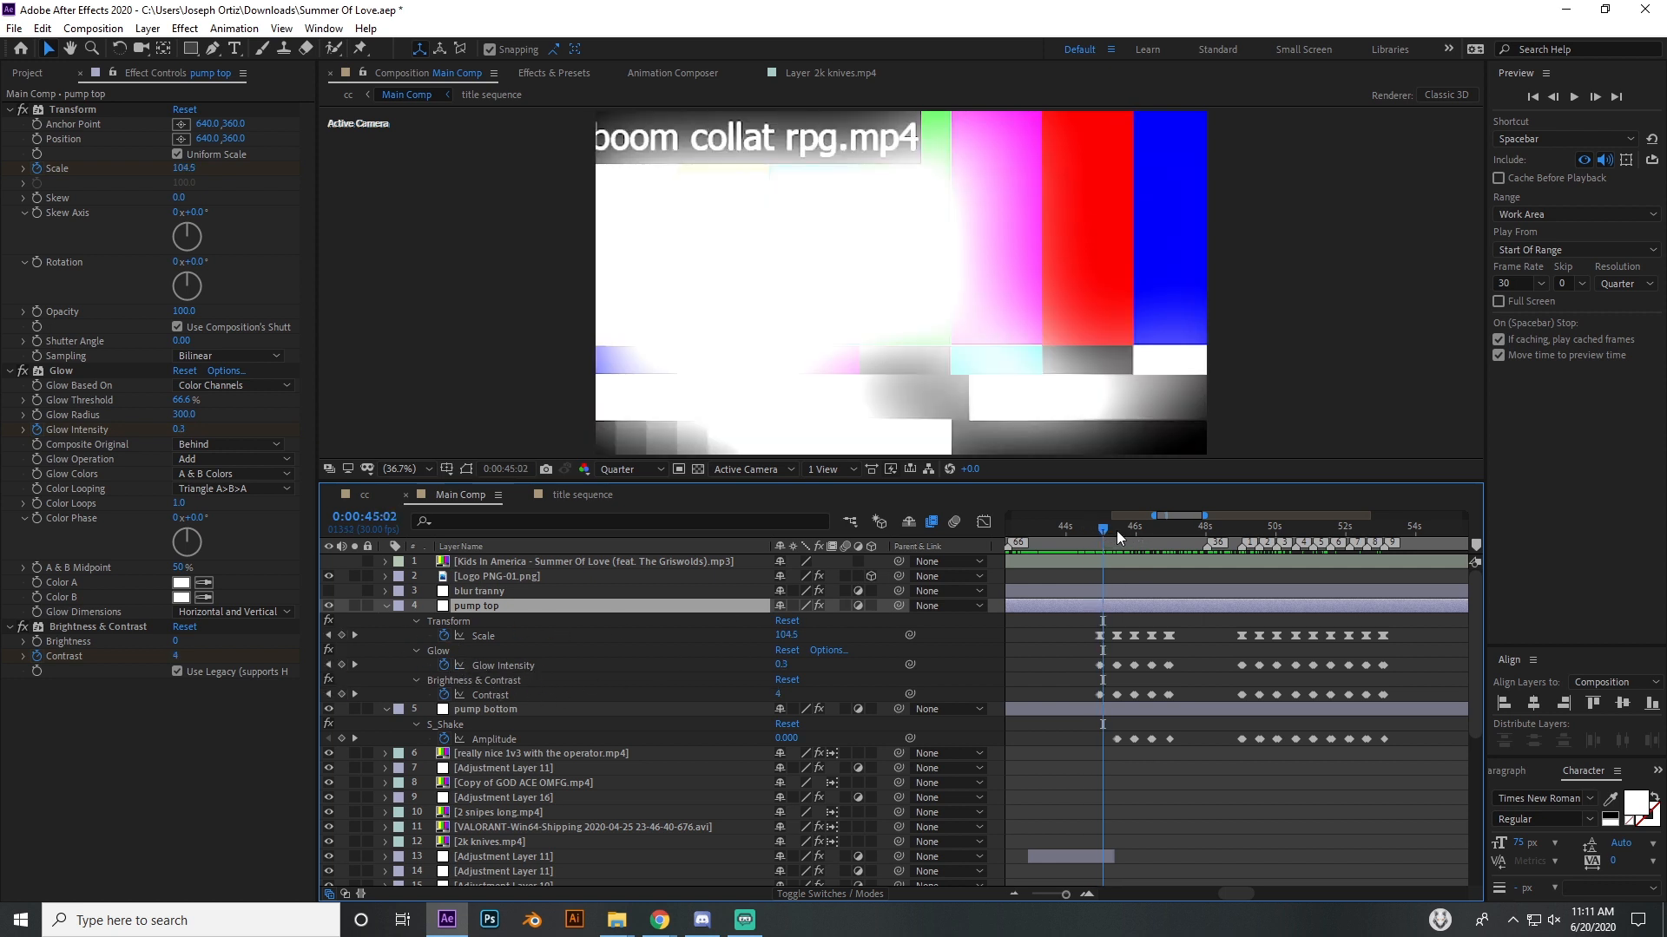
pyautogui.moveTo(1103, 529); pyautogui.dragTo(1153, 536)
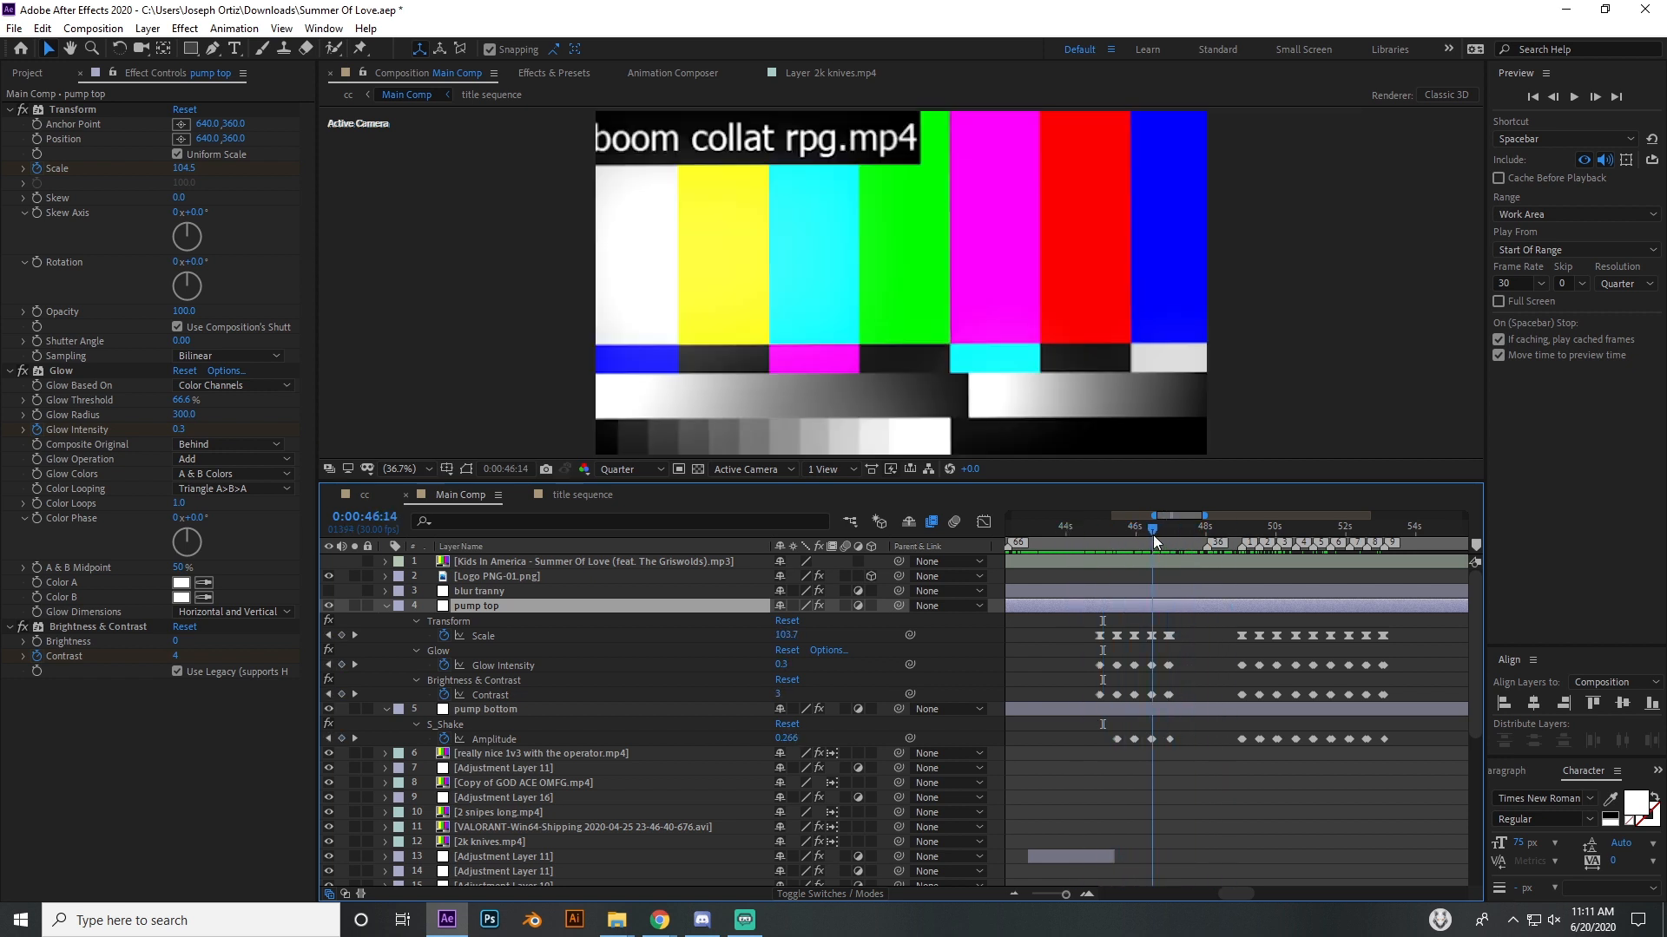
# Step: Select the pump bottom layer and scrub across its S_Shake Amplitude keyframes, stopping at 0:00:50:03
pyautogui.click(495, 714)
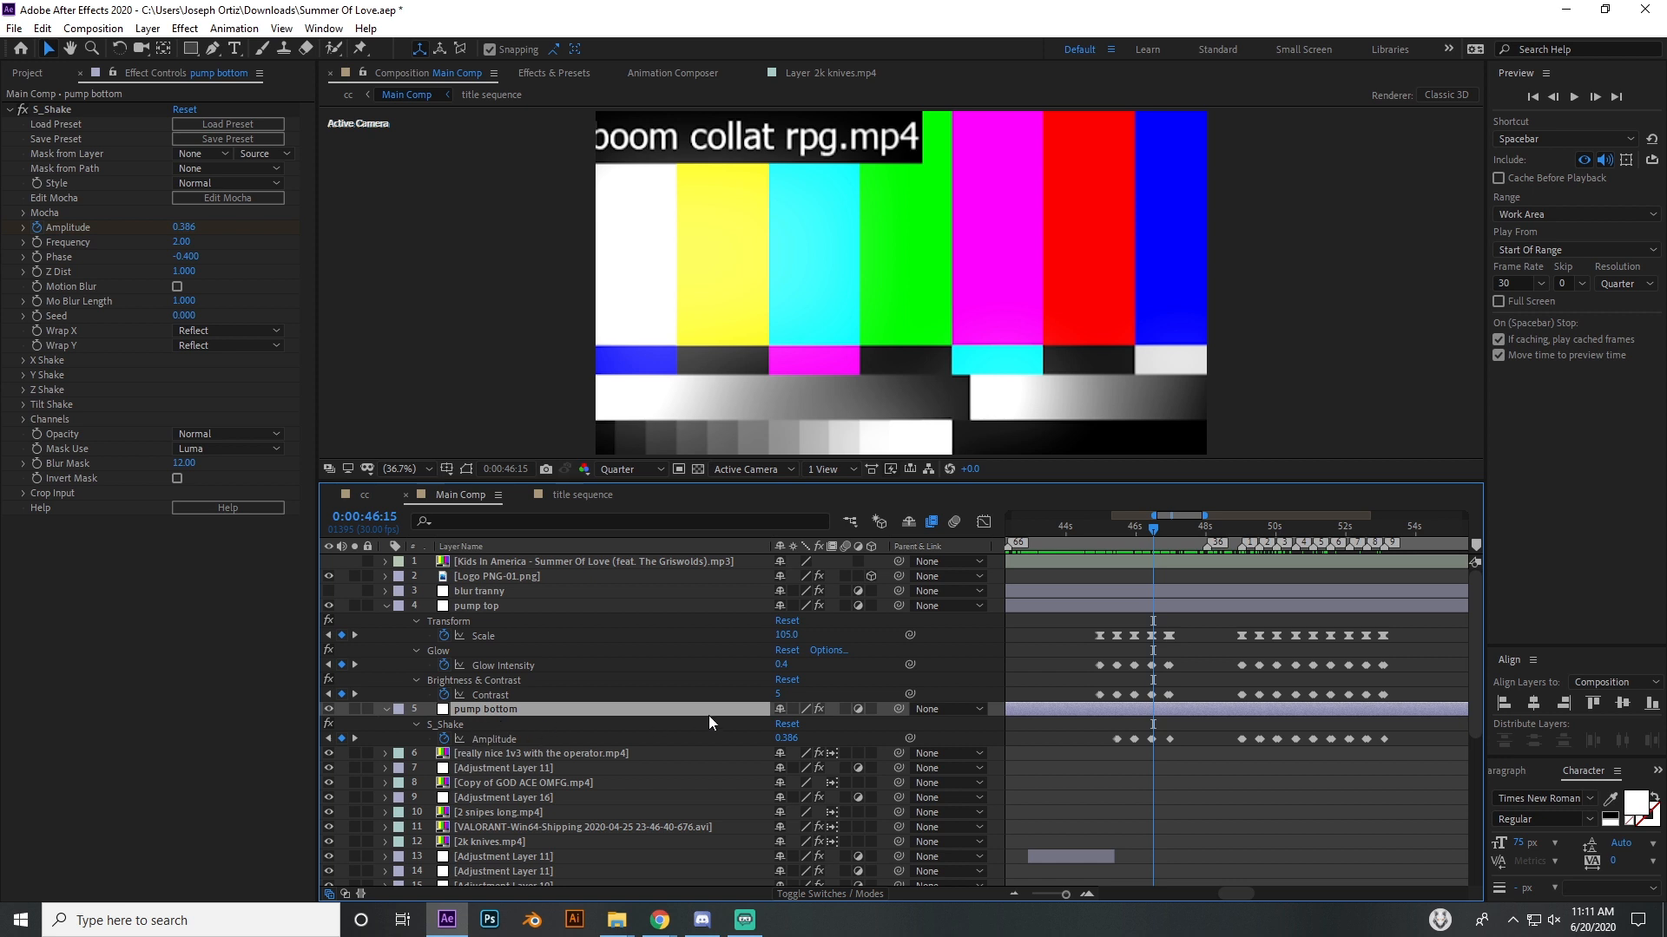
pyautogui.moveTo(1122, 530); pyautogui.dragTo(1106, 583)
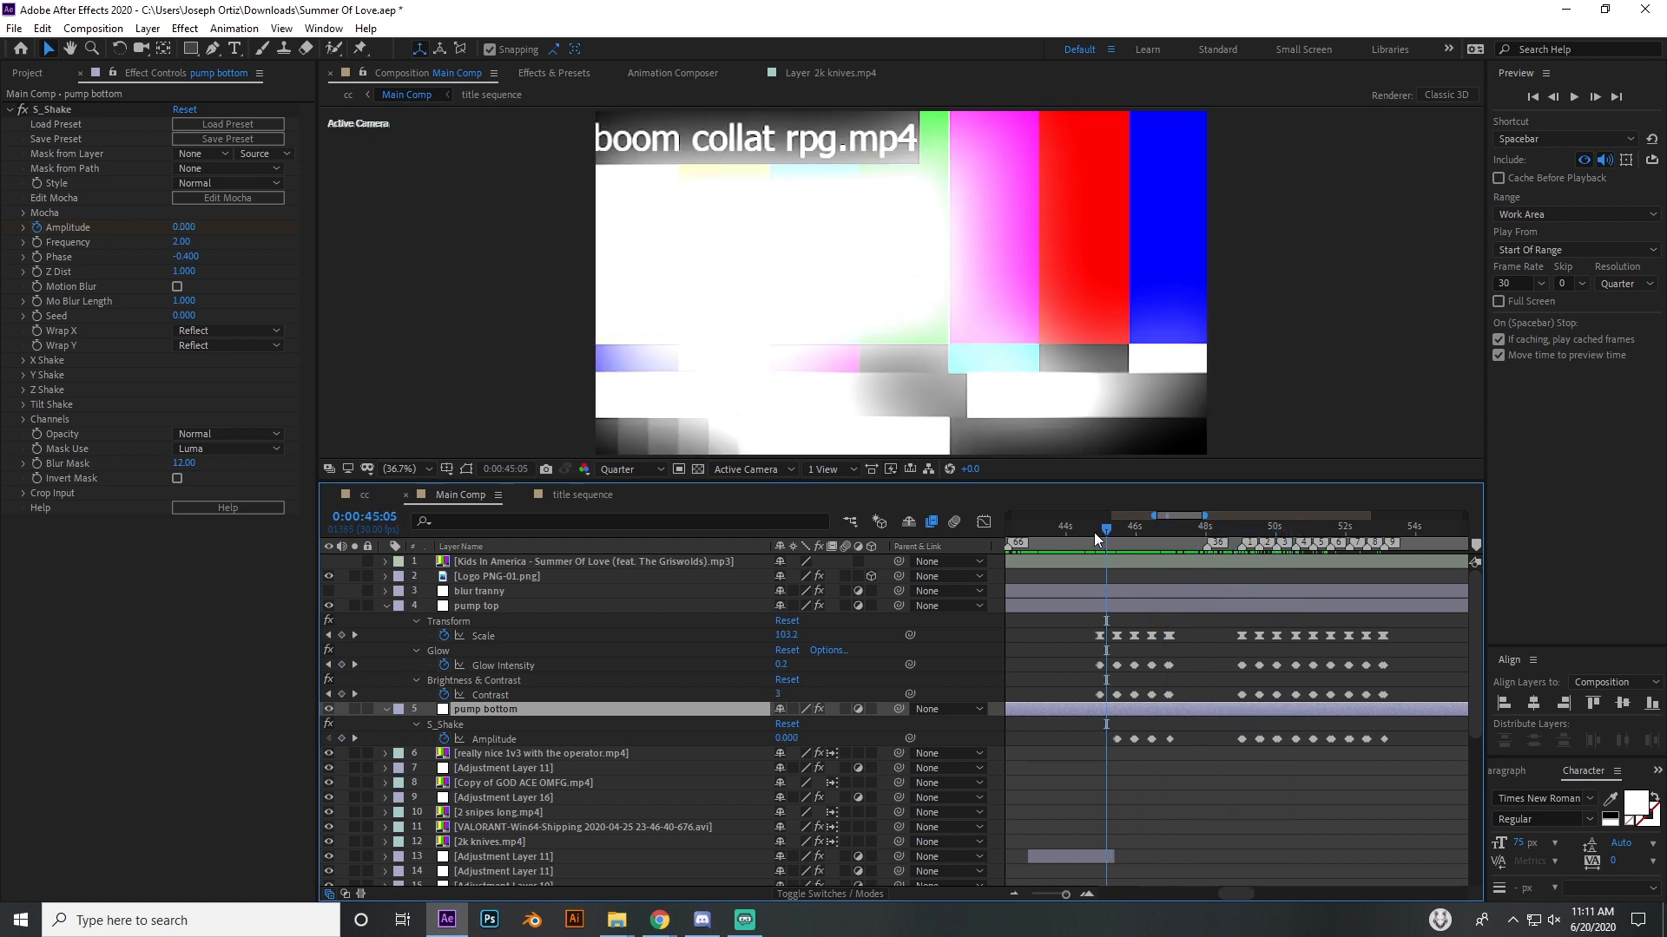
pyautogui.moveTo(1096, 537); pyautogui.dragTo(1277, 531)
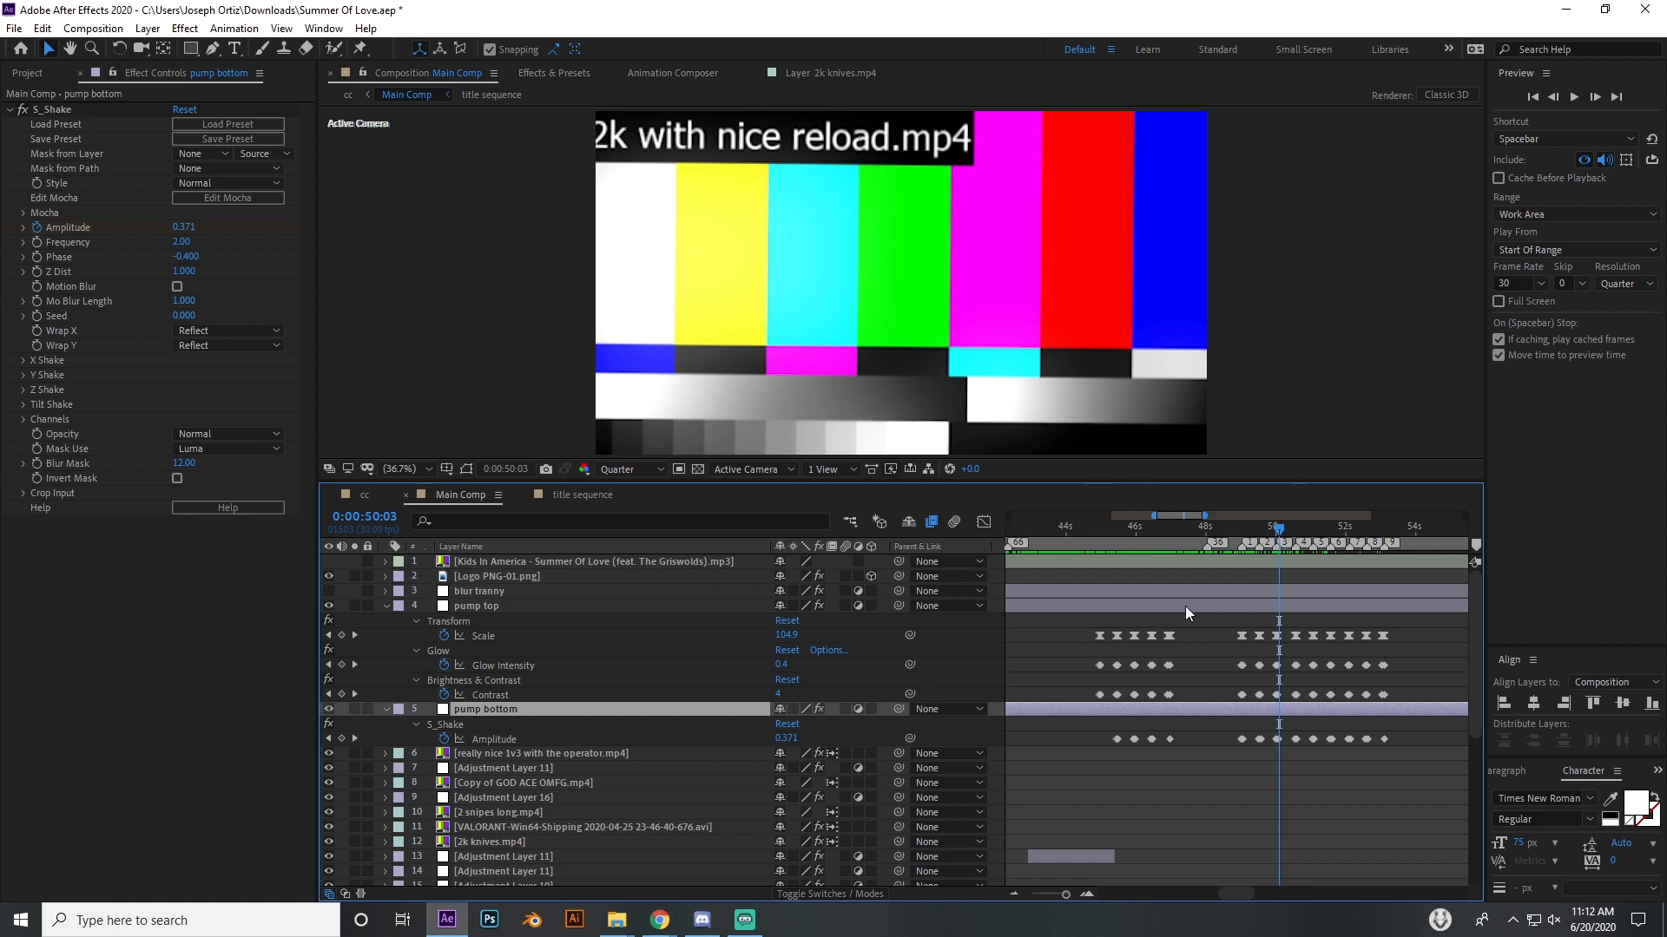
# Step: Move the playhead back to 0:00:43:16 and select layer 13's Adjustment Layer 11 to review its effect
pyautogui.scroll(-2, 1185, 606)
pyautogui.moveTo(1099, 530); pyautogui.dragTo(1049, 533)
pyautogui.click(1064, 769)
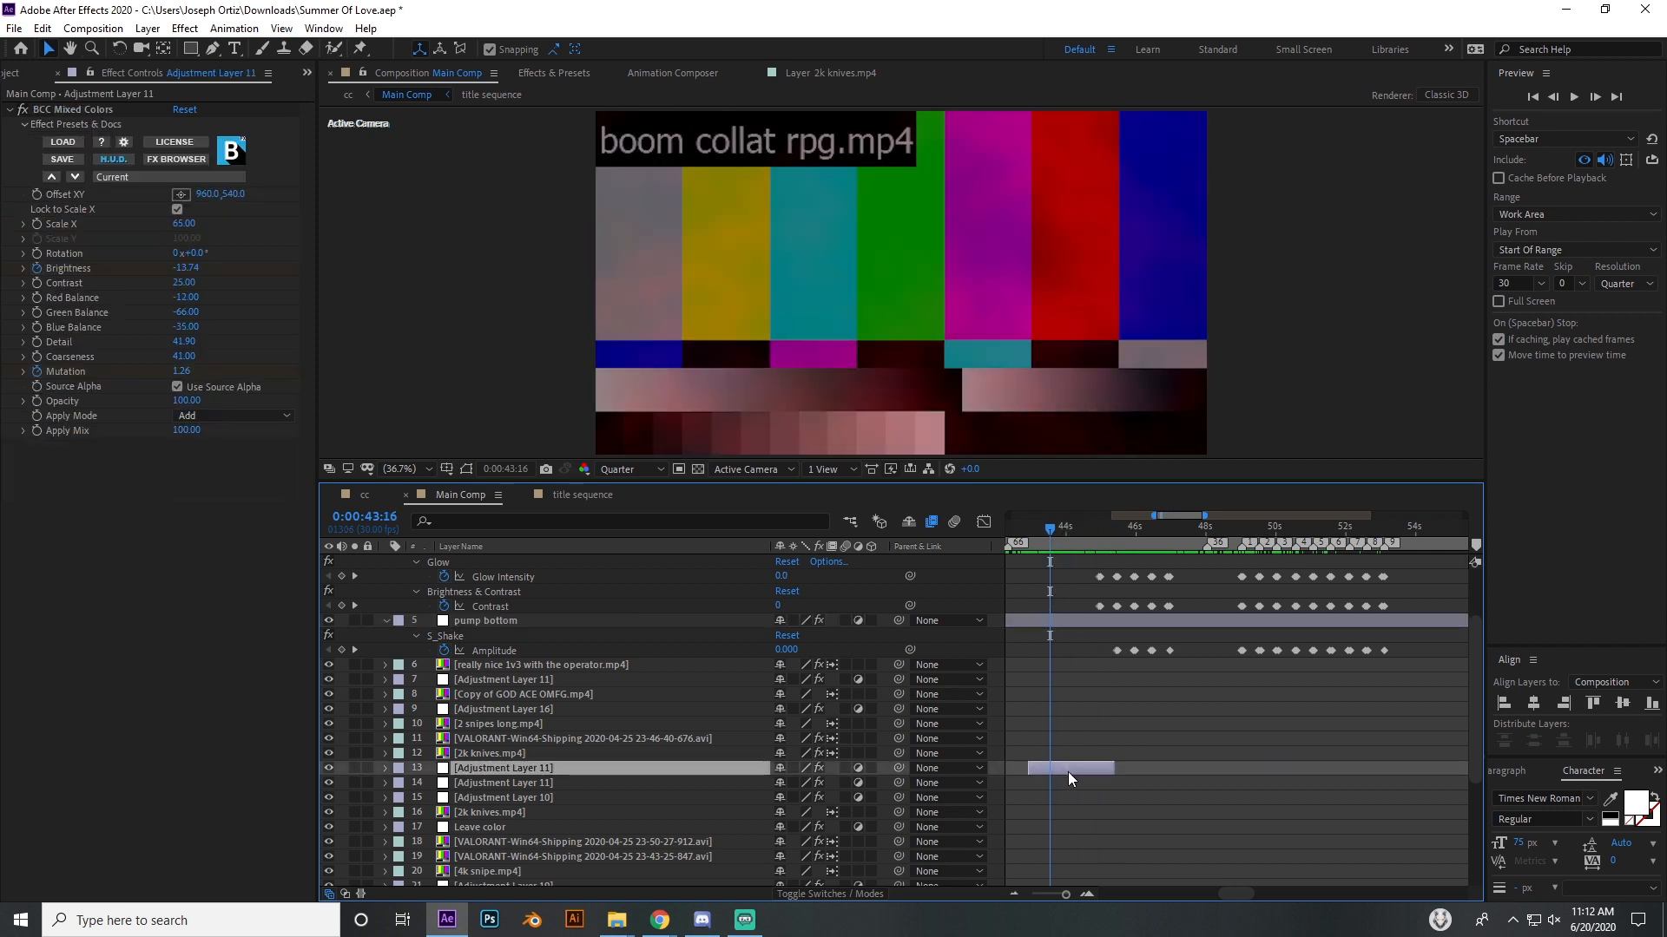
# Step: Select Adjustment Layer 18 in layer 31 and scrub to 0:00:45:09 to examine its Glow and Brightness & Contrast effects
pyautogui.scroll(-4, 1085, 691)
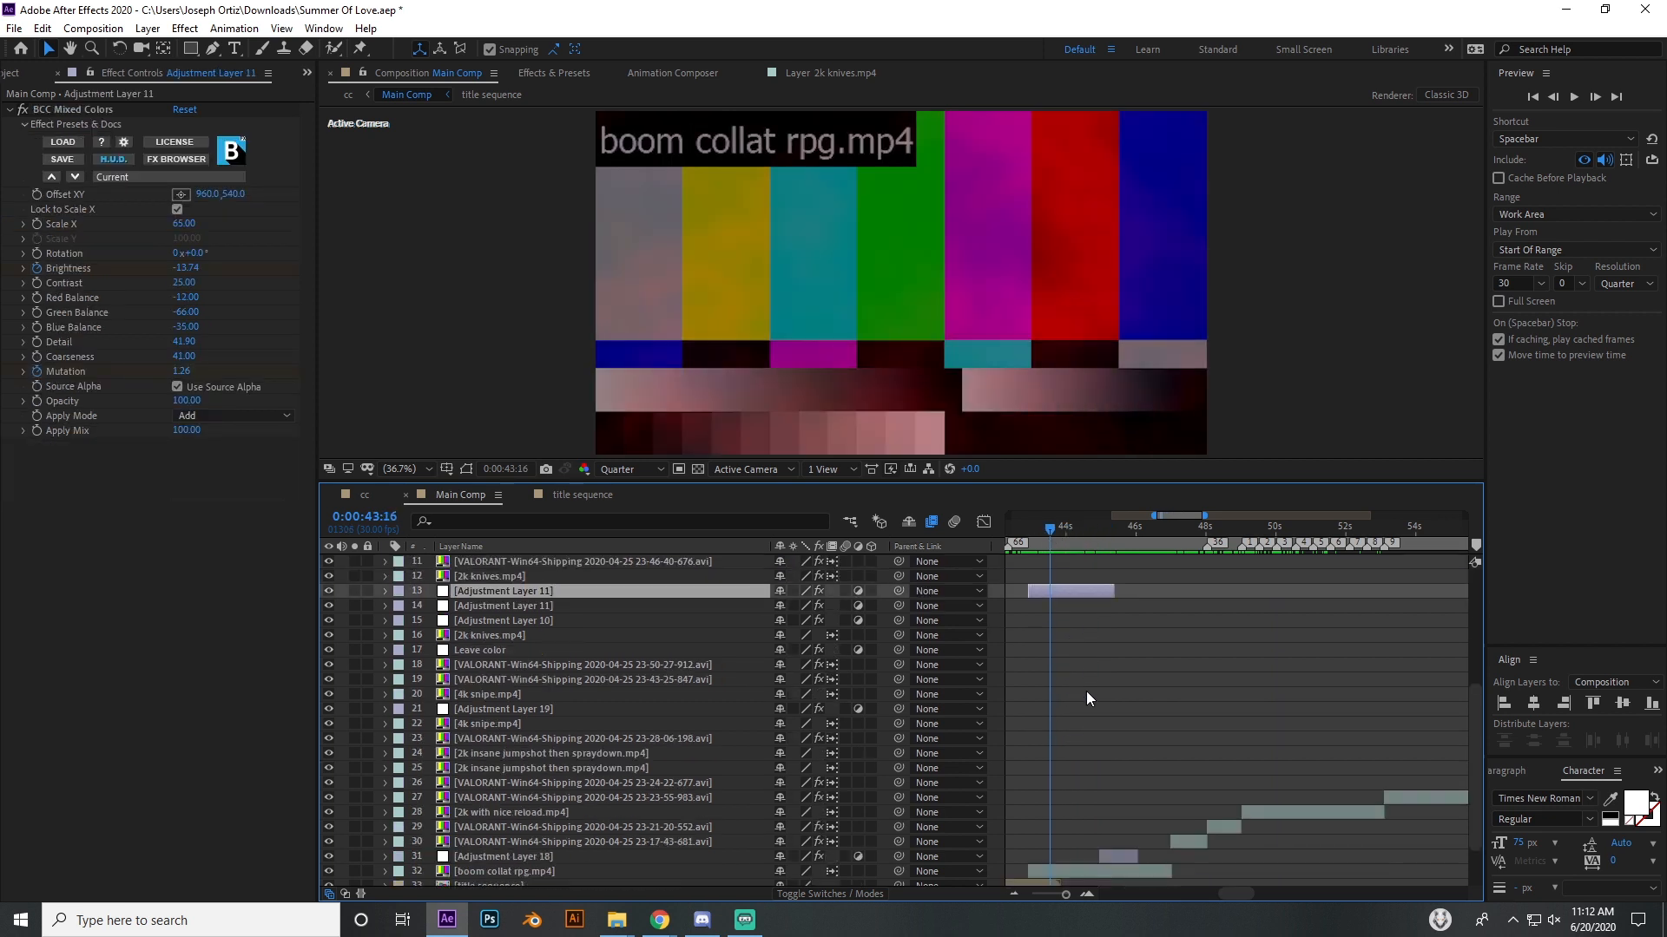
pyautogui.click(1116, 834)
pyautogui.moveTo(1115, 536)
pyautogui.mouseDown()
pyautogui.moveTo(1099, 540)
pyautogui.moveTo(1132, 543)
pyautogui.moveTo(1115, 543)
pyautogui.mouseUp()
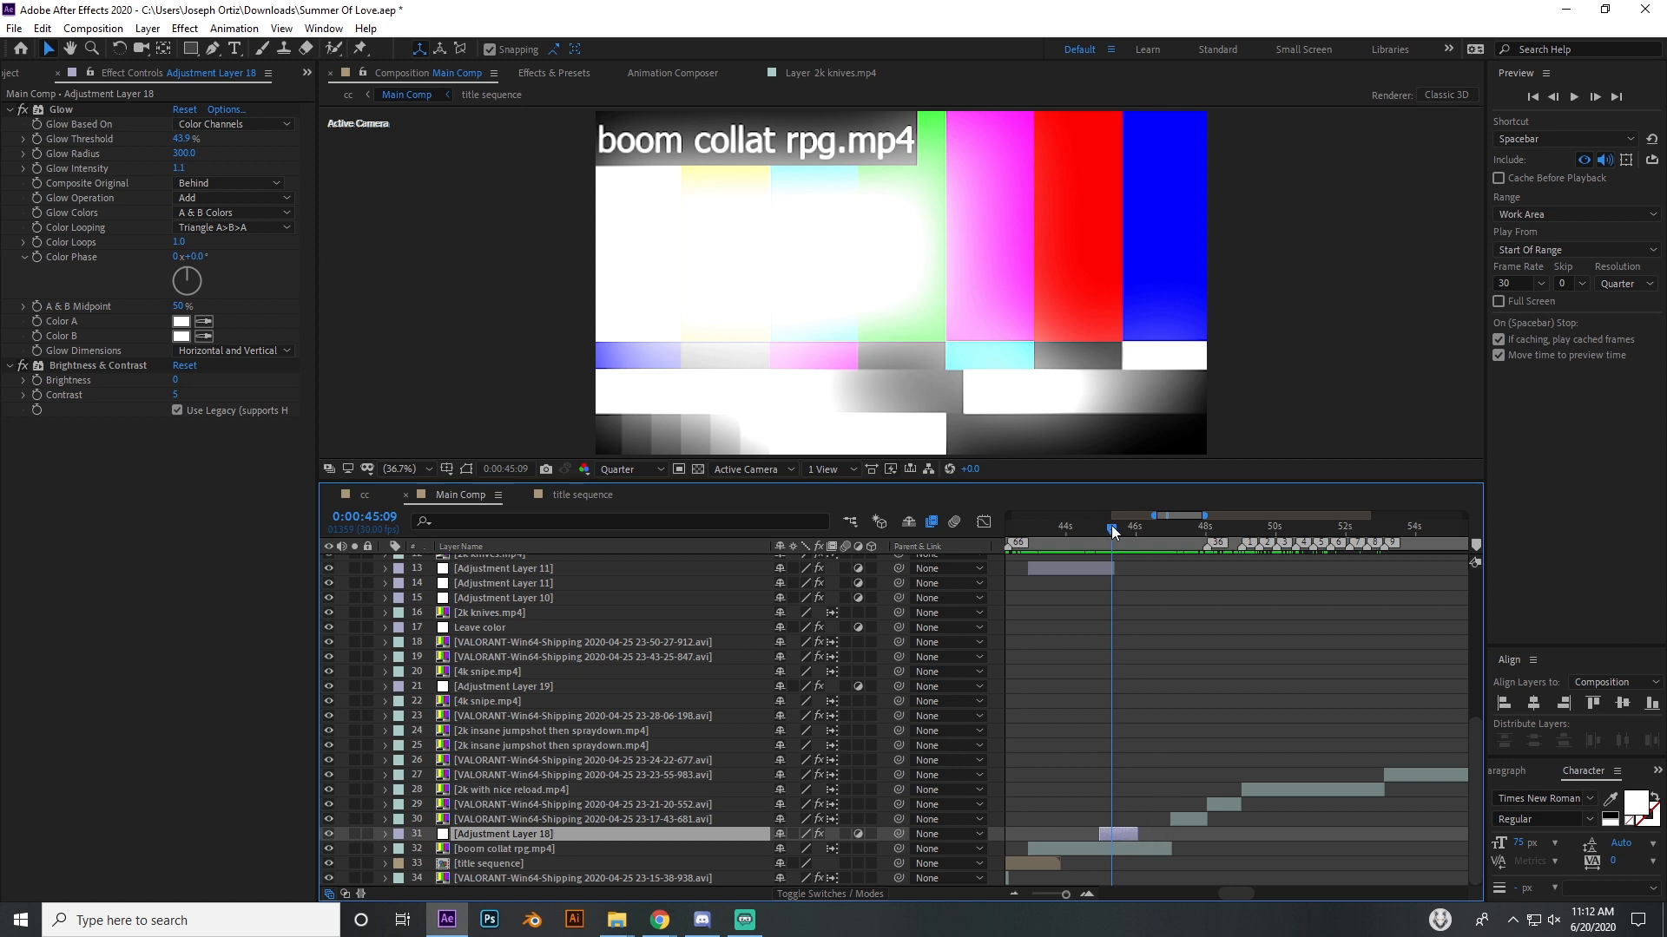
# Step: At 0:00:50:00, reveal the keyframes of the "2k with nice reload.mp4" clip and select all its Time Remap keyframes
pyautogui.moveTo(1111, 524); pyautogui.dragTo(1275, 555)
pyautogui.click(1281, 790)
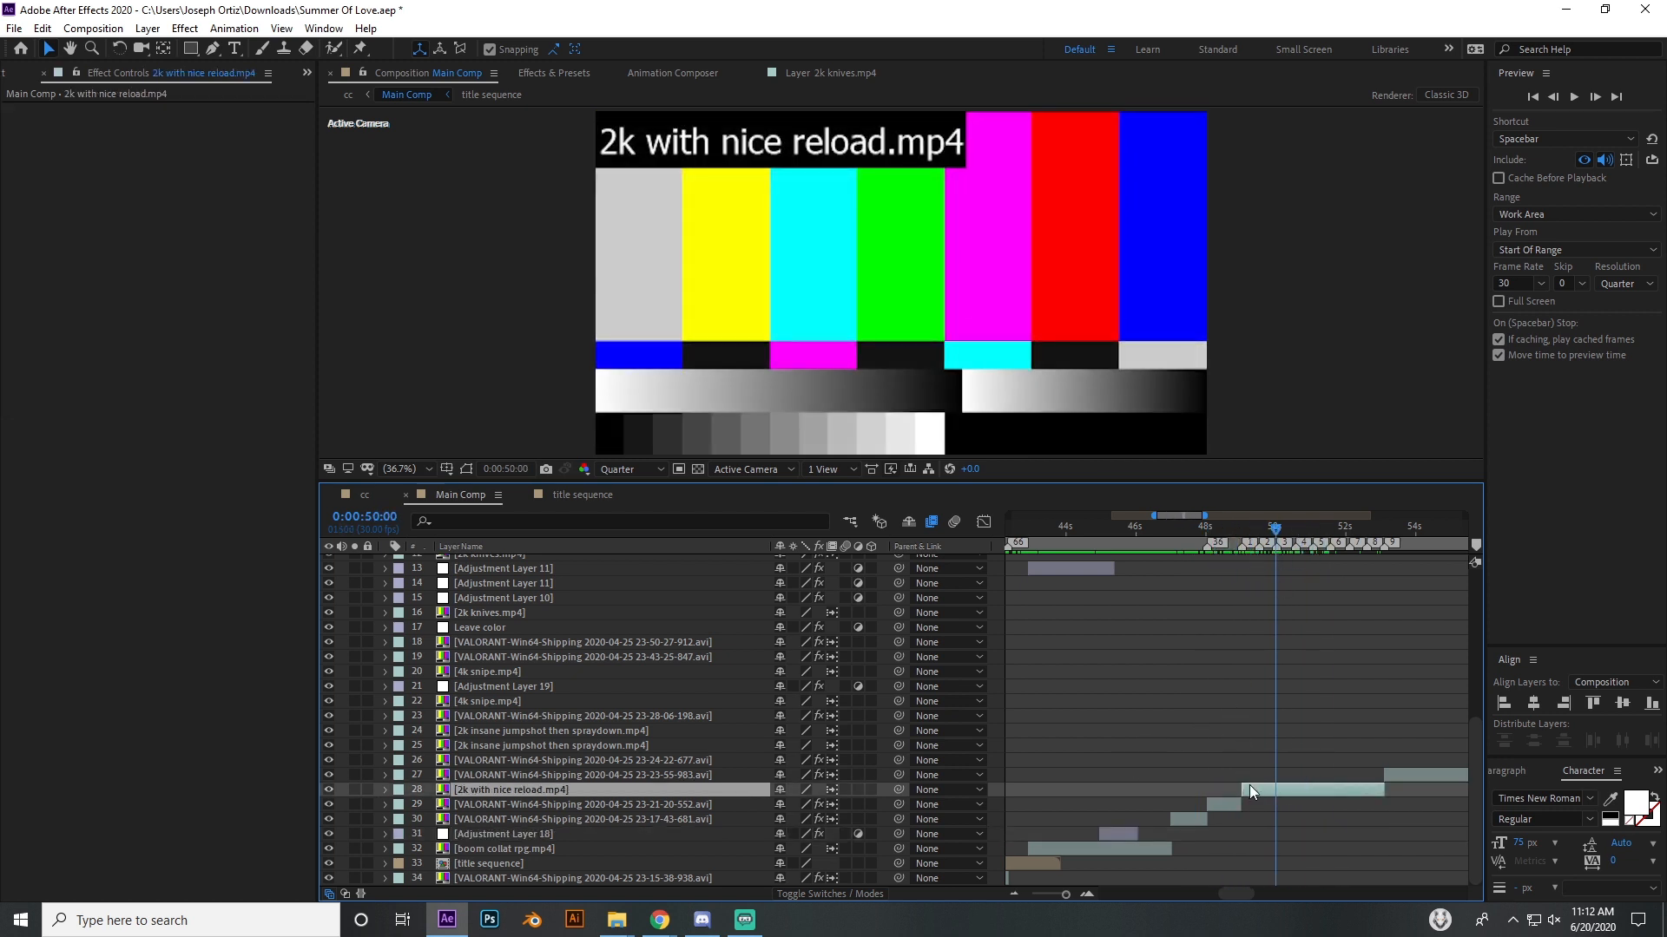
pyautogui.press('u')
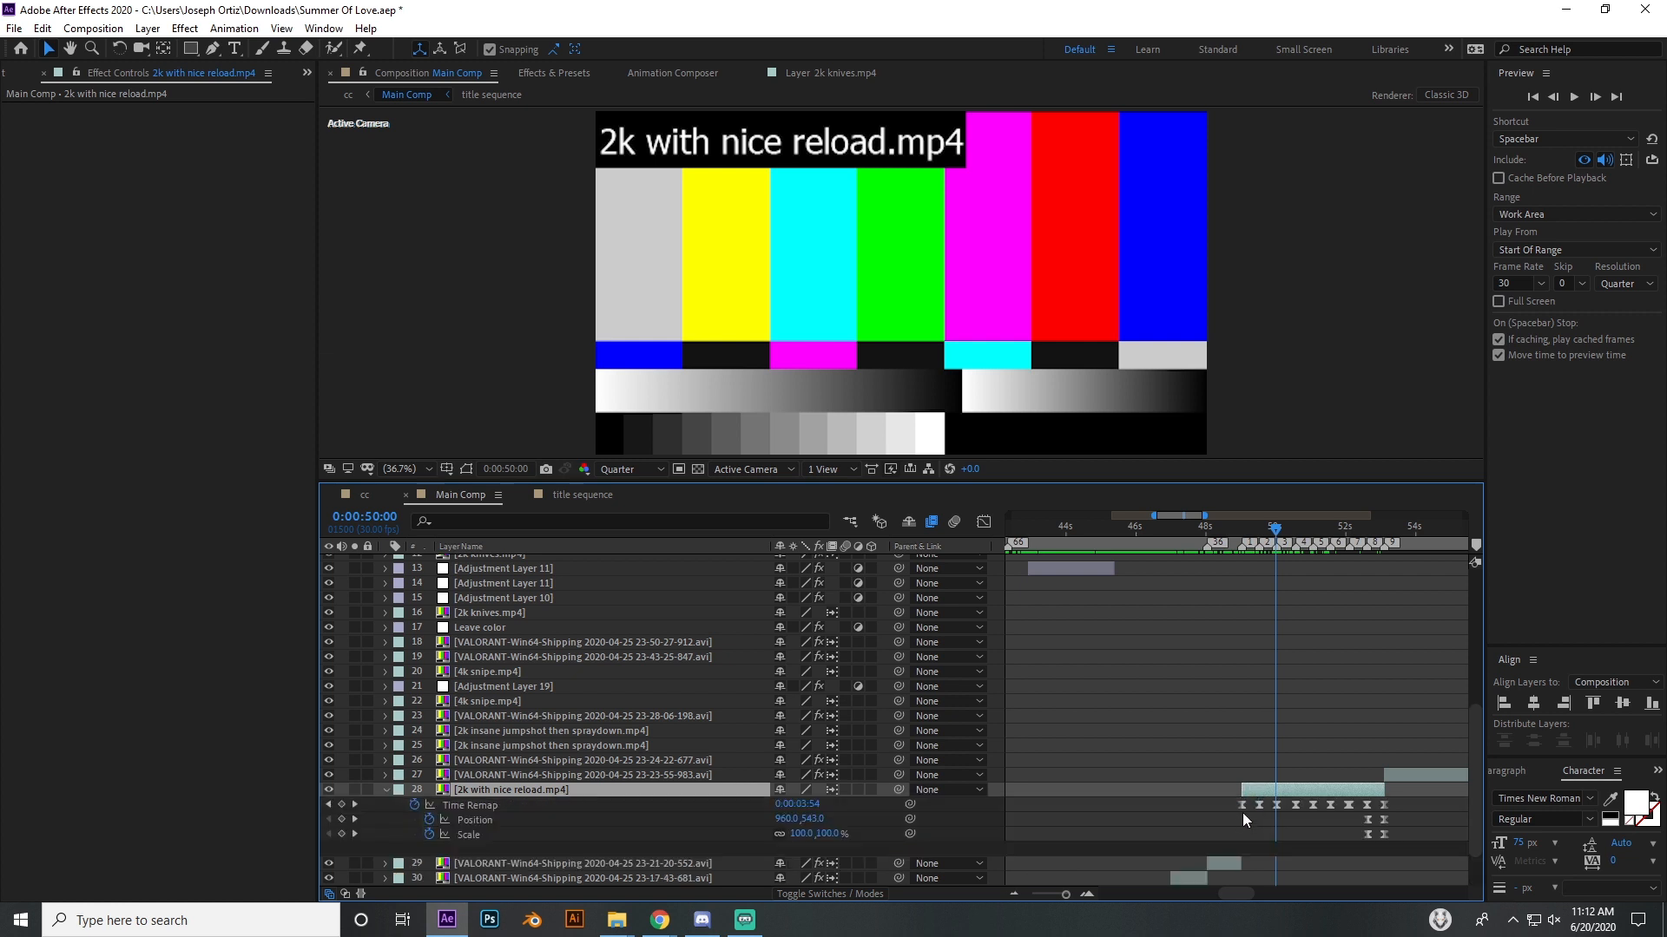
pyautogui.moveTo(1216, 805); pyautogui.dragTo(1396, 804)
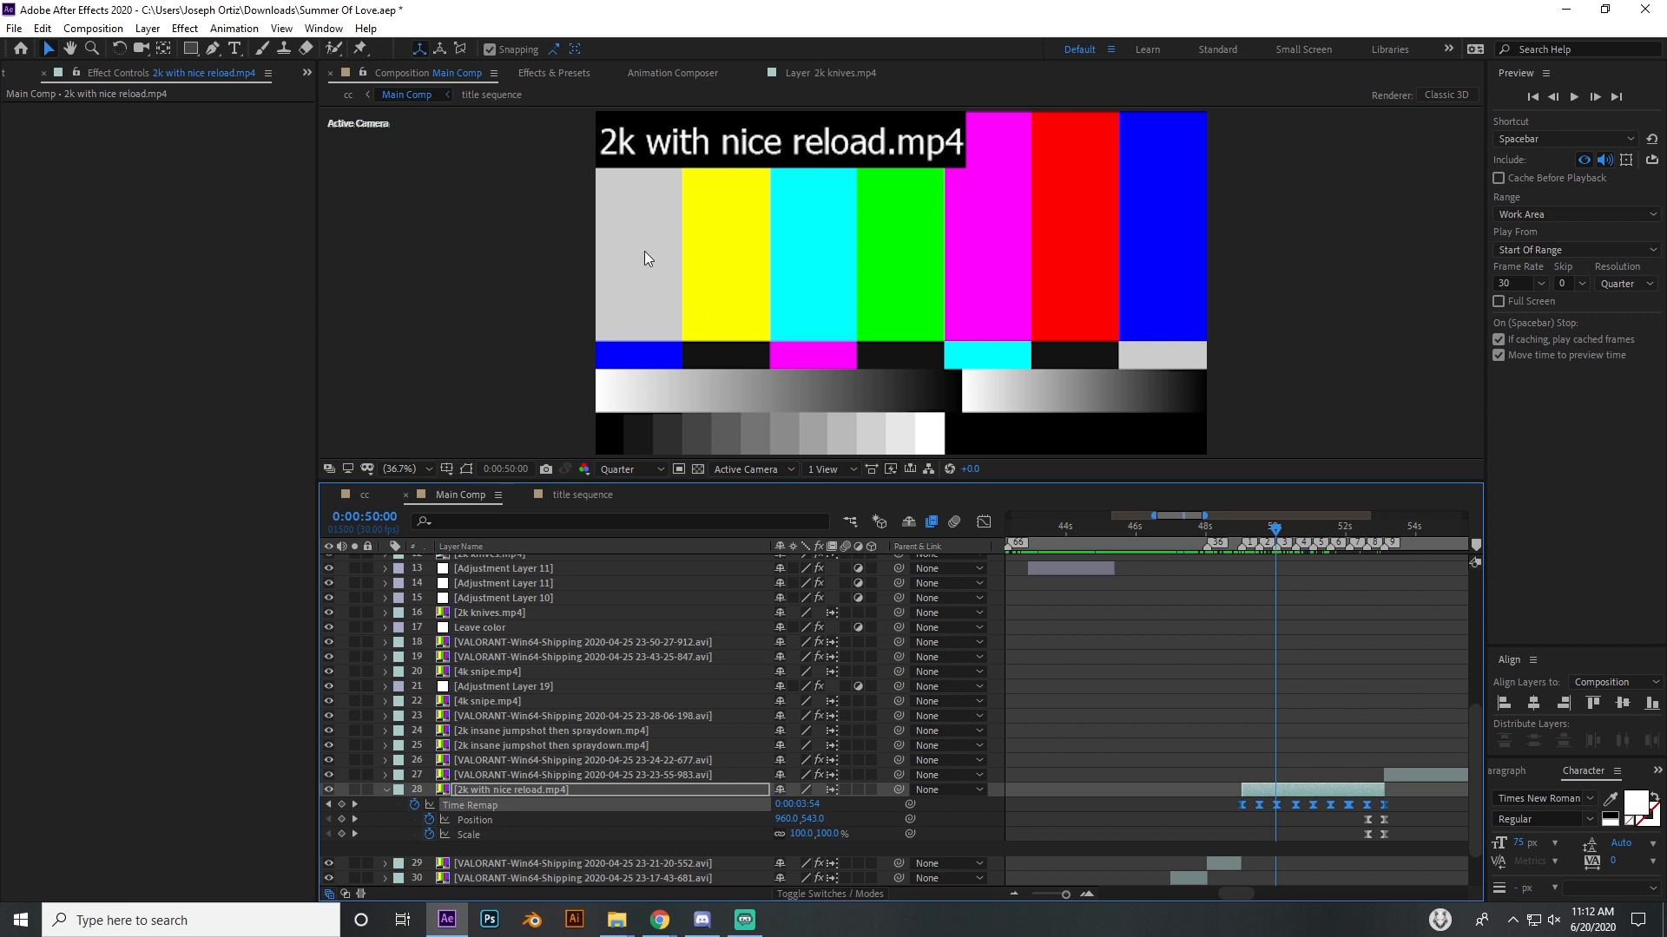
# Step: Show the Time Remap curve of "2k with nice reload.mp4" in the Graph Editor and examine the eased speed ramps between its first keyframes
pyautogui.click(977, 518)
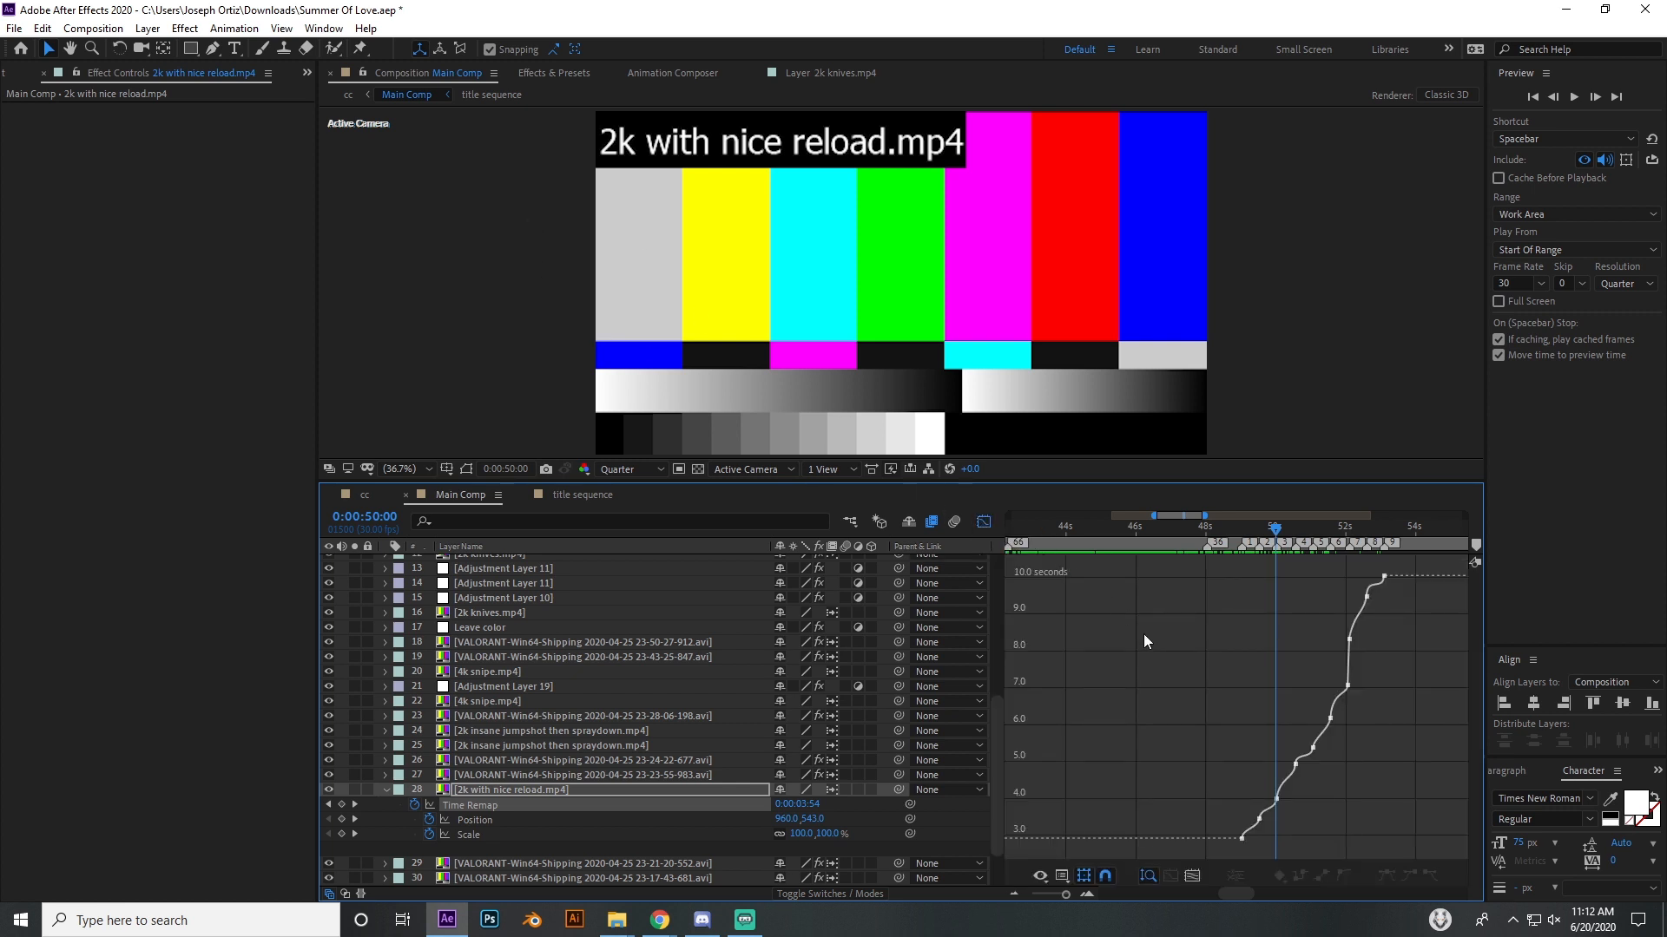
pyautogui.click(1085, 894)
pyautogui.moveTo(1229, 893); pyautogui.dragTo(1236, 893)
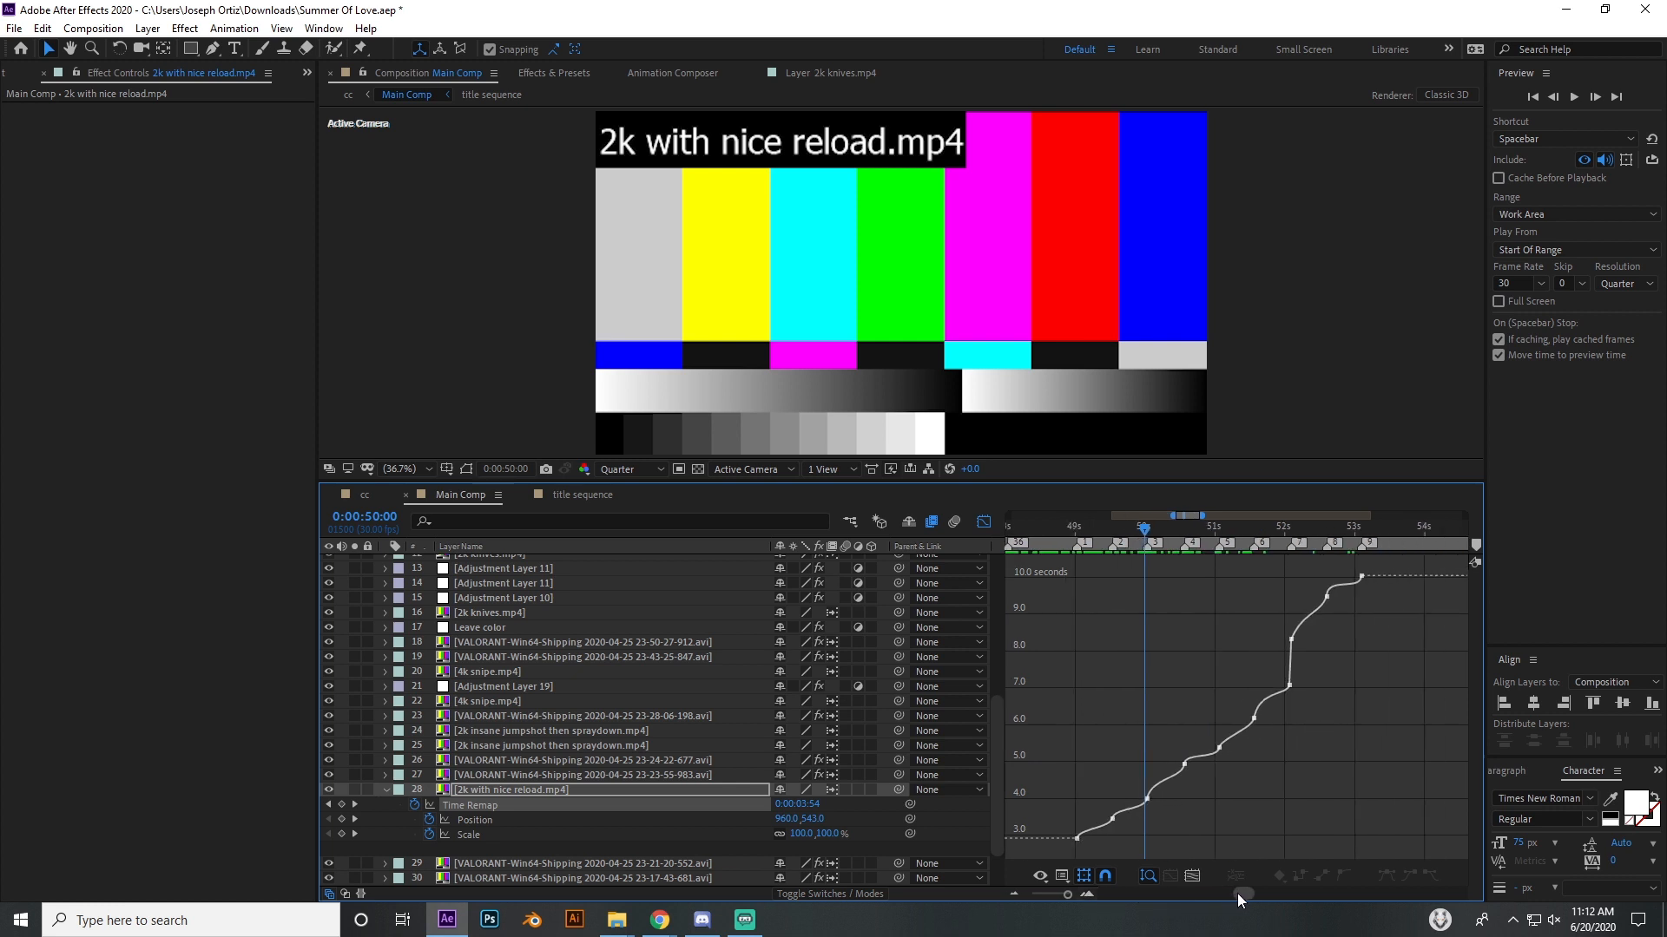
pyautogui.click(1089, 894)
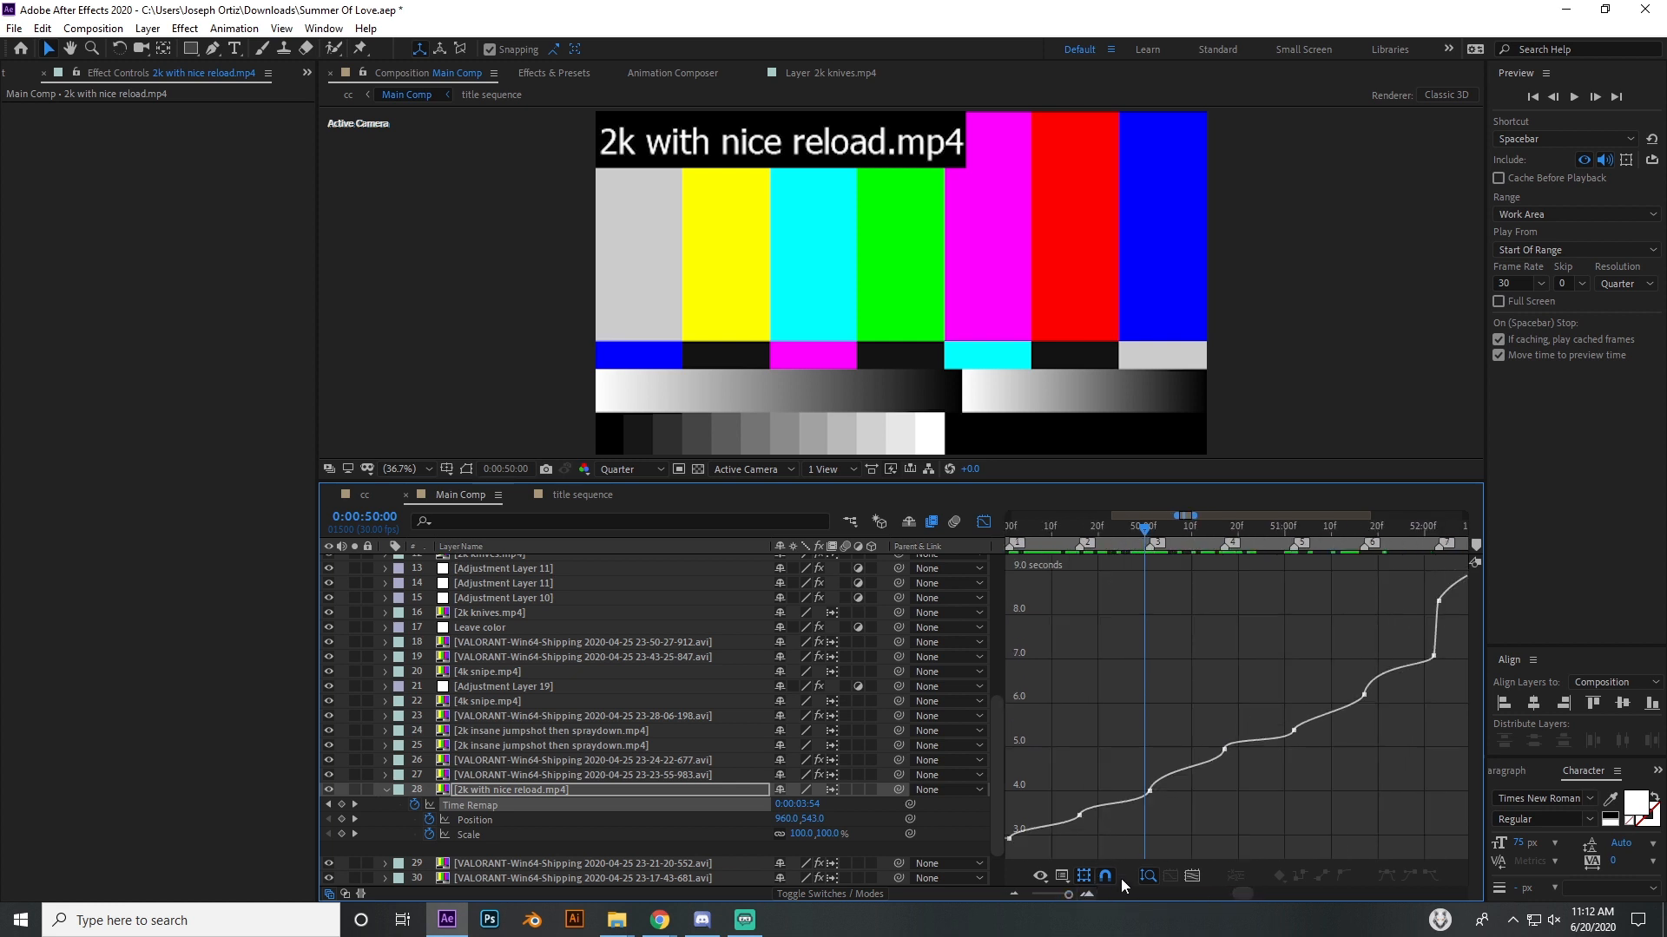
pyautogui.scroll(-3, 1106, 786)
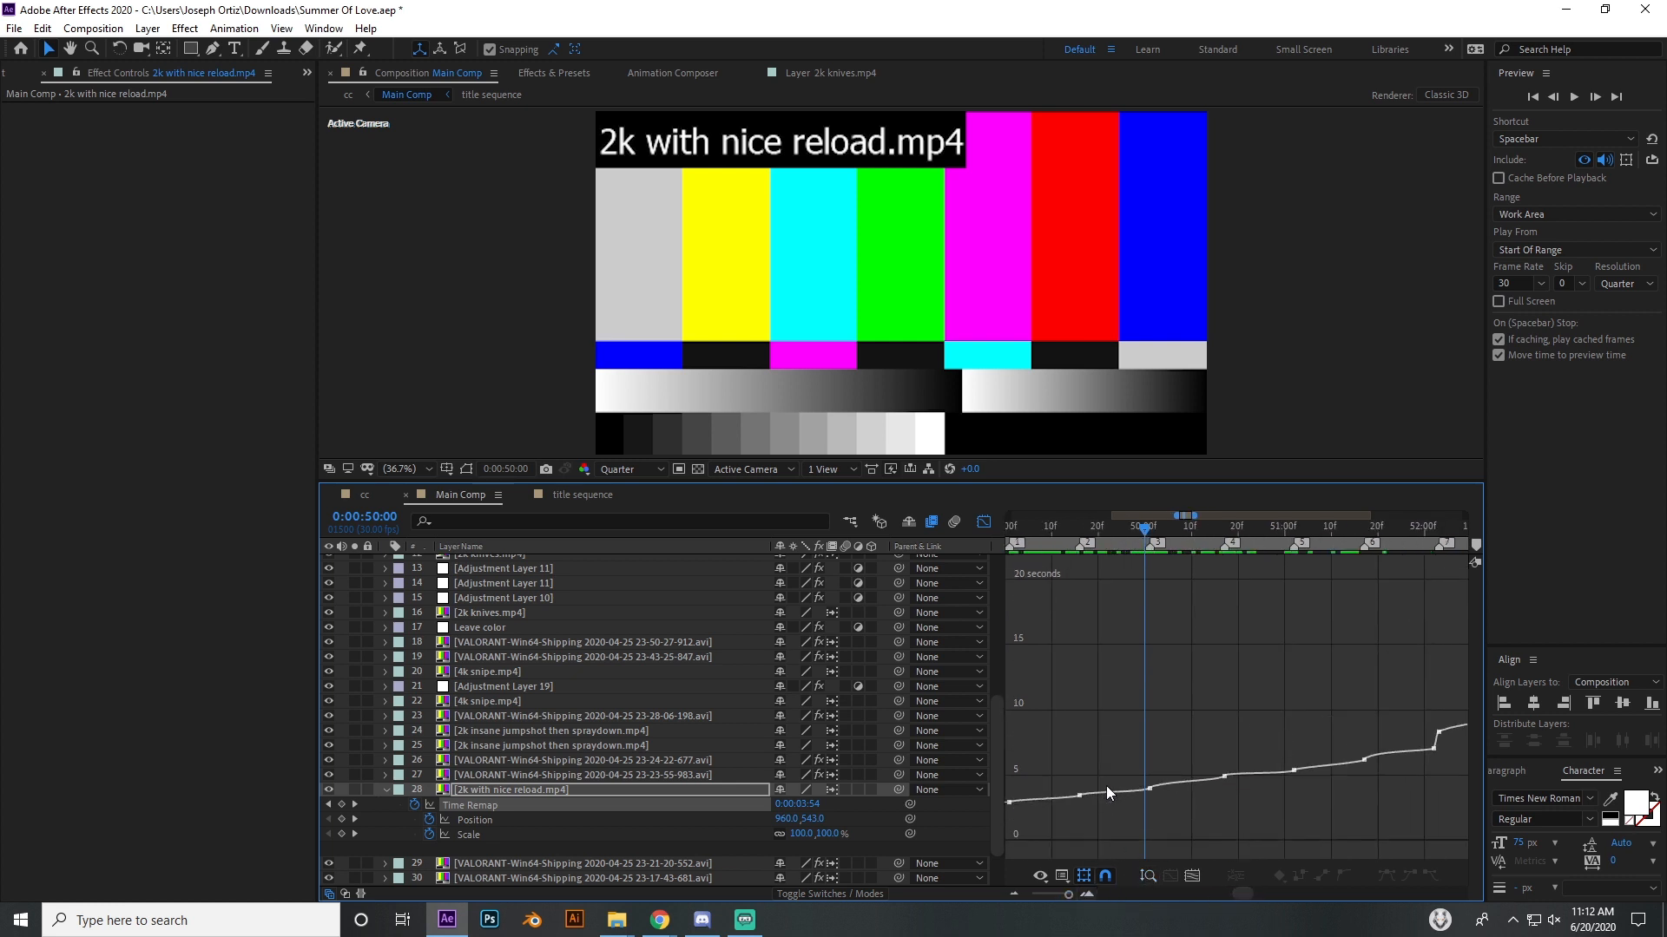
pyautogui.scroll(7, 1107, 785)
pyautogui.moveTo(1244, 892); pyautogui.dragTo(1242, 893)
pyautogui.scroll(-5, 1245, 809)
pyautogui.scroll(3, 1264, 757)
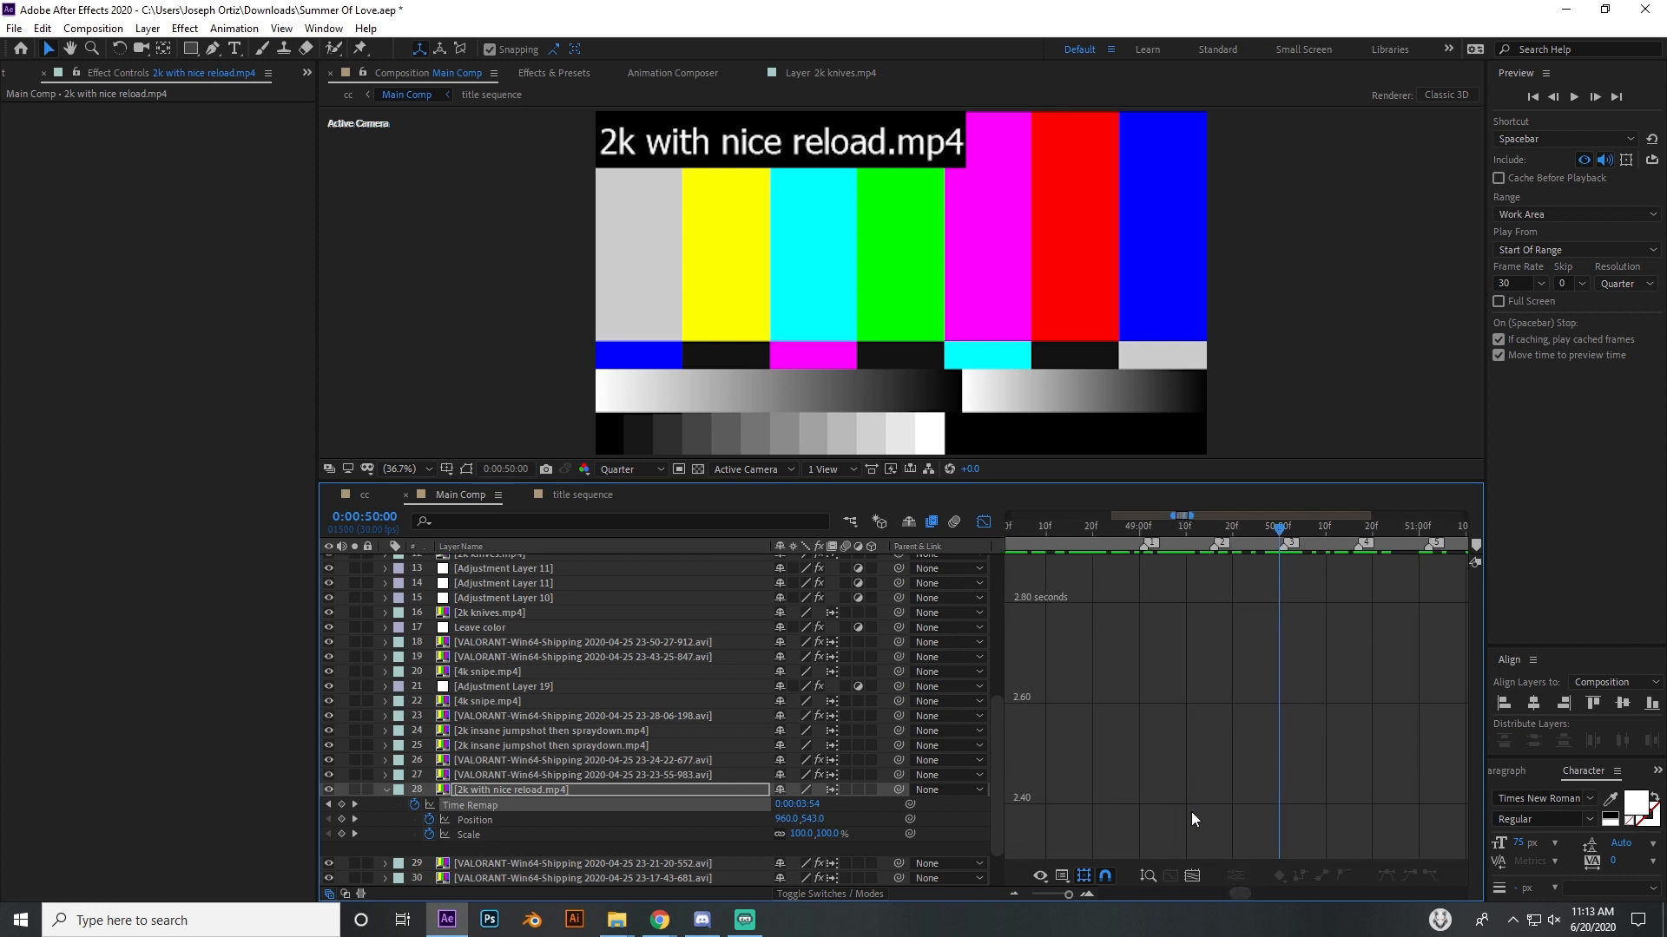
pyautogui.scroll(5, 1188, 811)
pyautogui.scroll(-3, 1198, 763)
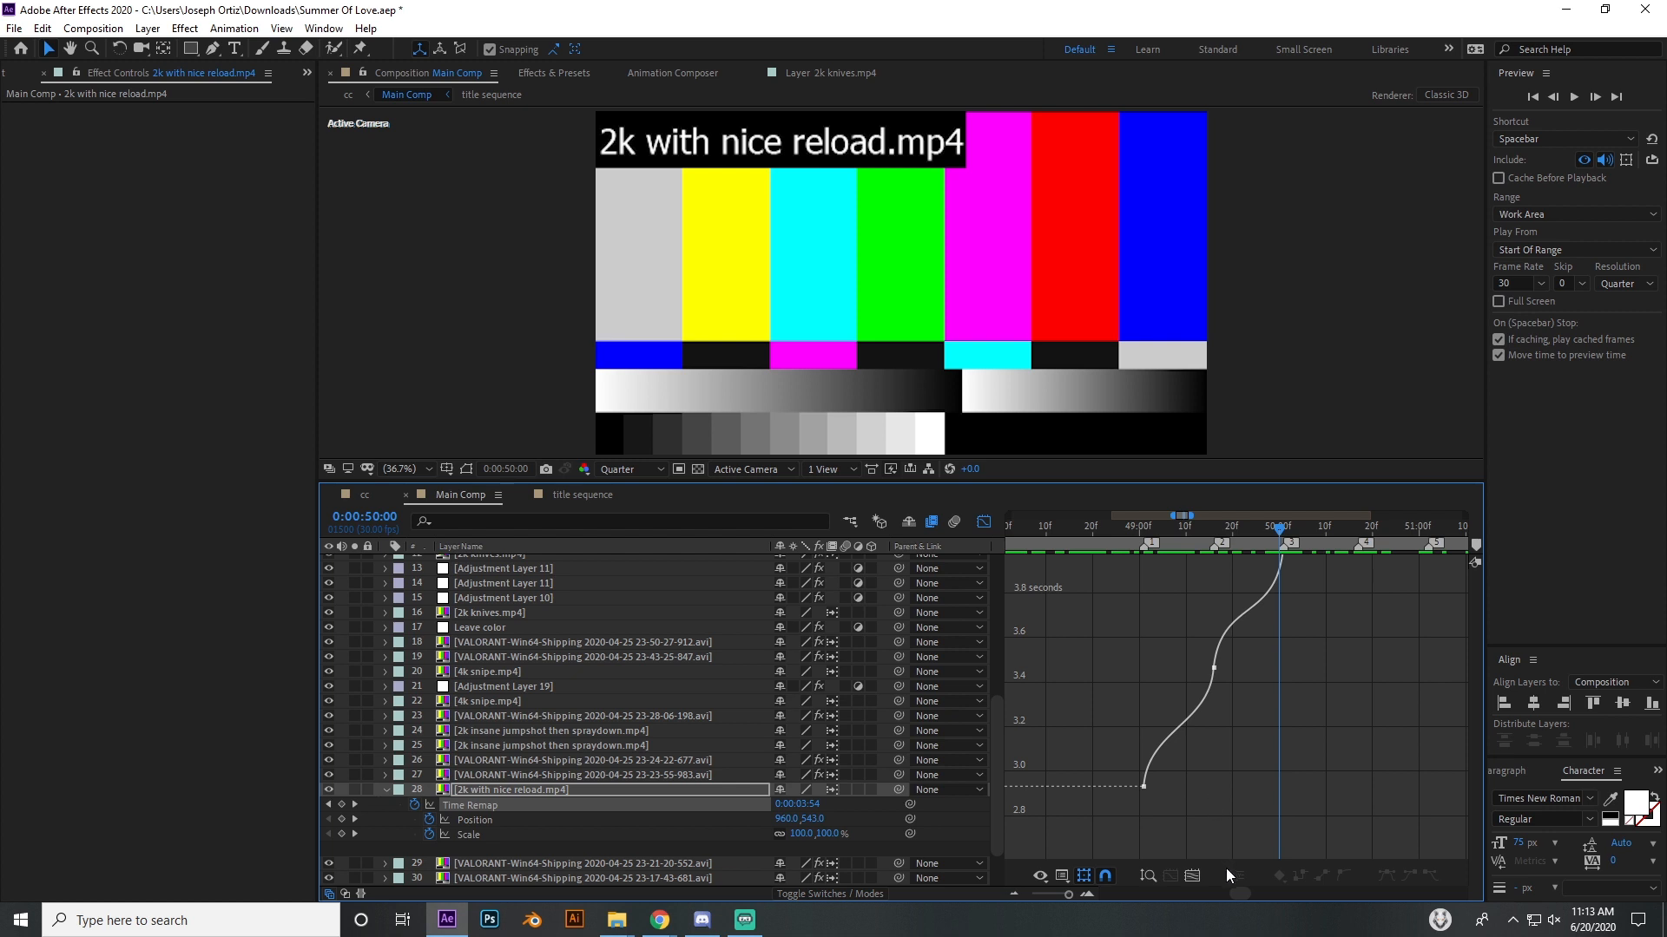
pyautogui.moveTo(1239, 892); pyautogui.dragTo(1238, 894)
pyautogui.scroll(-2, 1160, 785)
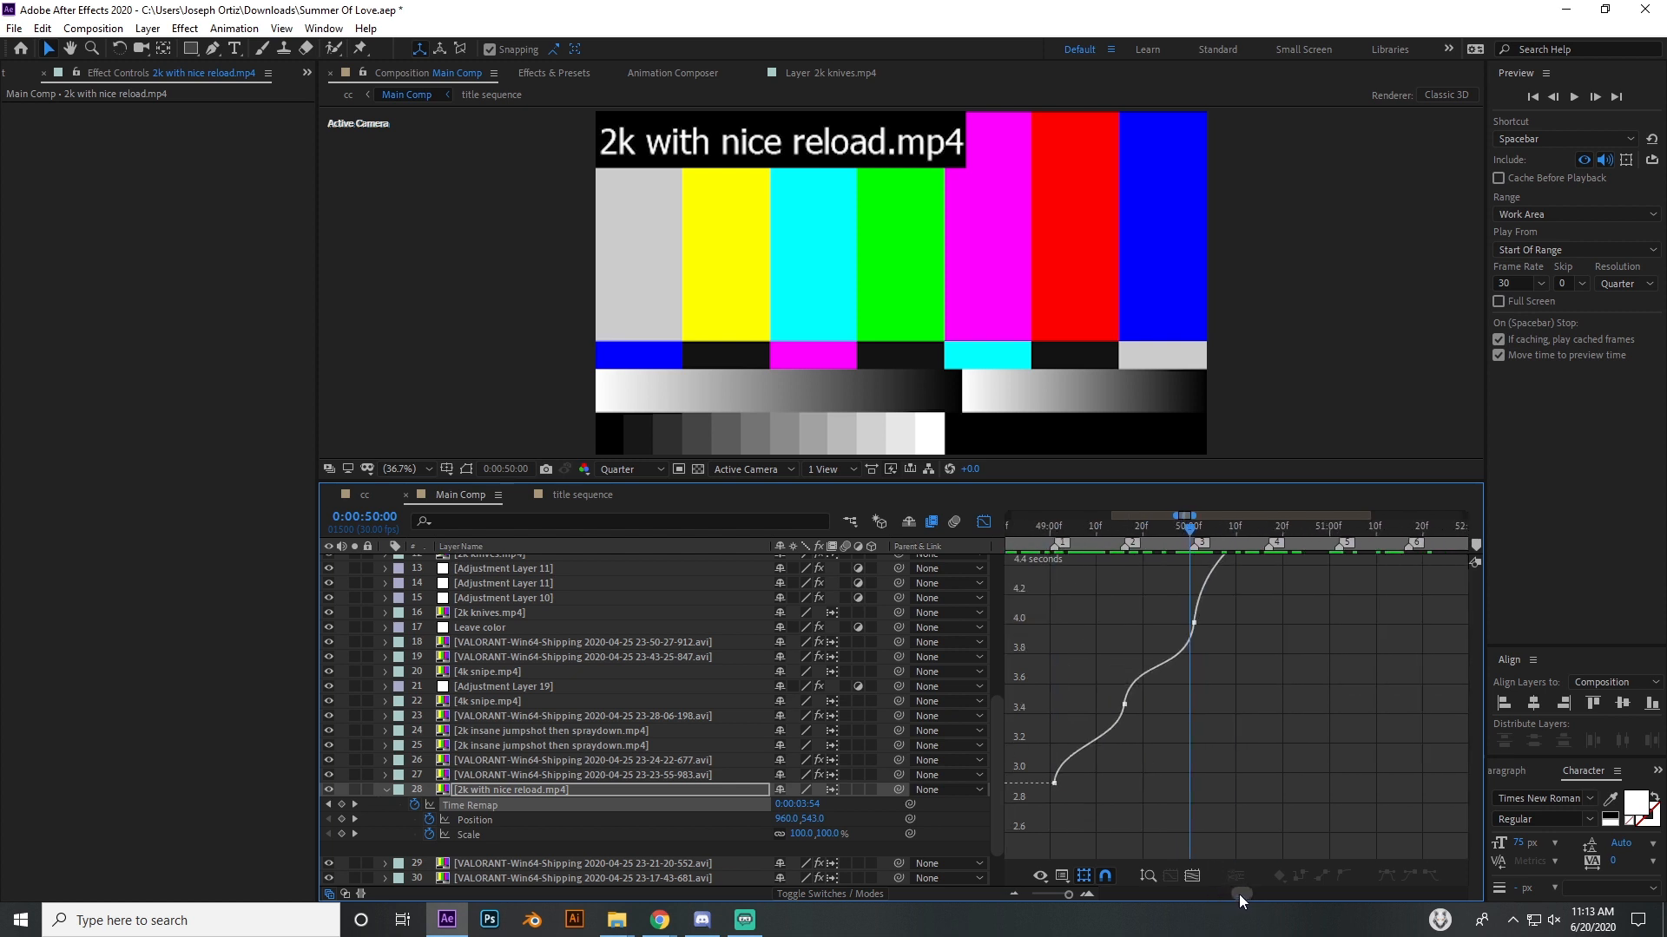
# Step: Follow the Time Remap curve through to its last keyframe, then return from the Graph Editor to the layer bars
pyautogui.scroll(4, 1208, 782)
pyautogui.scroll(-3, 1208, 781)
pyautogui.scroll(3, 1211, 785)
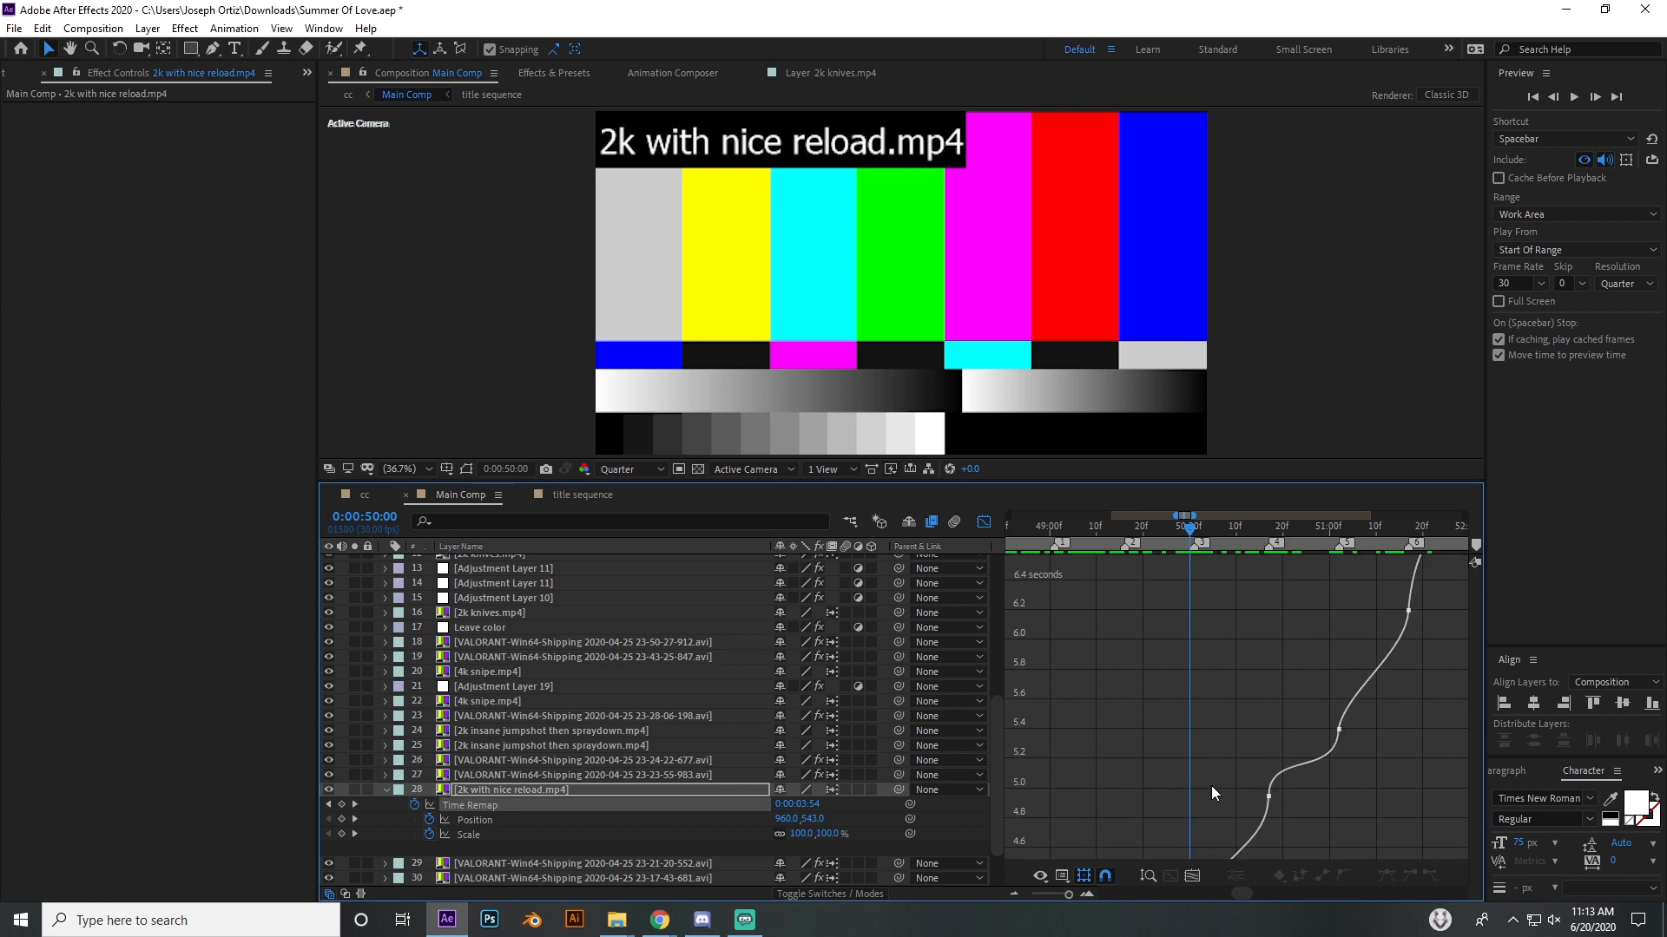
pyautogui.moveTo(1235, 898); pyautogui.dragTo(1244, 898)
pyautogui.scroll(2, 1236, 811)
pyautogui.scroll(6, 1210, 830)
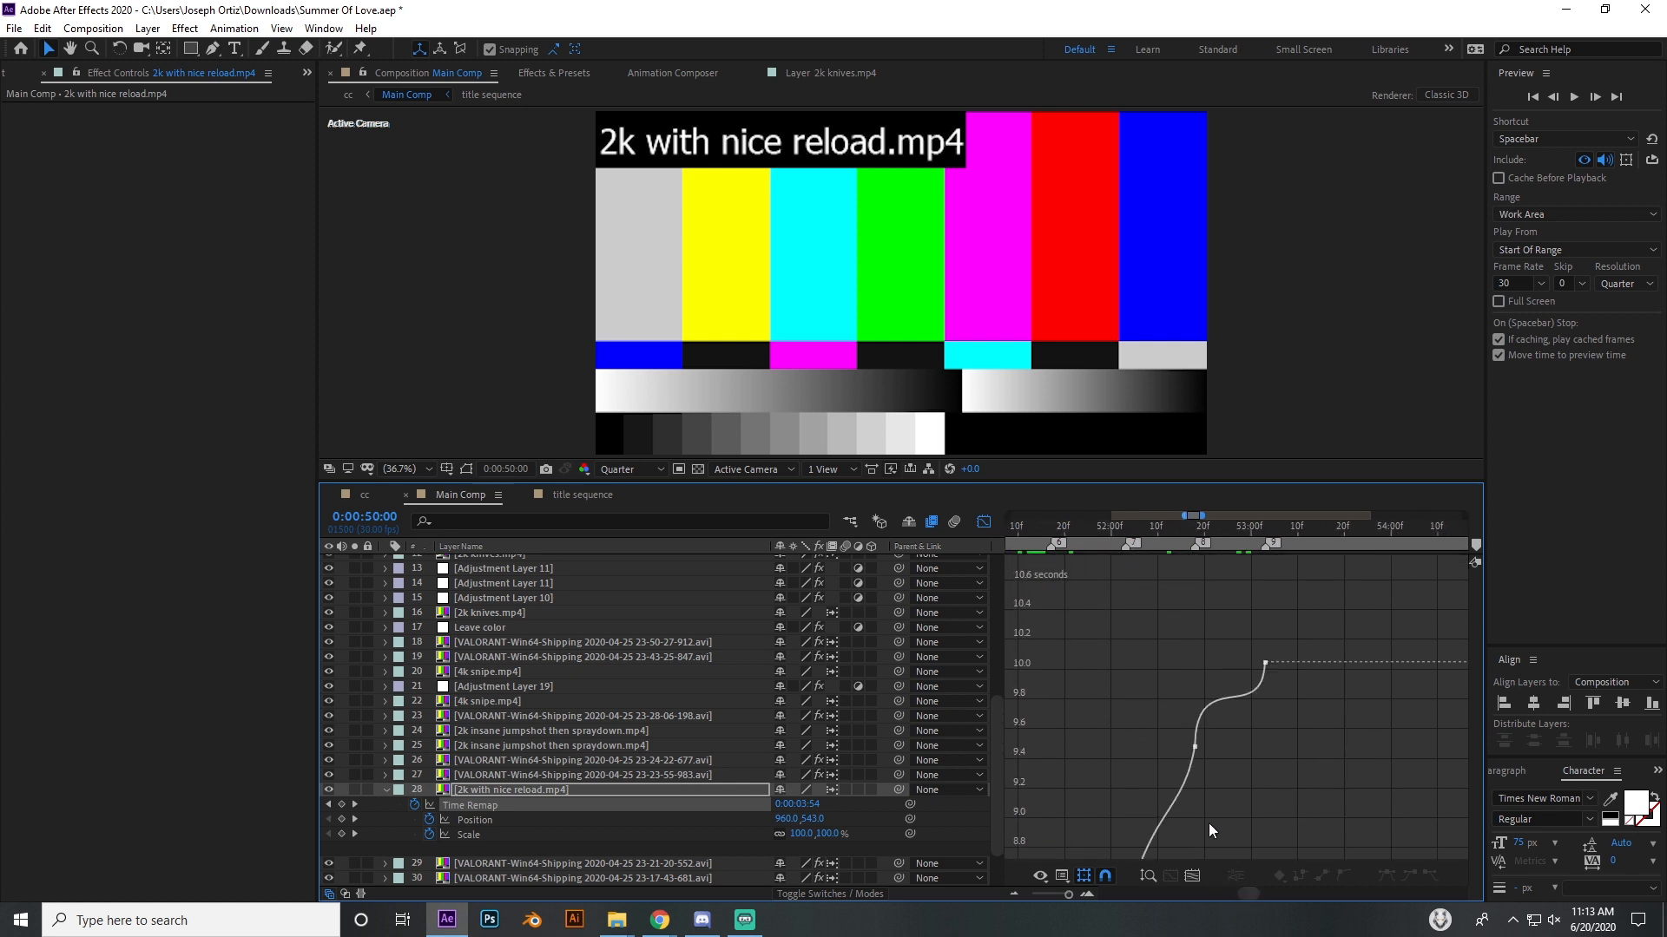
pyautogui.hotkey('shift', 'F3')
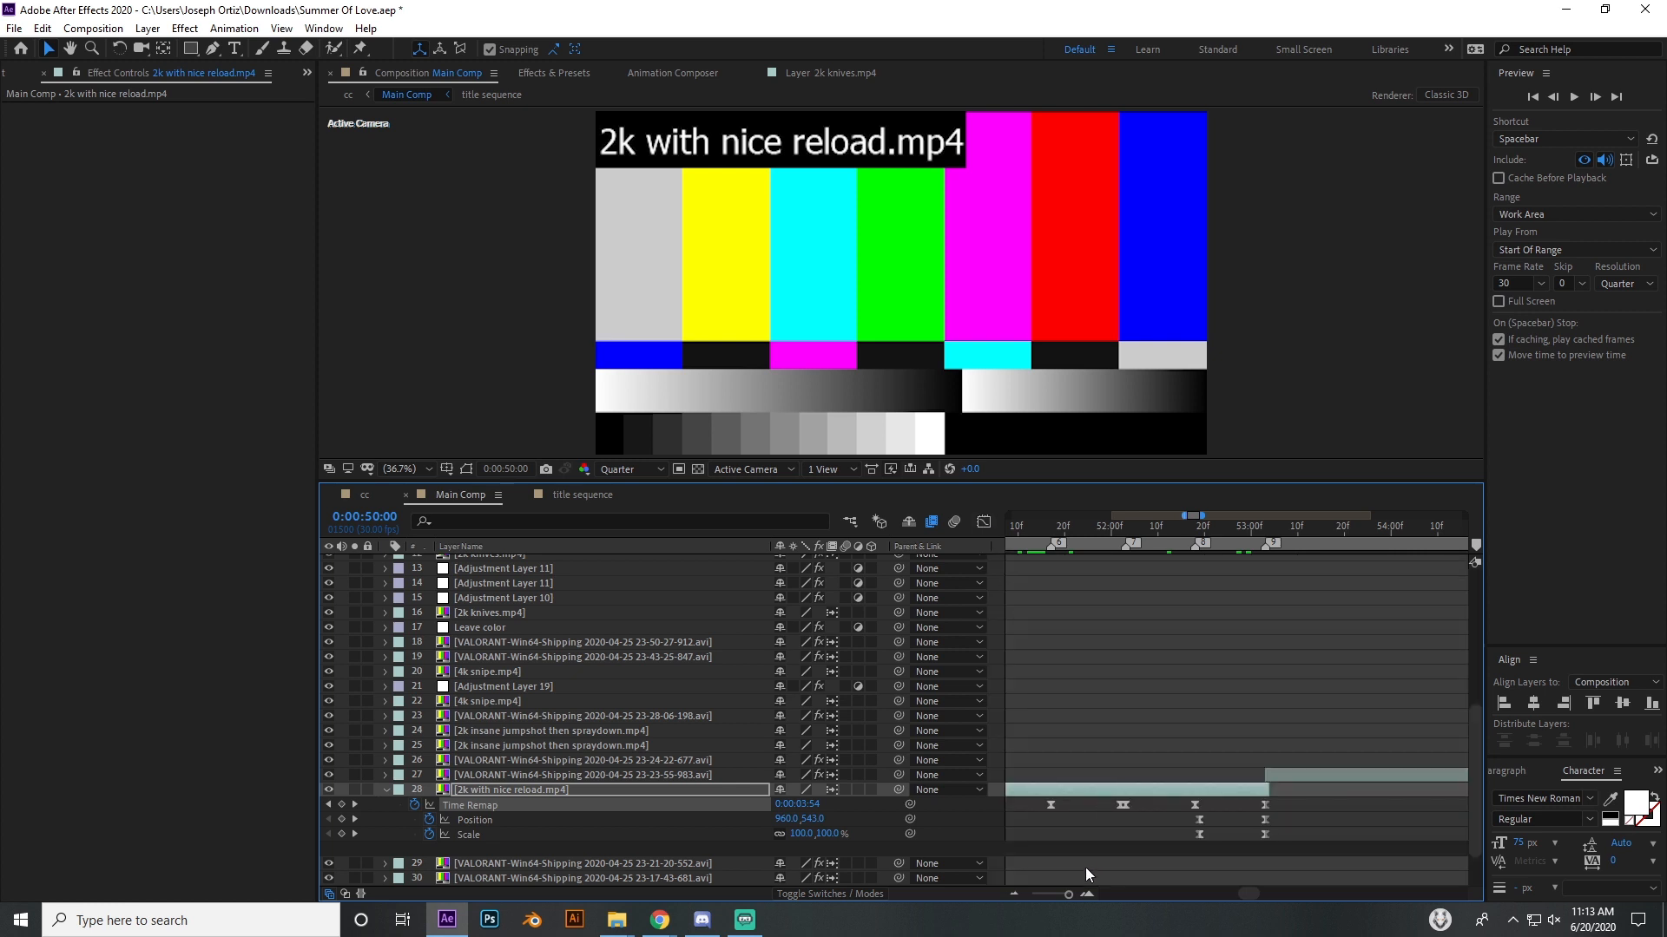
# Step: Scrub to 0:01:00:12, within the Leave color section, and select layer 25's "2k insane jumpshot then spraydown.mp4" clip
pyautogui.click(1013, 894)
pyautogui.moveTo(1247, 892); pyautogui.dragTo(1257, 892)
pyautogui.click(1013, 894)
pyautogui.click(1012, 894)
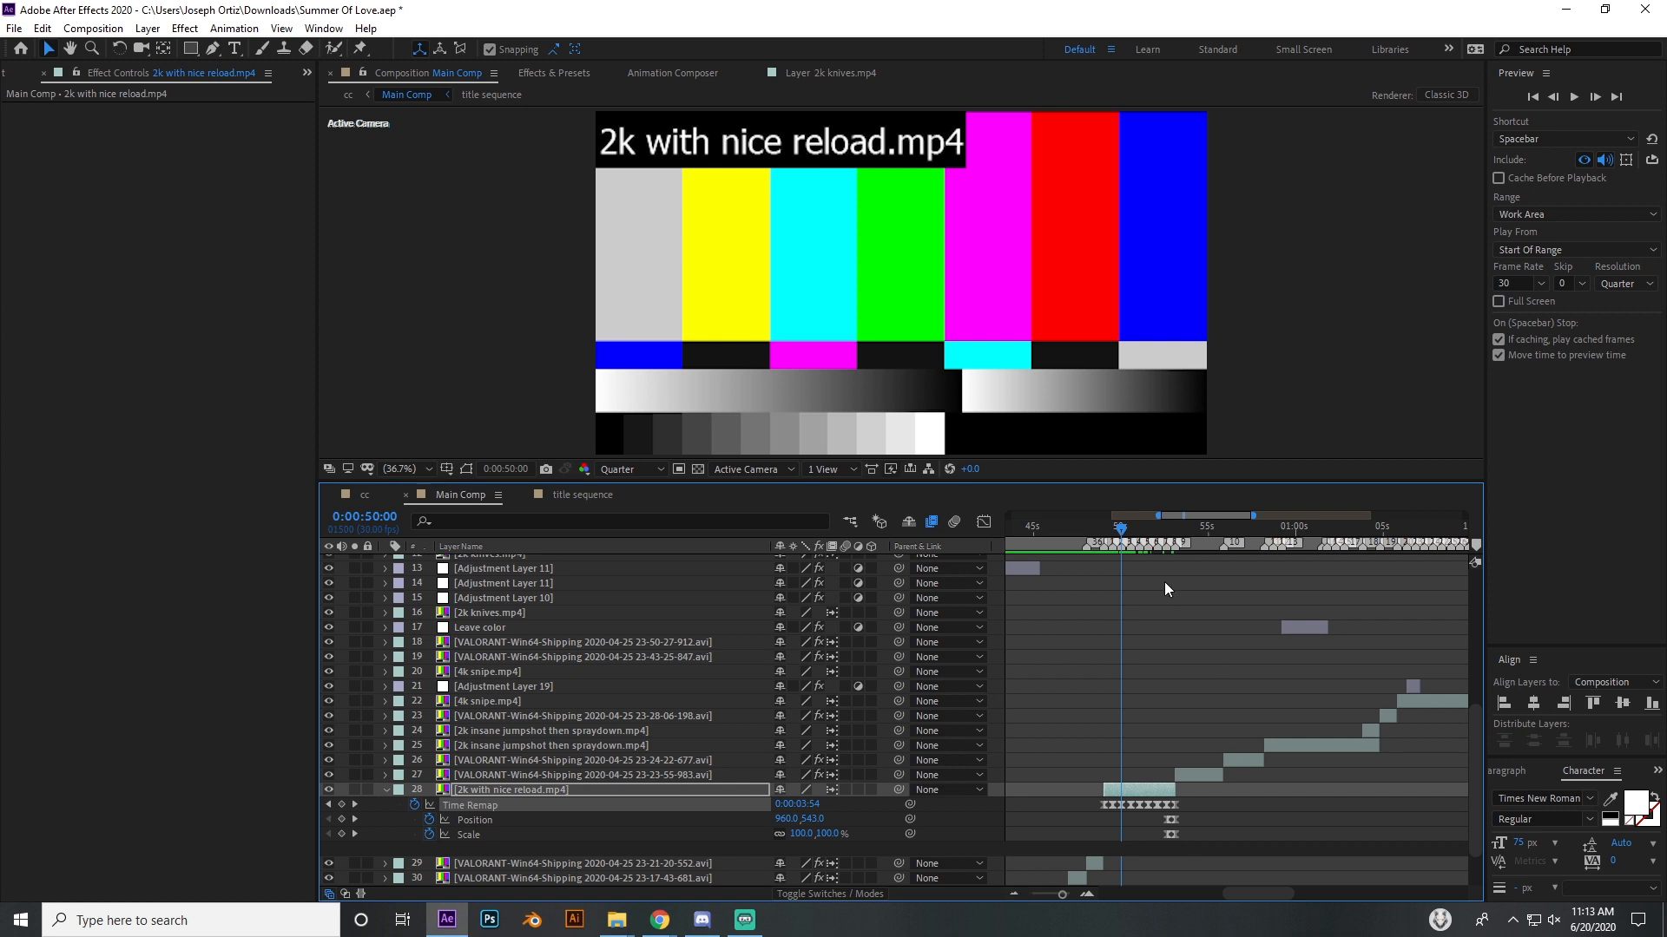
pyautogui.moveTo(1176, 533); pyautogui.dragTo(1288, 614)
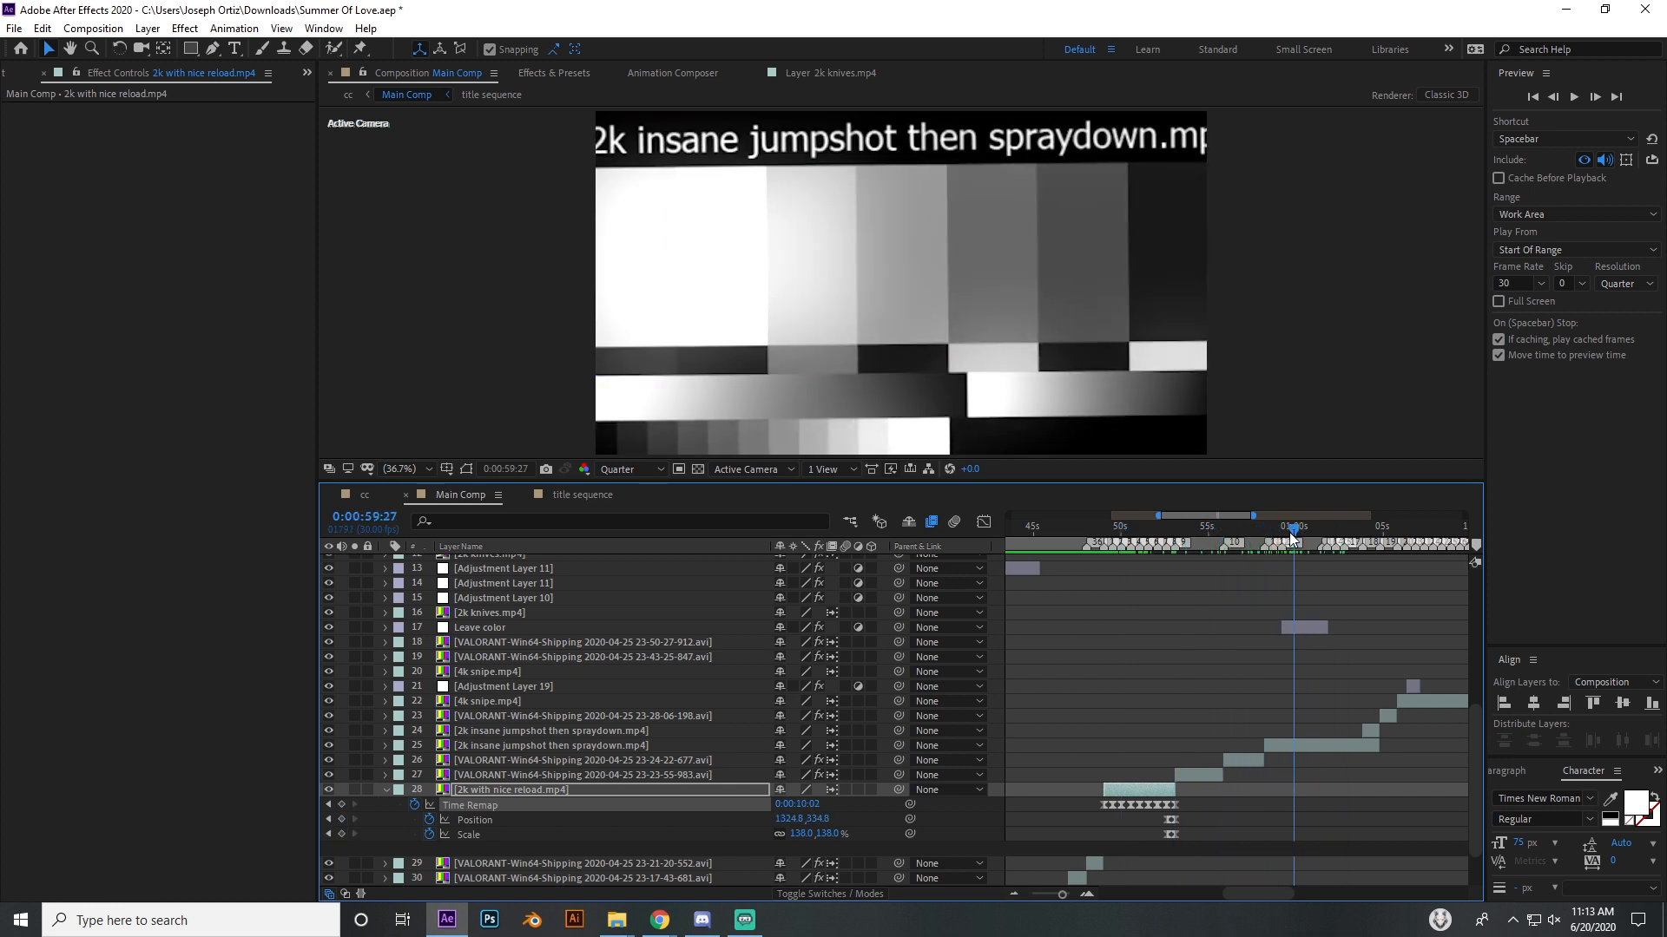
pyautogui.moveTo(1295, 536); pyautogui.dragTo(1302, 568)
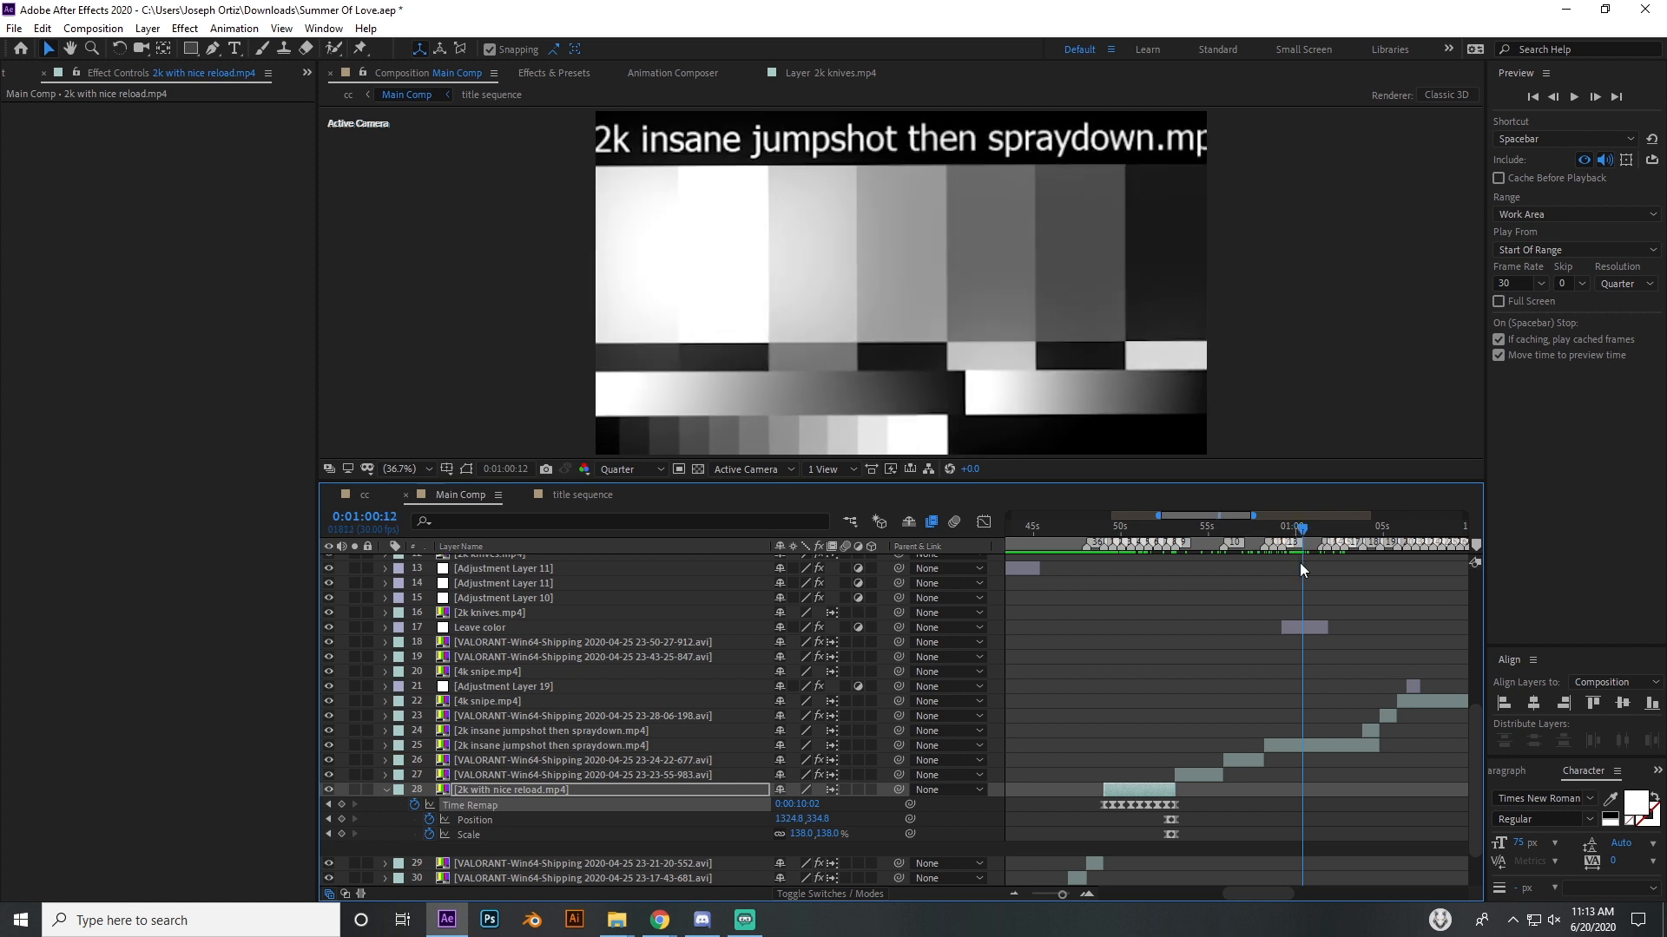
pyautogui.click(1308, 743)
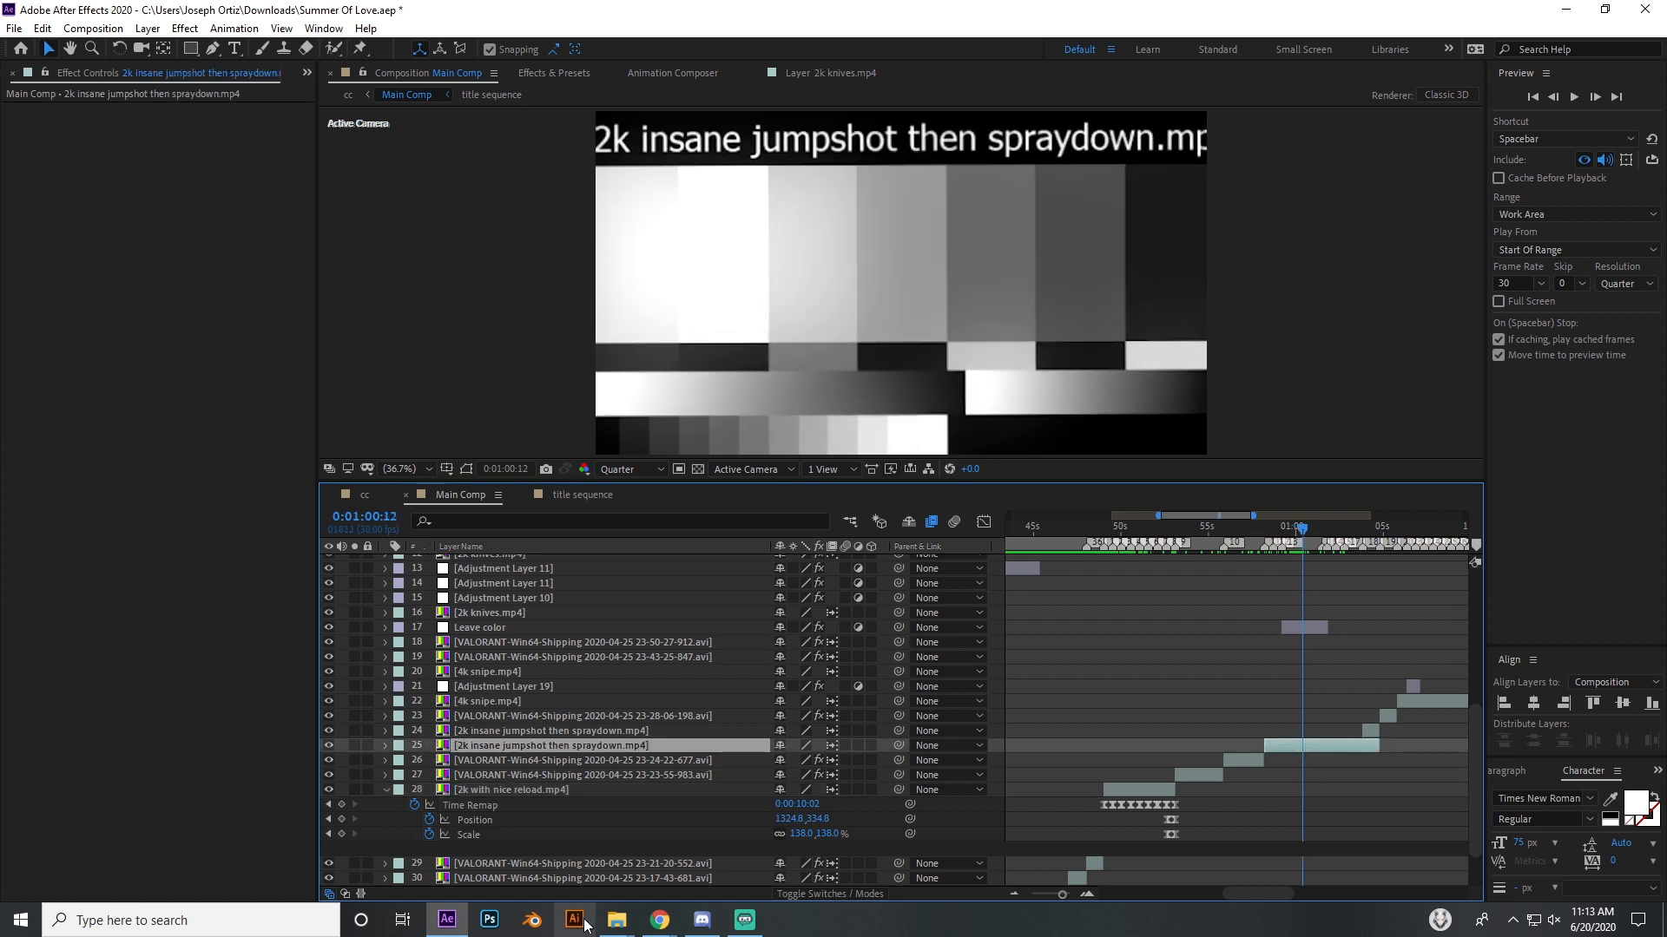
# Step: Switch to the "Summer of Love" YouTube video in Chrome and play the decolored section from about 0:23 to 0:26
pyautogui.click(659, 921)
pyautogui.click(716, 877)
pyautogui.moveTo(623, 752); pyautogui.dragTo(539, 752)
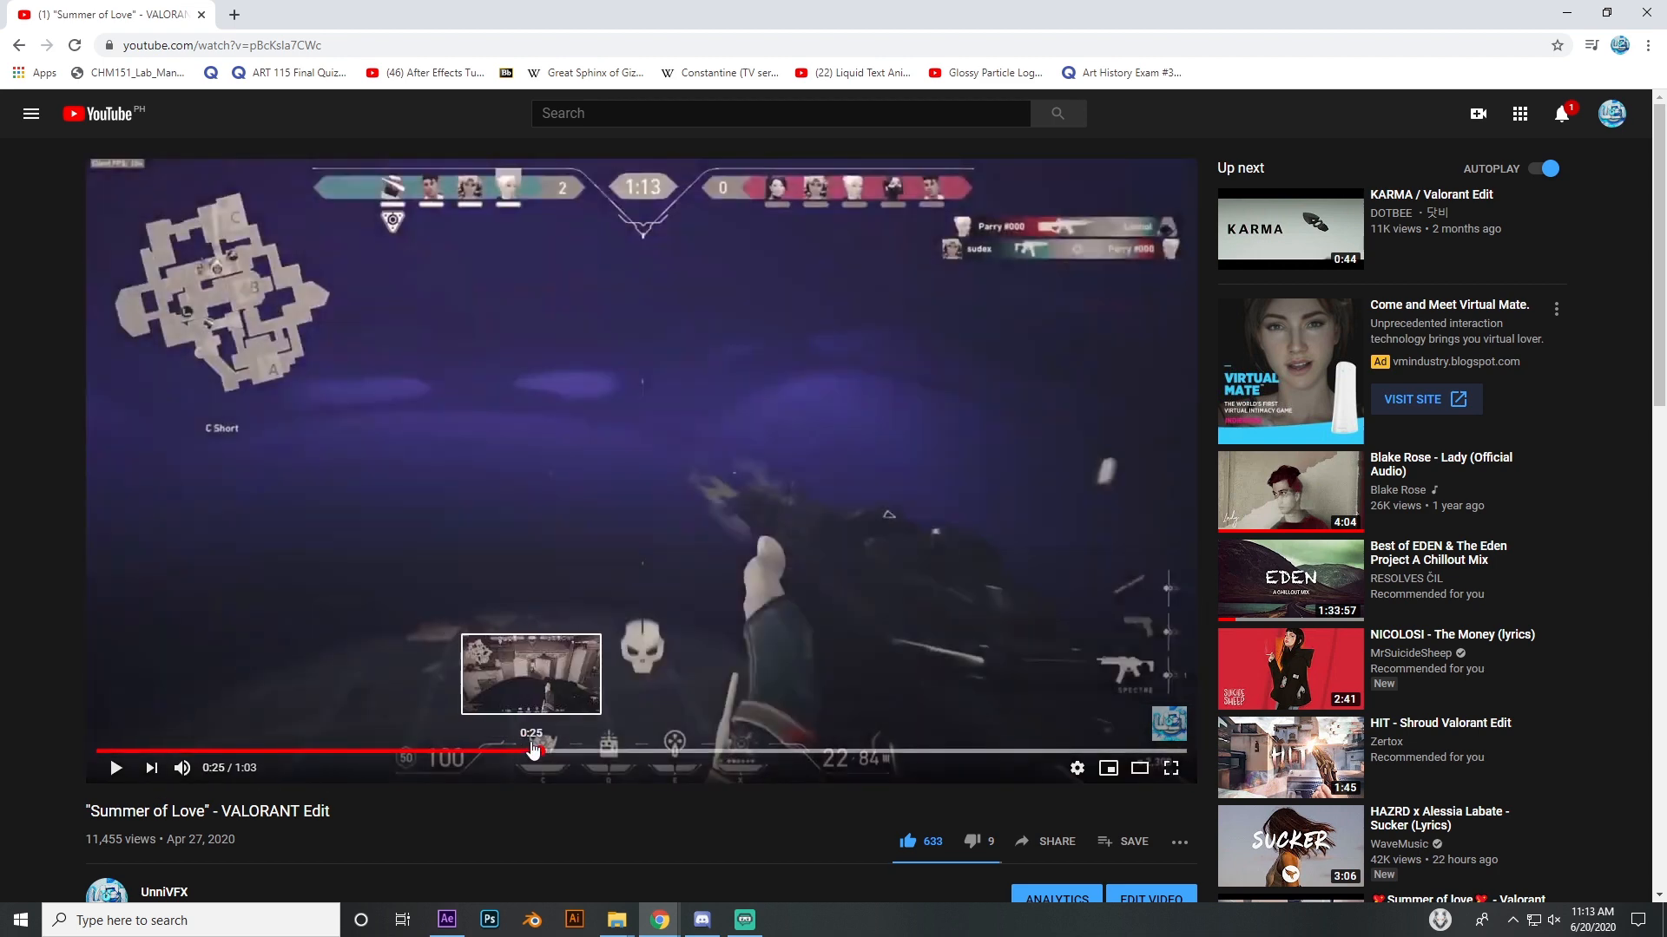
pyautogui.click(518, 751)
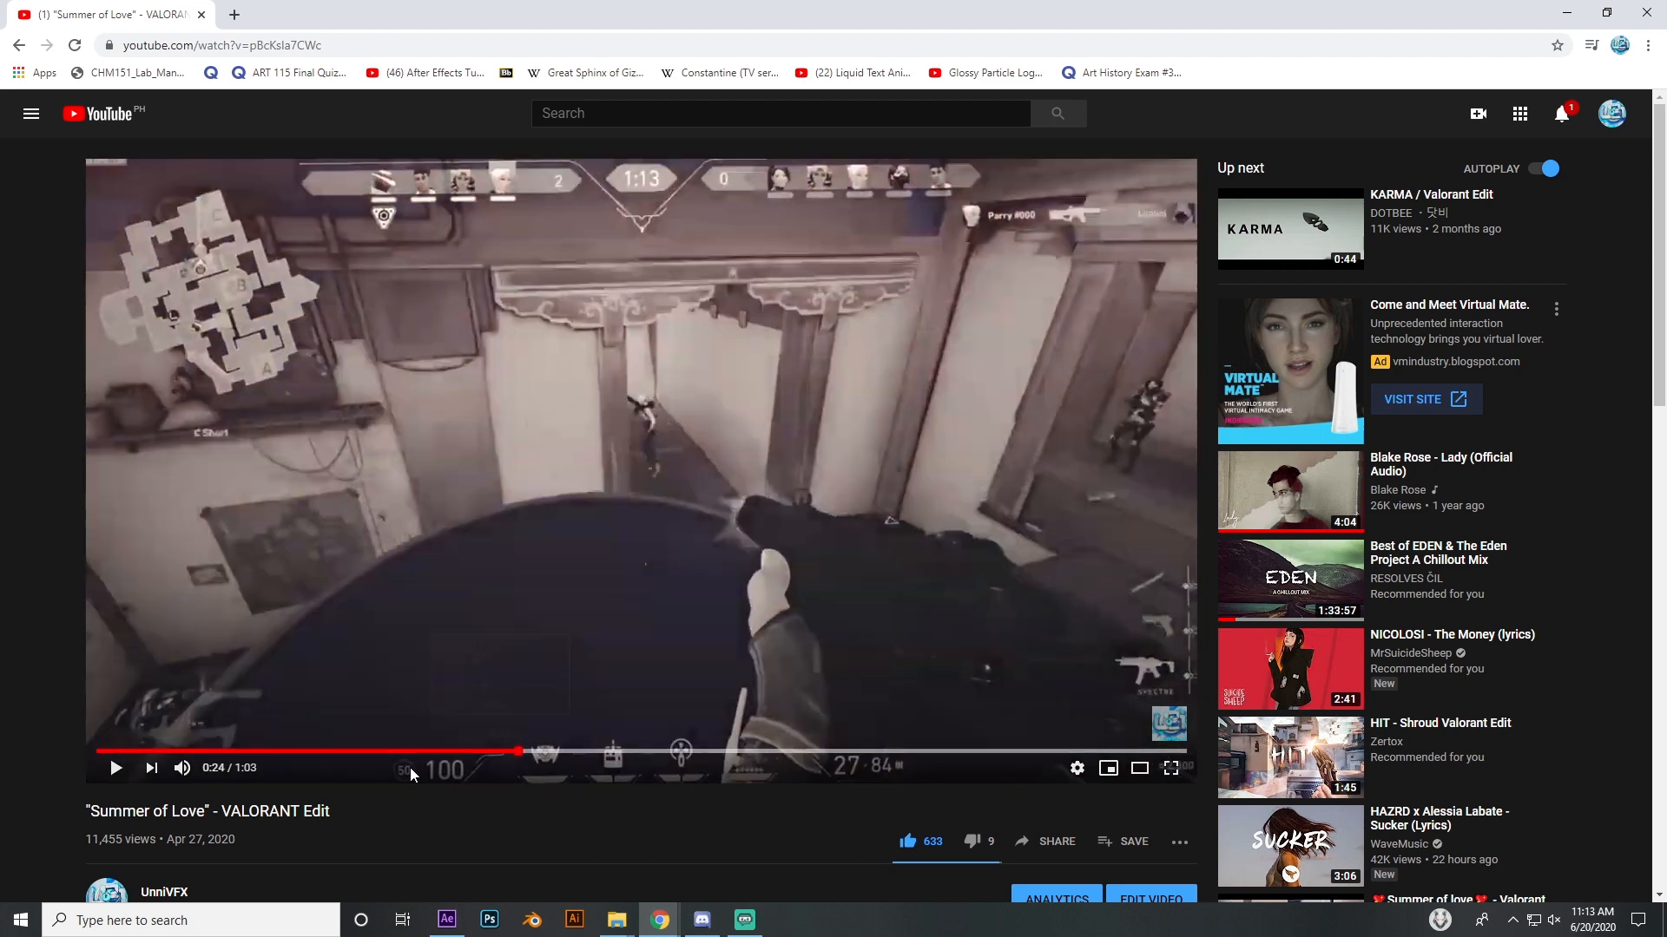
pyautogui.click(512, 752)
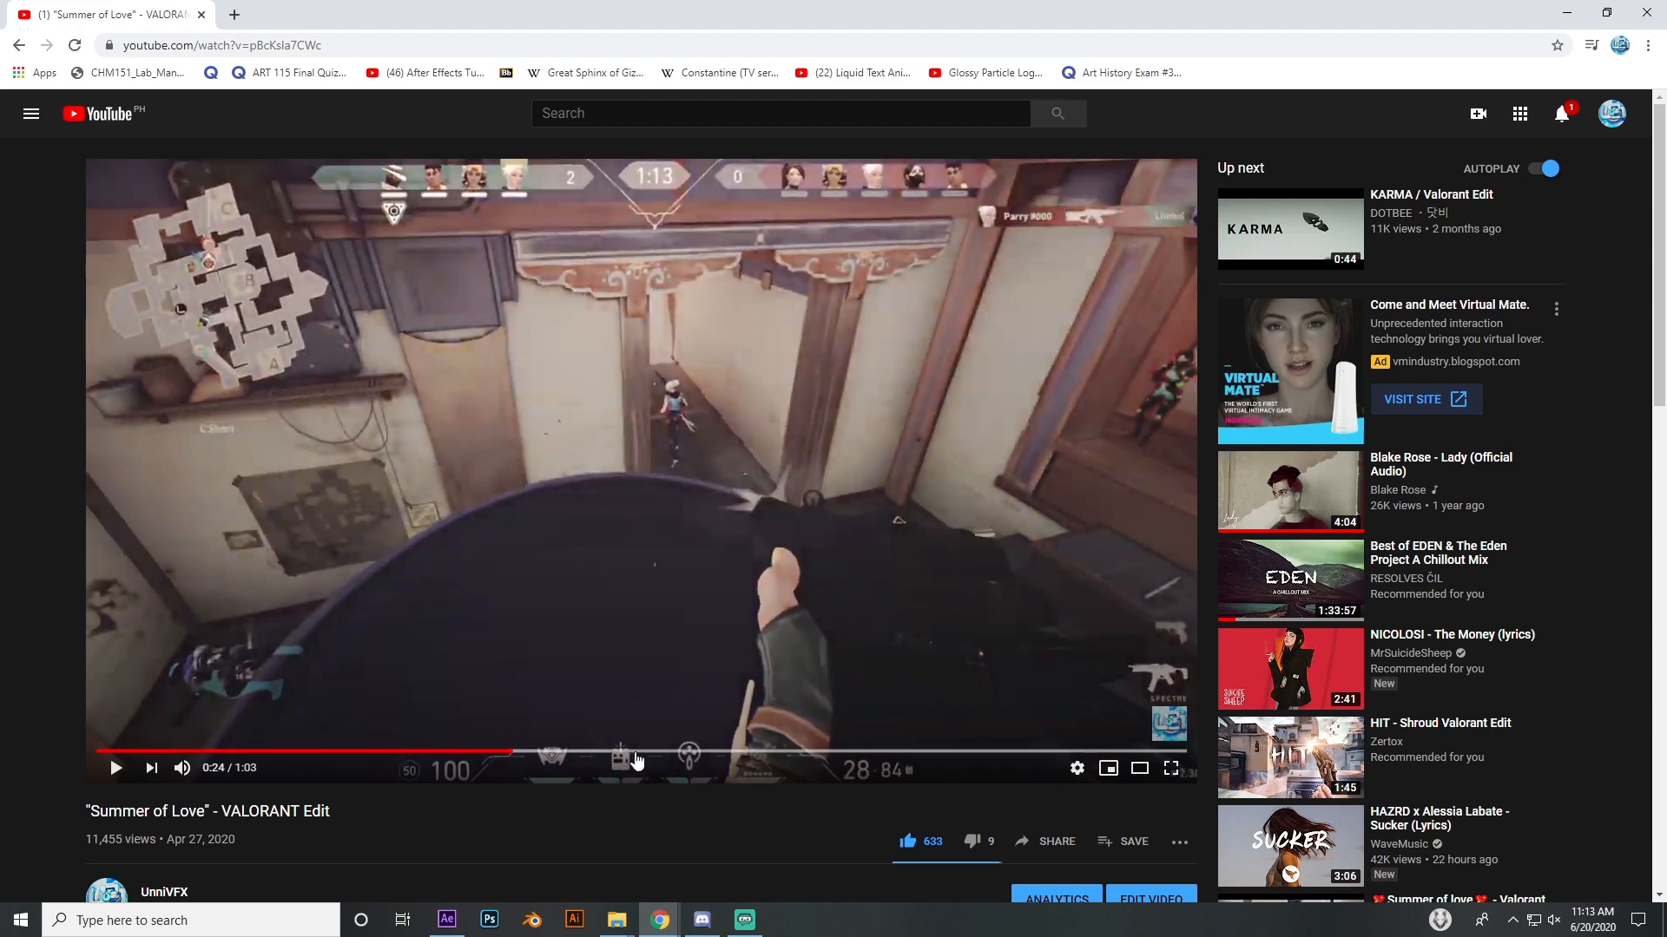
pyautogui.click(504, 752)
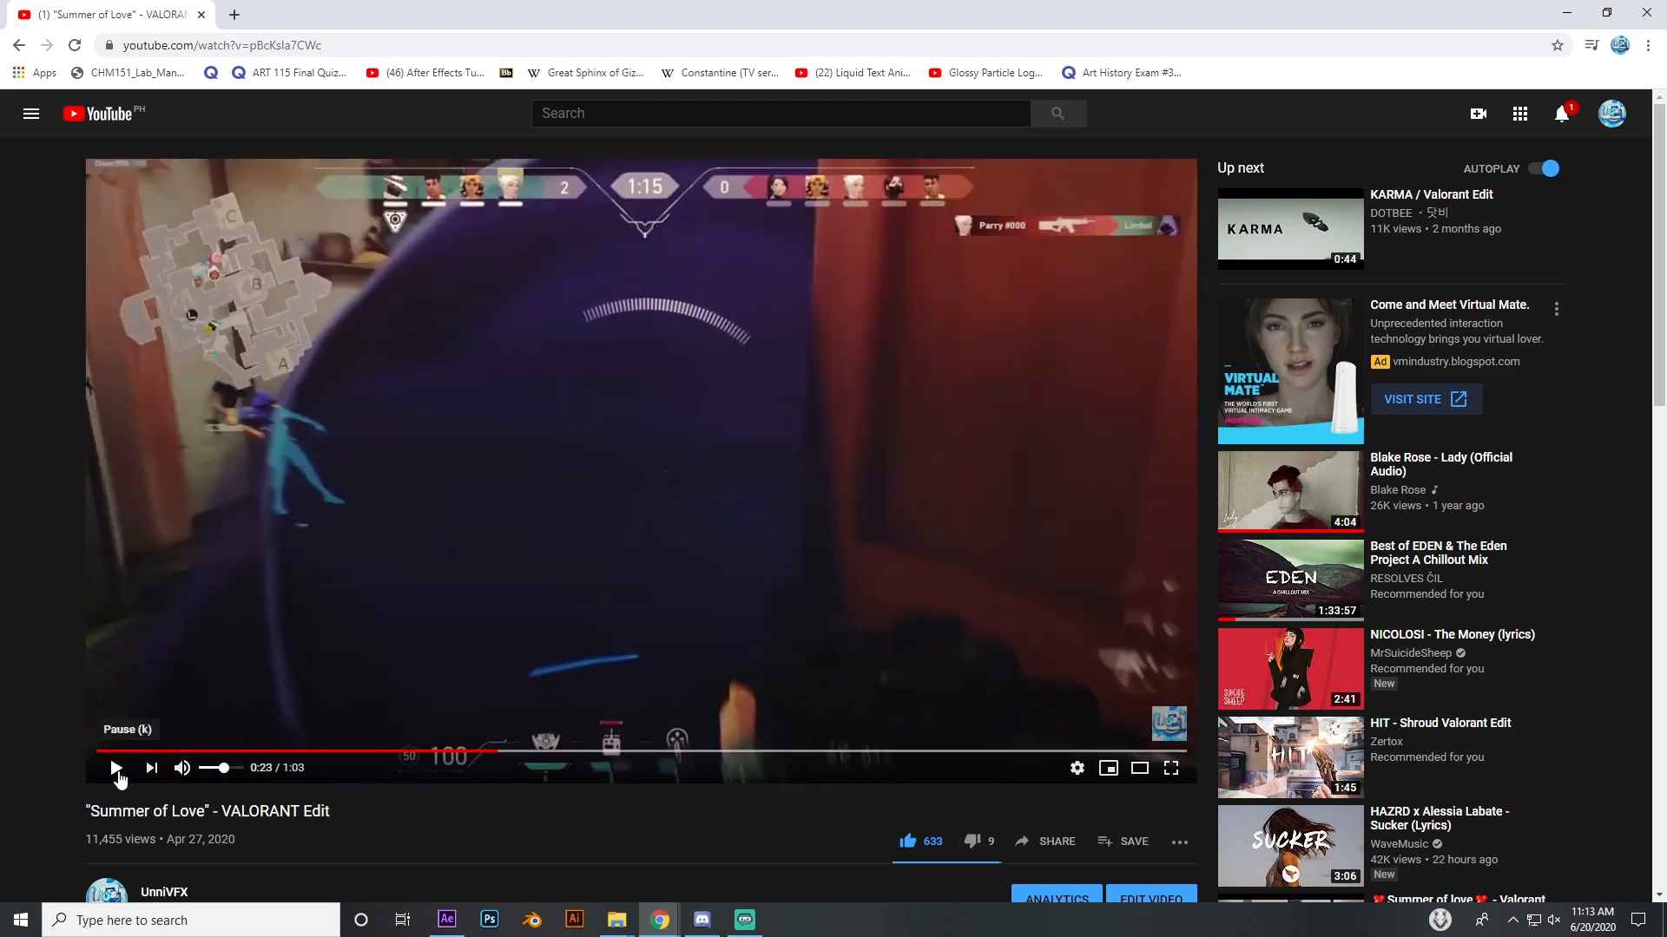
pyautogui.click(118, 772)
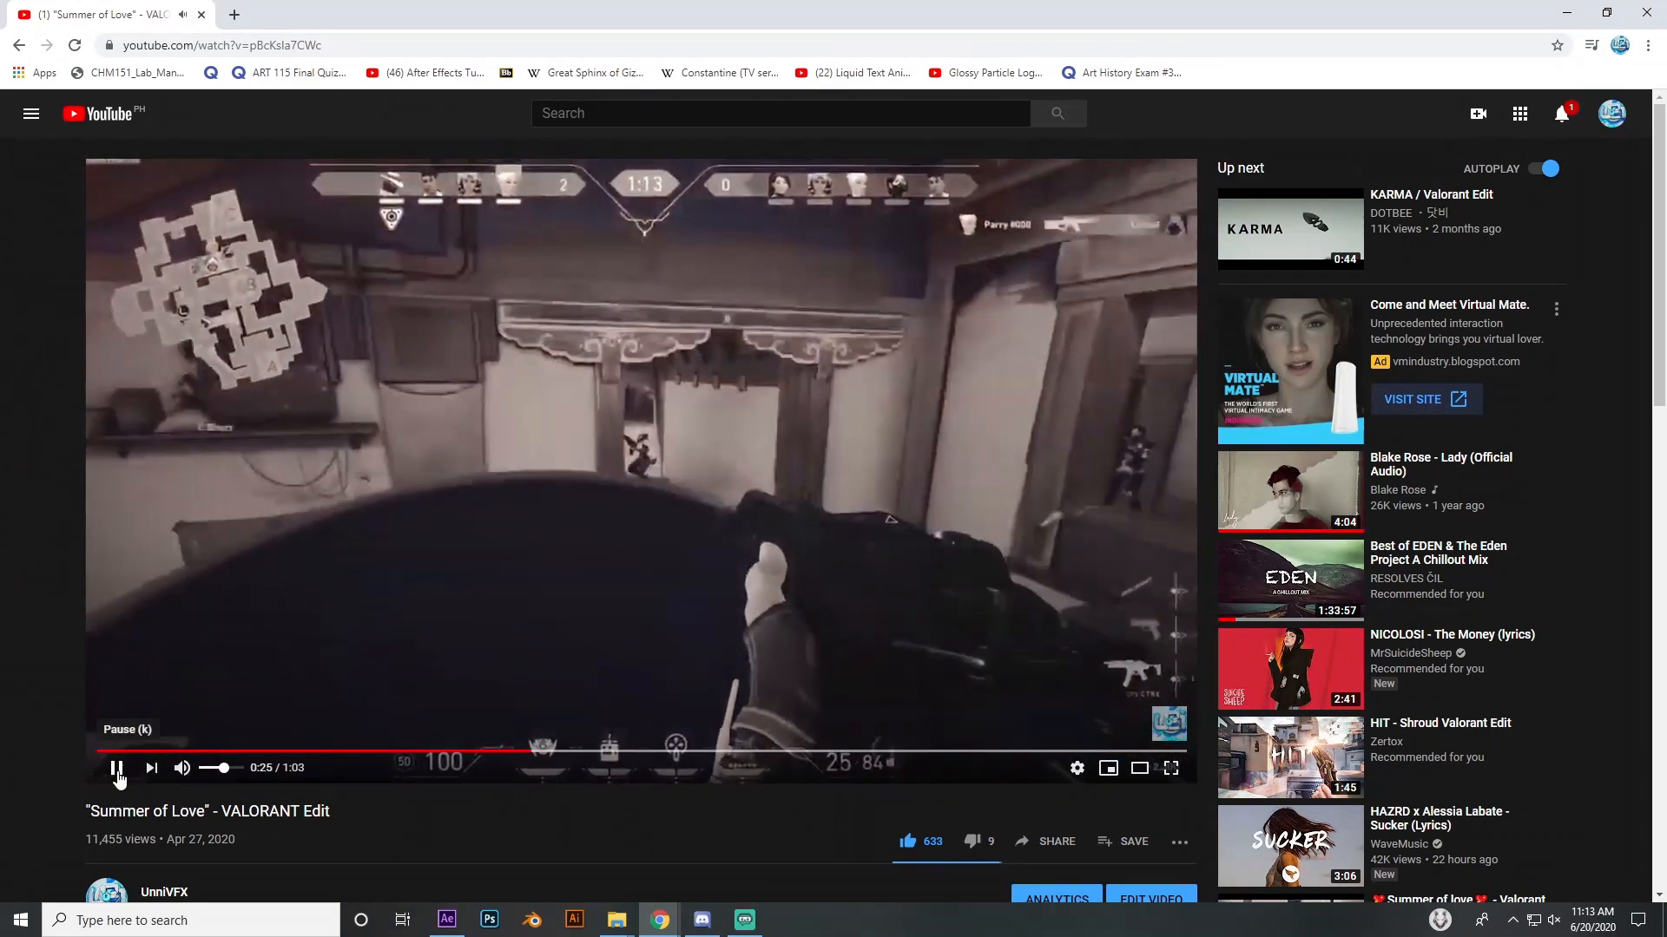
pyautogui.click(118, 771)
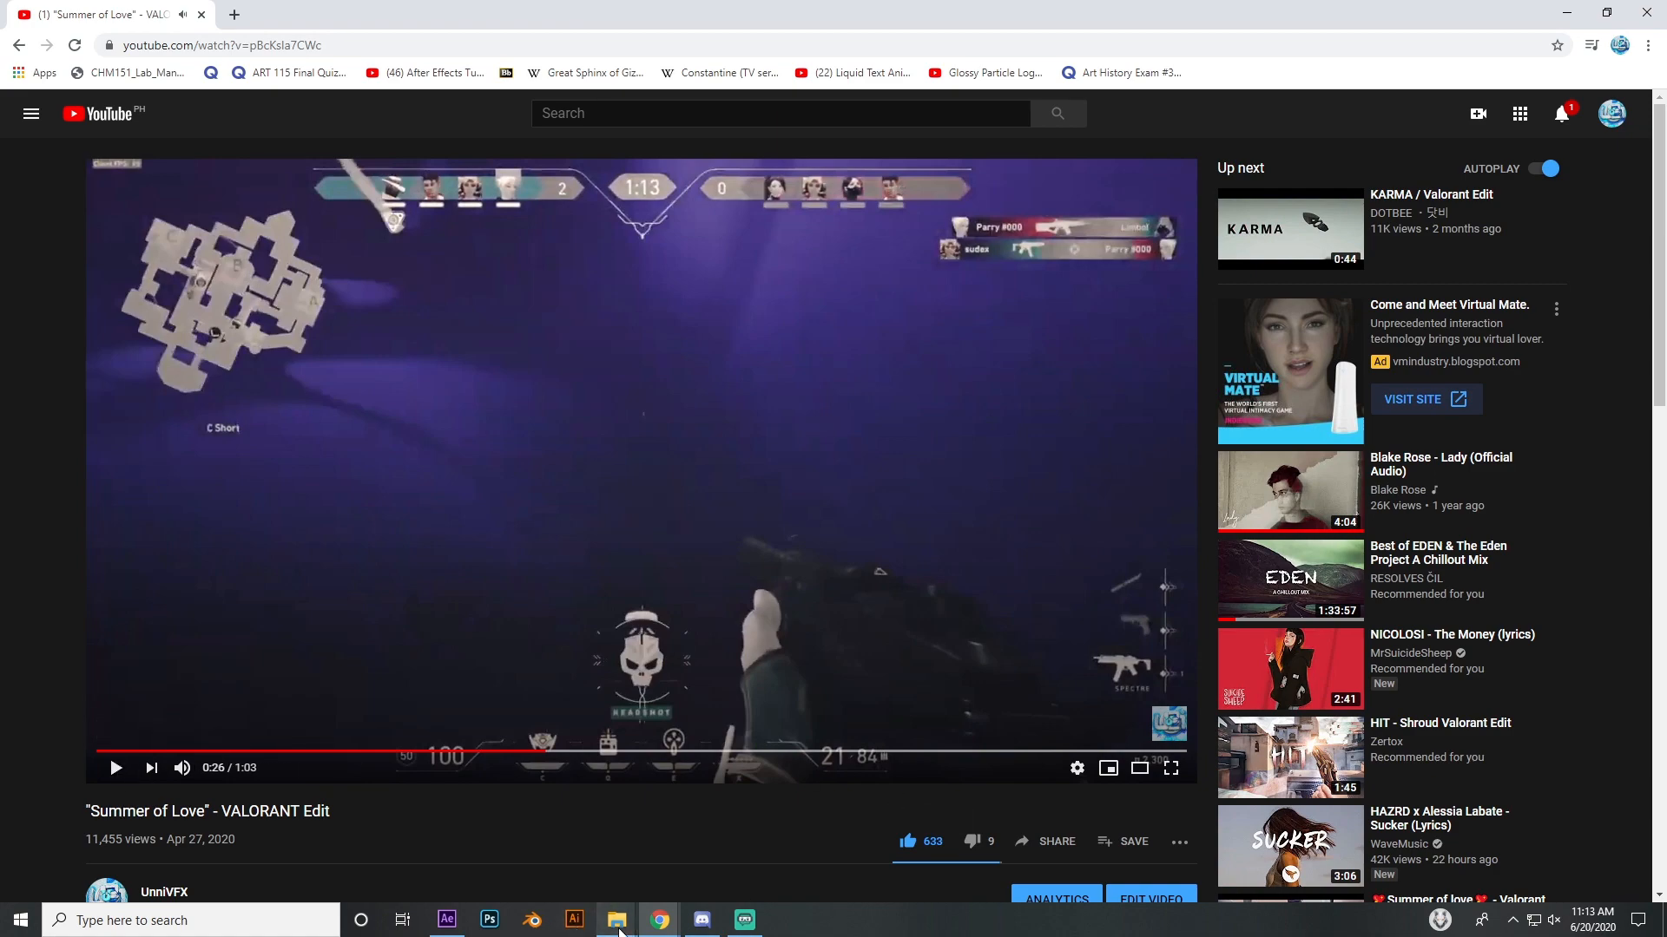
# Step: Return to After Effects, select the Leave color layer and scrub to 0:01:01:01 to examine its Leave Color effect settings
pyautogui.click(446, 920)
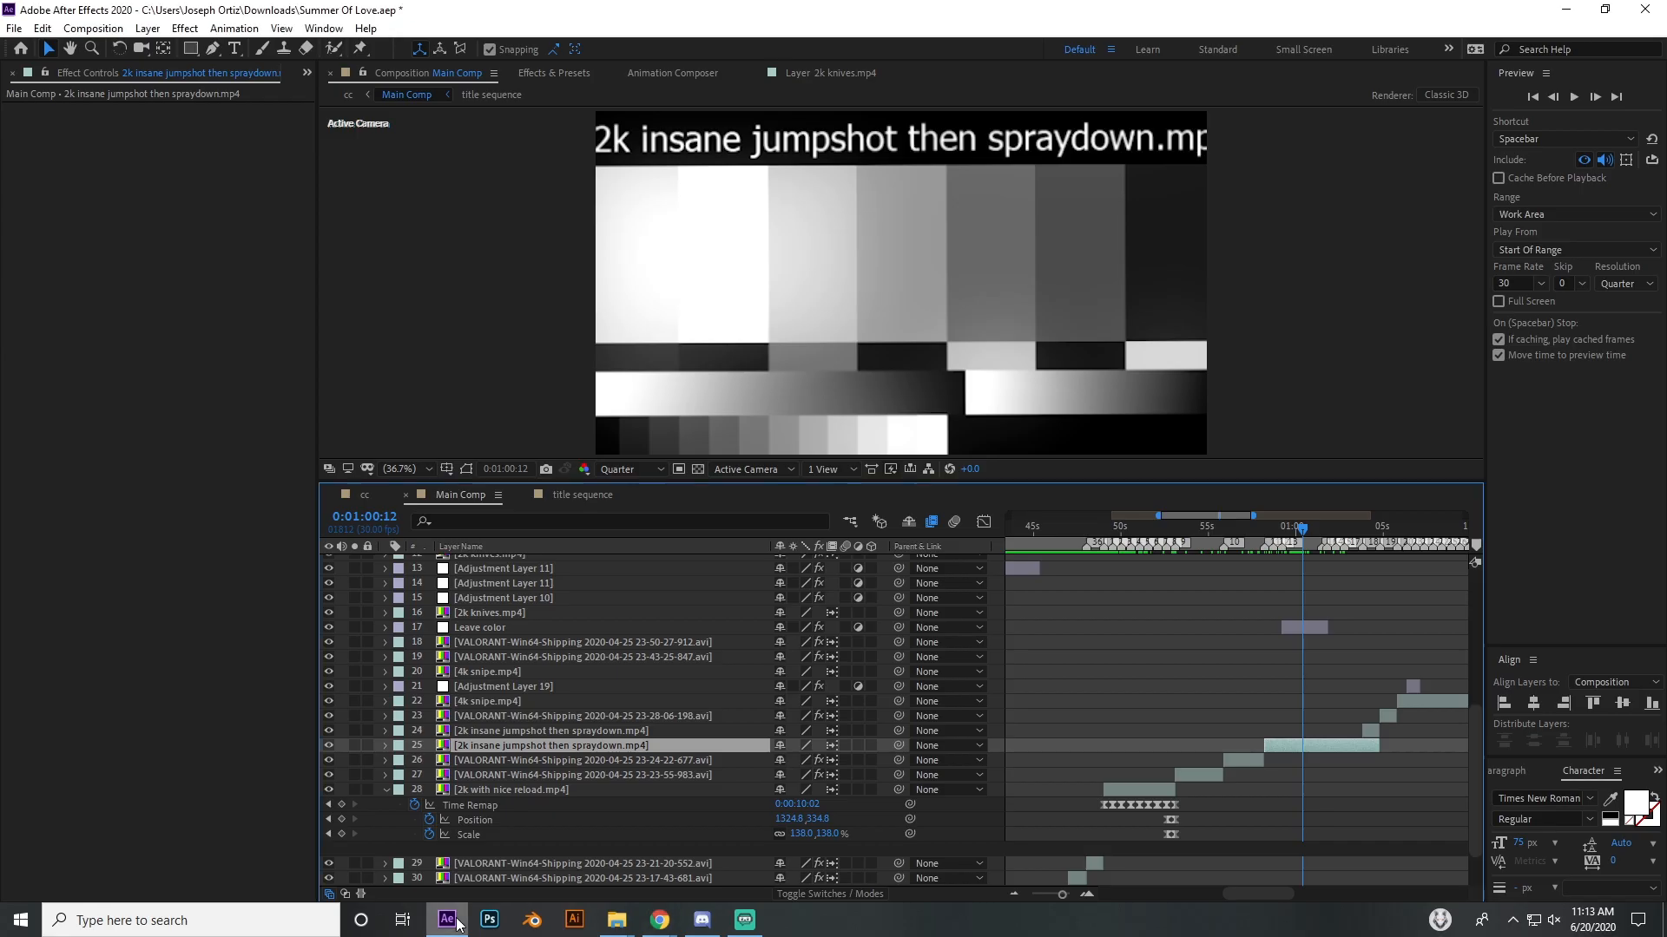
pyautogui.click(1315, 625)
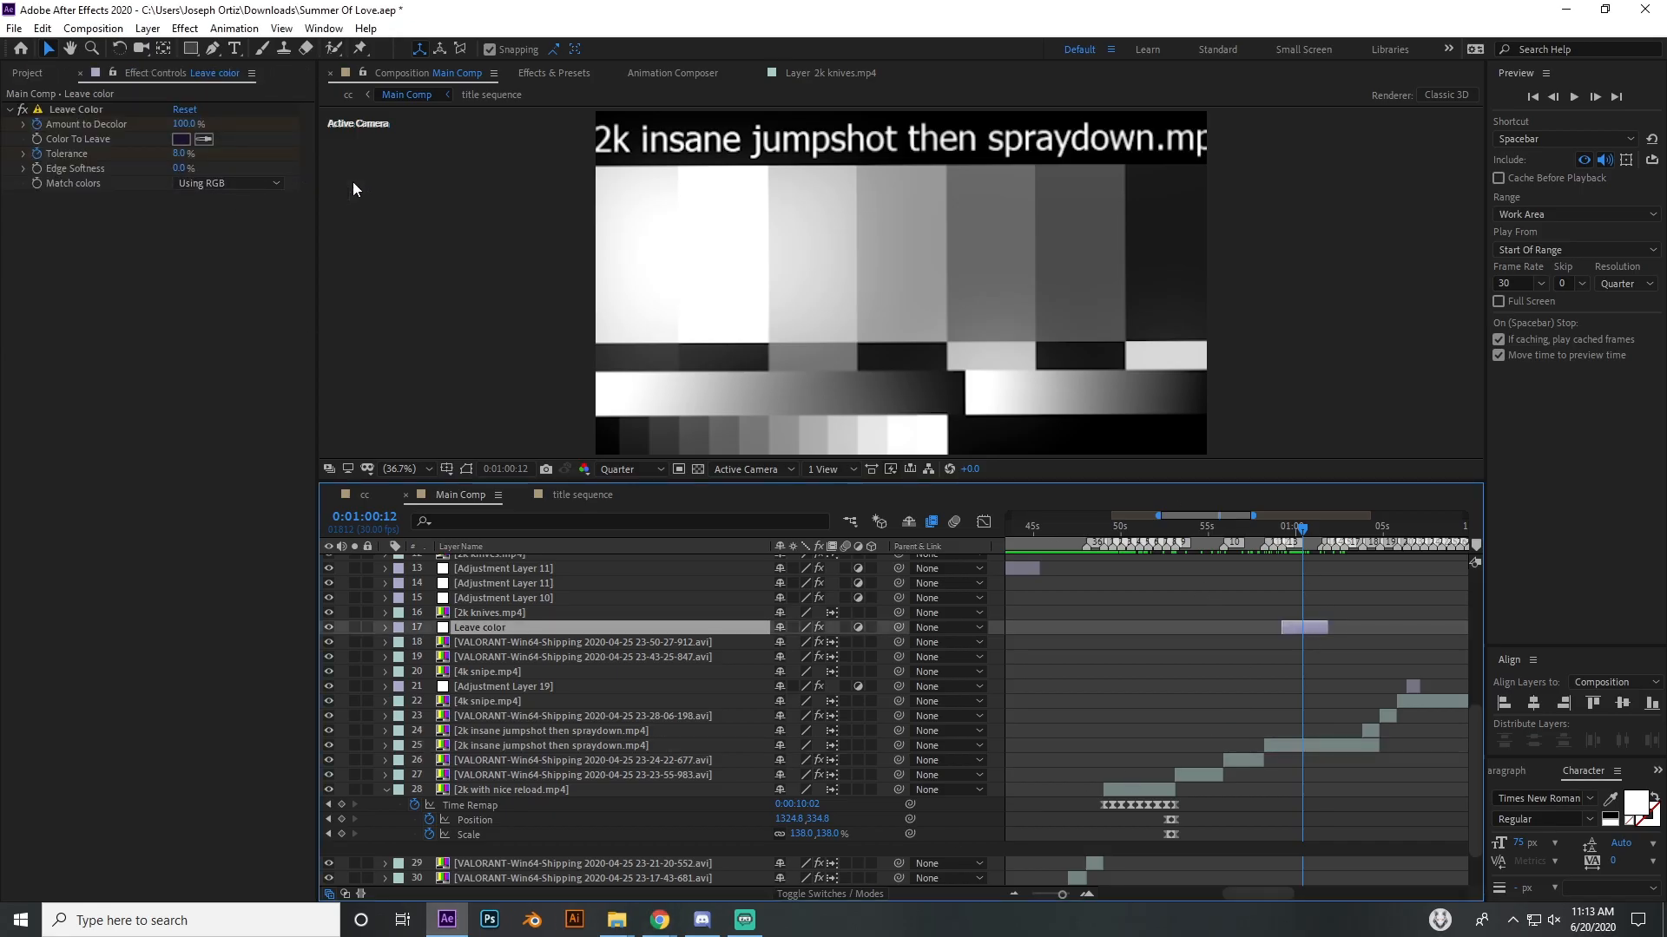
pyautogui.click(1320, 541)
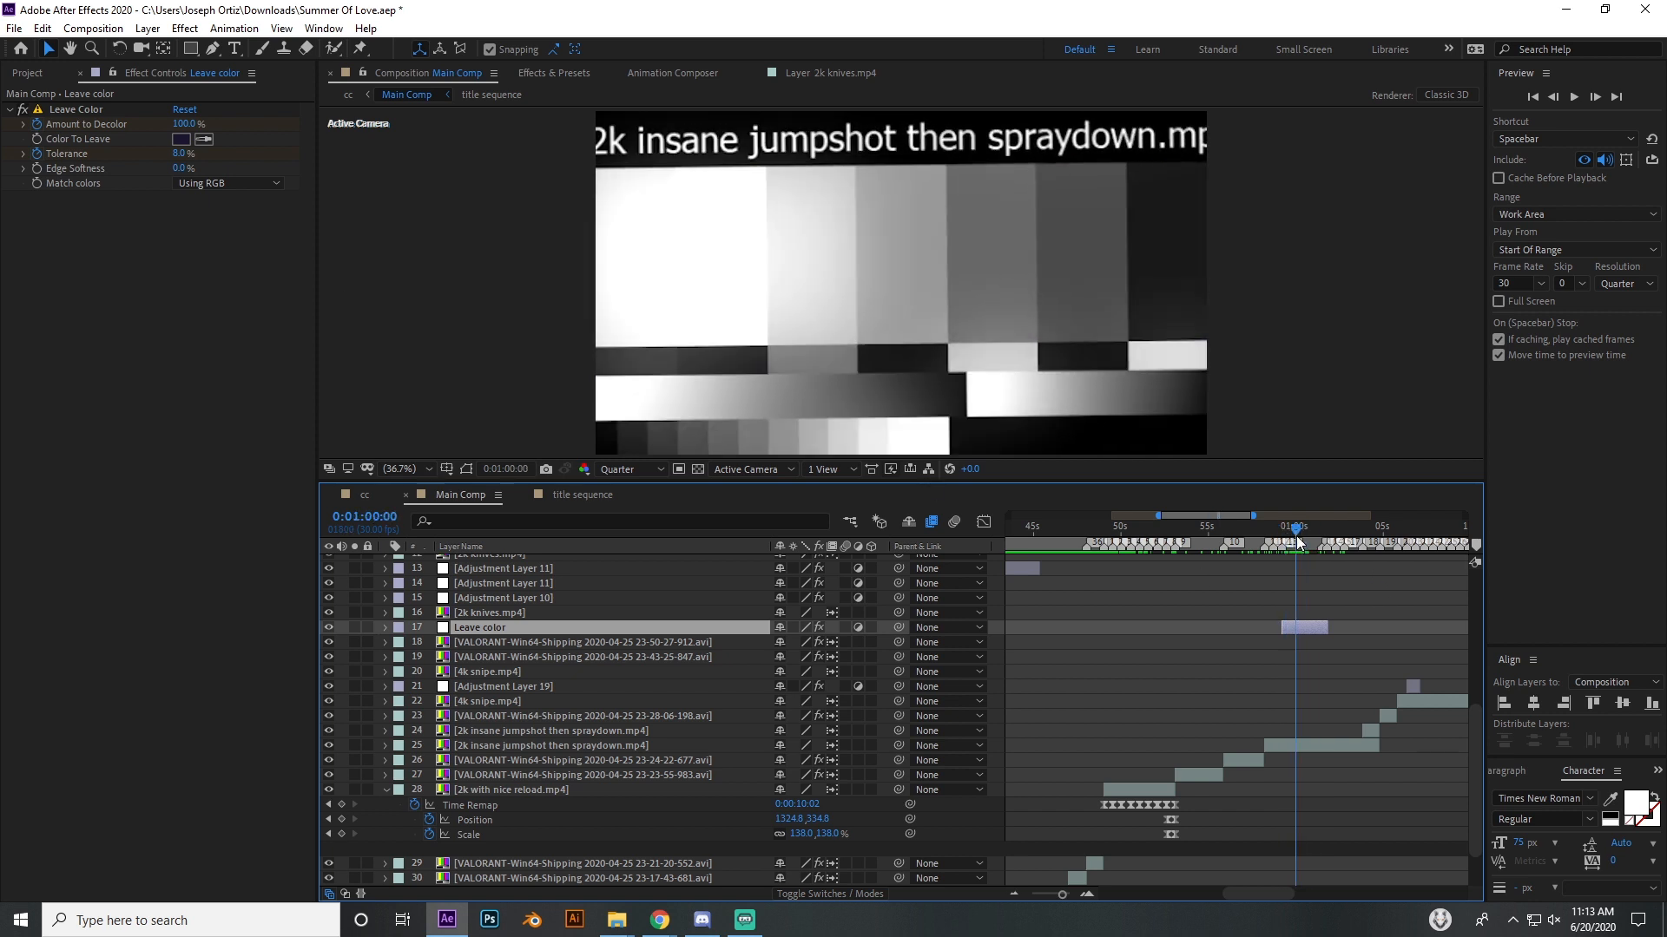
pyautogui.moveTo(1321, 545); pyautogui.dragTo(1314, 544)
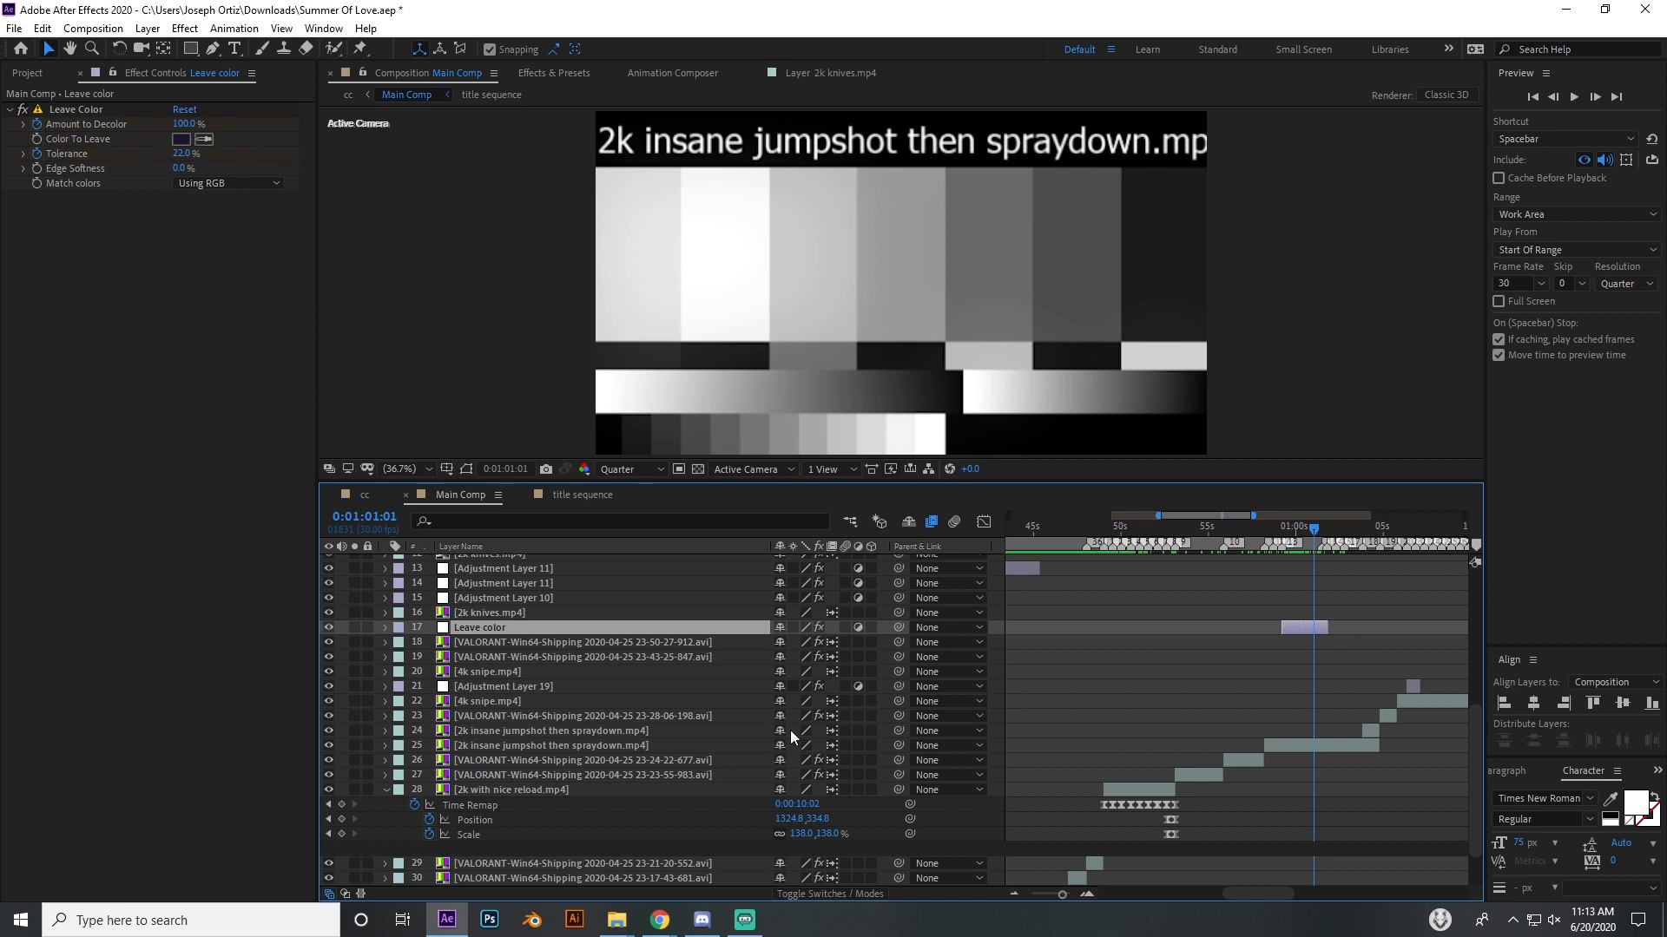
# Step: Switch back to the YouTube video in Chrome and replay the Leave Color section from 0:24 to 0:29
pyautogui.moveTo(660, 918)
pyautogui.click(719, 868)
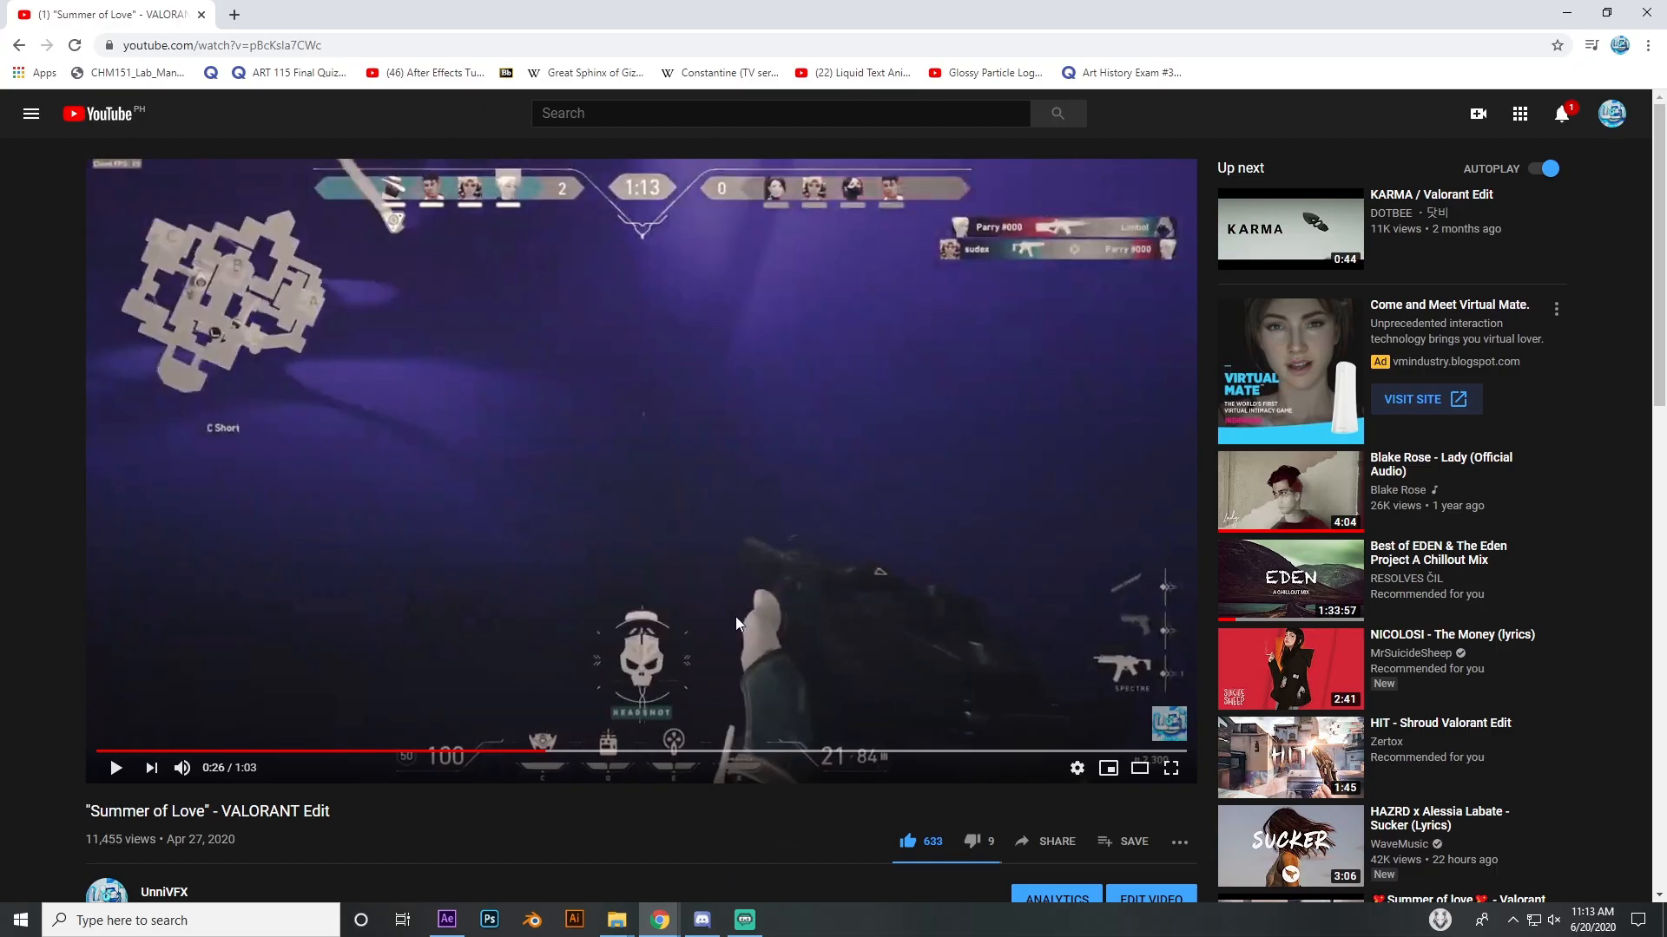
pyautogui.click(538, 754)
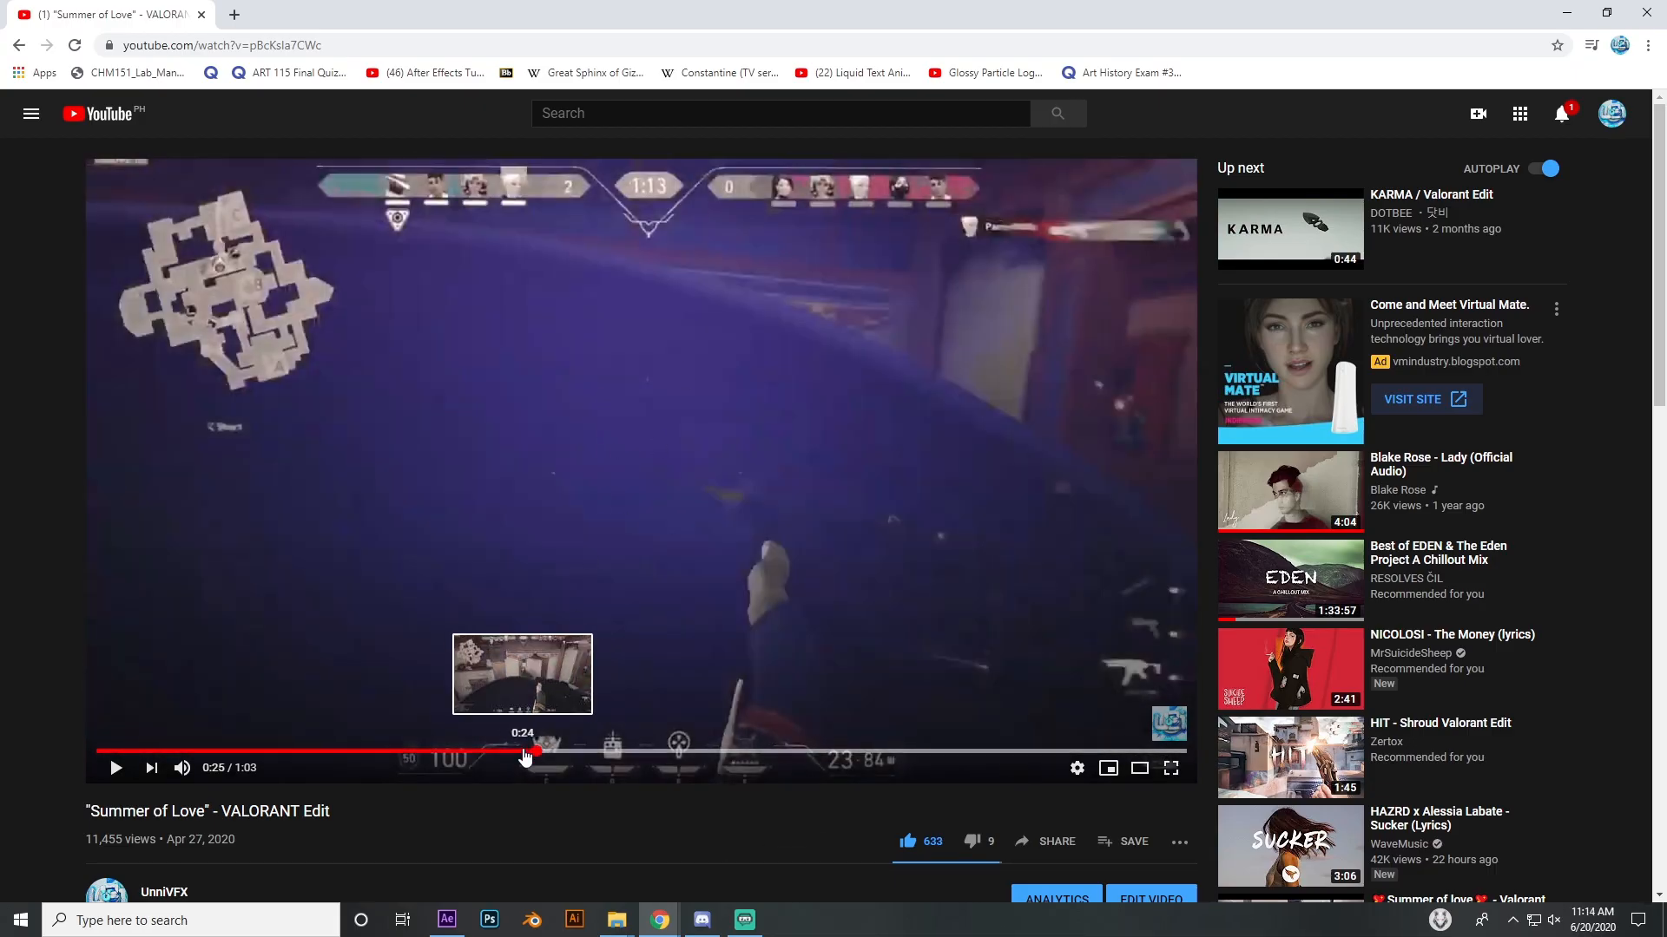
pyautogui.click(521, 752)
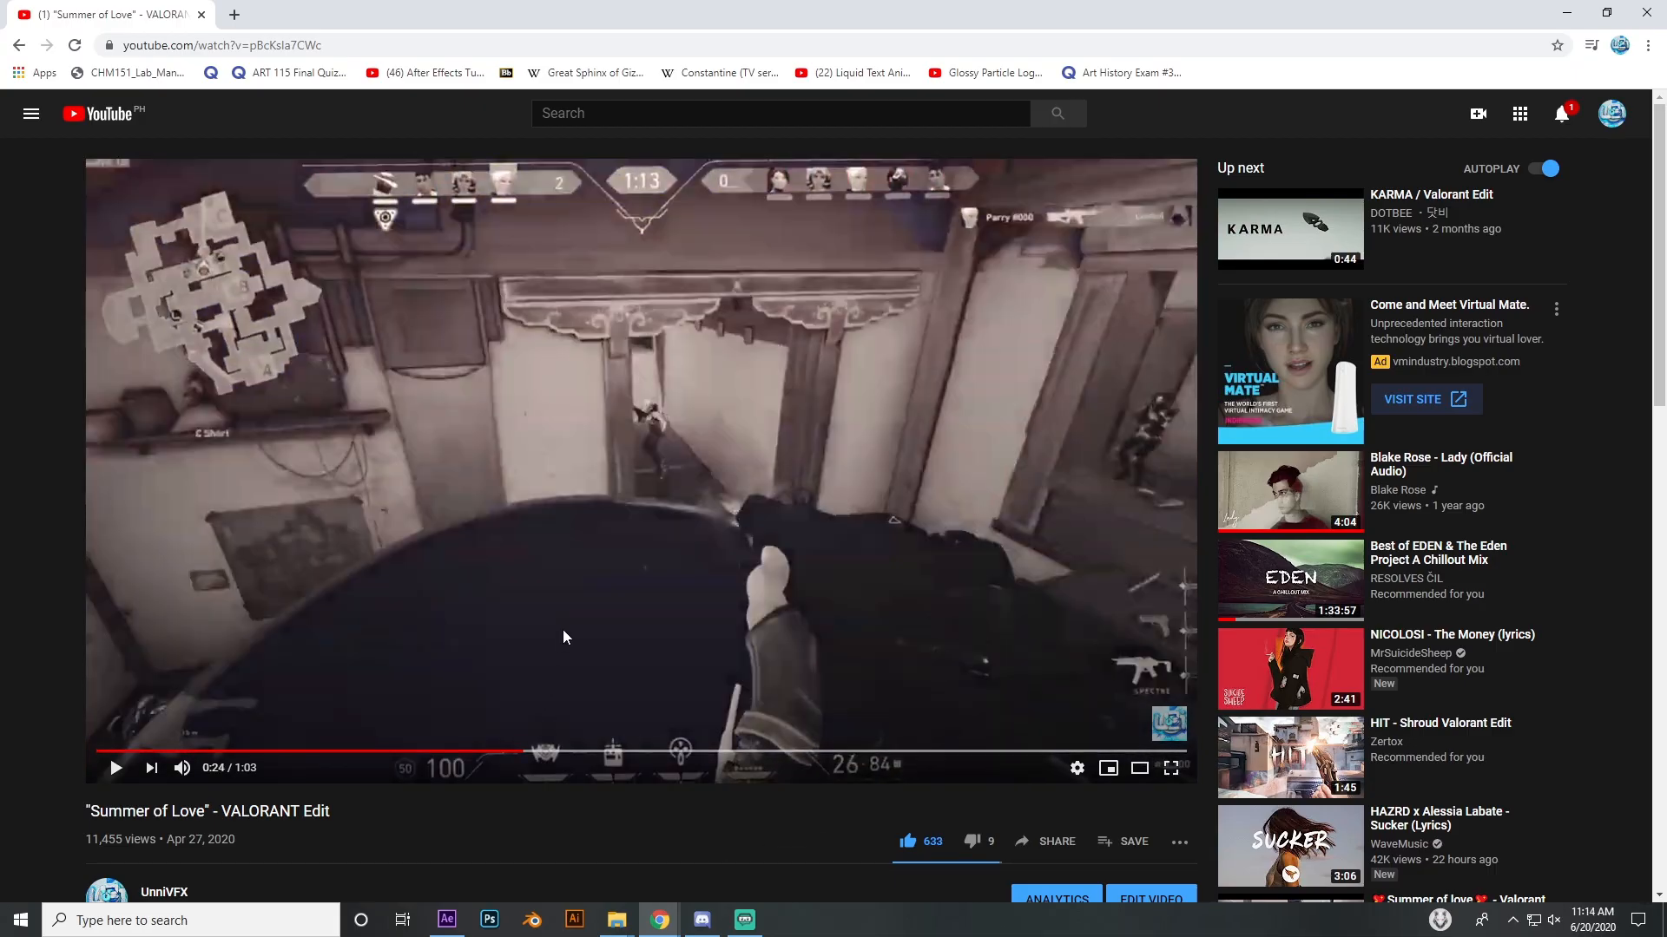
pyautogui.click(562, 637)
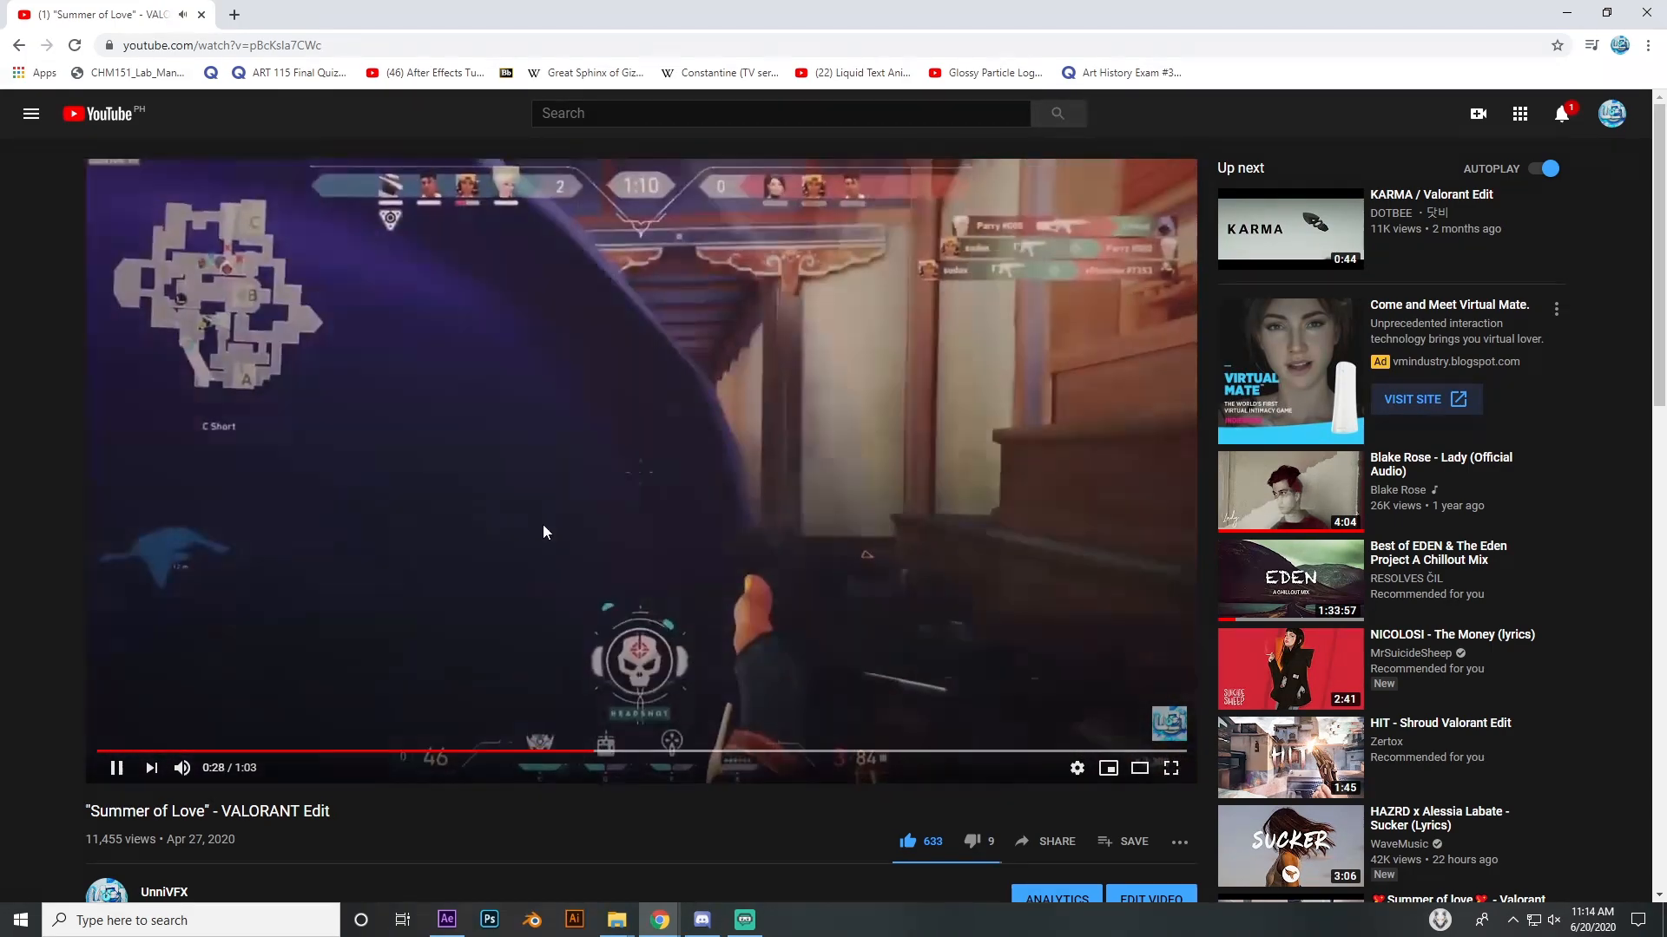
pyautogui.click(530, 523)
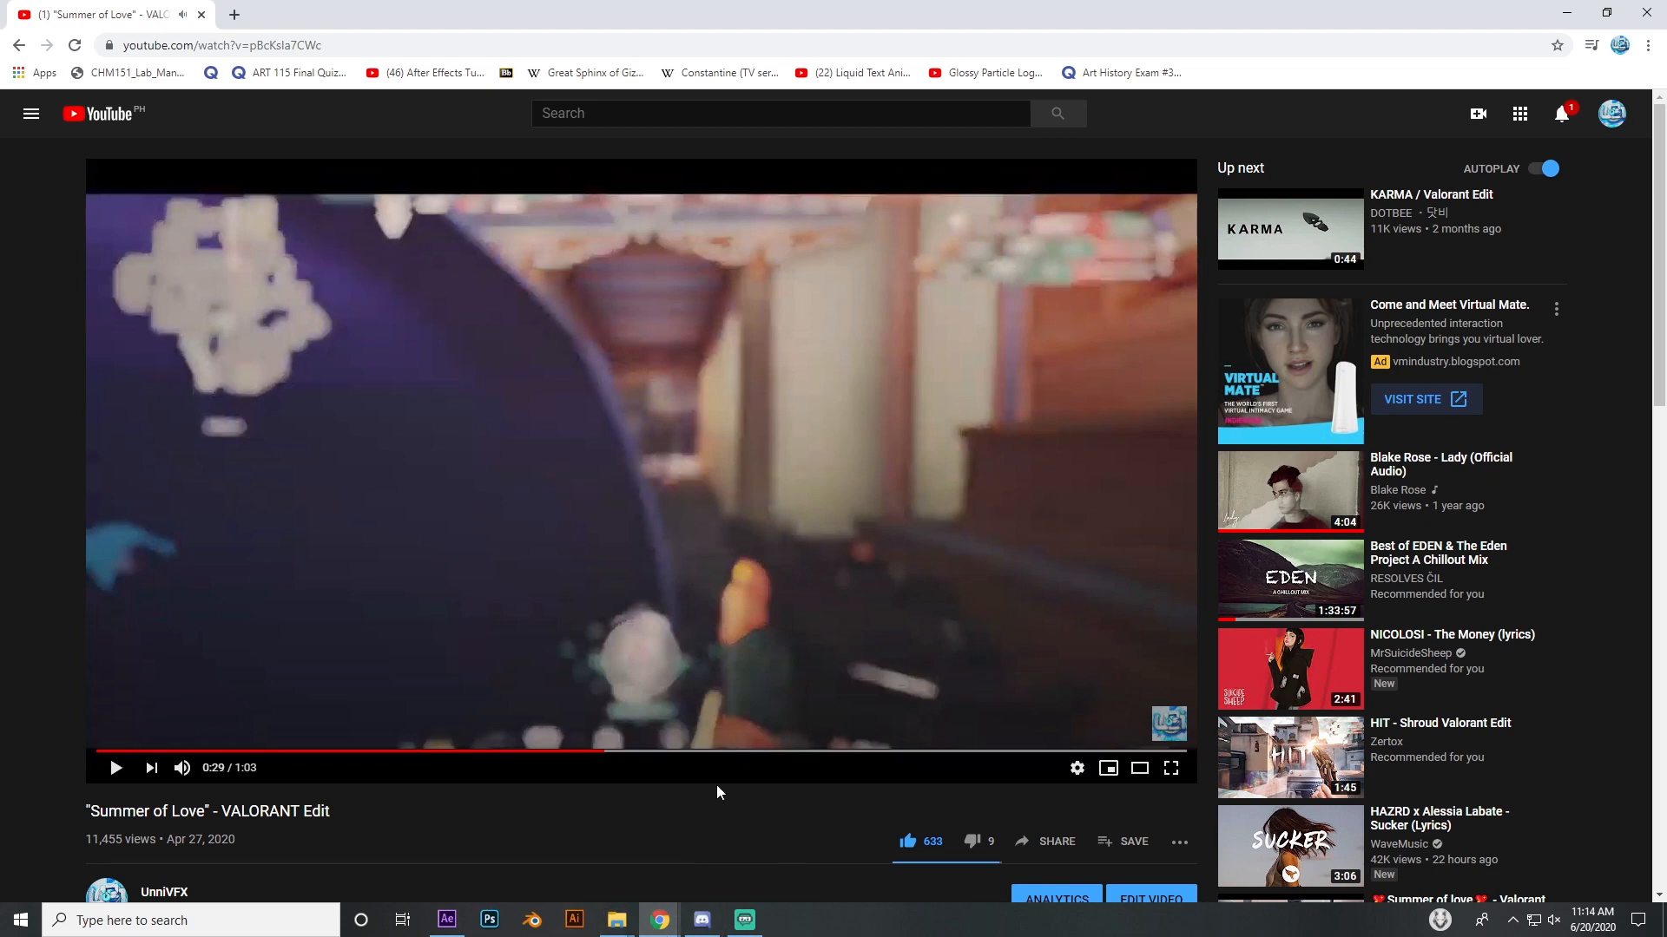
# Step: Replay the end of the spraydown clip and its transition in the YouTube video, pausing at 0:29
pyautogui.click(600, 751)
pyautogui.click(619, 687)
pyautogui.click(637, 657)
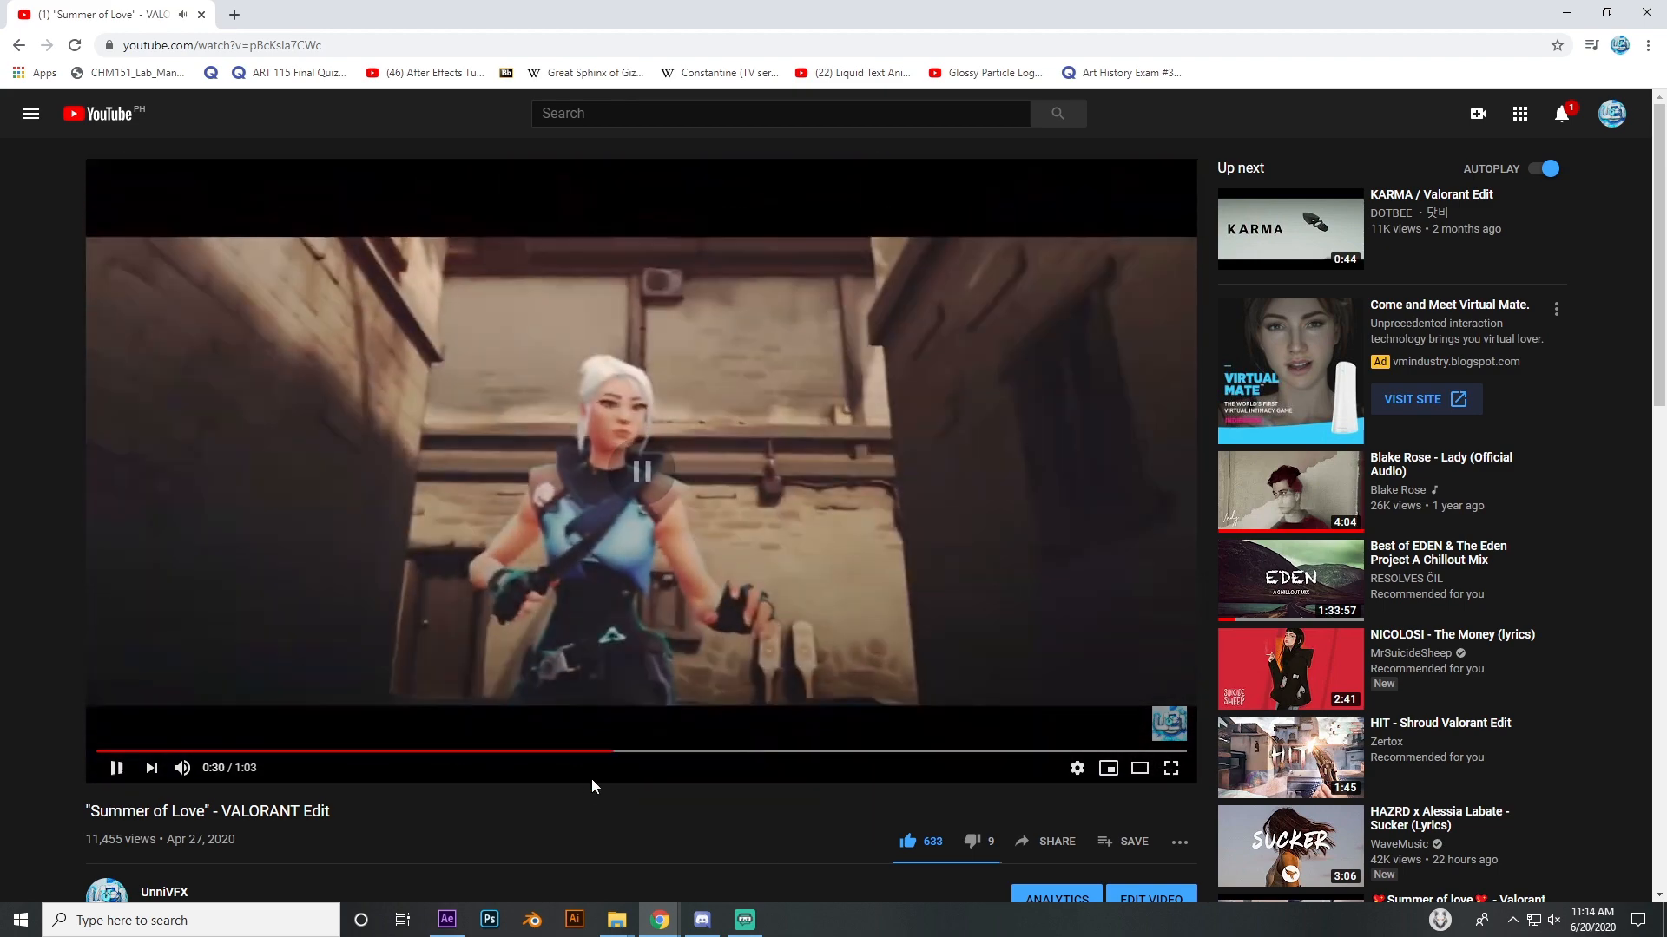
pyautogui.click(585, 752)
pyautogui.click(601, 685)
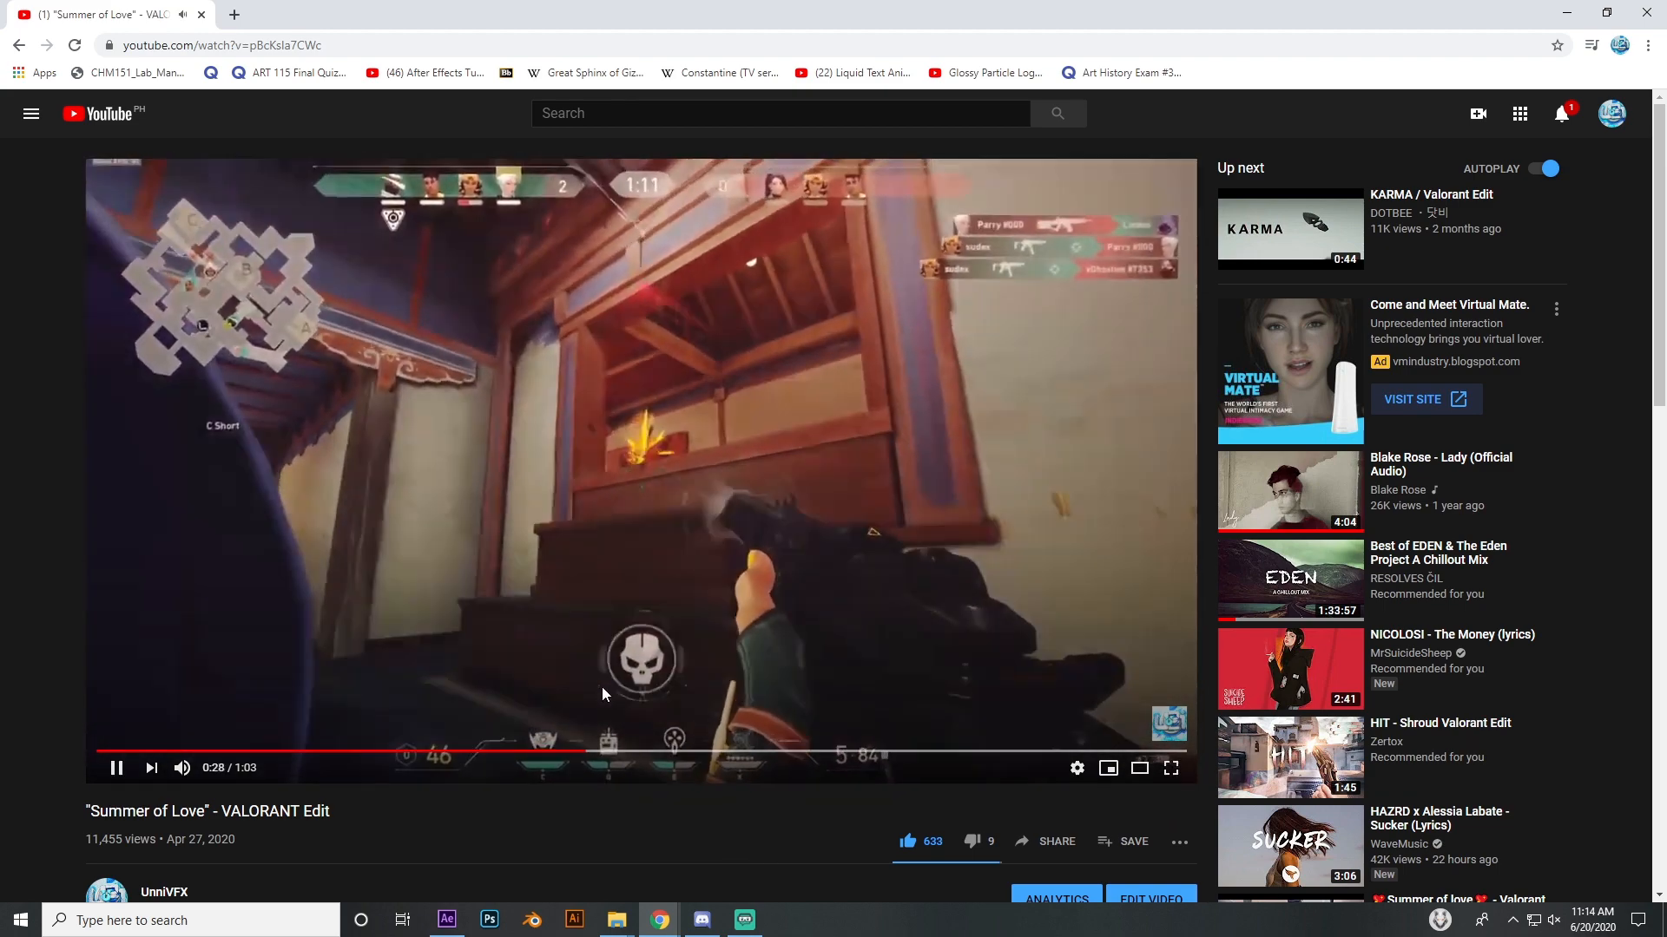
pyautogui.click(601, 686)
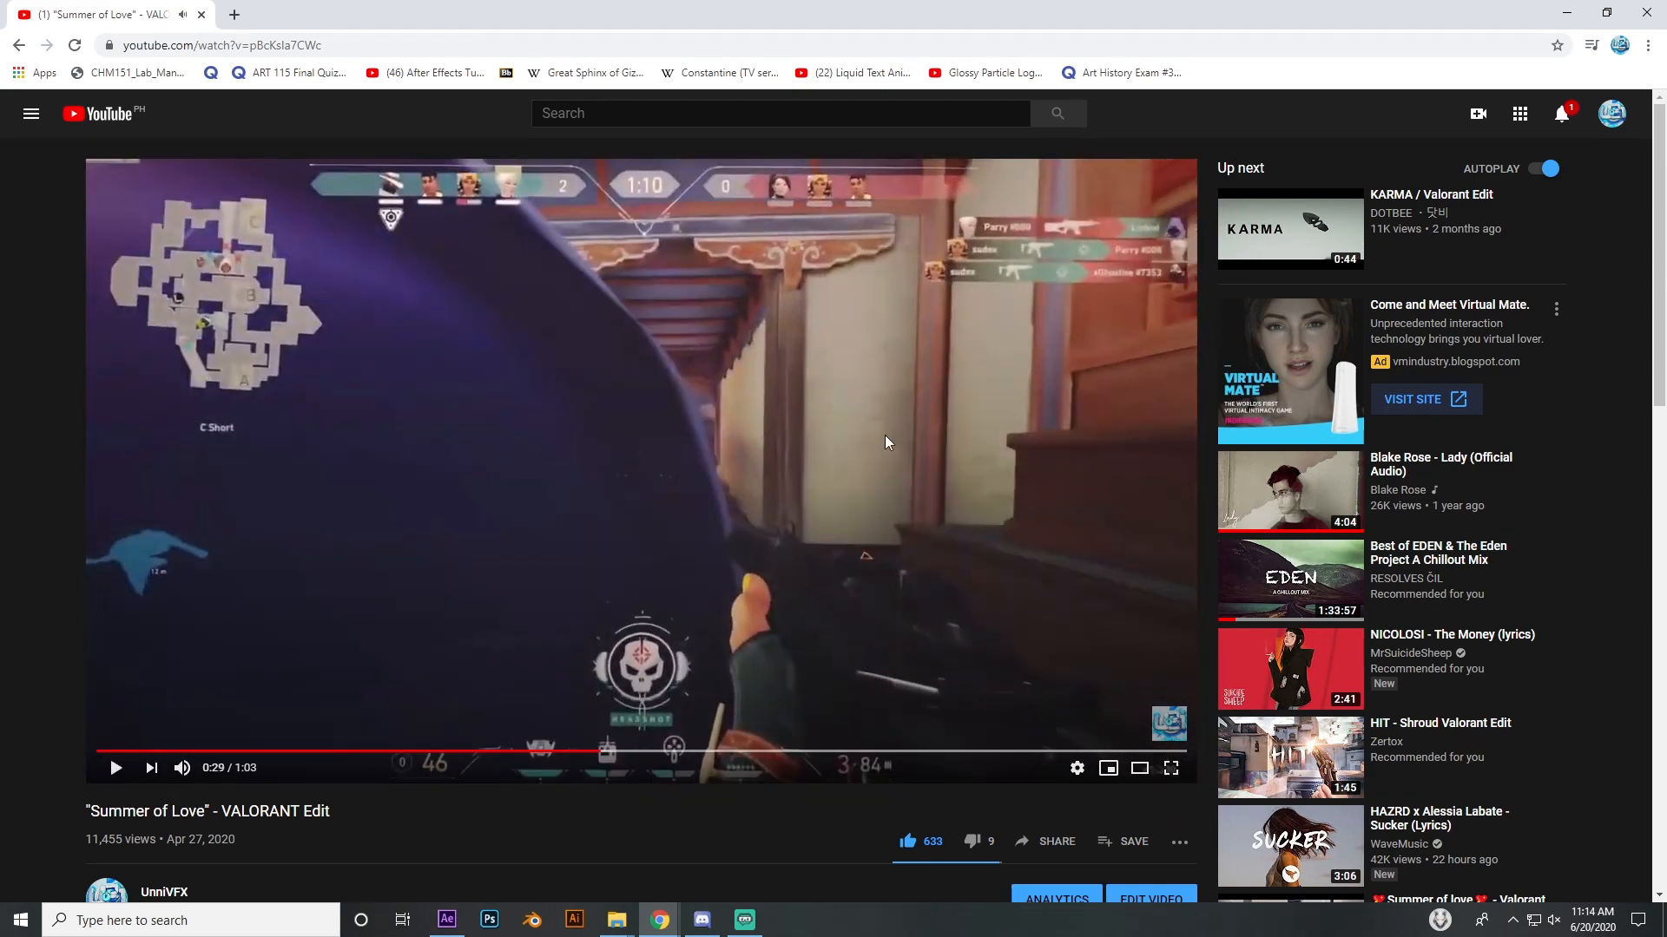
# Step: Return to After Effects, scrub to 0:01:04:05 and select layer 24's "2k insane jumpshot then spraydown.mp4" clip
pyautogui.click(446, 919)
pyautogui.moveTo(1262, 885); pyautogui.dragTo(1304, 889)
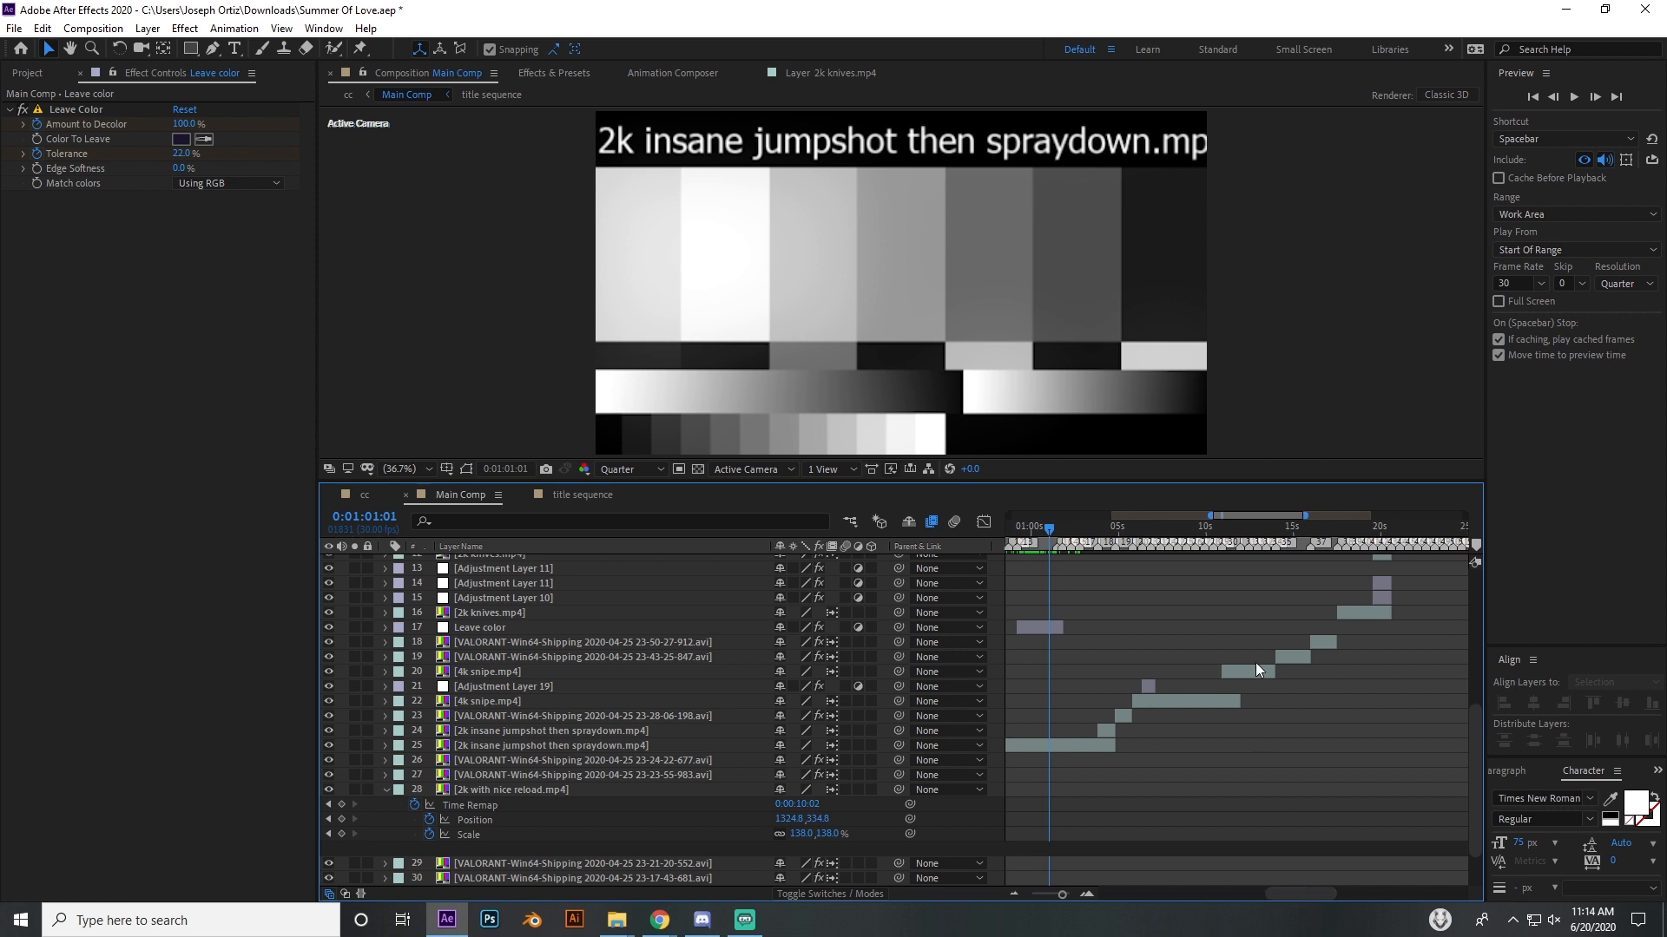
pyautogui.moveTo(1050, 542); pyautogui.dragTo(1103, 548)
pyautogui.click(1107, 739)
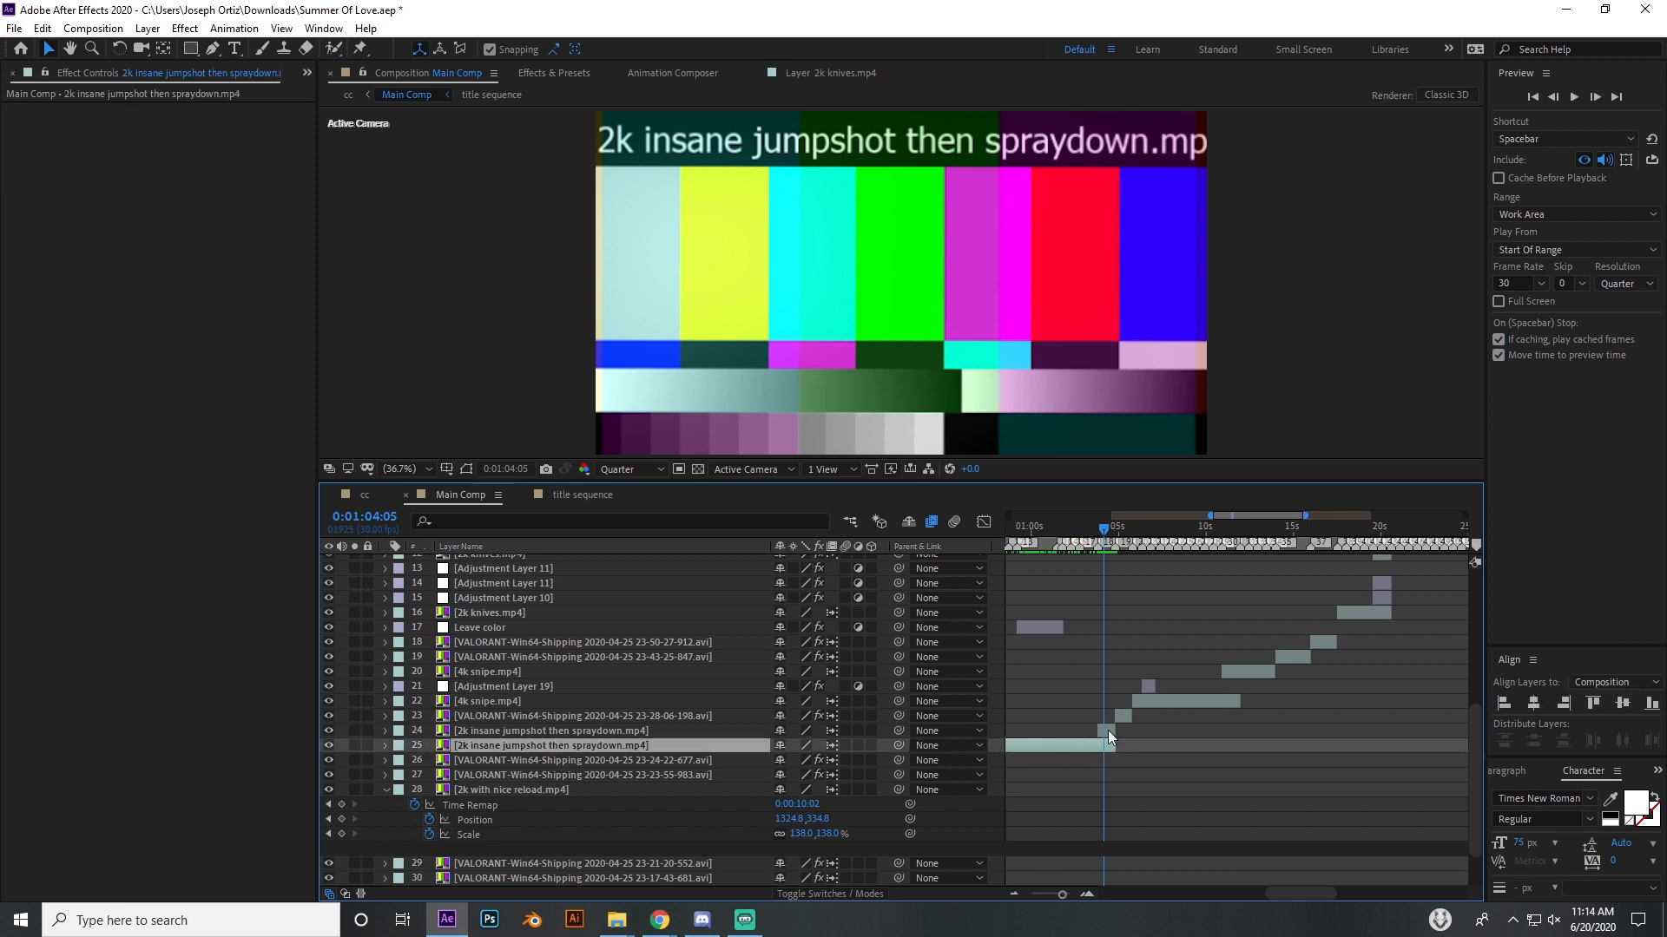
pyautogui.click(1107, 730)
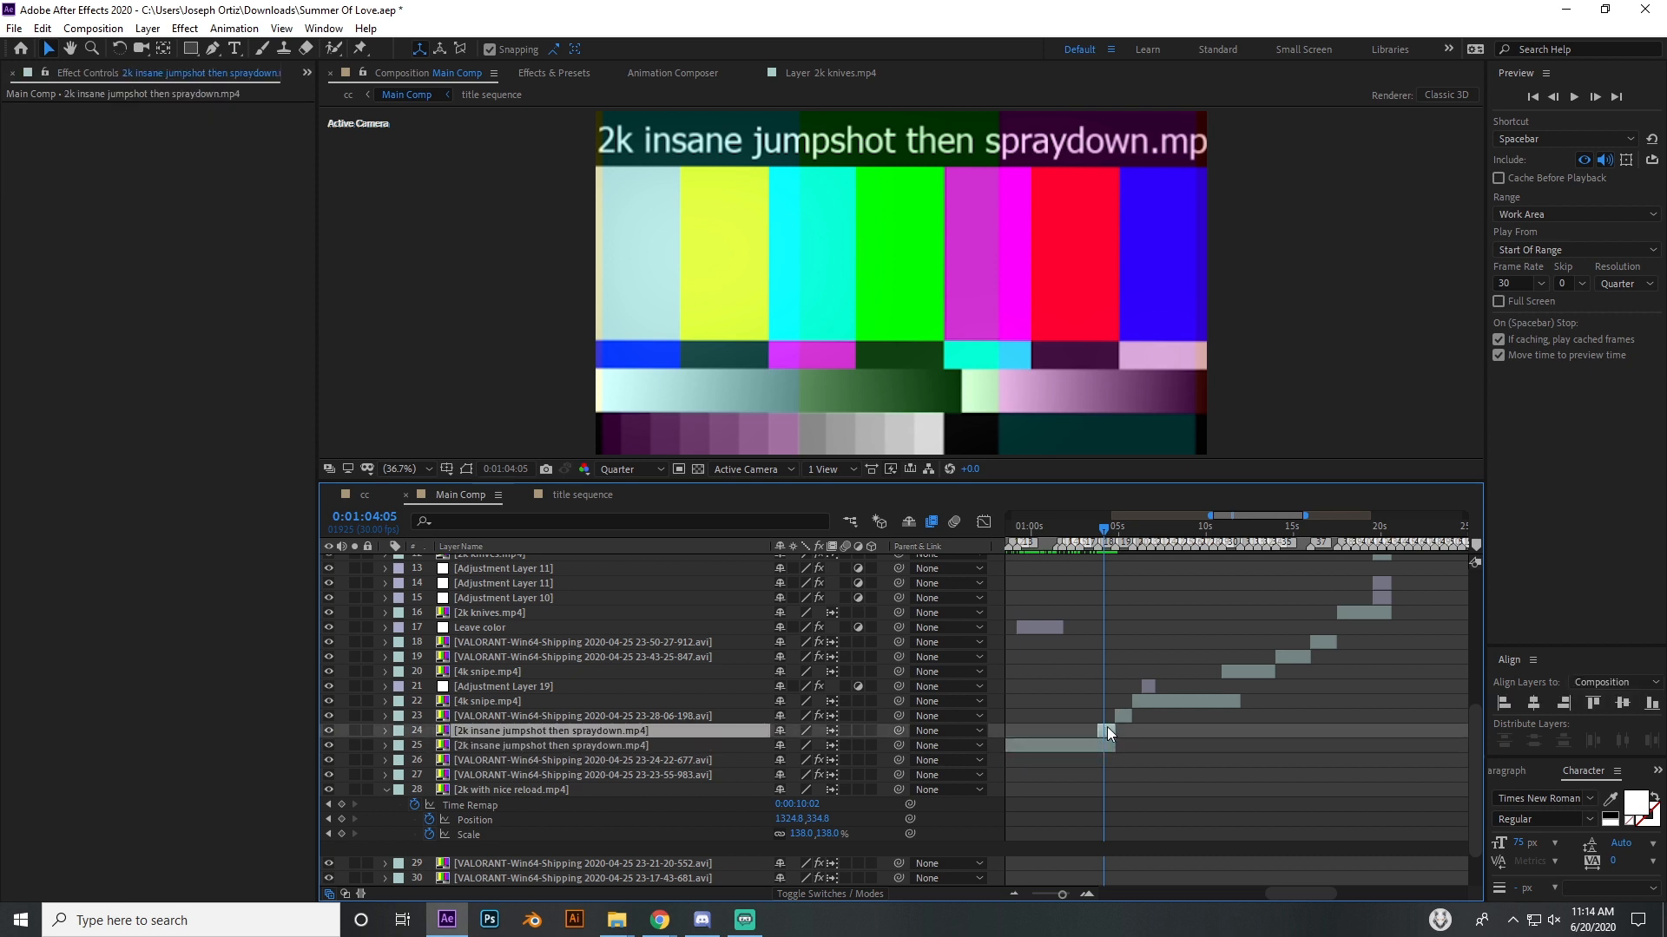
# Step: Reveal layer 24's keyframed properties and scrub from 0:01:03:23 to 0:01:04:21 to examine the Scale and Opacity transition
pyautogui.press('u')
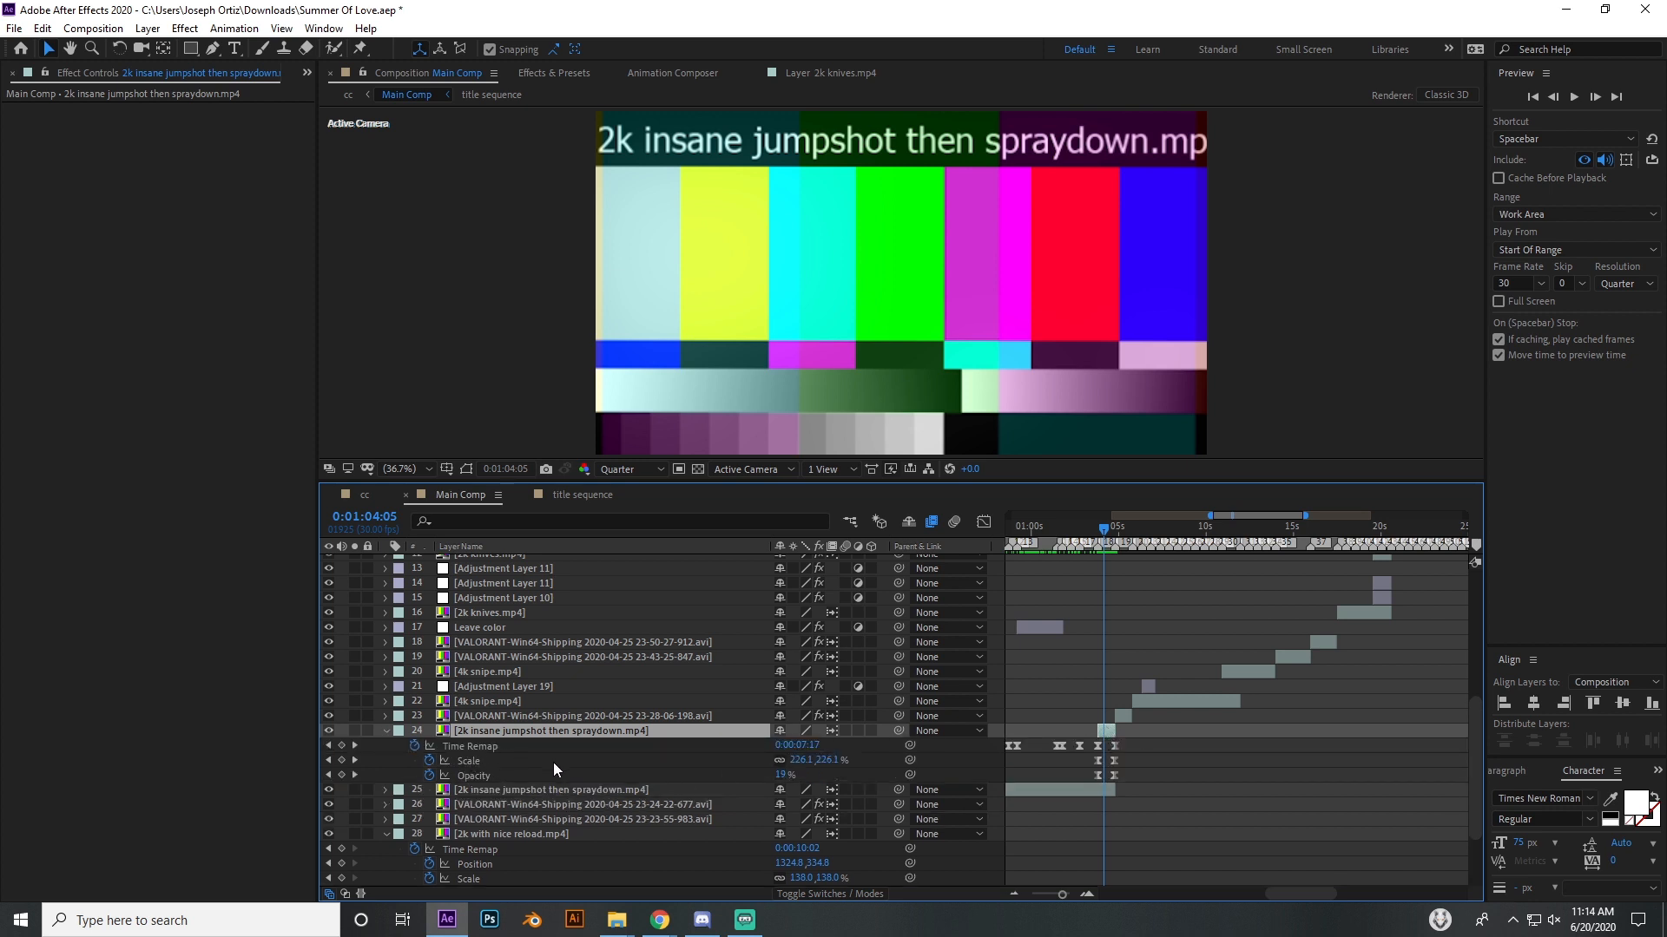
pyautogui.click(1097, 531)
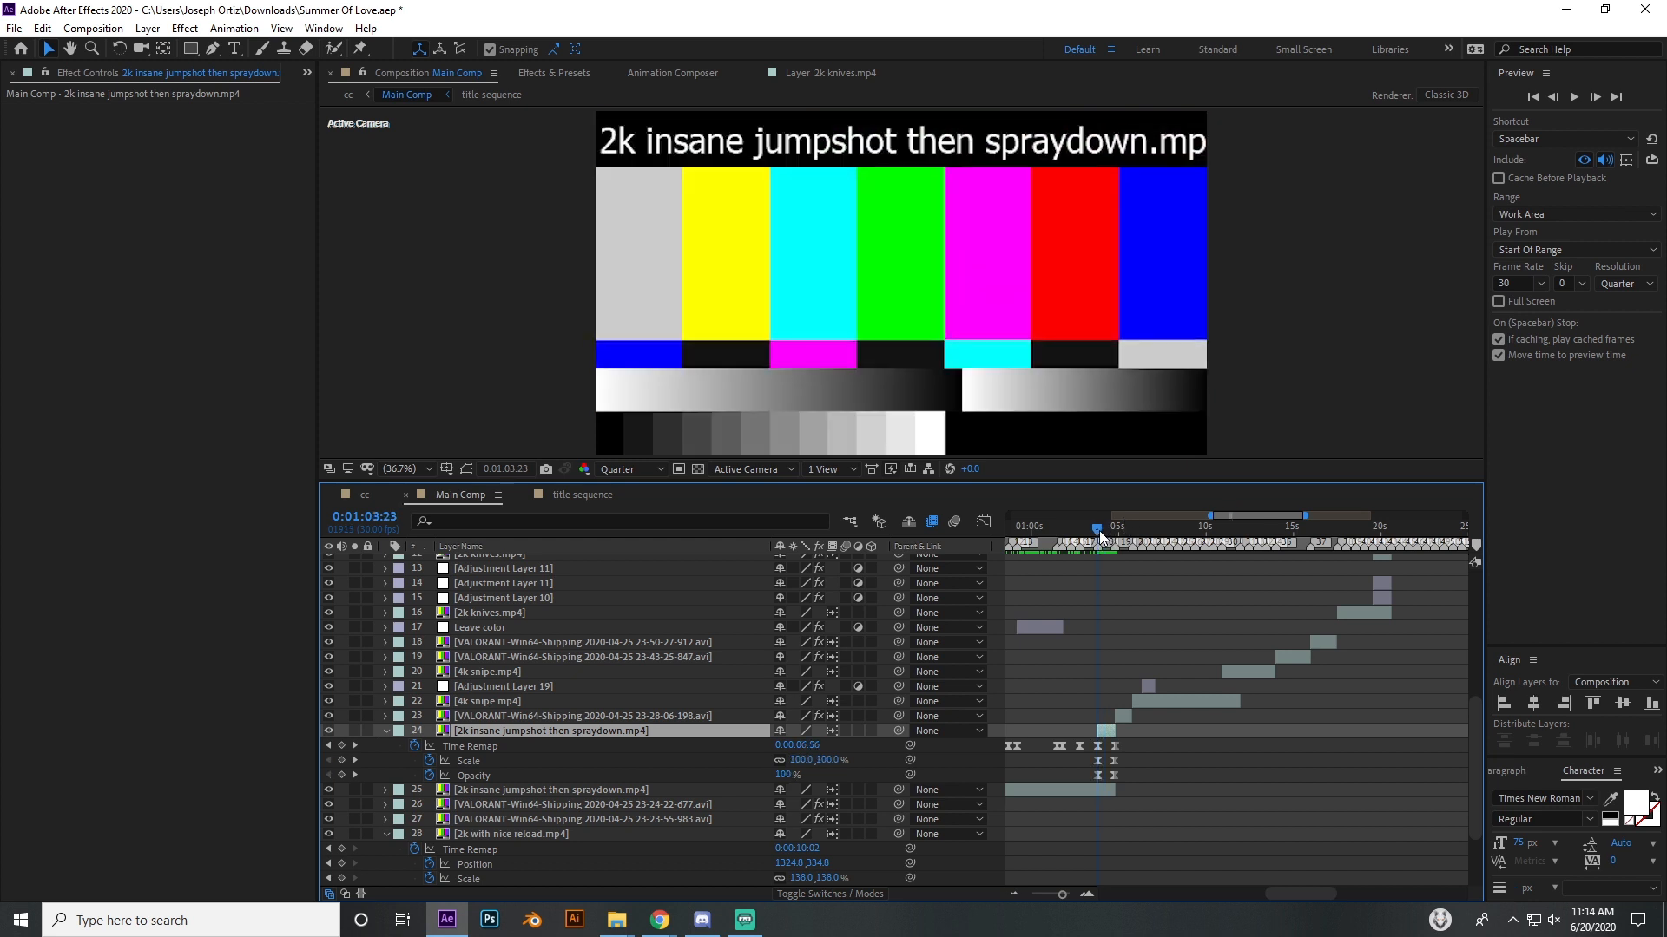
pyautogui.moveTo(1099, 530); pyautogui.dragTo(1114, 529)
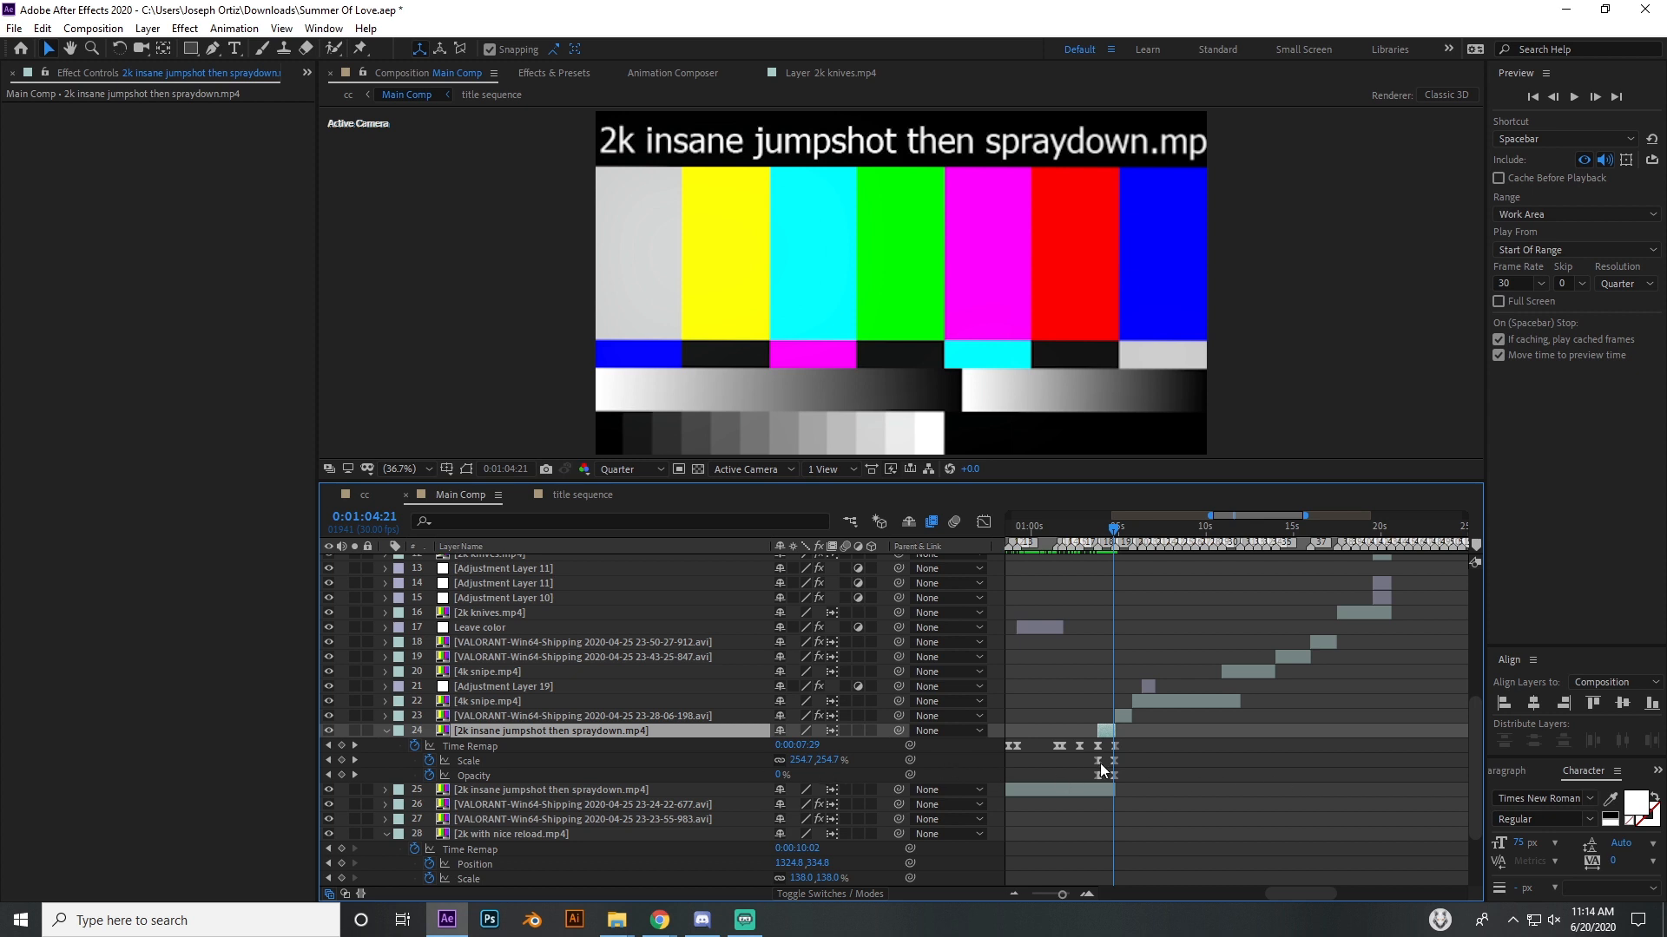
# Step: Select layer 24's two Scale keyframes and display their speed graph in the Graph Editor
pyautogui.moveTo(1081, 758); pyautogui.dragTo(1141, 764)
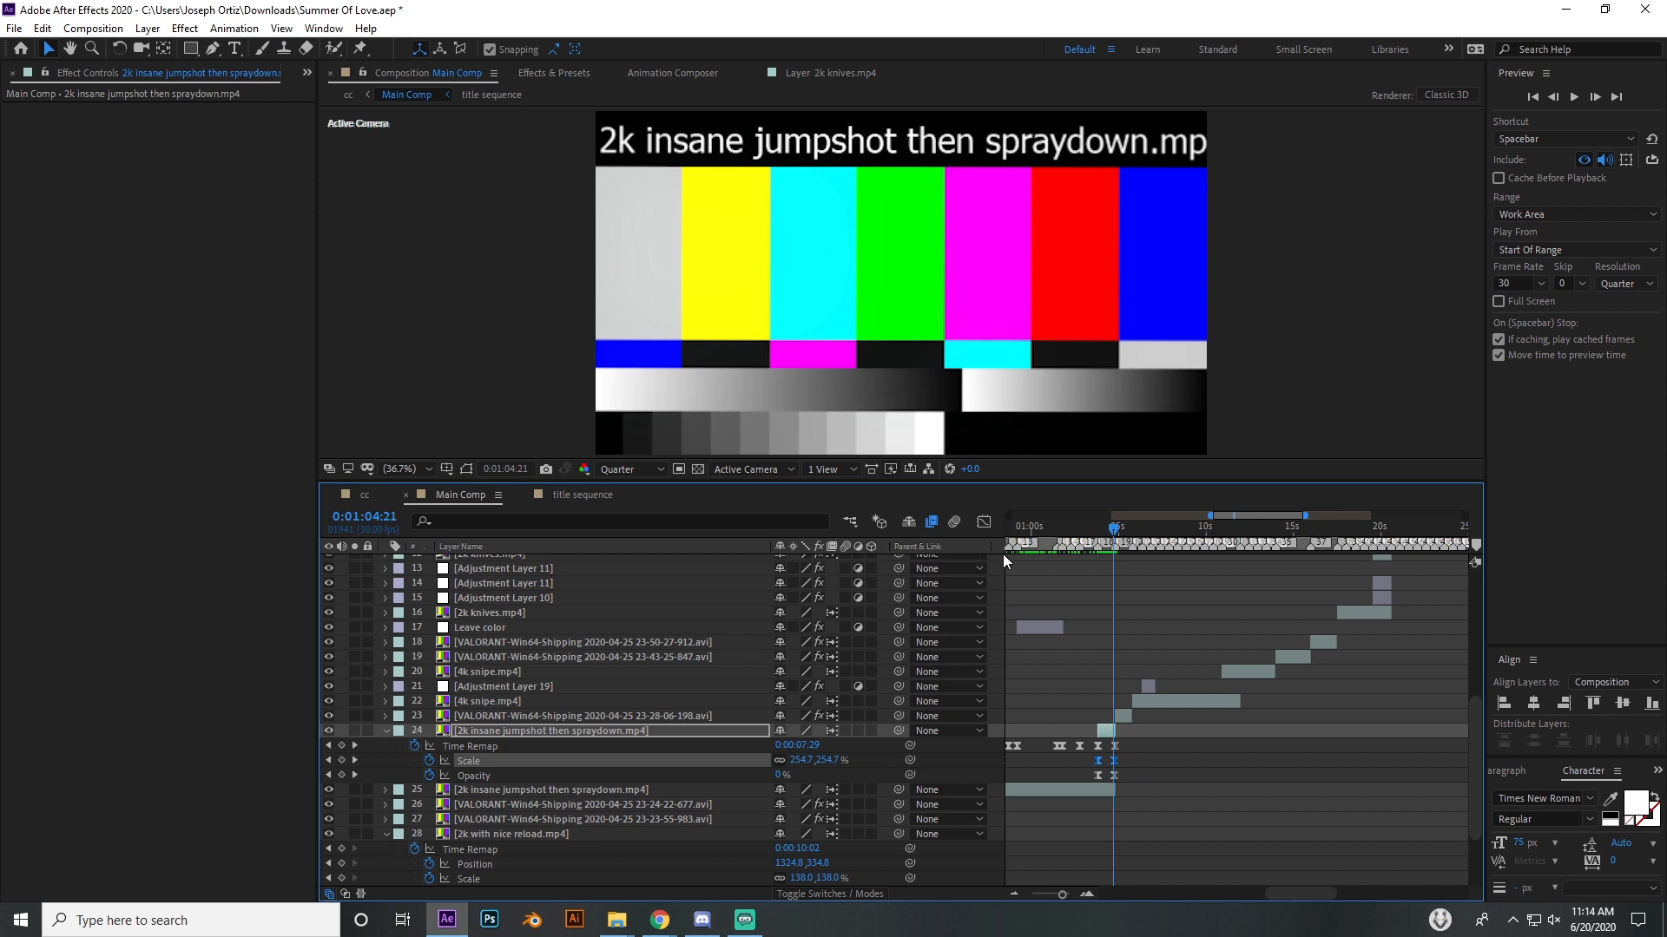
pyautogui.click(987, 520)
pyautogui.click(1149, 875)
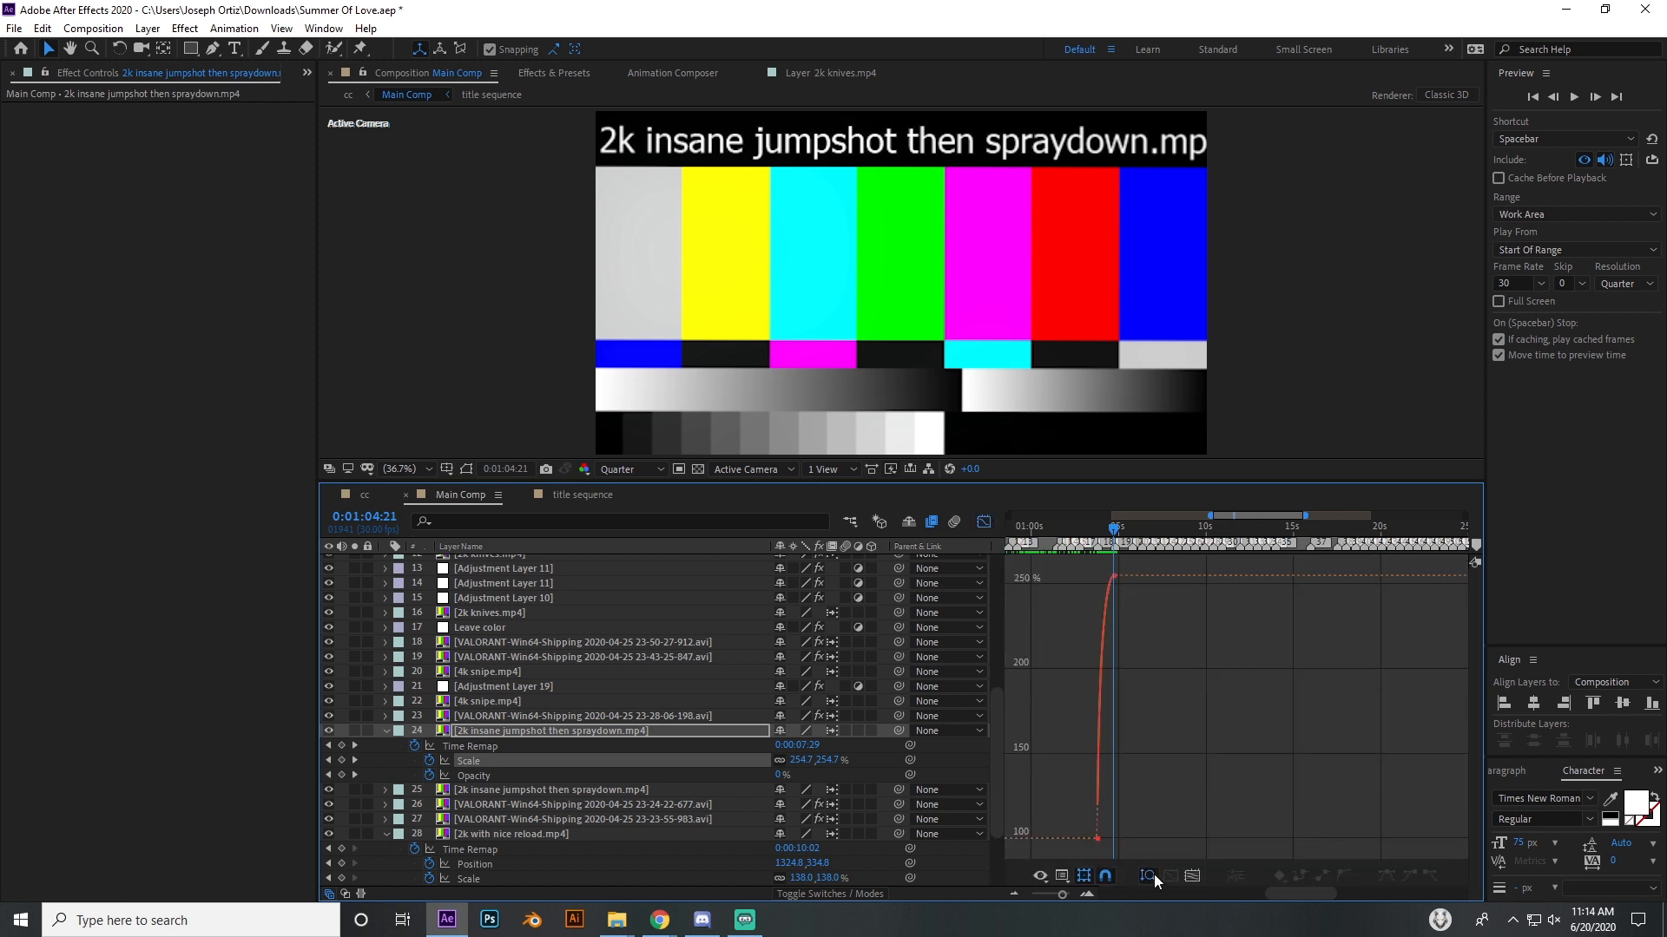
pyautogui.rightClick(1093, 716)
pyautogui.click(1137, 562)
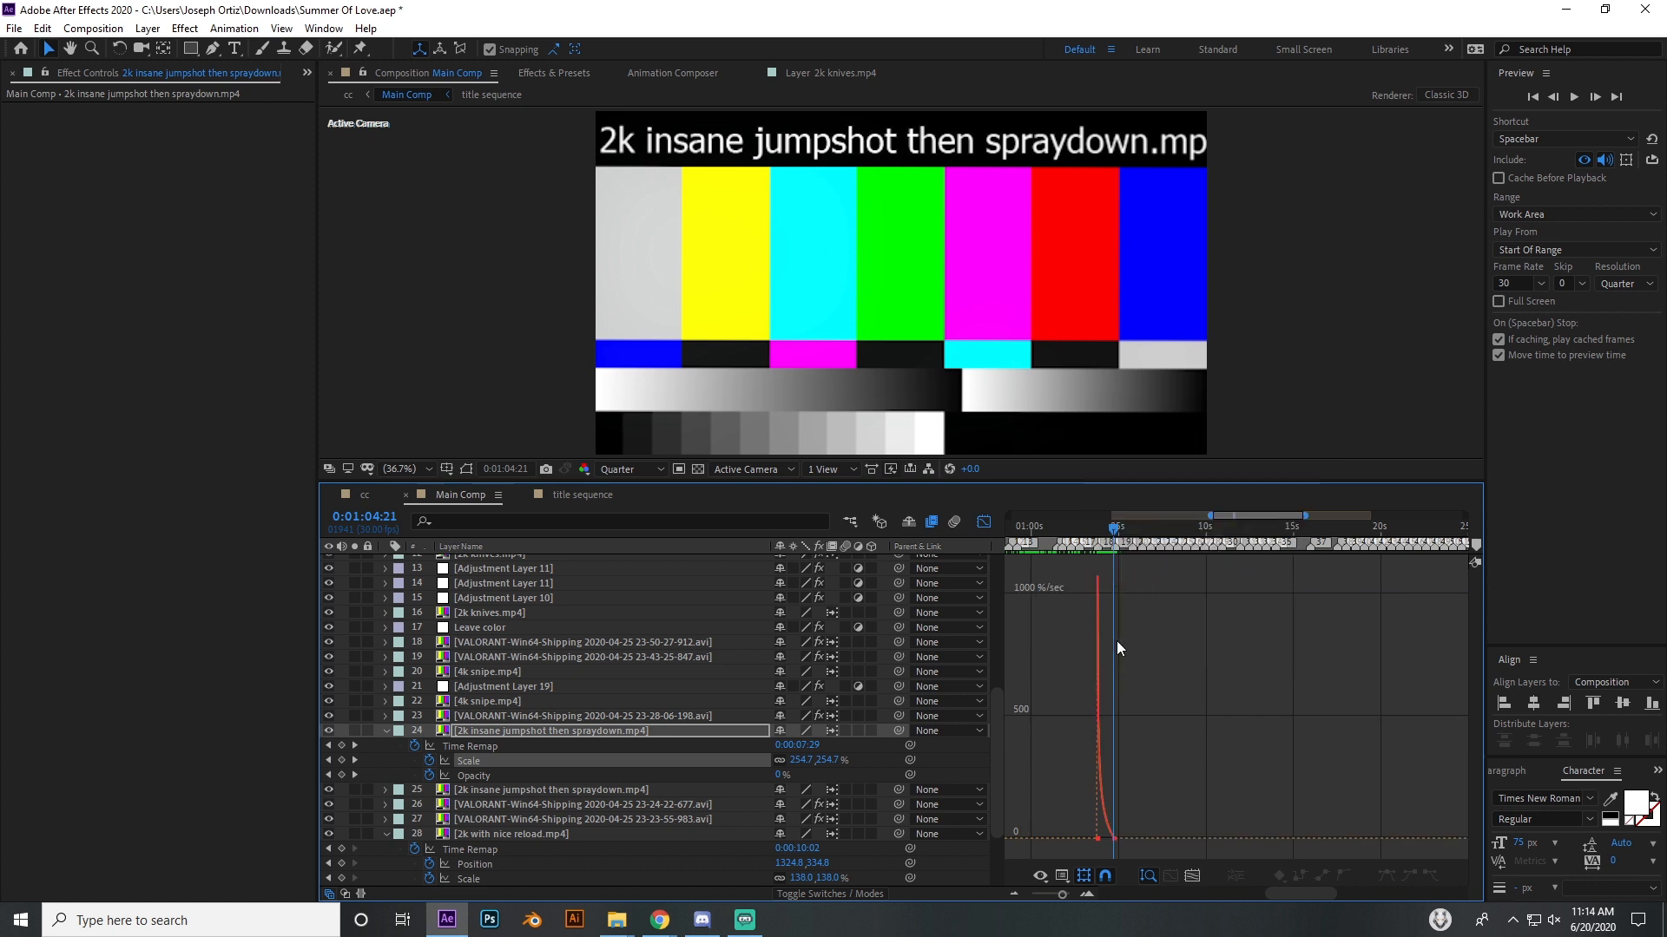
# Step: Examine the easing of both Scale keyframes on the enlarged speed graph and close the Graph Editor
pyautogui.click(1088, 892)
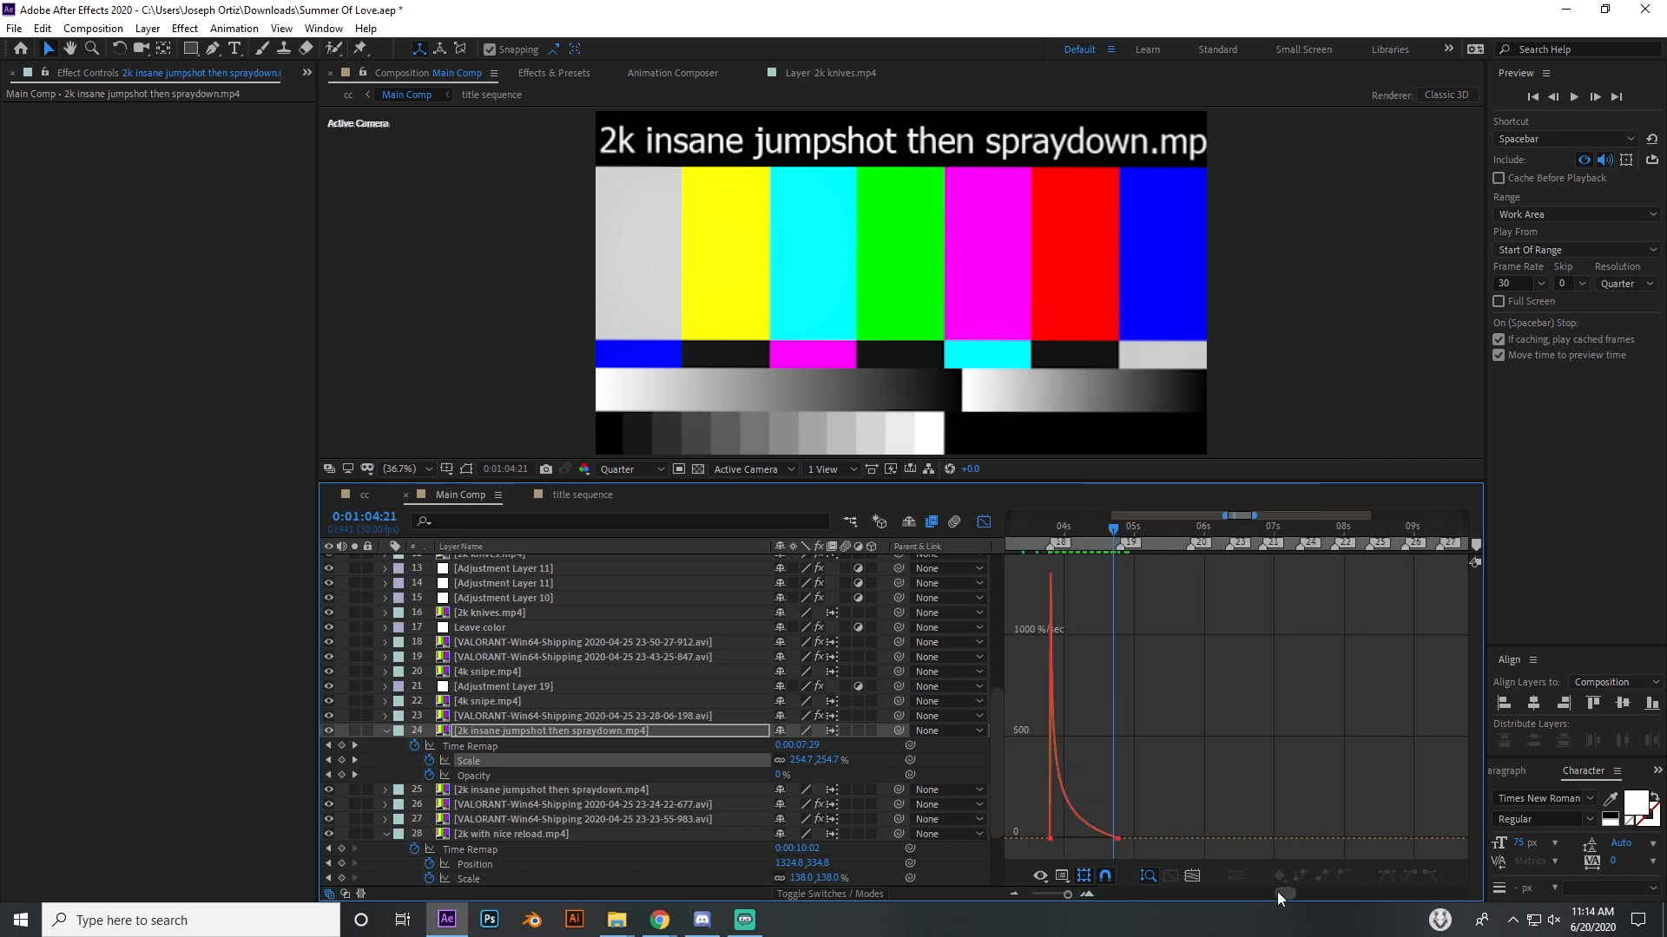
pyautogui.click(1053, 838)
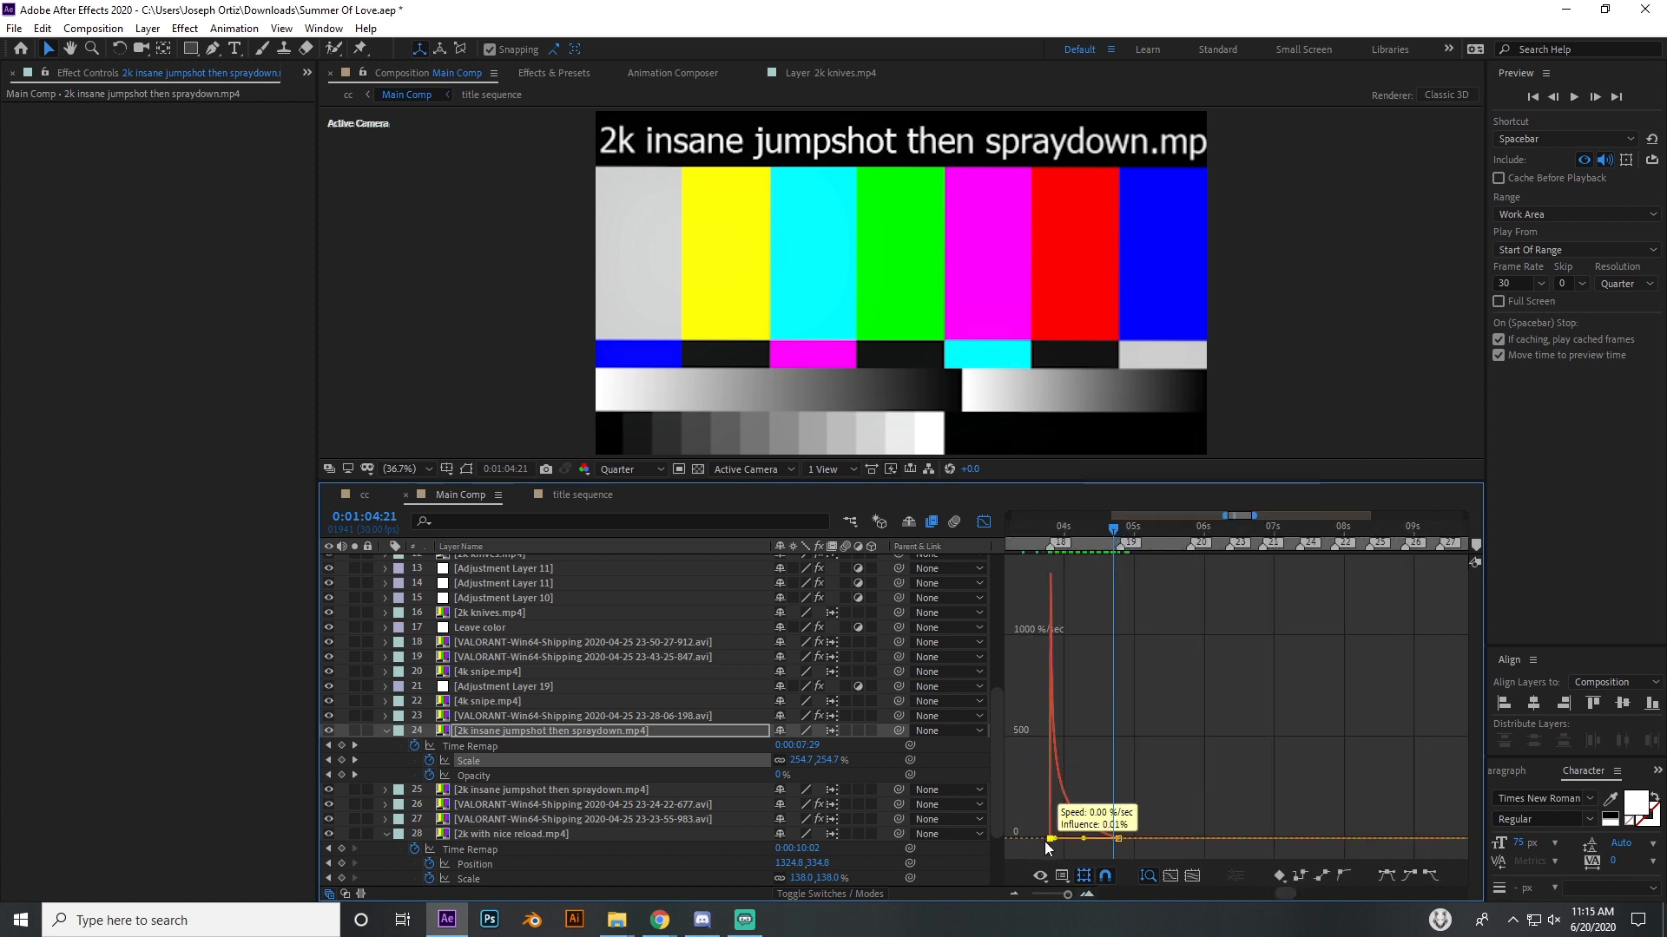
pyautogui.click(1118, 838)
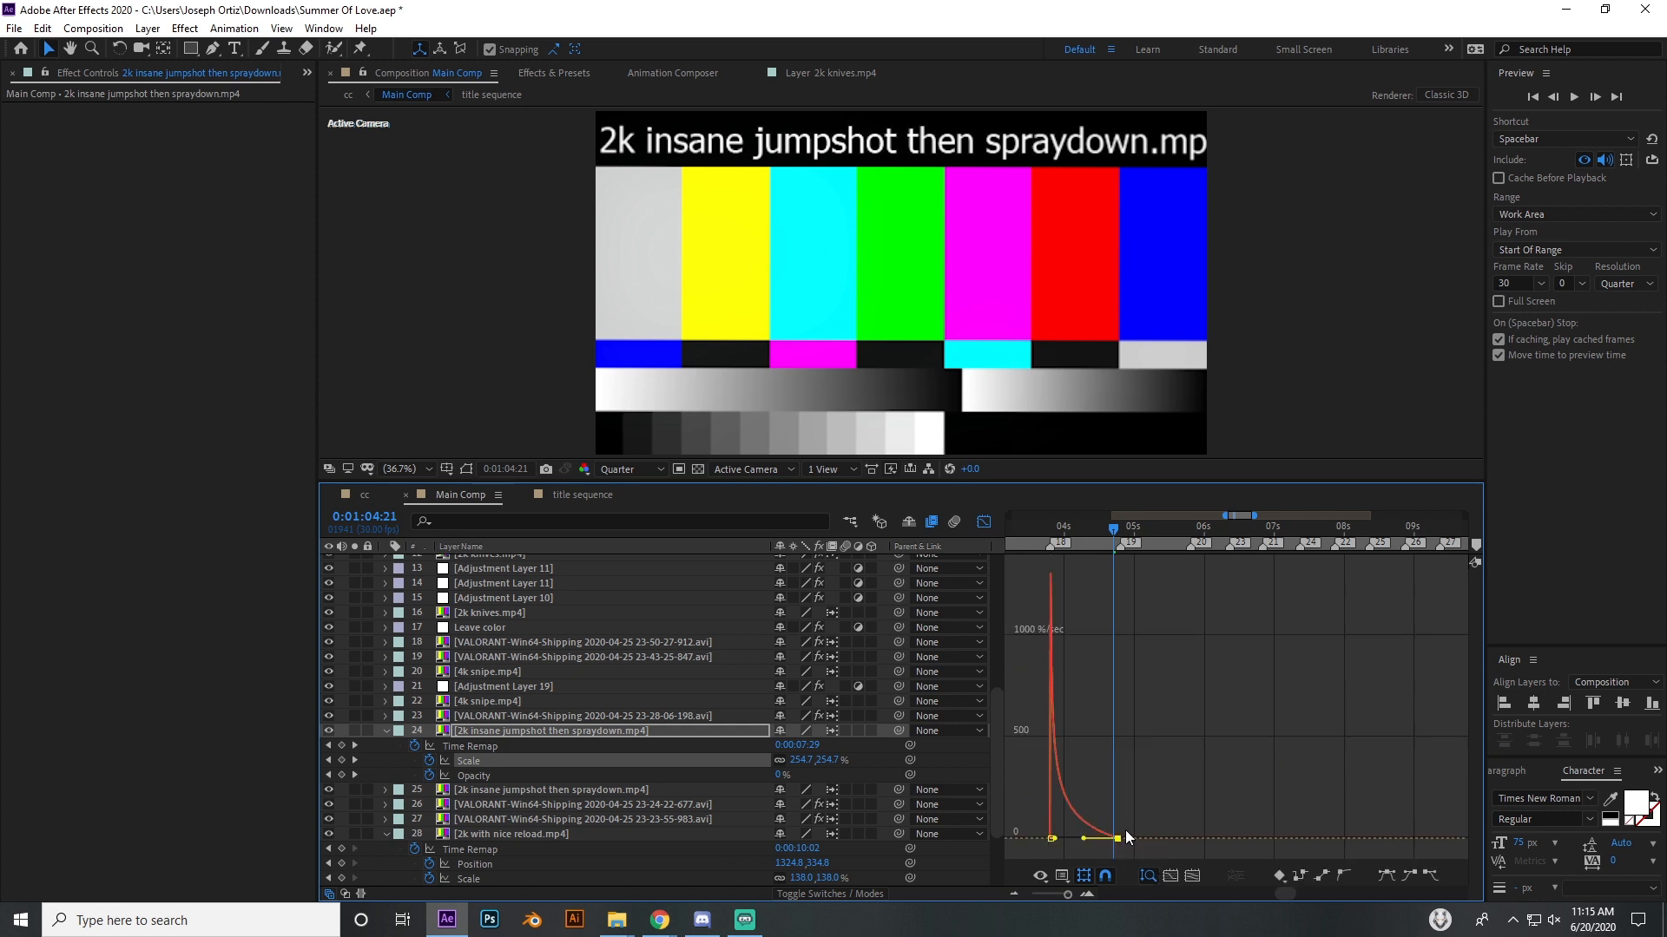
pyautogui.click(981, 524)
pyautogui.click(1014, 893)
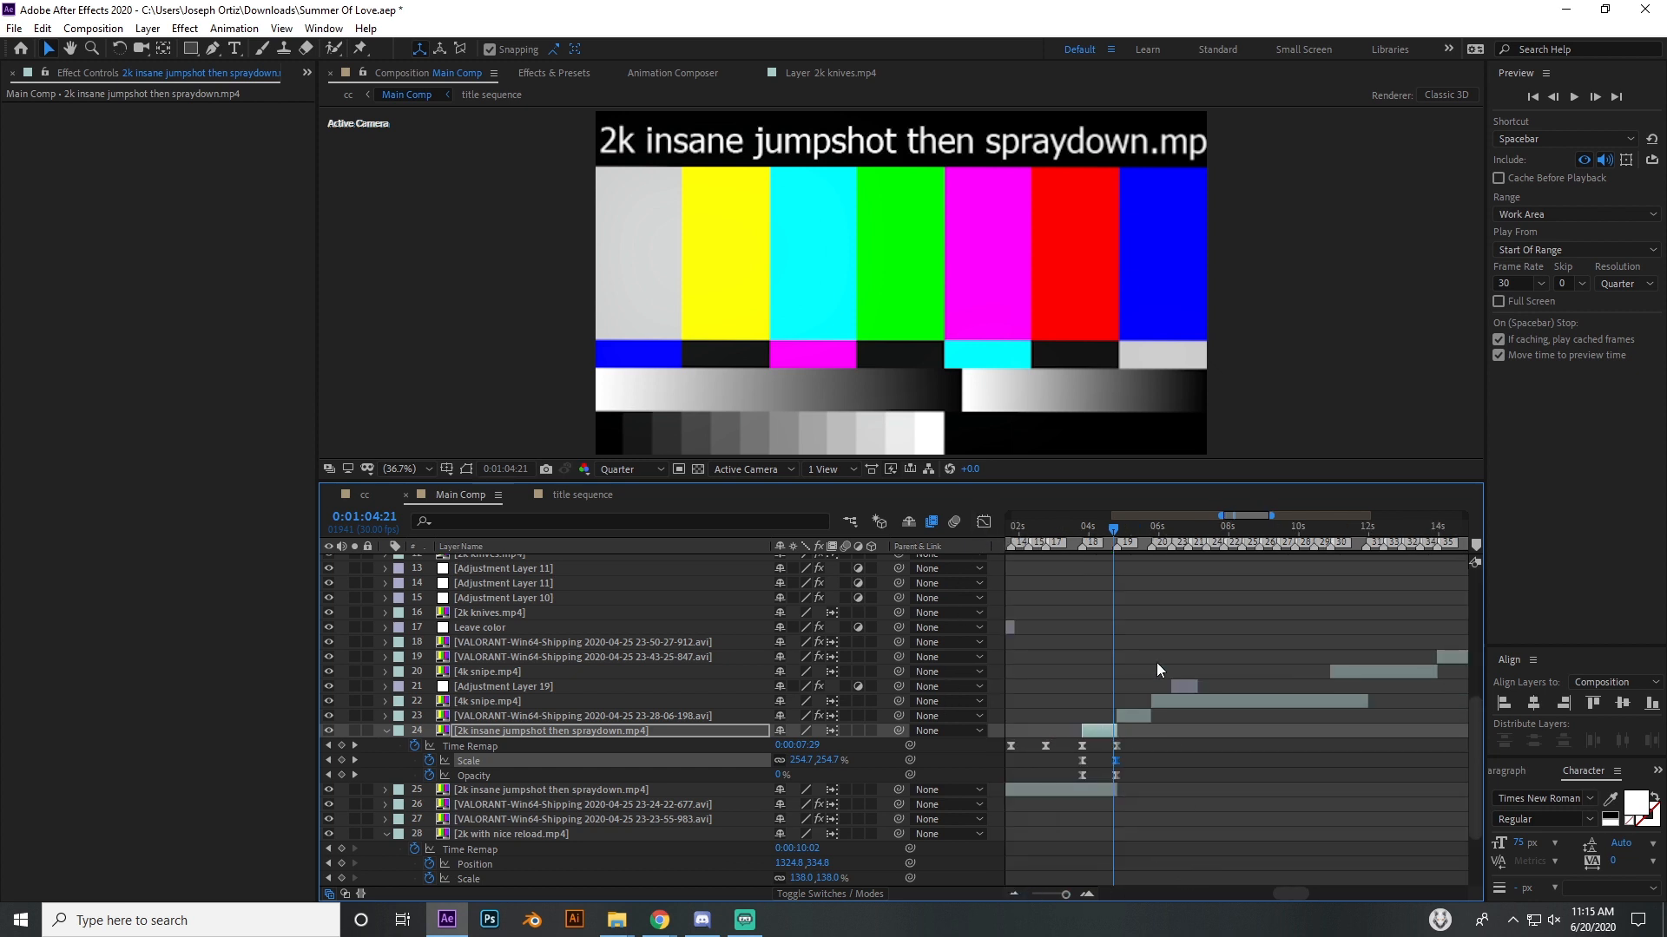
# Step: Scrub past the "4k snipe.mp4" effect at 0:01:06:16 to the shaking "2k knives.mp4" section at 0:01:19:22
pyautogui.moveTo(1163, 540); pyautogui.dragTo(1177, 540)
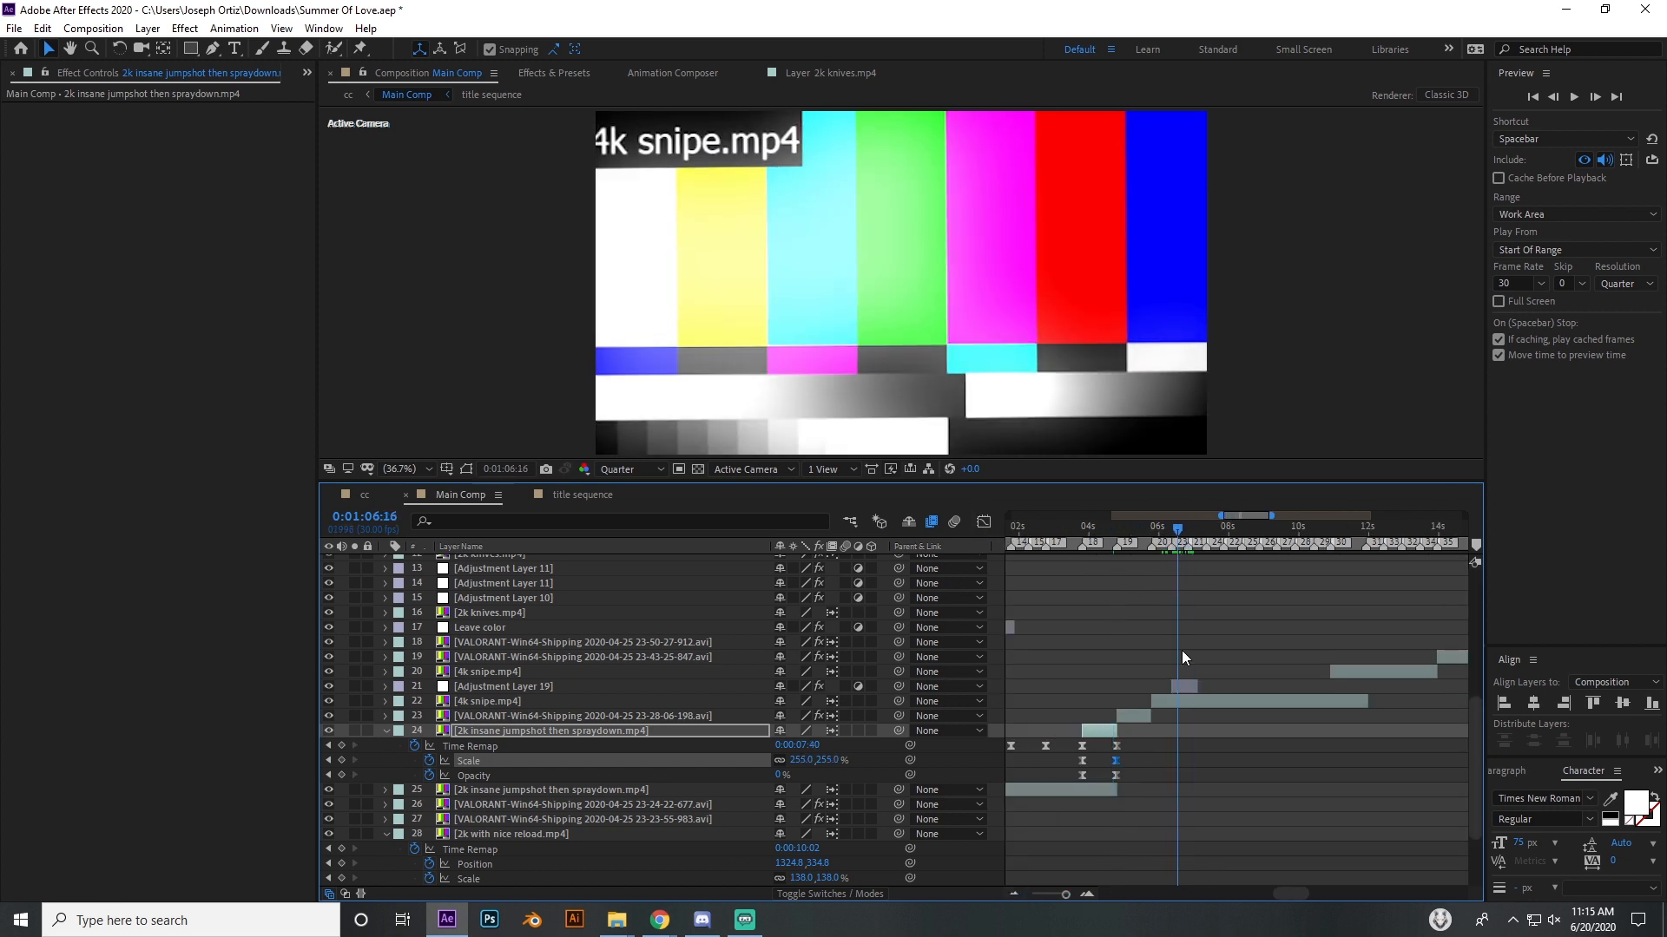
pyautogui.scroll(4, 1257, 831)
pyautogui.moveTo(1274, 892); pyautogui.dragTo(1307, 892)
pyautogui.moveTo(1042, 533); pyautogui.dragTo(1318, 575)
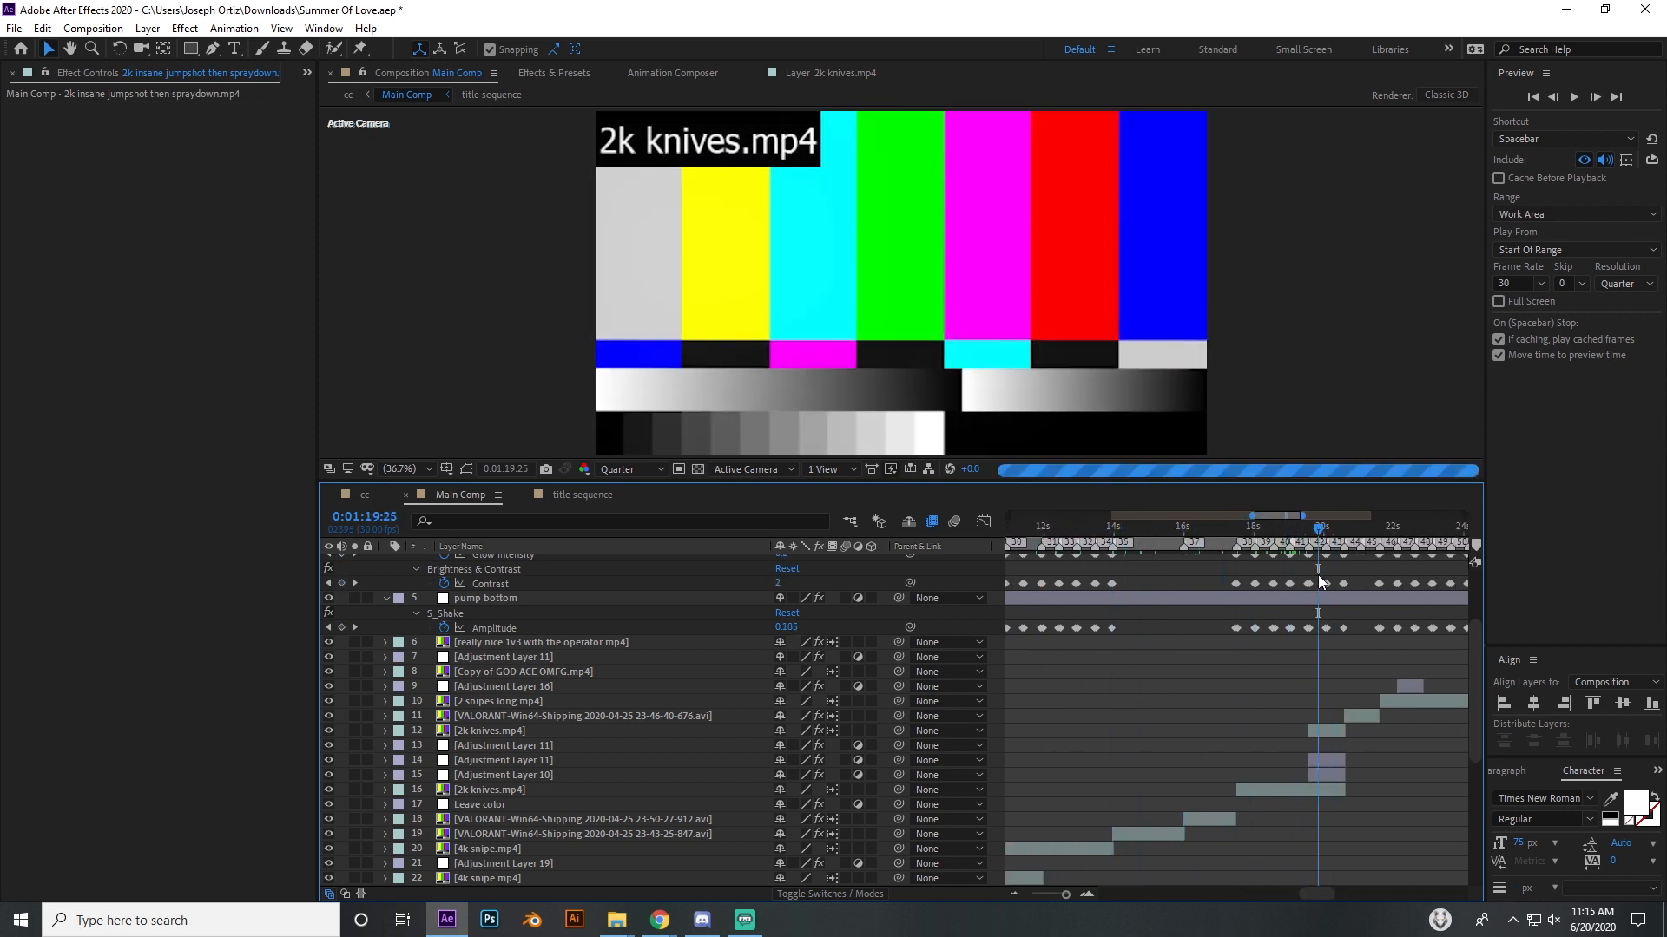
pyautogui.click(1328, 533)
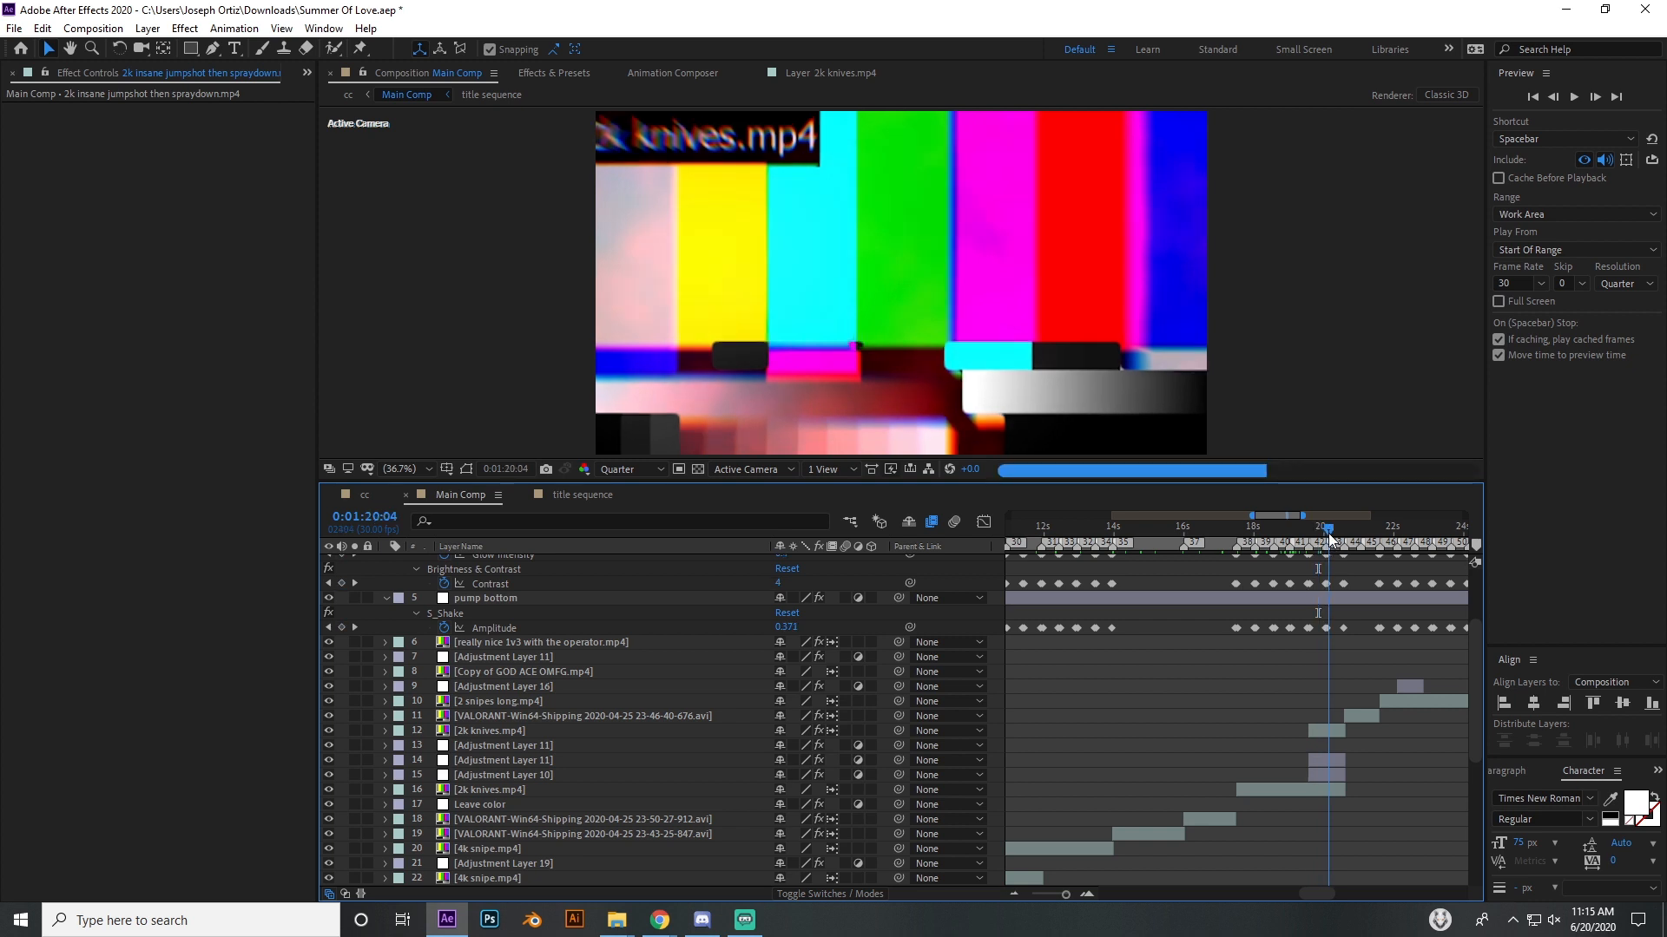
pyautogui.moveTo(1330, 538); pyautogui.dragTo(1318, 540)
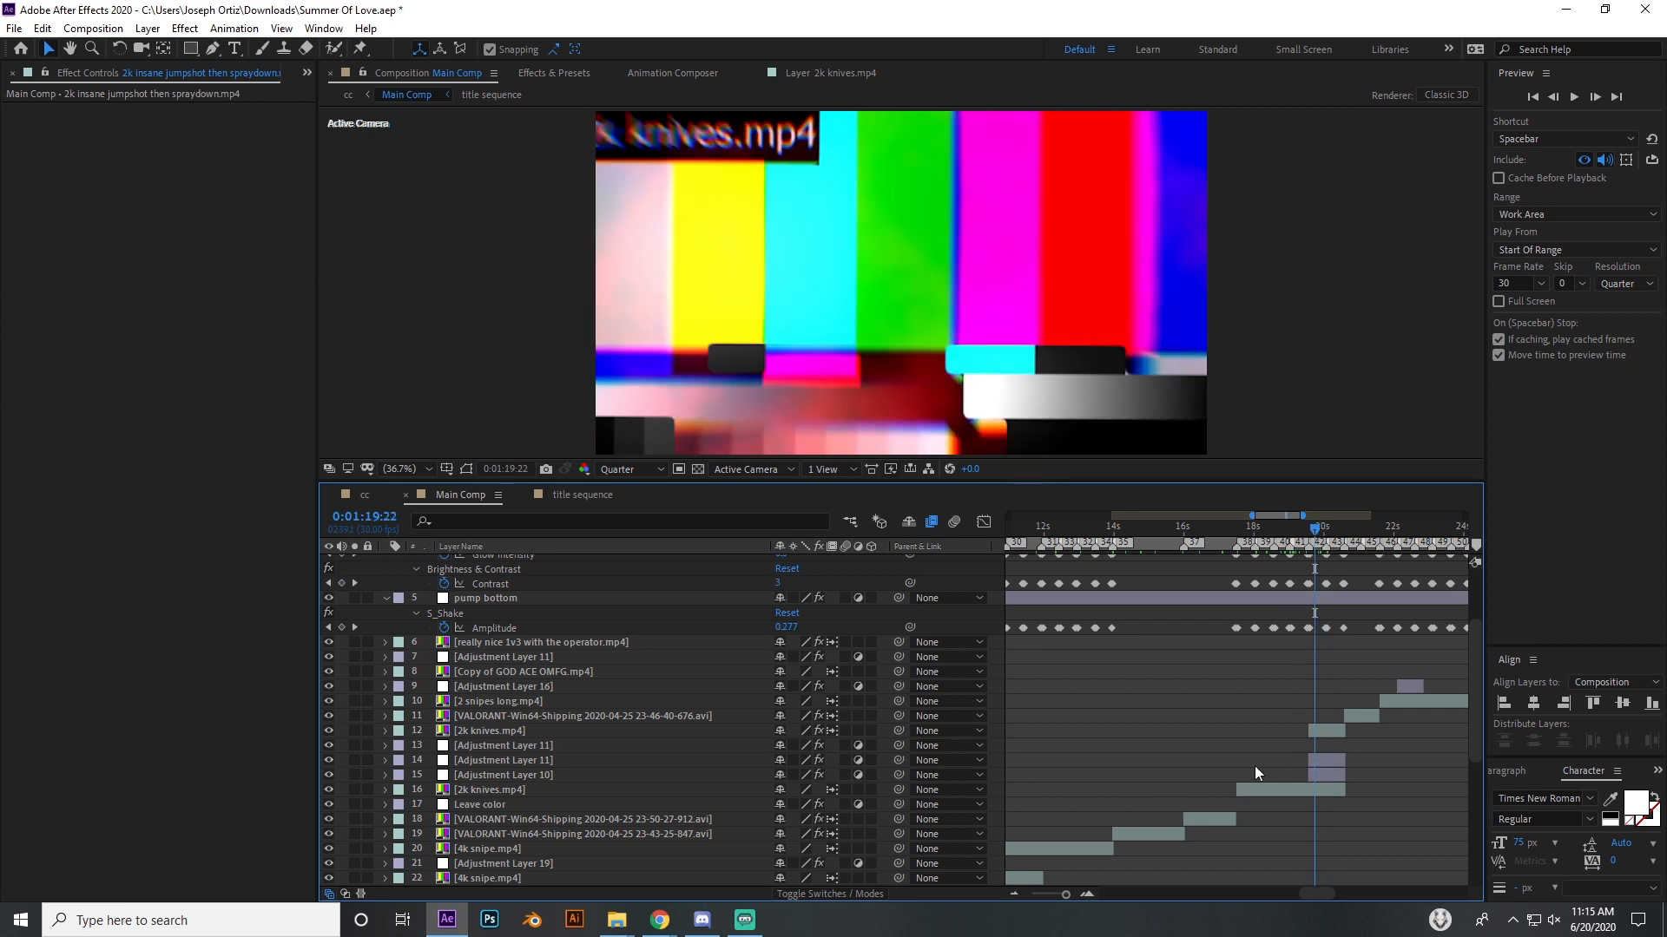
# Step: Examine the S_WarpChroma settings of Adjustment Layer 10 and the BCC Mixed Colors settings of layer 14 over the knives clip
pyautogui.click(1326, 761)
pyautogui.click(1326, 776)
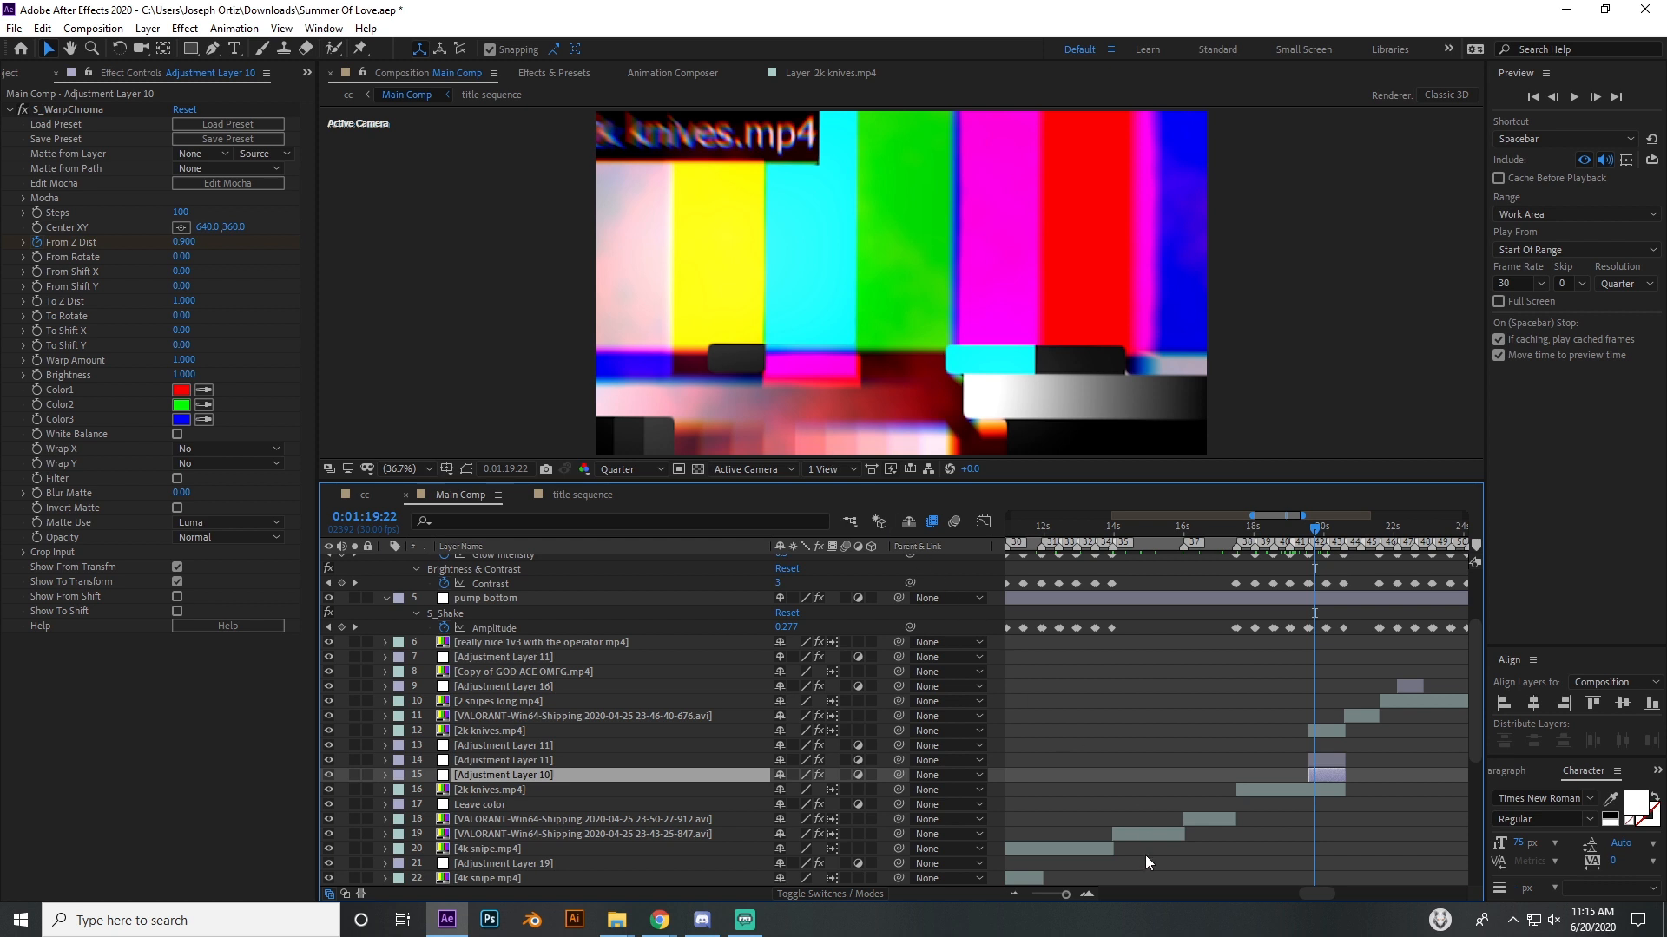
pyautogui.moveTo(1330, 895); pyautogui.dragTo(1348, 895)
pyautogui.moveTo(1094, 514); pyautogui.dragTo(1111, 596)
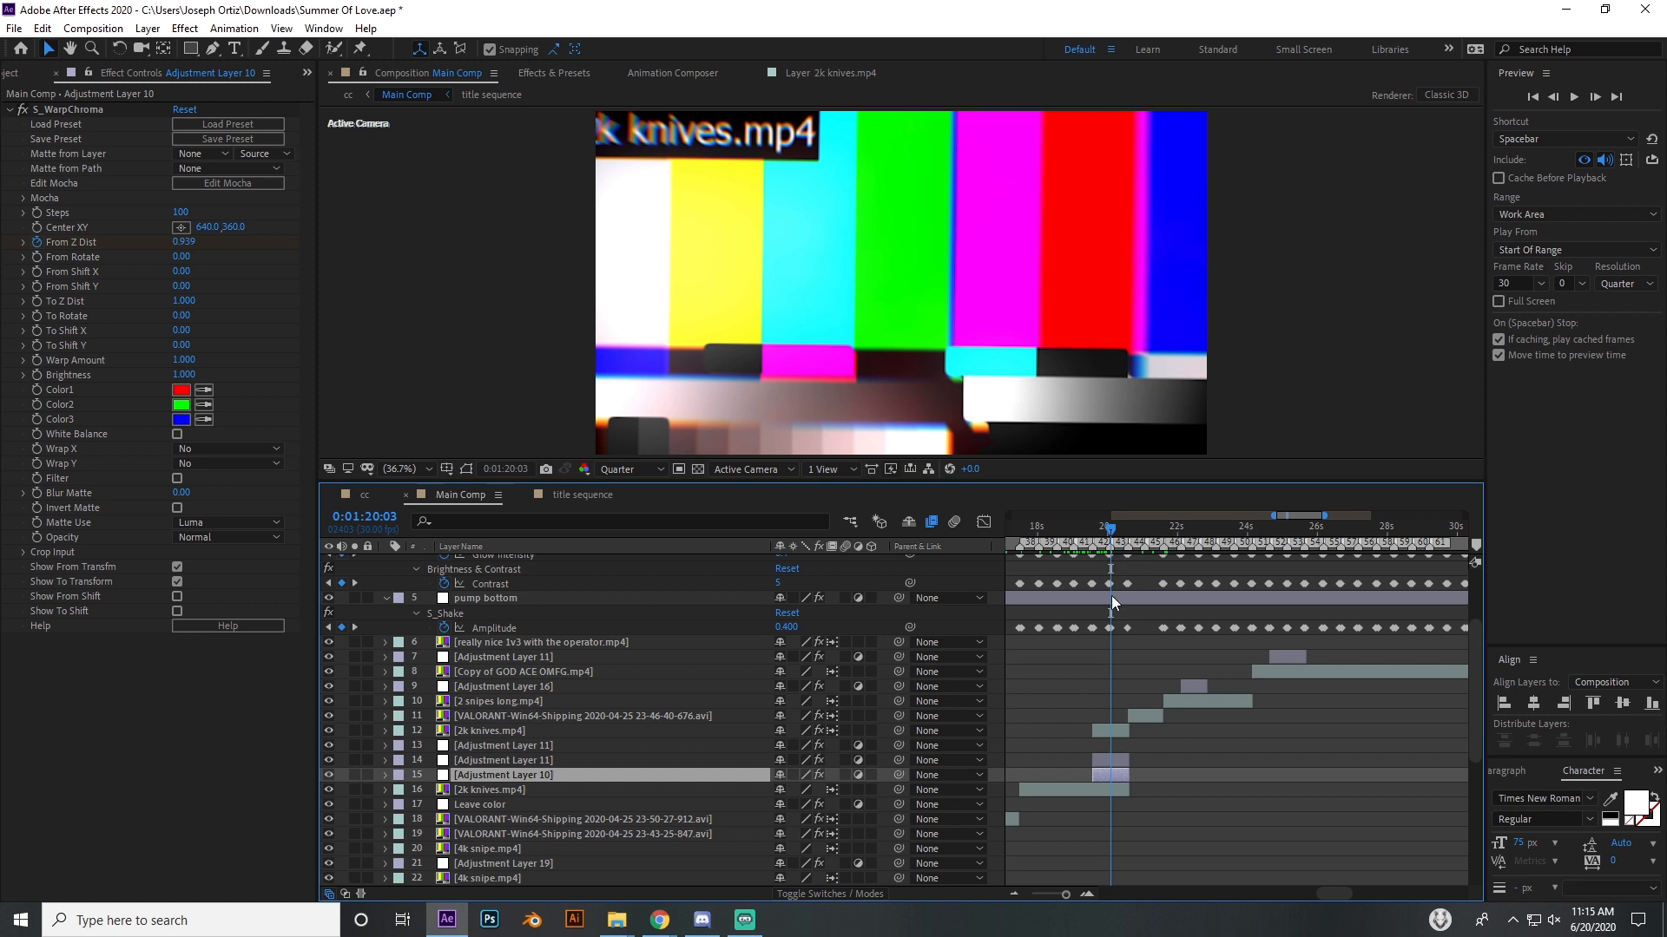
pyautogui.click(1106, 763)
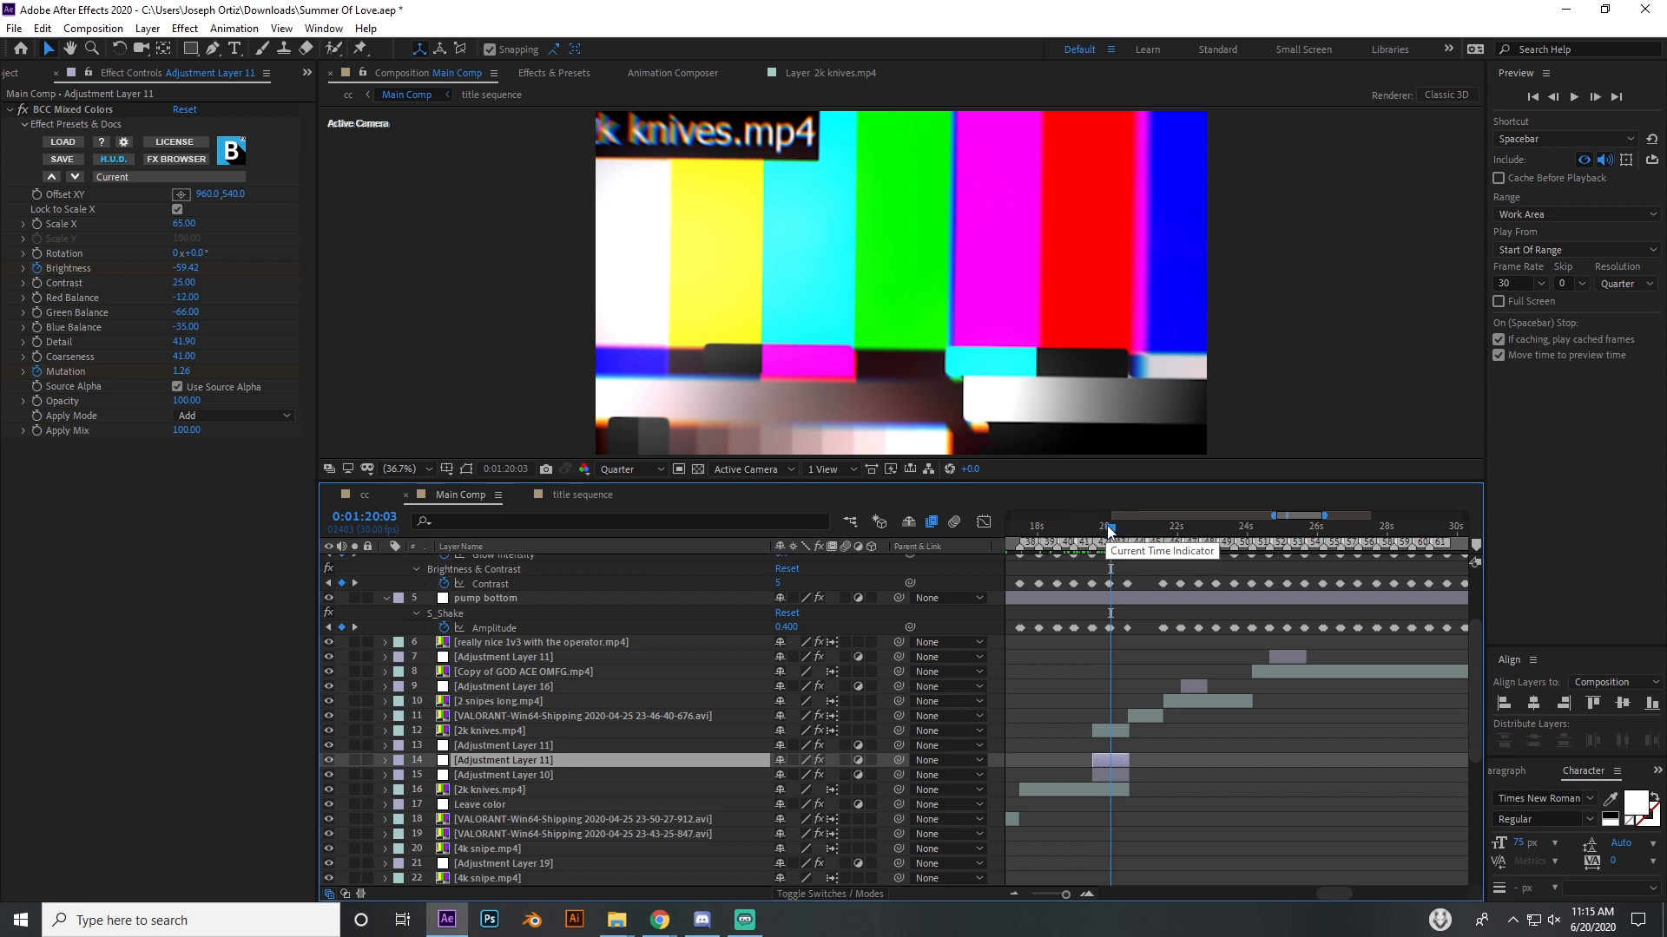
# Step: Examine Adjustment Layer 16's Glow and Brightness & Contrast settings, and layer 7's BCC Mixed Colors settings at 0:01:24:24
pyautogui.moveTo(1111, 526); pyautogui.dragTo(1187, 613)
pyautogui.click(1191, 686)
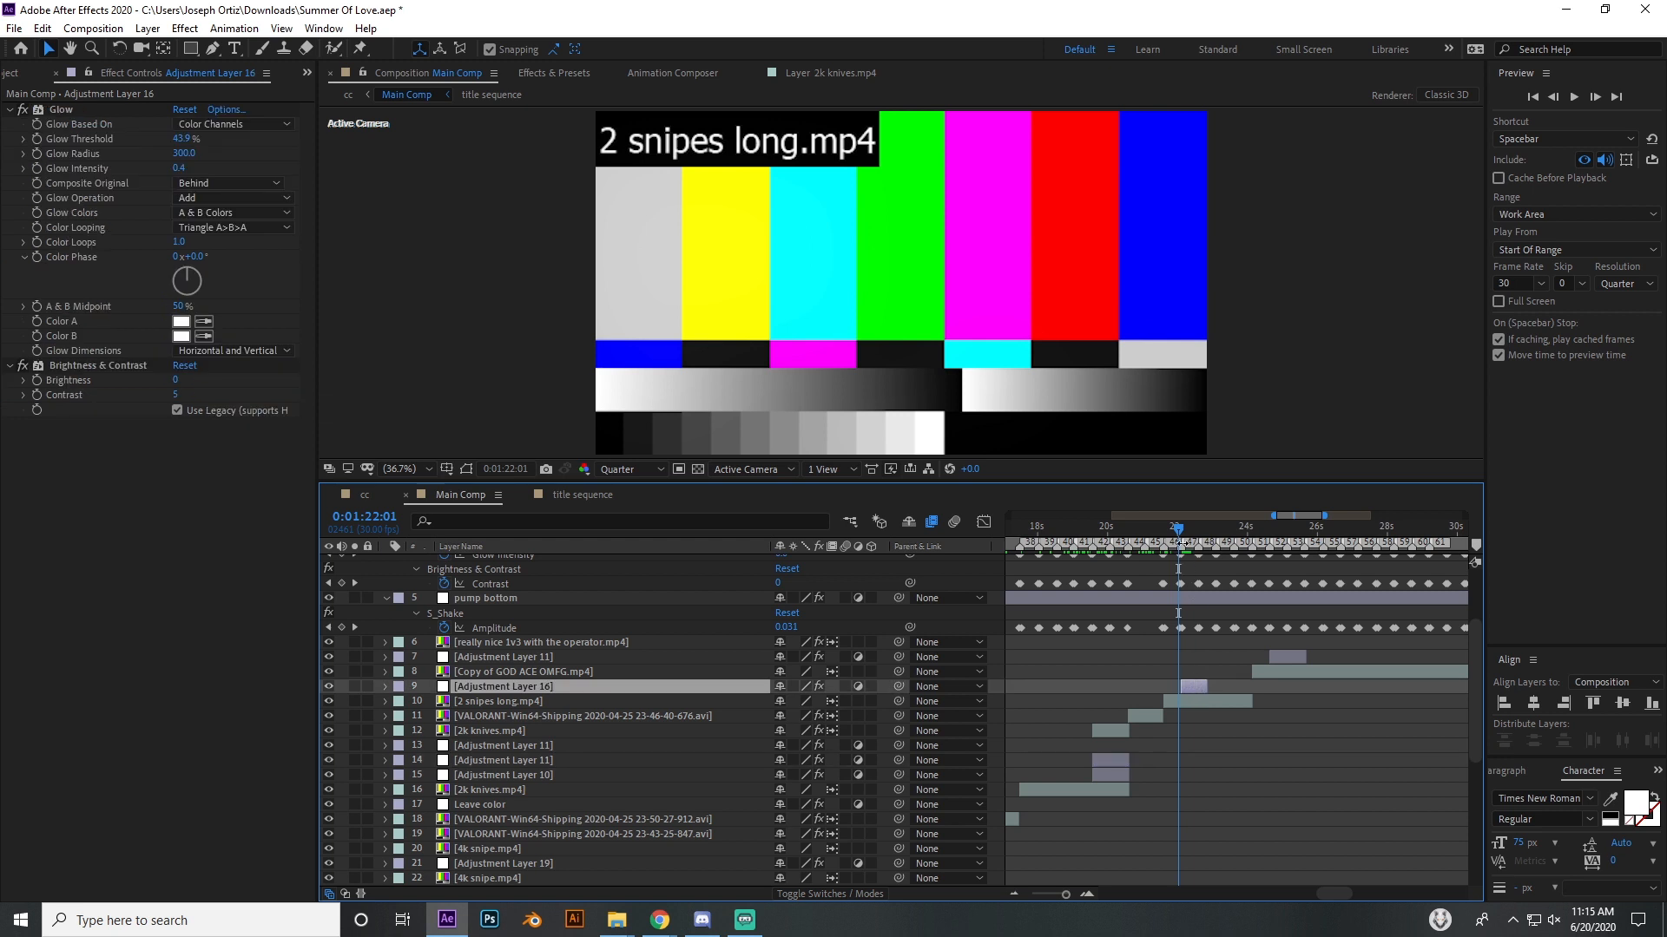
pyautogui.moveTo(1184, 528); pyautogui.dragTo(1276, 541)
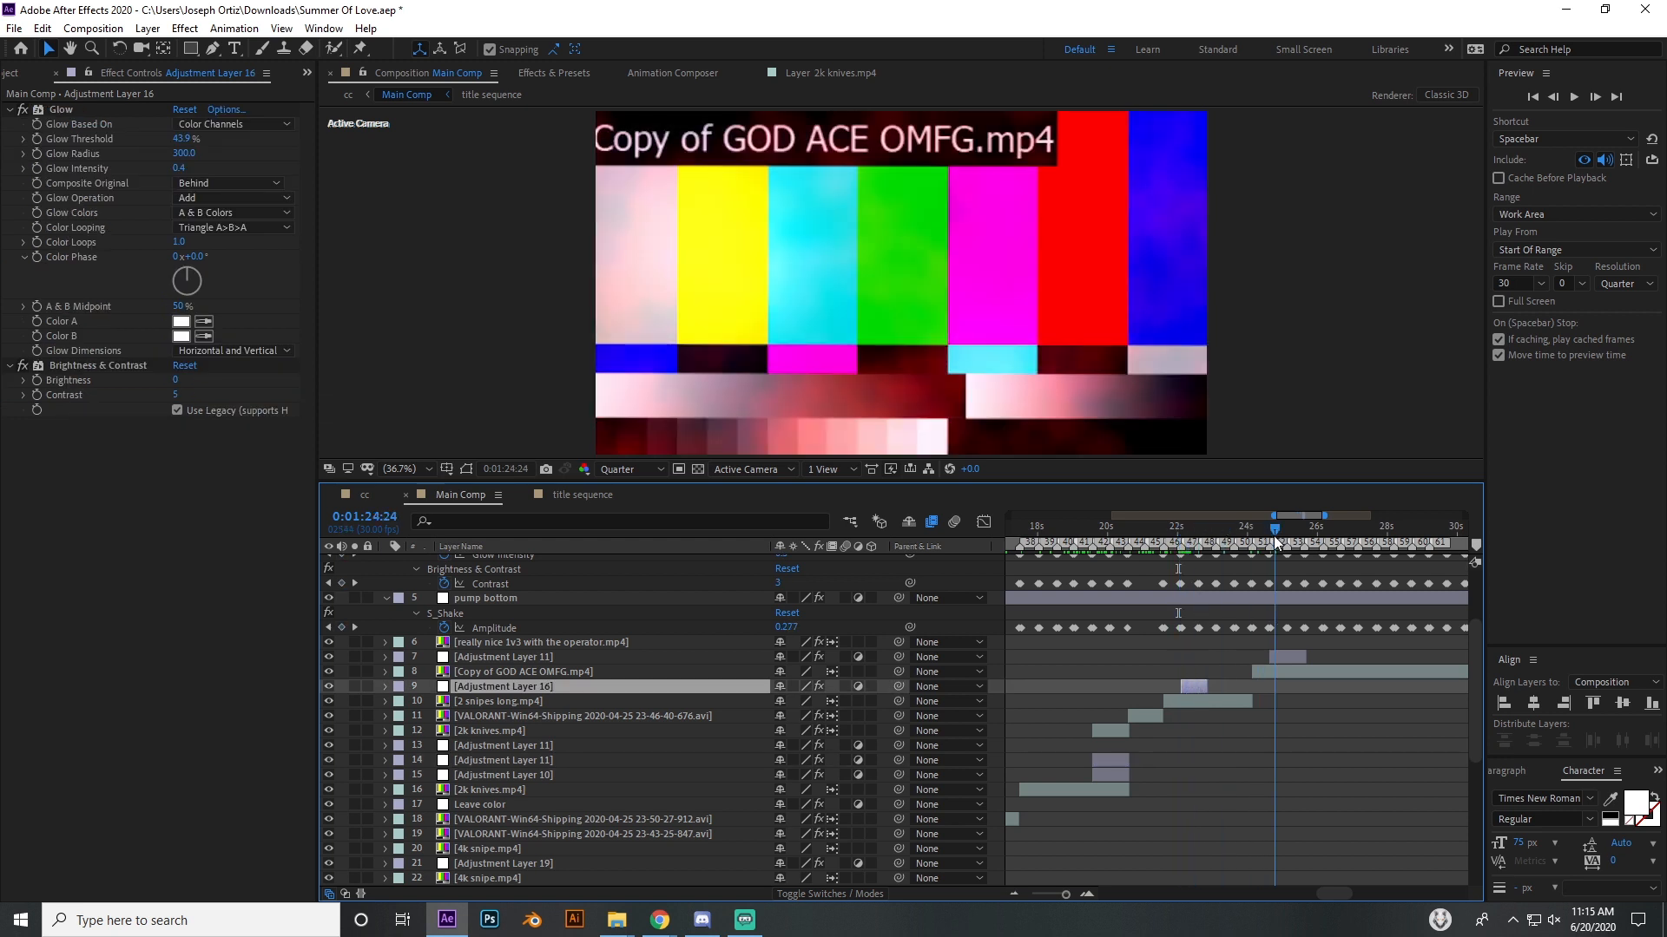
pyautogui.click(1297, 656)
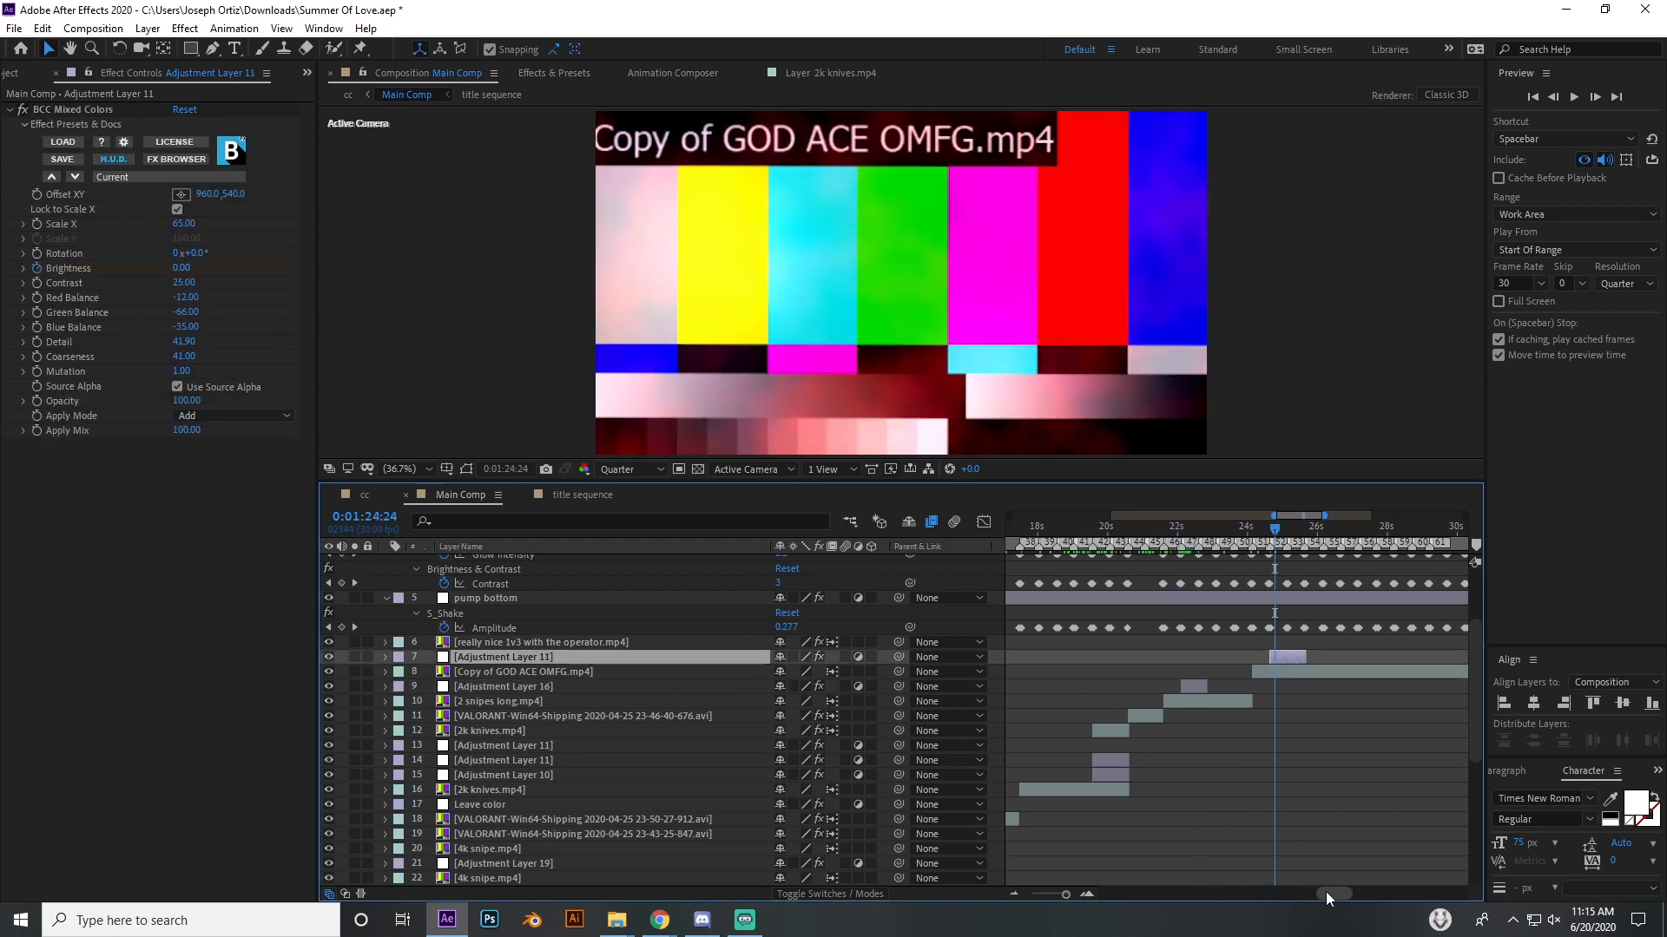
# Step: Select the "really nice 1v3 with the operator.mp4" clip at 0:01:33:17 to examine its FishEye Warp, and scrub on to 0:01:40:07
pyautogui.moveTo(1325, 892)
pyautogui.mouseDown()
pyautogui.moveTo(1359, 892)
pyautogui.moveTo(1331, 891)
pyautogui.moveTo(1347, 883)
pyautogui.mouseUp()
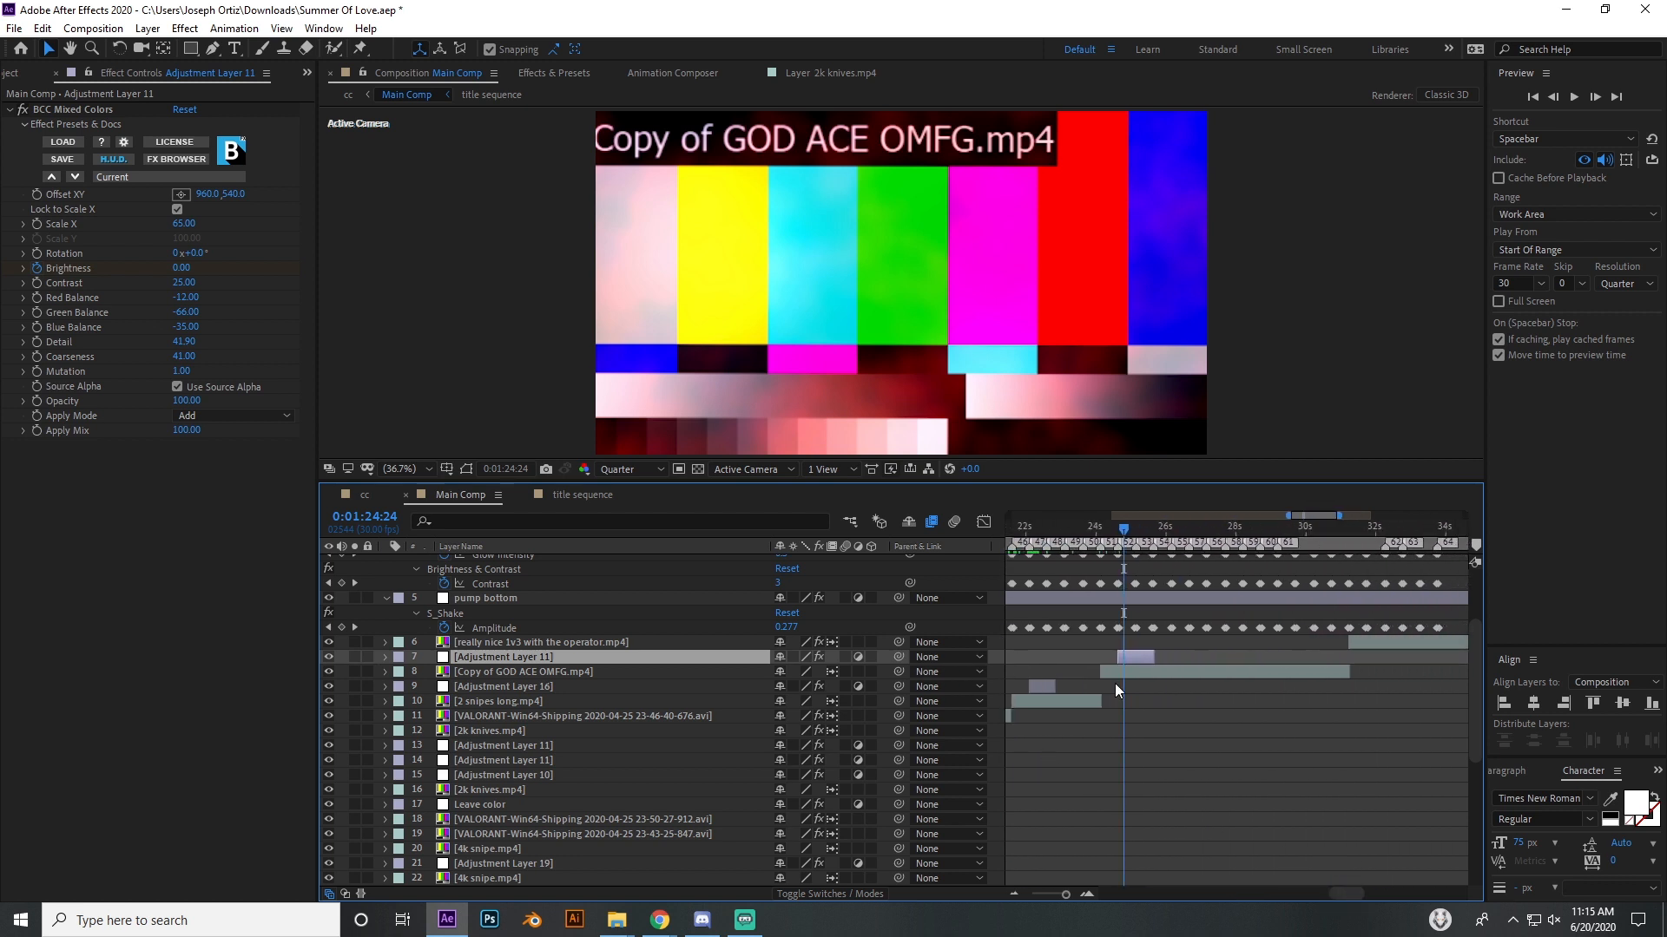
pyautogui.moveTo(1125, 532); pyautogui.dragTo(1336, 569)
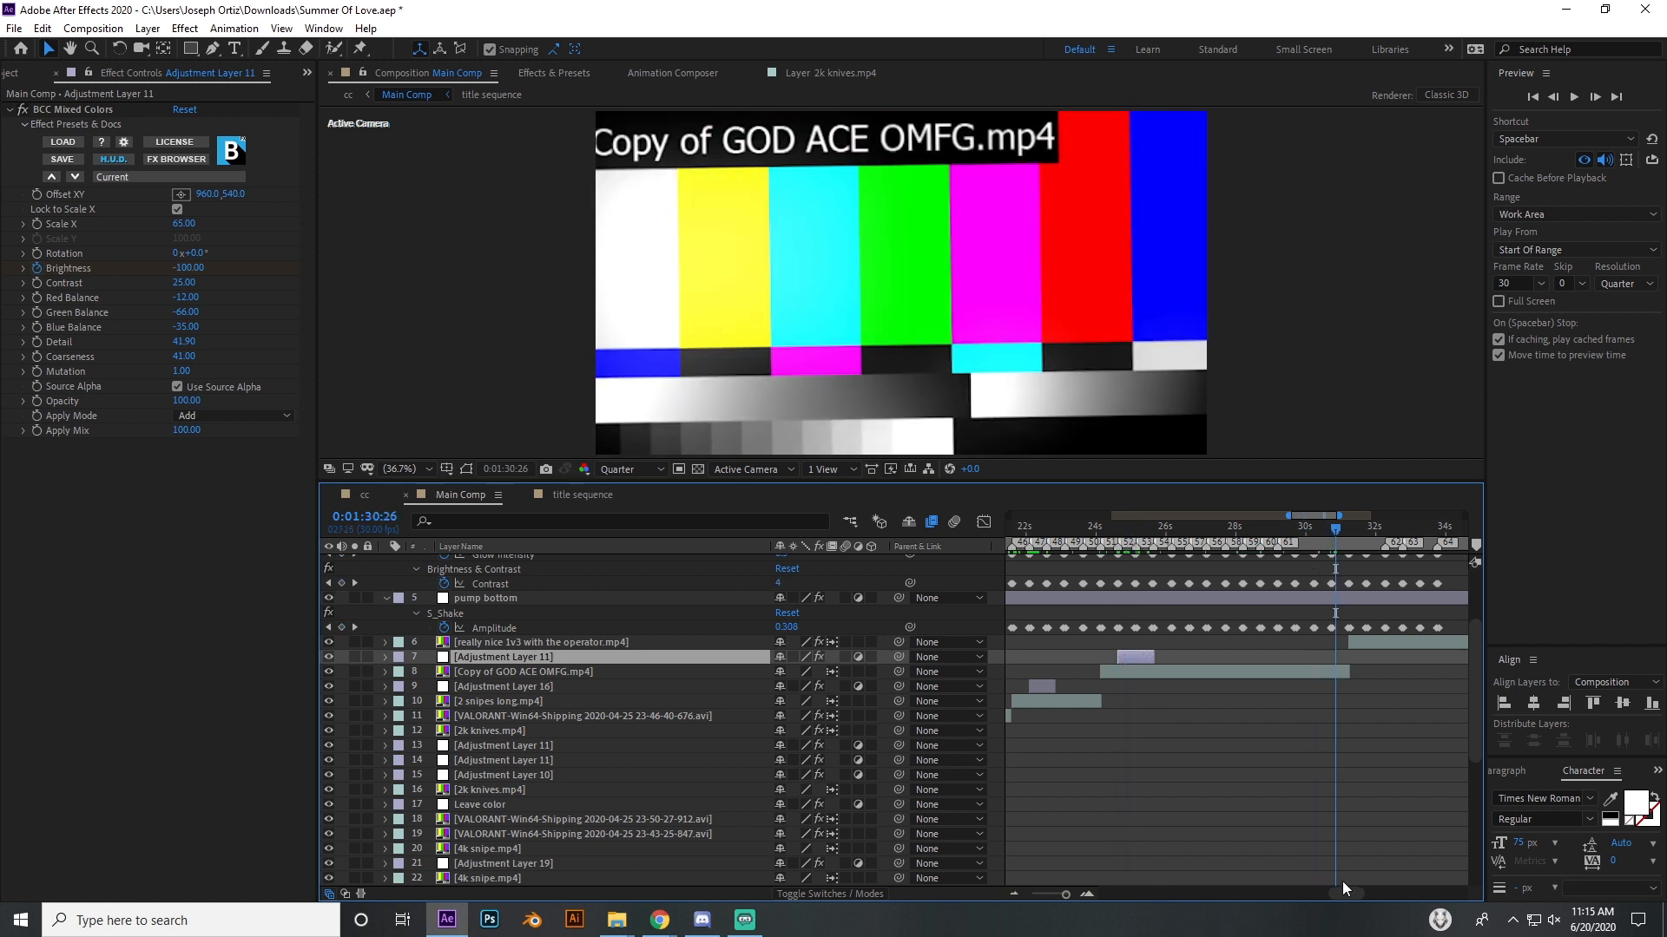
pyautogui.moveTo(1342, 882); pyautogui.dragTo(1367, 894)
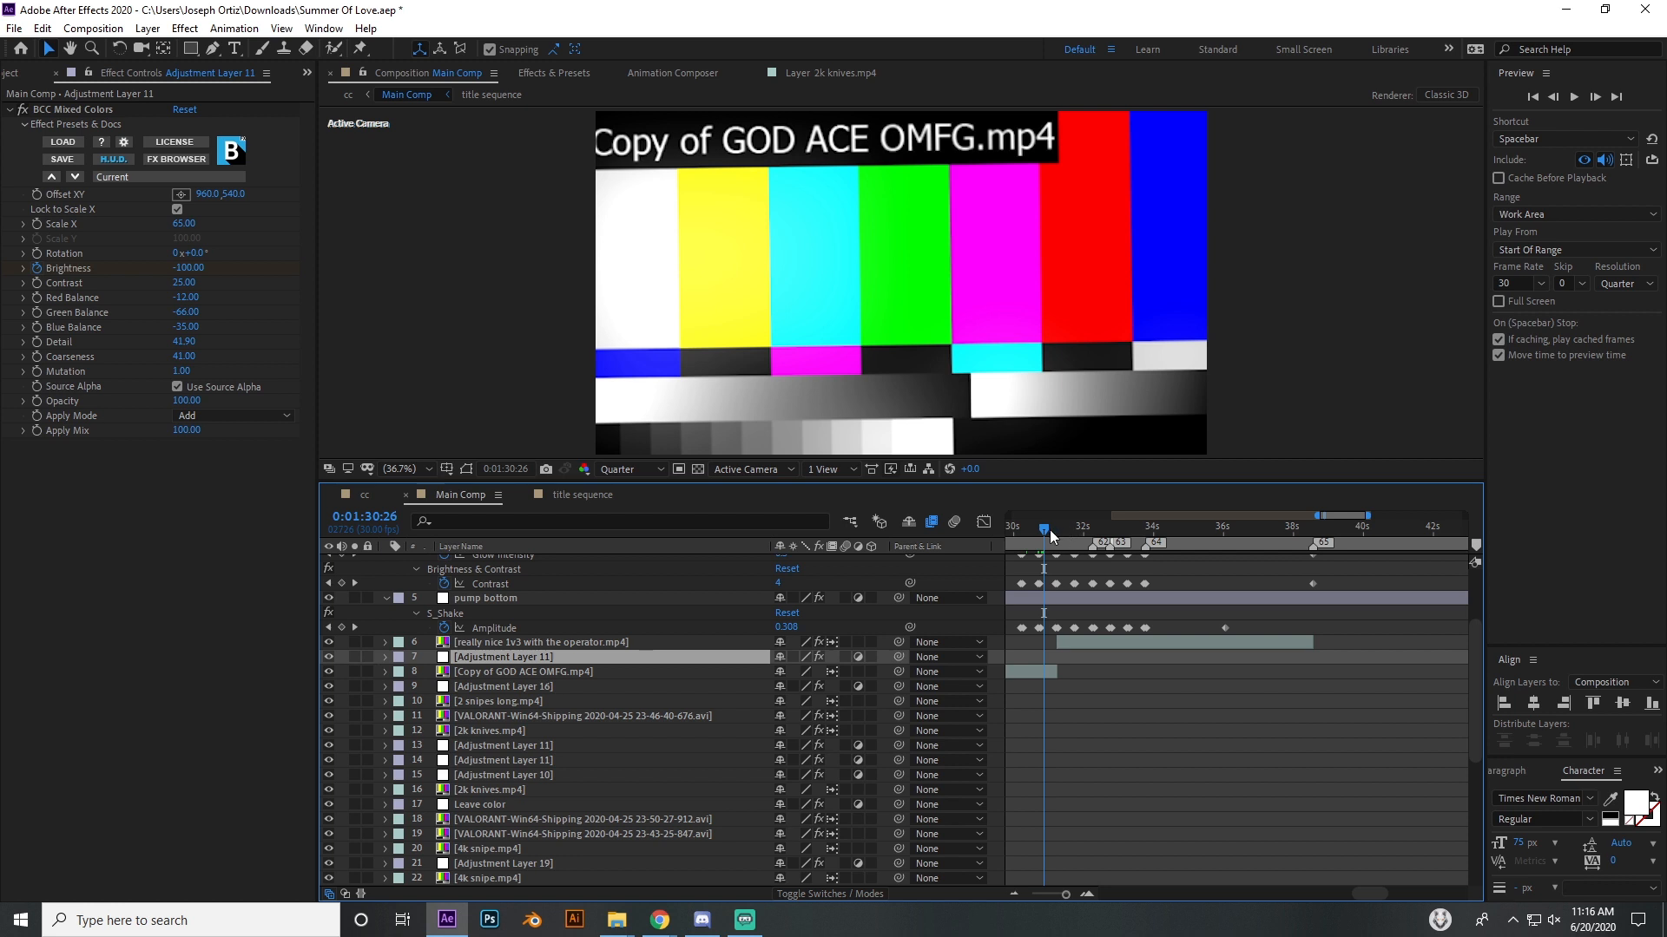
pyautogui.moveTo(1049, 530); pyautogui.dragTo(1142, 565)
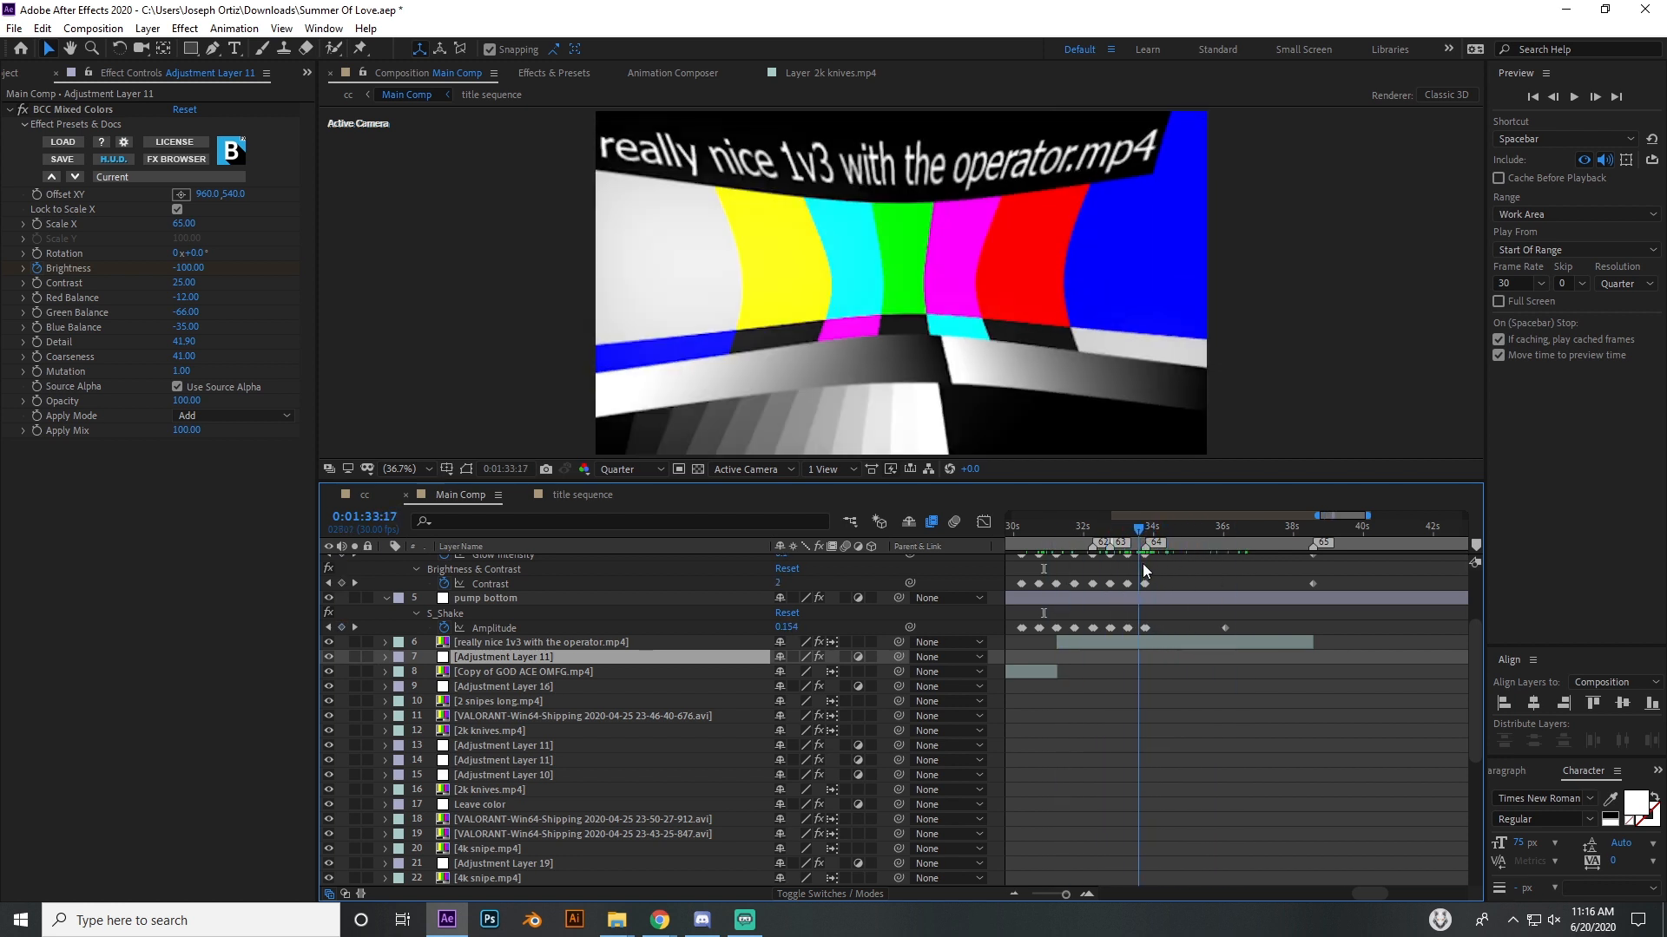
pyautogui.click(1144, 644)
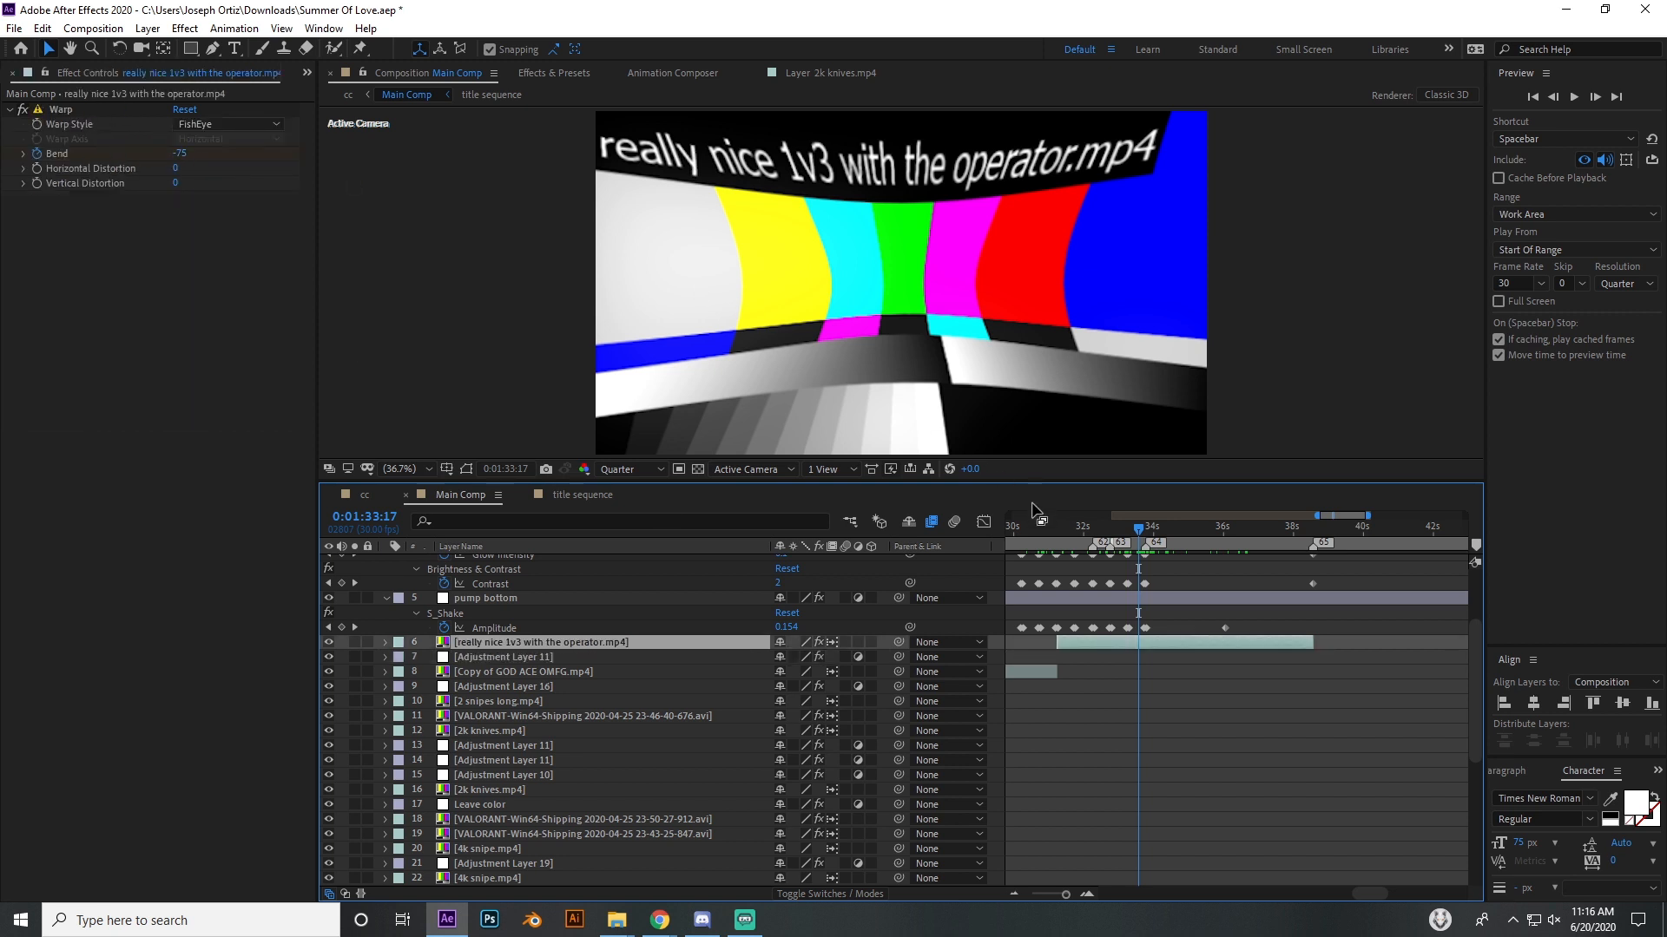
pyautogui.click(1177, 533)
pyautogui.moveTo(1183, 538); pyautogui.dragTo(1370, 564)
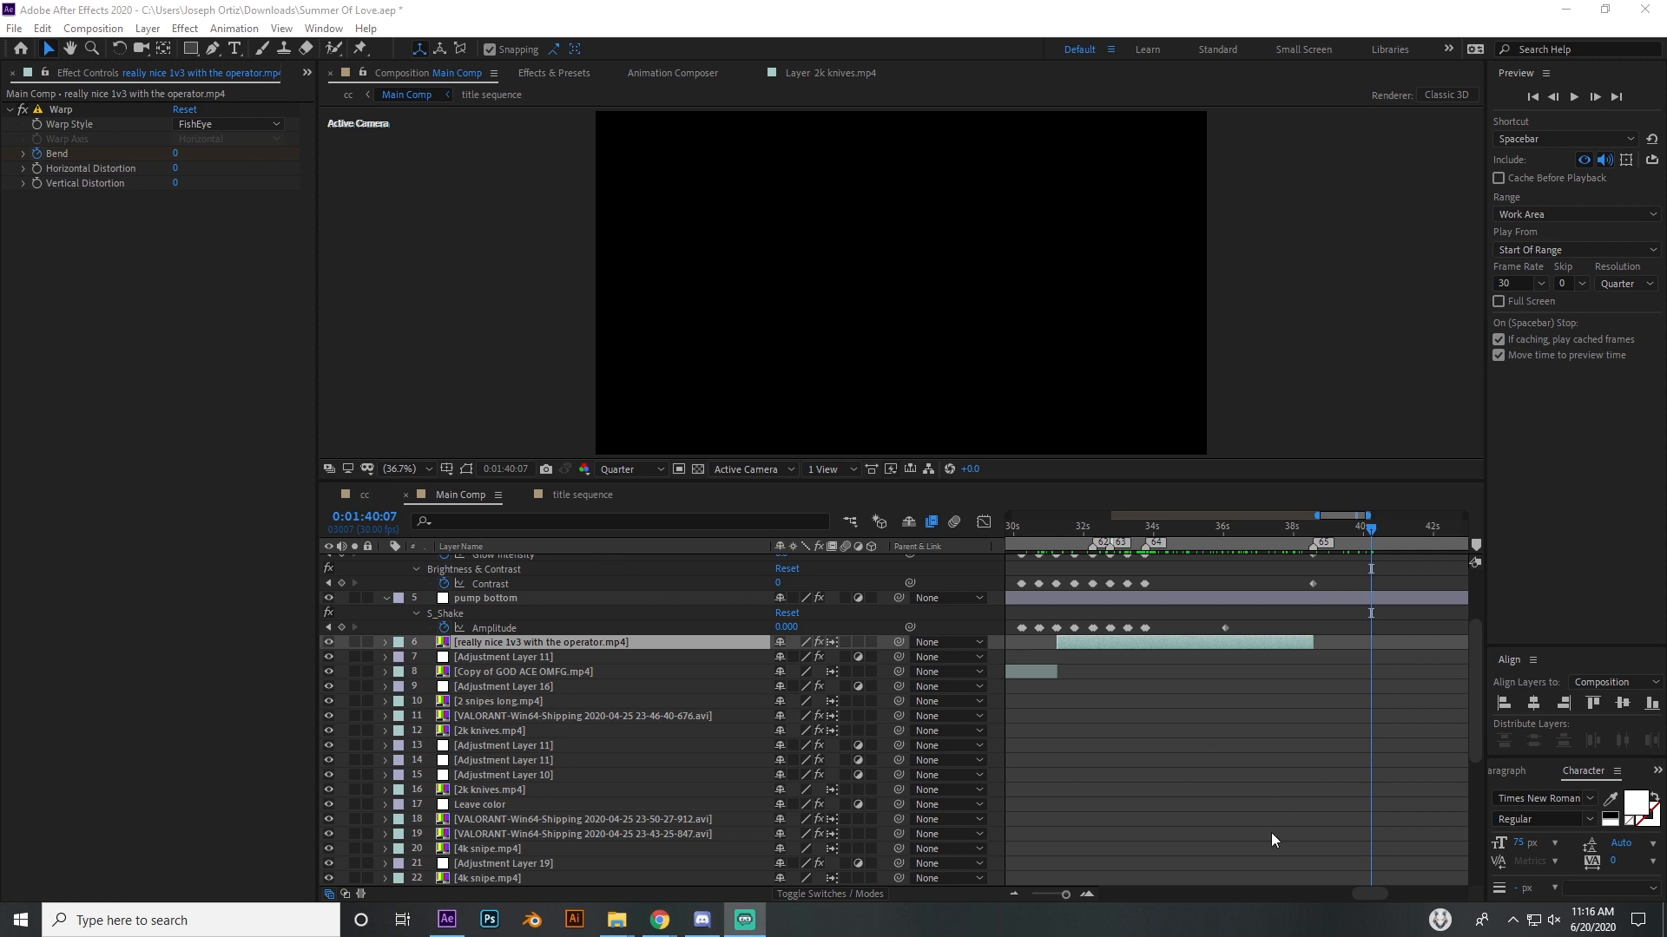
# Step: Go back to the "2k with nice reload.mp4" clip at 0:00:50:01 and scrub through the following clips to 0:00:58:23
pyautogui.scroll(-6, 1259, 820)
pyautogui.moveTo(1372, 893); pyautogui.dragTo(1230, 871)
pyautogui.click(1170, 531)
pyautogui.moveTo(1195, 534); pyautogui.dragTo(1336, 575)
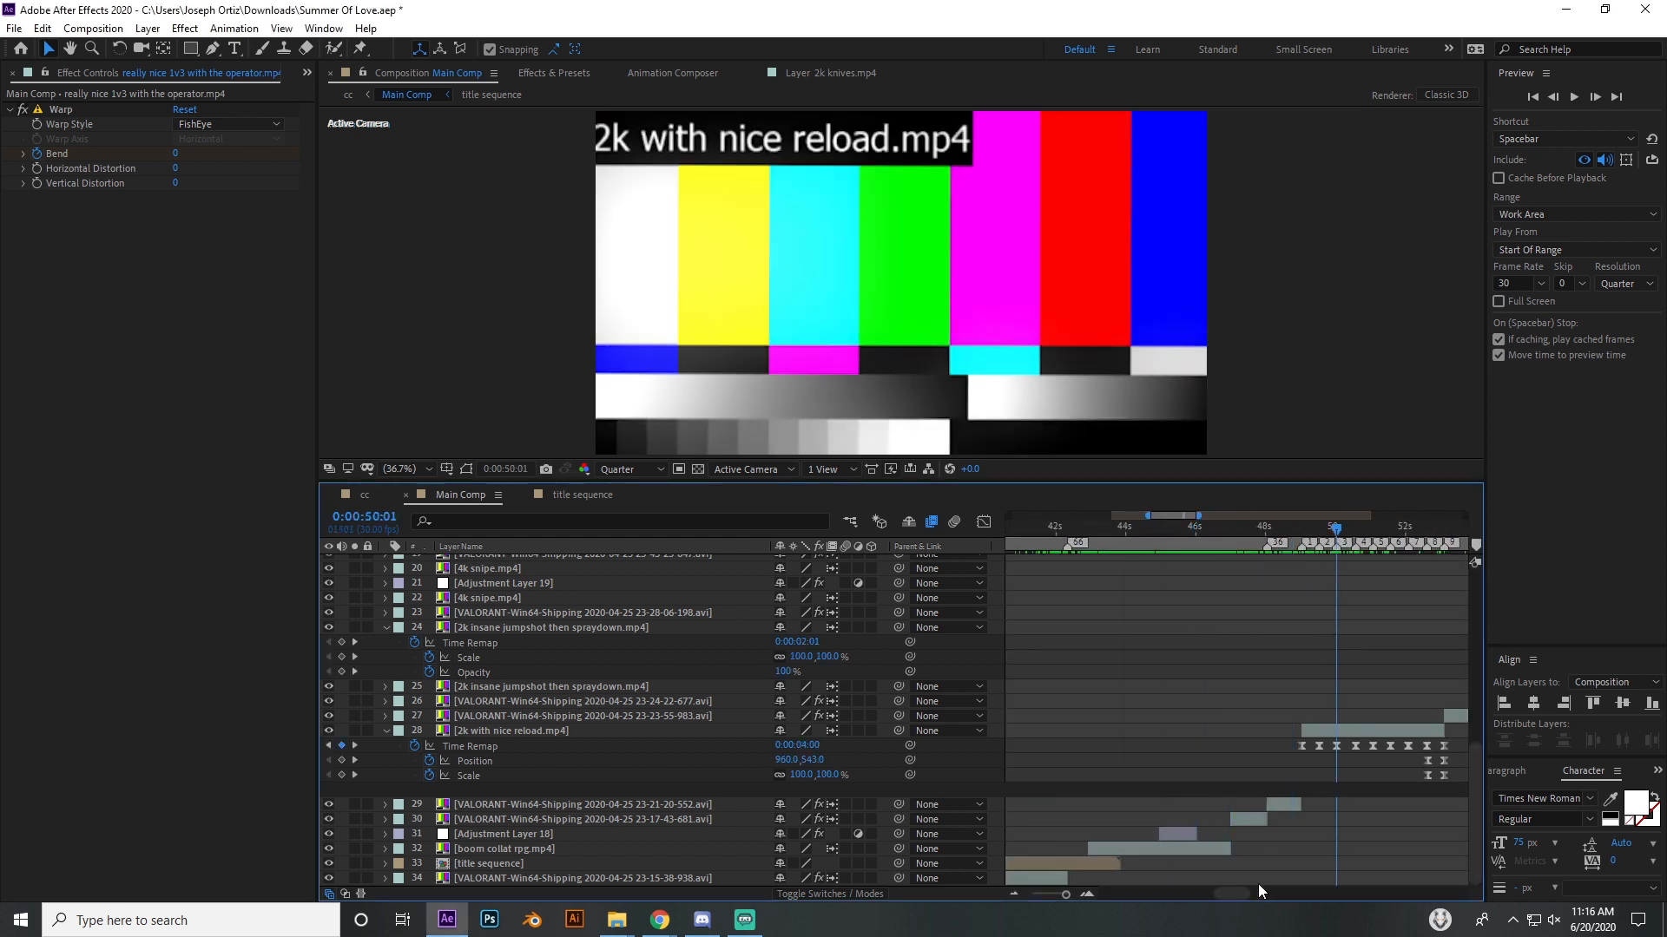
pyautogui.moveTo(1245, 889); pyautogui.dragTo(1273, 888)
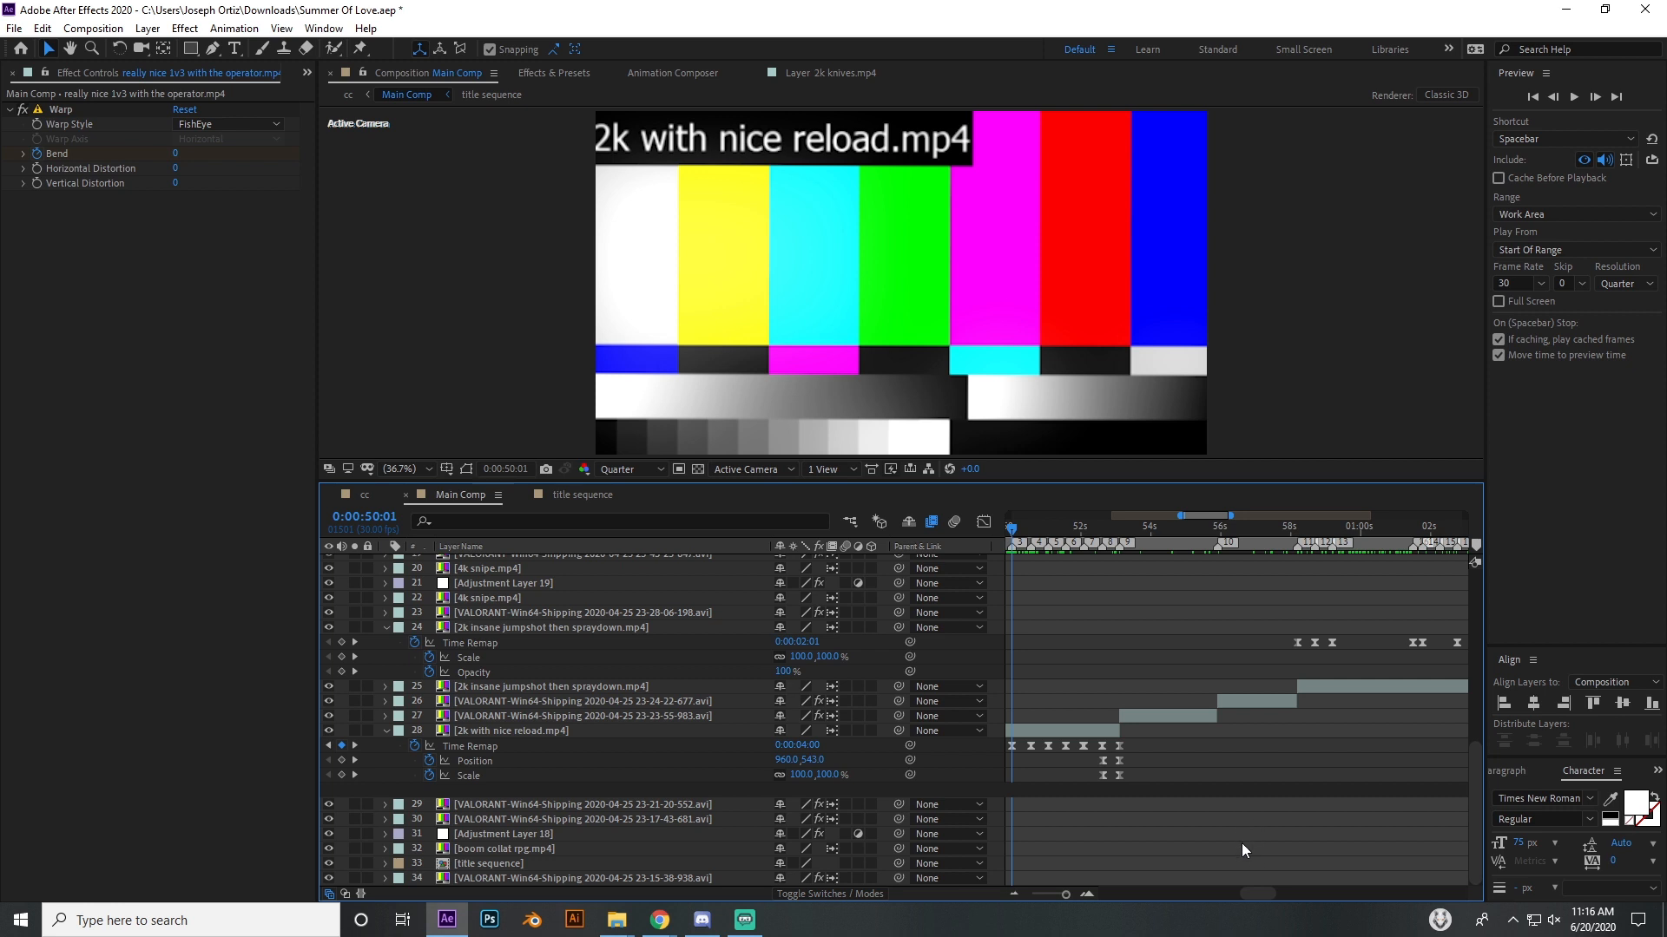
pyautogui.moveTo(1011, 529); pyautogui.dragTo(1357, 604)
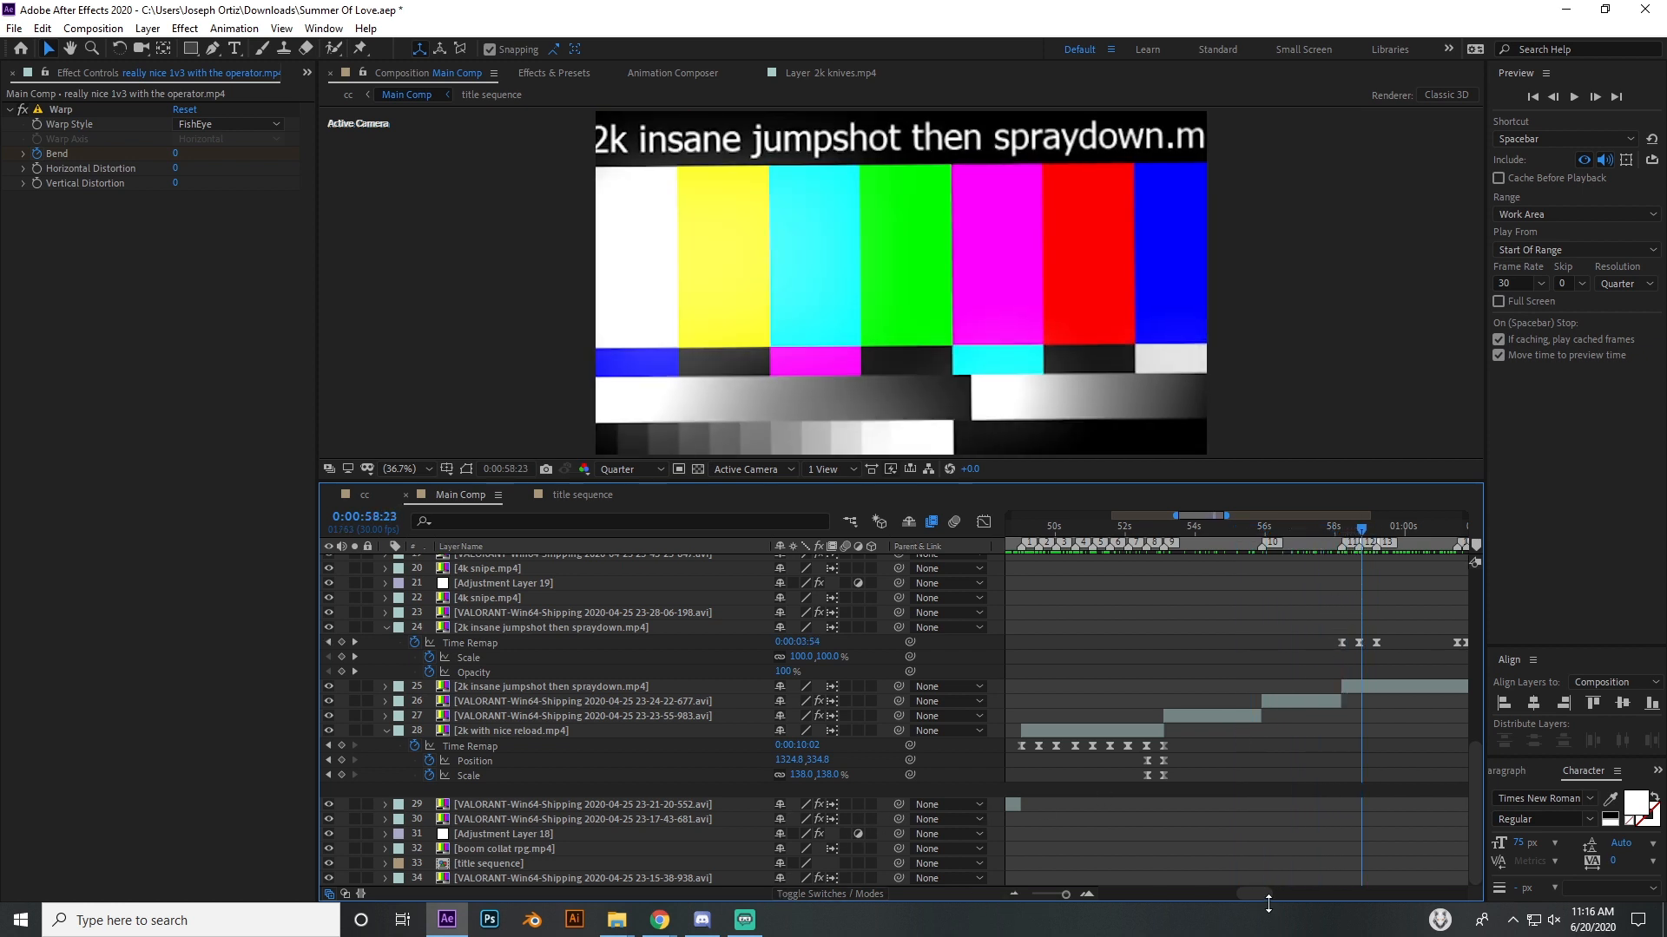
# Step: Scrub through the "4k snipe.mp4" clip to 0:01:10:08 and return to its glow effect at 0:01:06:19
pyautogui.moveTo(1259, 893); pyautogui.dragTo(1298, 894)
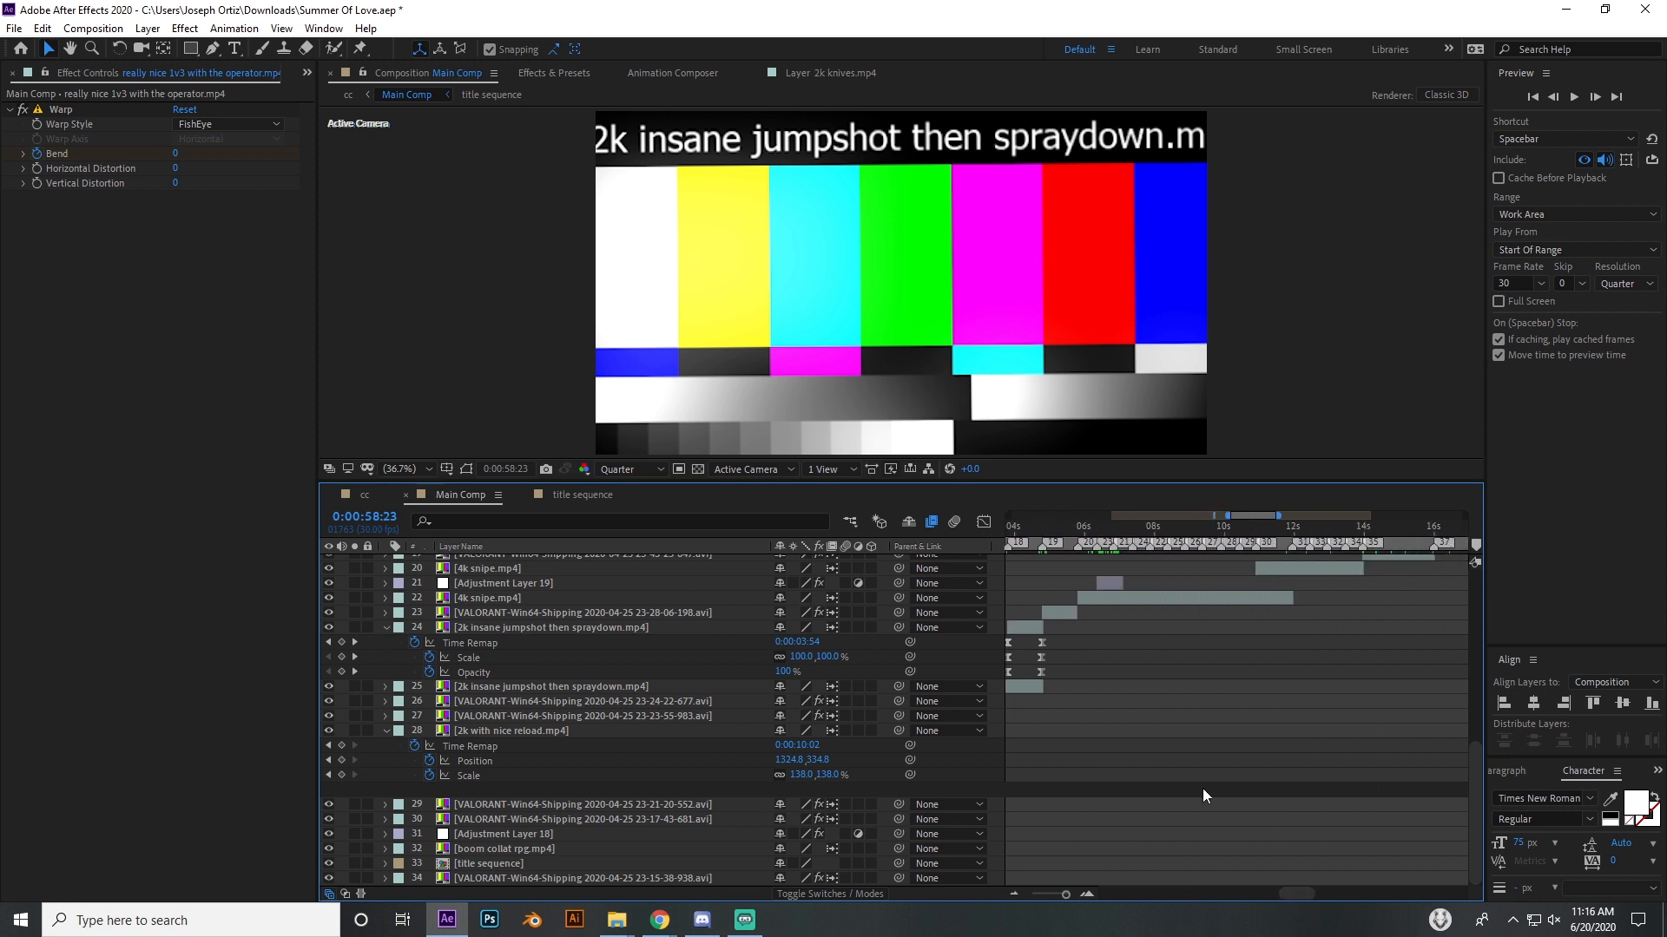
pyautogui.click(1016, 531)
pyautogui.moveTo(1017, 533); pyautogui.dragTo(1234, 533)
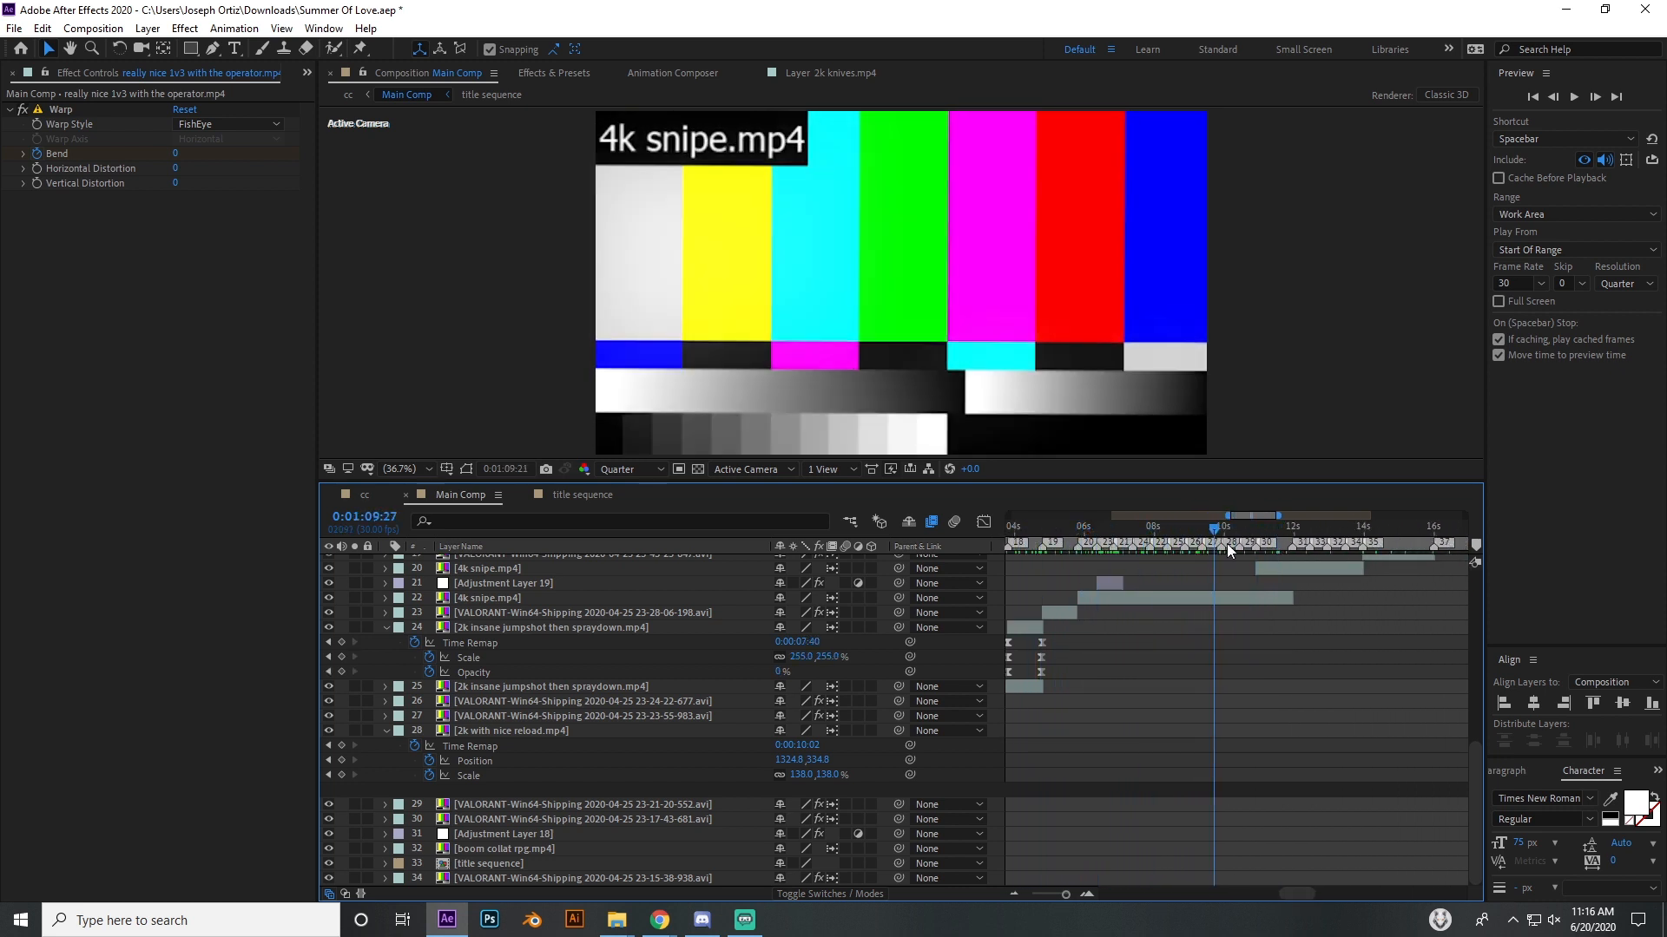
pyautogui.click(1232, 543)
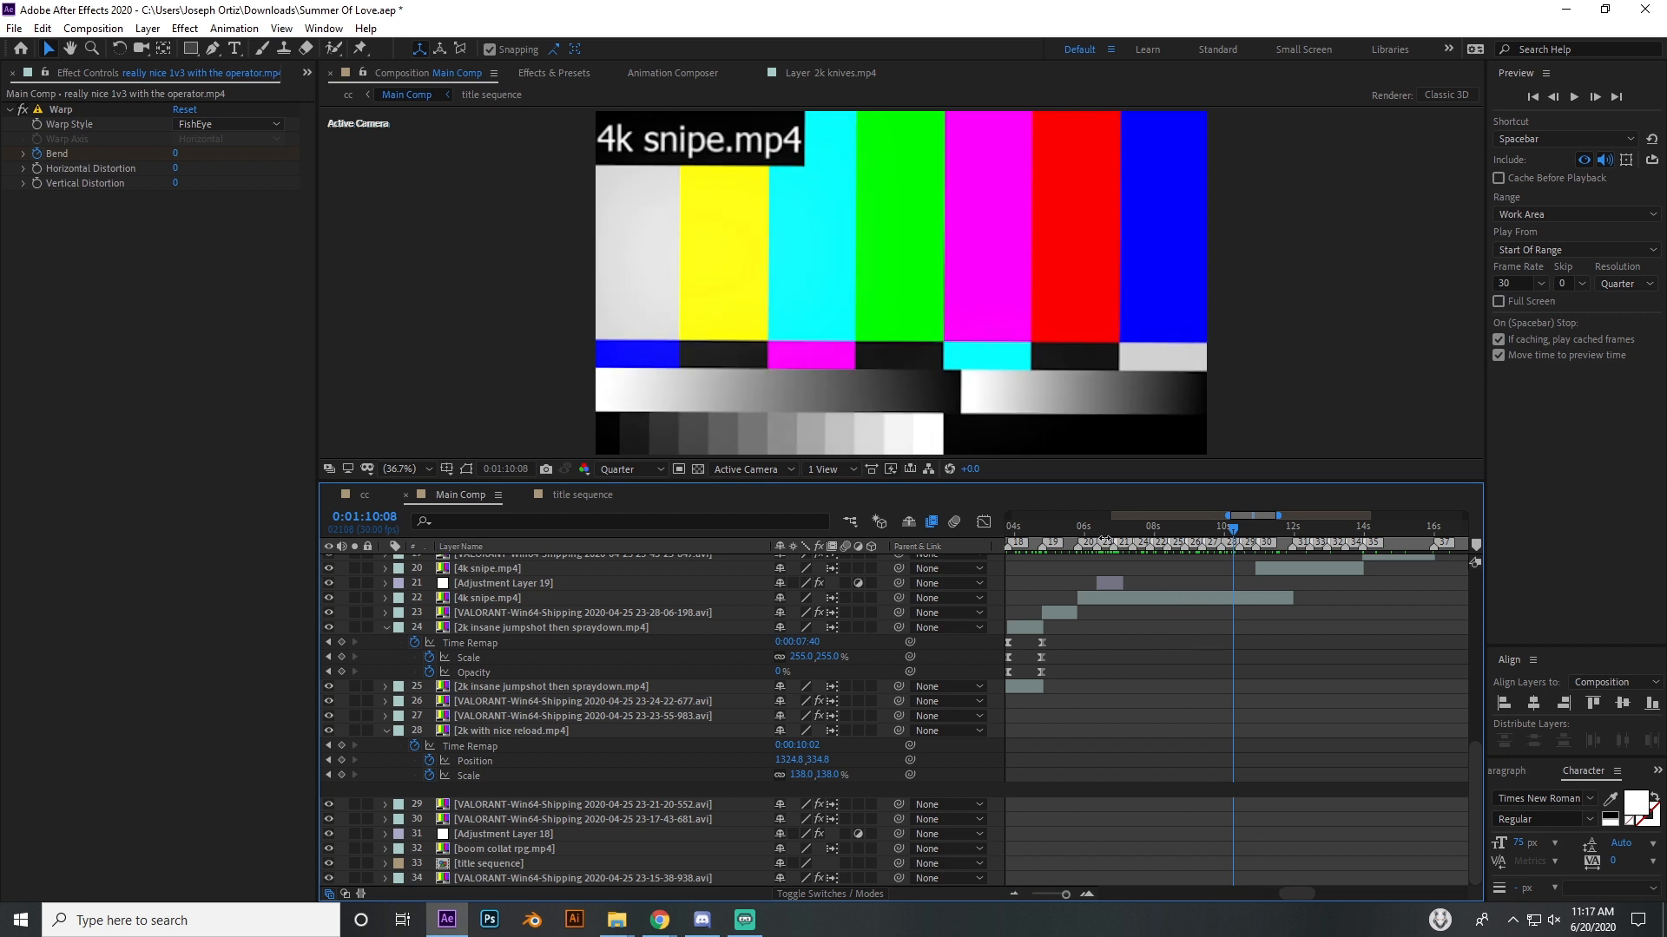
pyautogui.click(1096, 535)
pyautogui.moveTo(1099, 531)
pyautogui.mouseDown()
pyautogui.moveTo(1139, 555)
pyautogui.moveTo(1069, 554)
pyautogui.moveTo(1107, 553)
pyautogui.mouseUp()
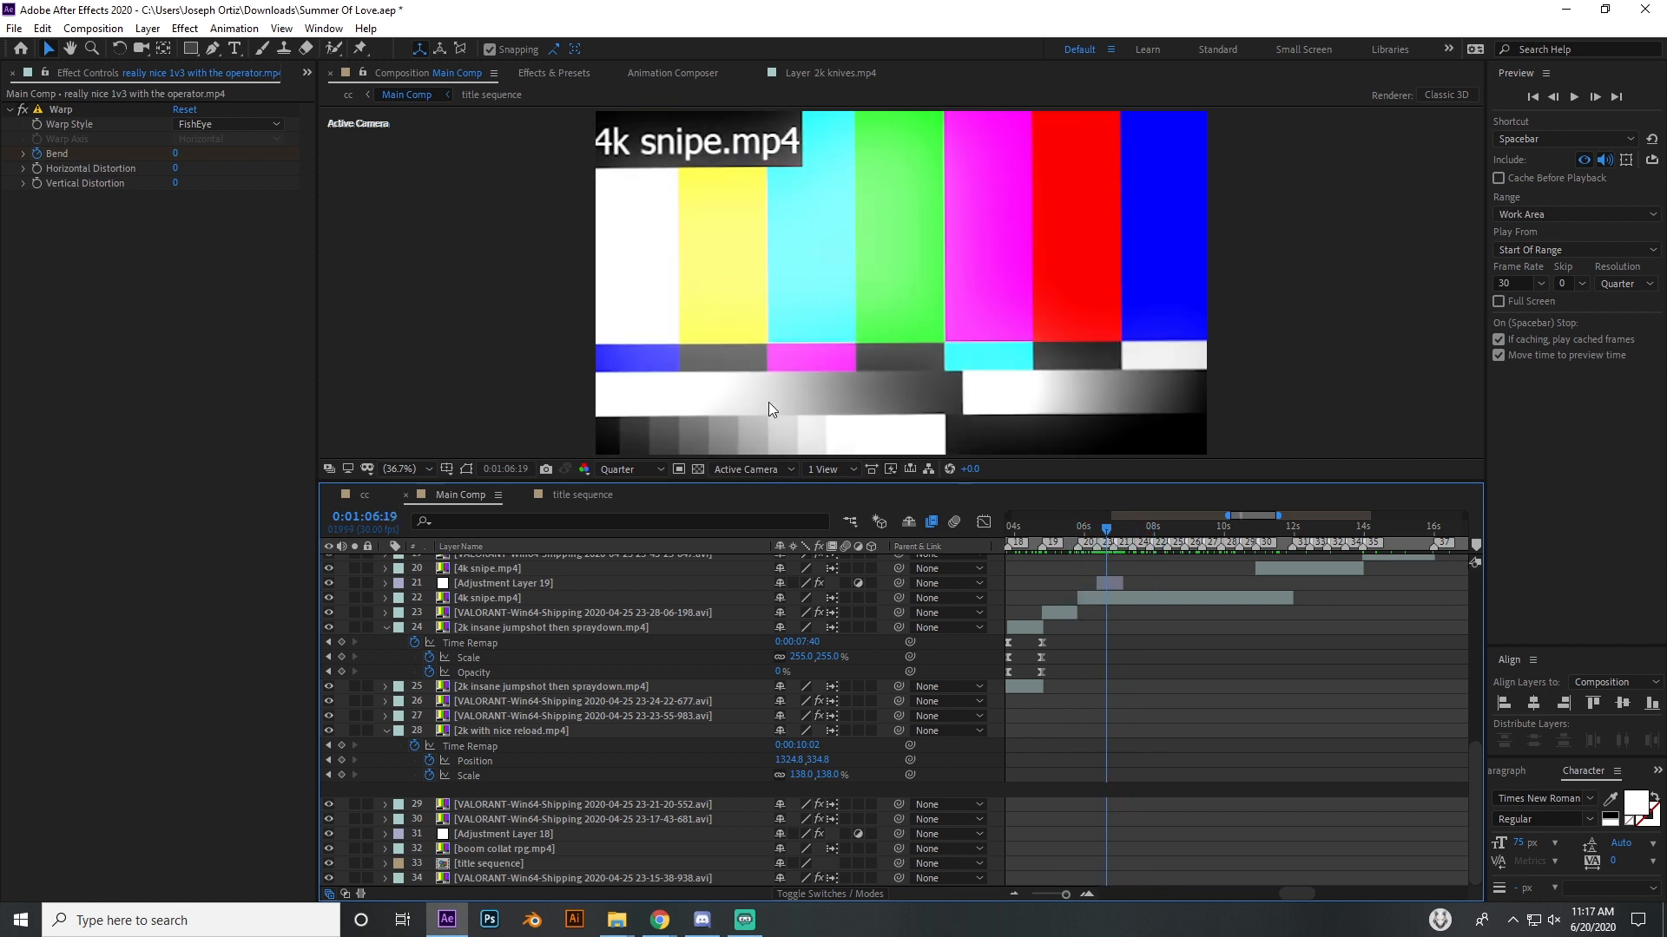
# Step: Scrub back to the start of layer 26's VALORANT clip at 0:00:55:27
pyautogui.moveTo(1107, 531); pyautogui.dragTo(1182, 545)
pyautogui.moveTo(1311, 894); pyautogui.dragTo(1270, 882)
pyautogui.moveTo(1037, 539); pyautogui.dragTo(1122, 545)
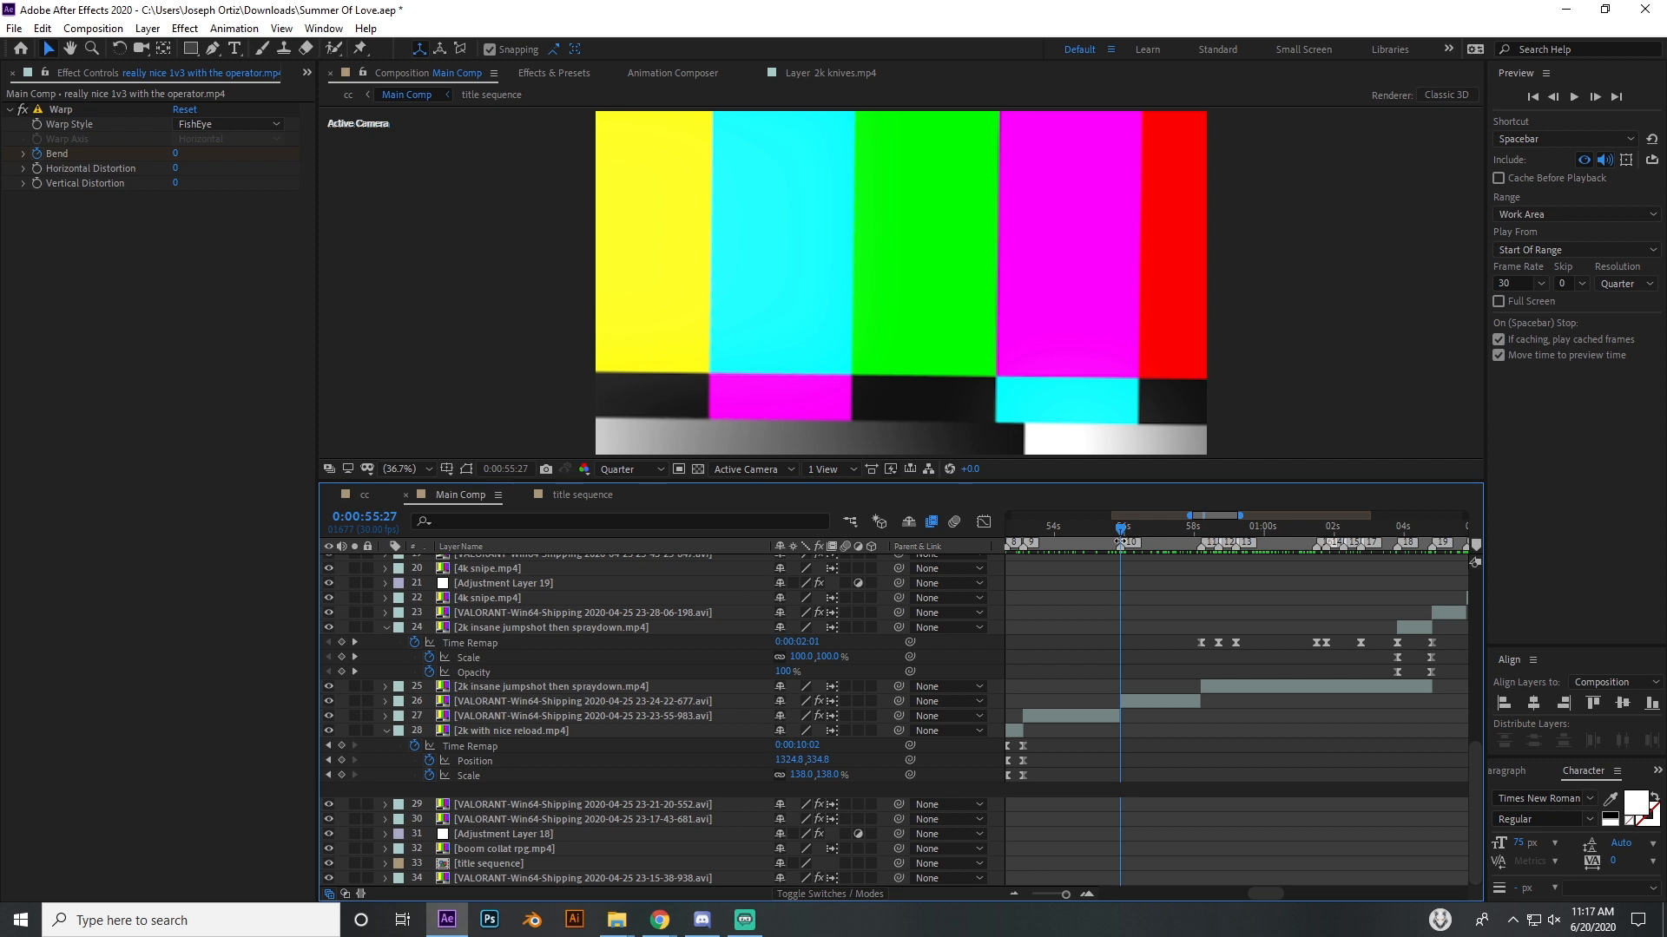